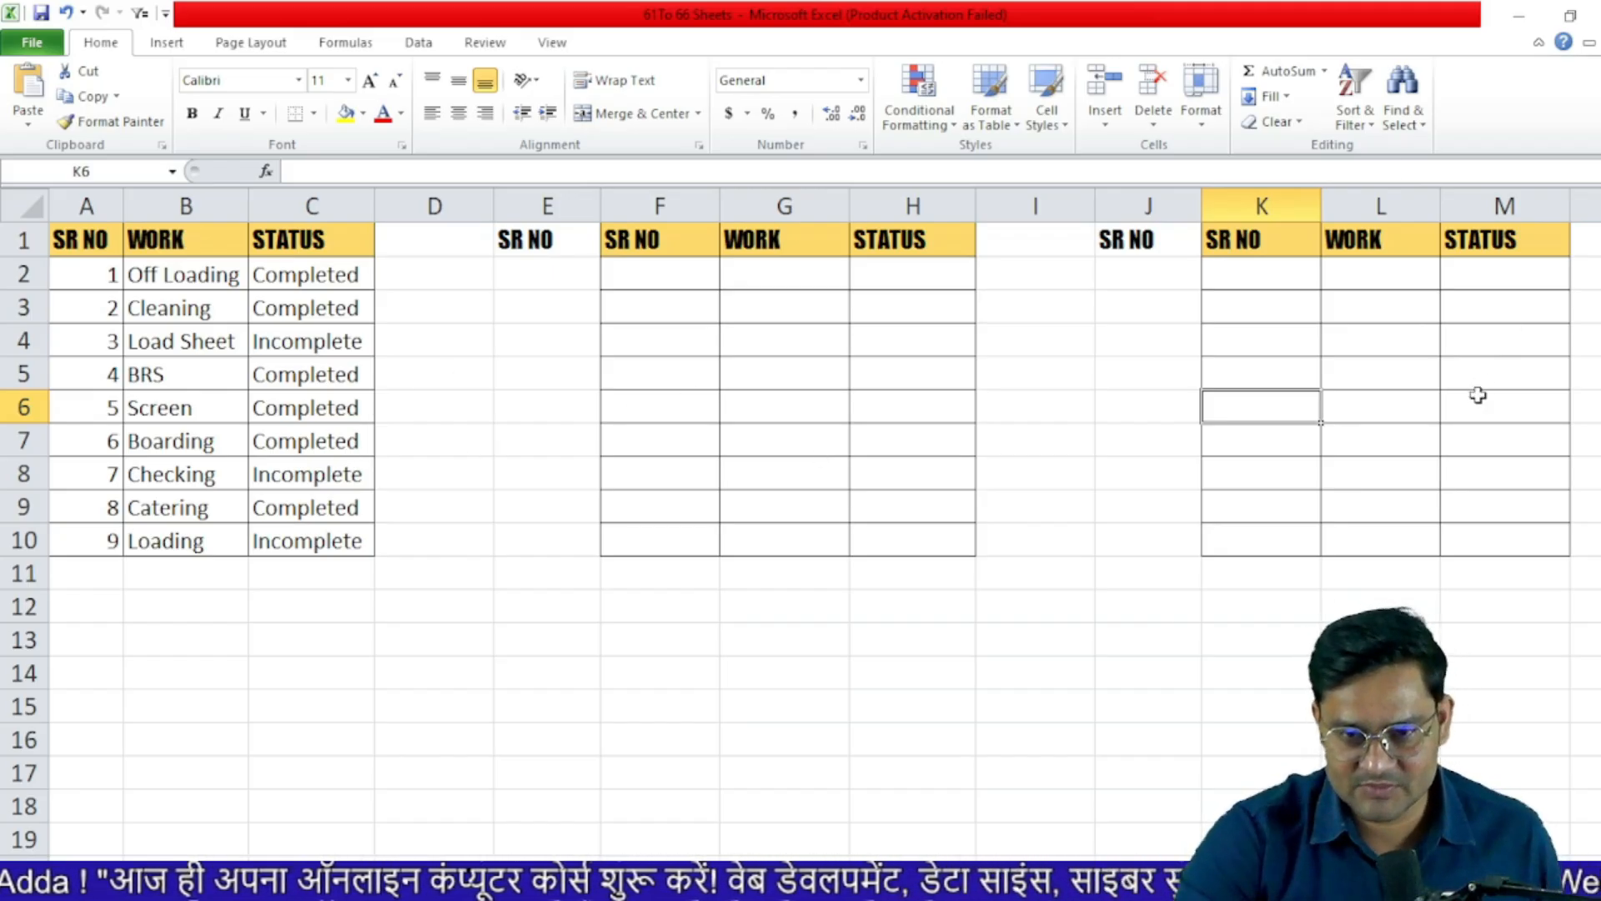
{"action": "left_click", "coordinate": [809, 612]}
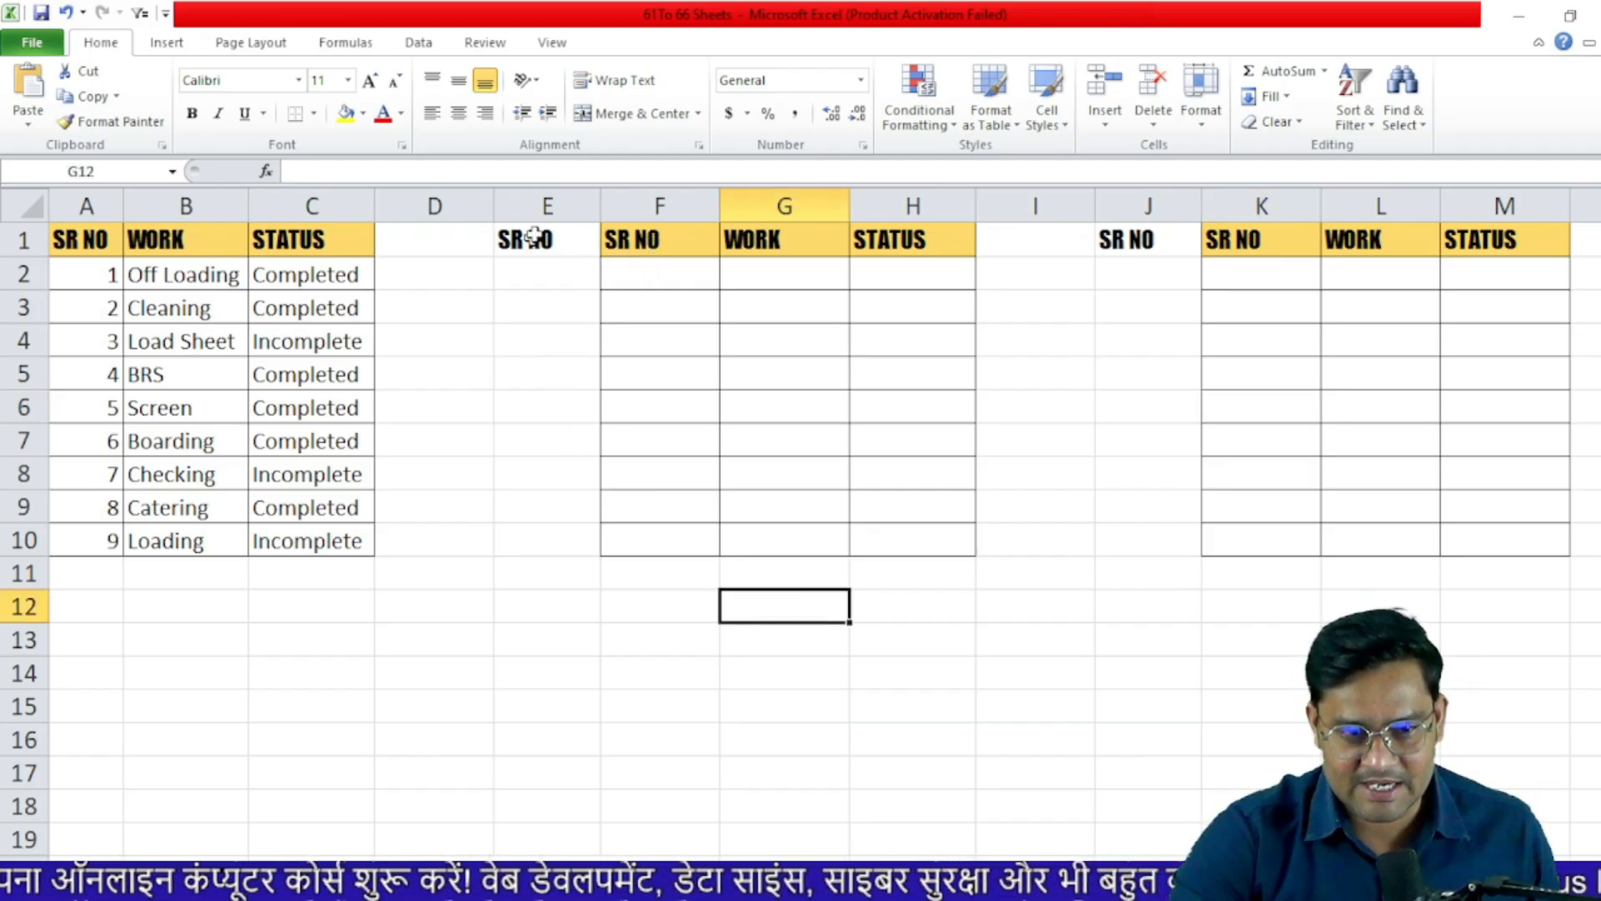
{"action": "left_click_drag", "start_coordinate": [532, 238], "coordinate": [547, 542]}
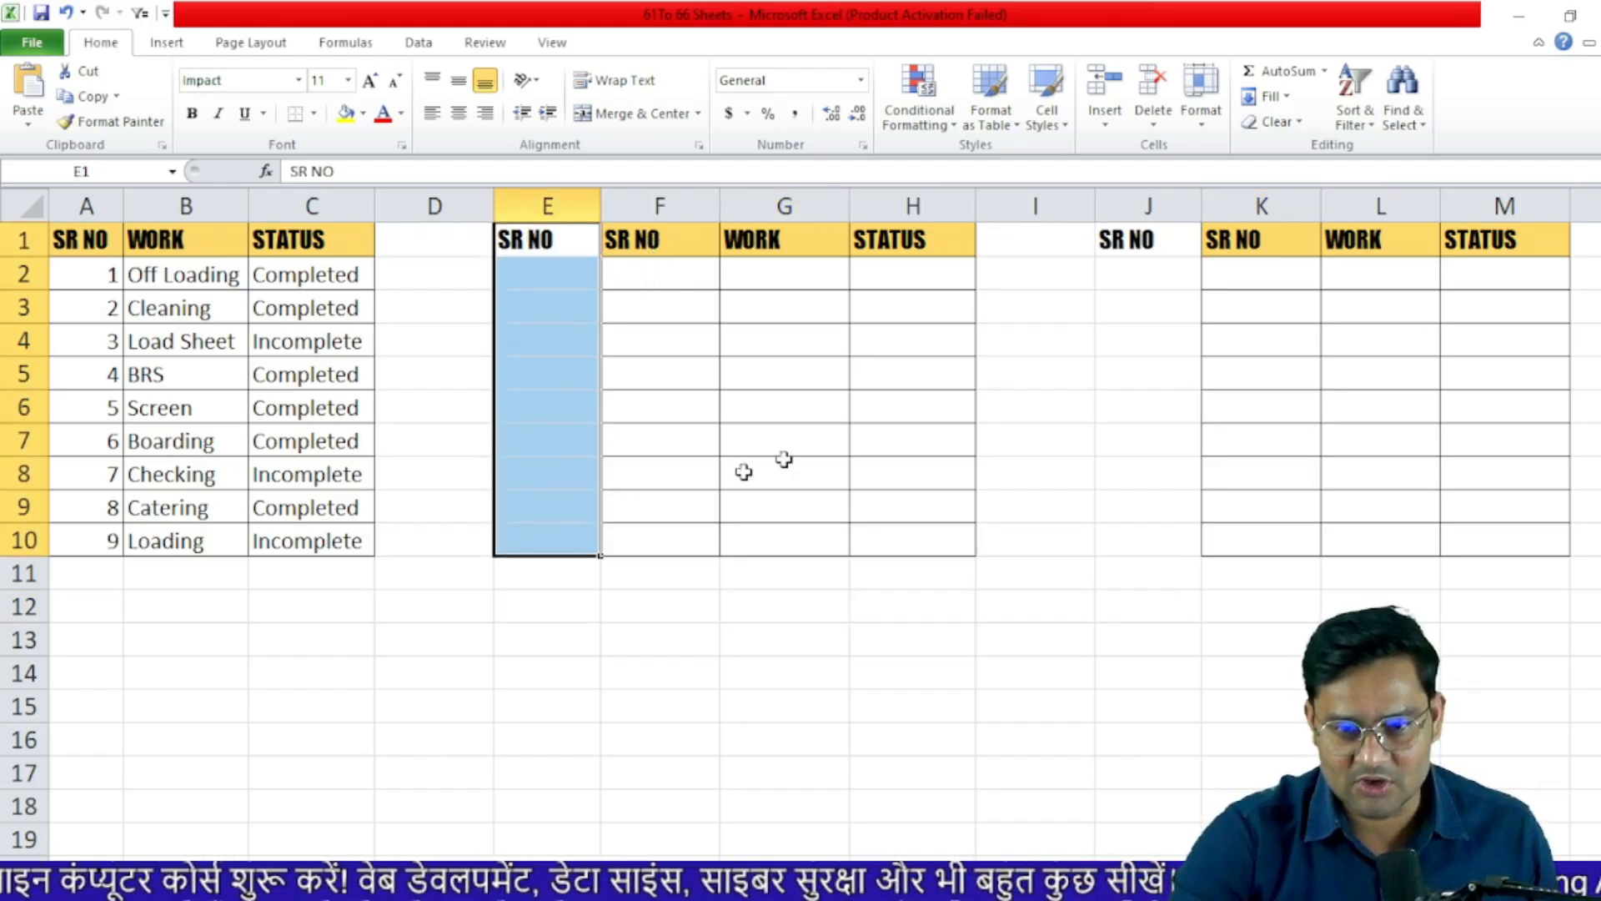
{"action": "left_click_drag", "start_coordinate": [1135, 238], "coordinate": [1126, 548]}
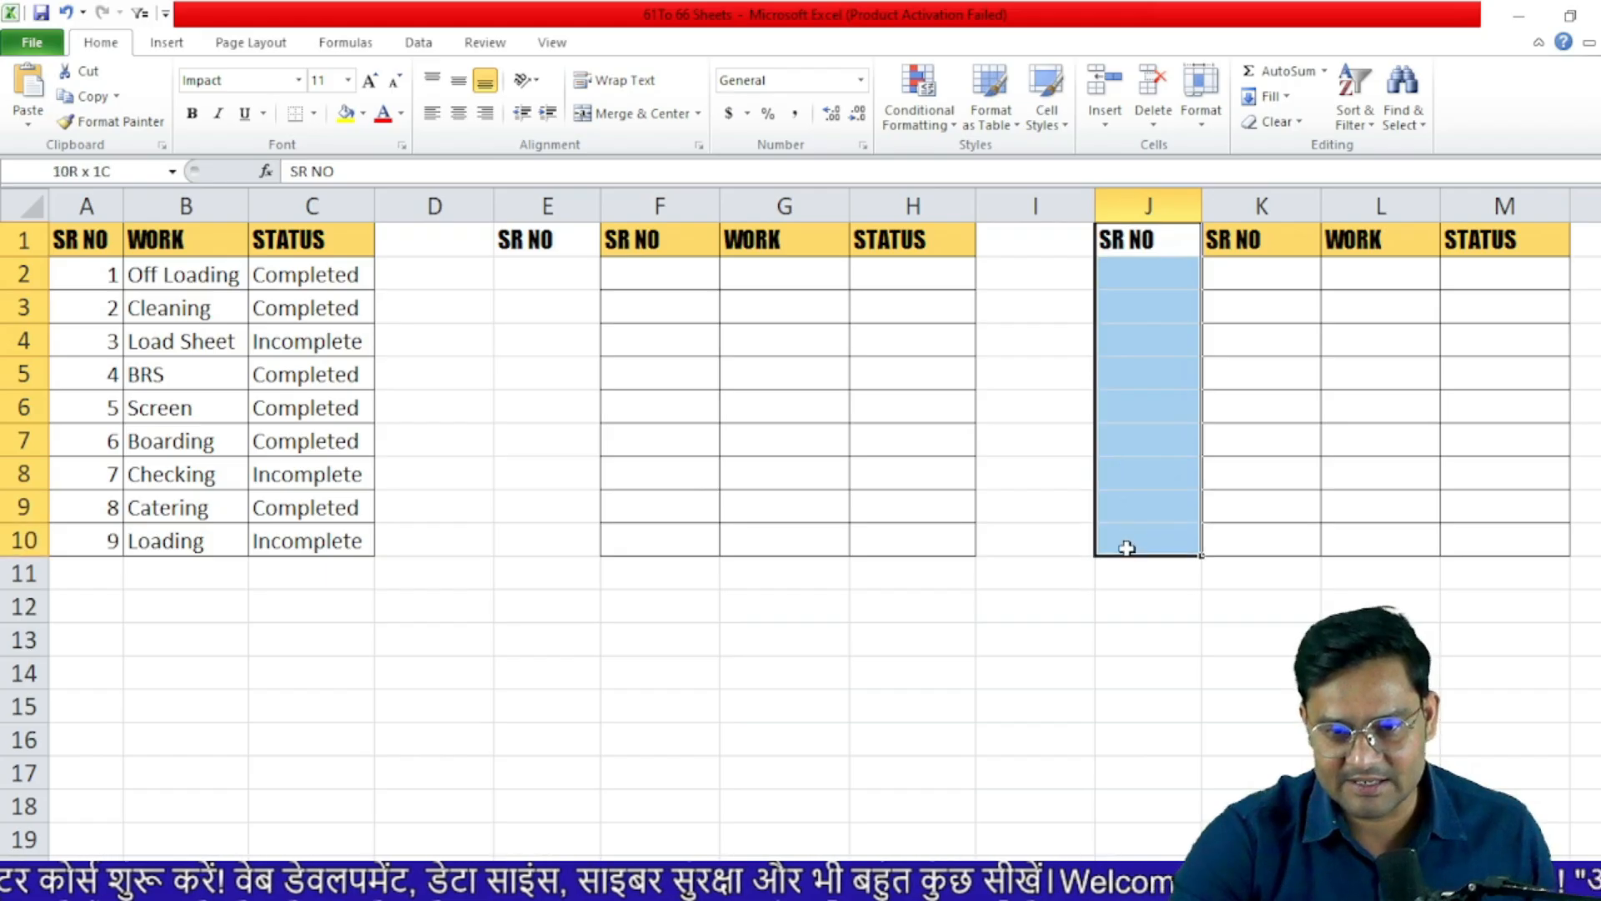
- Enter =IF(C2="COMPLETED",A2,"") in cell E2 and fill the formula down to E10
{"action": "left_click", "coordinate": [534, 283]}
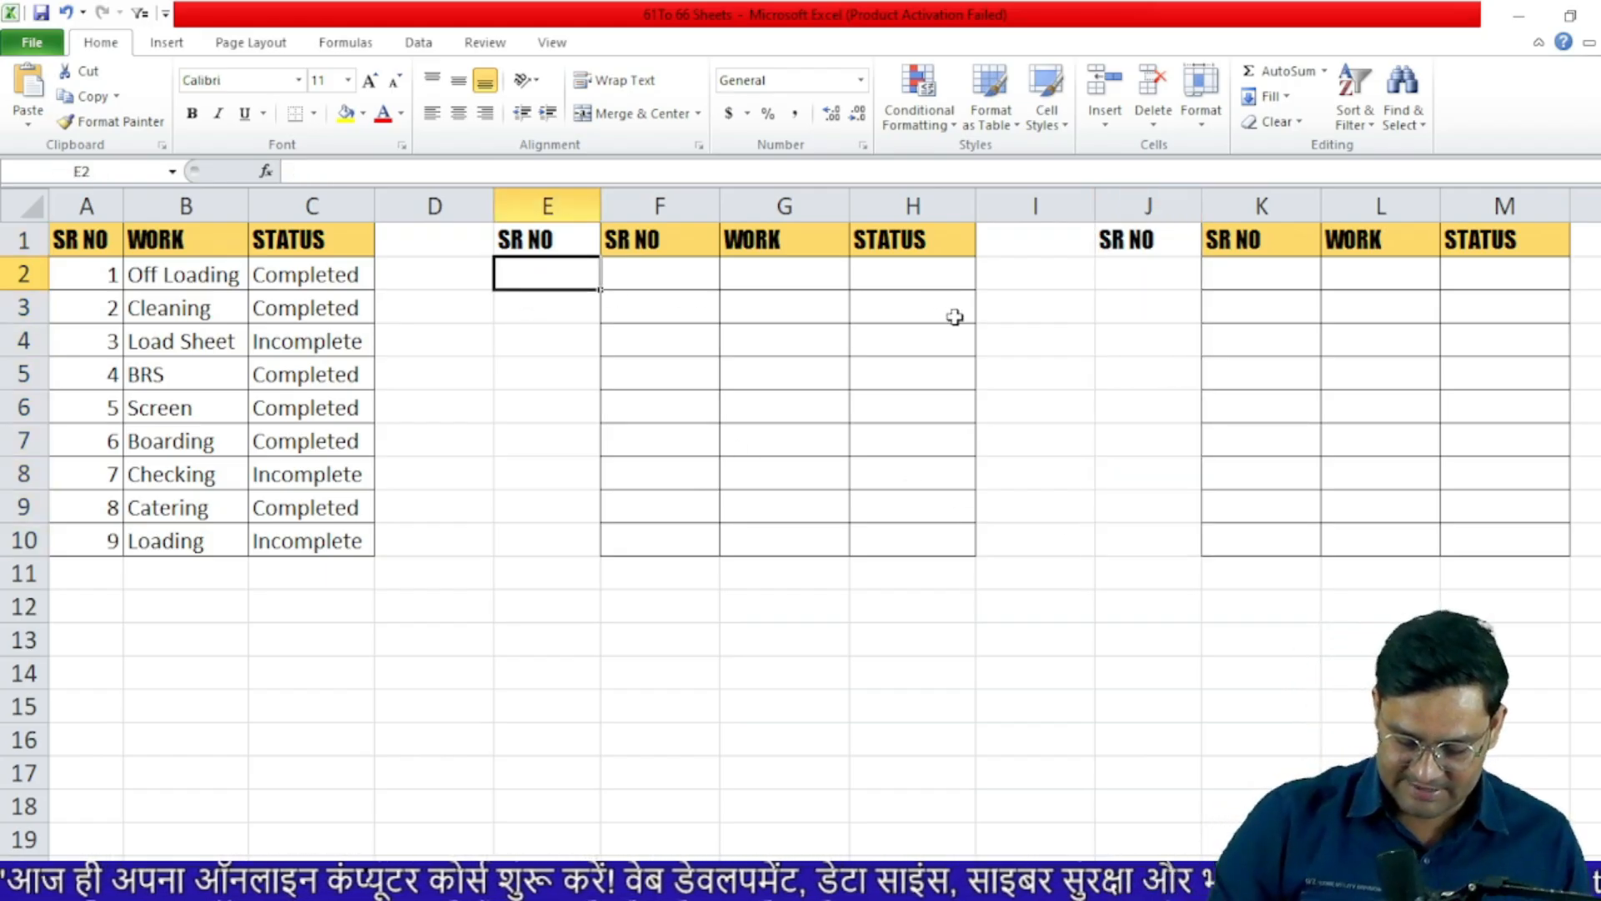
{"action": "type", "text": "=IF("}
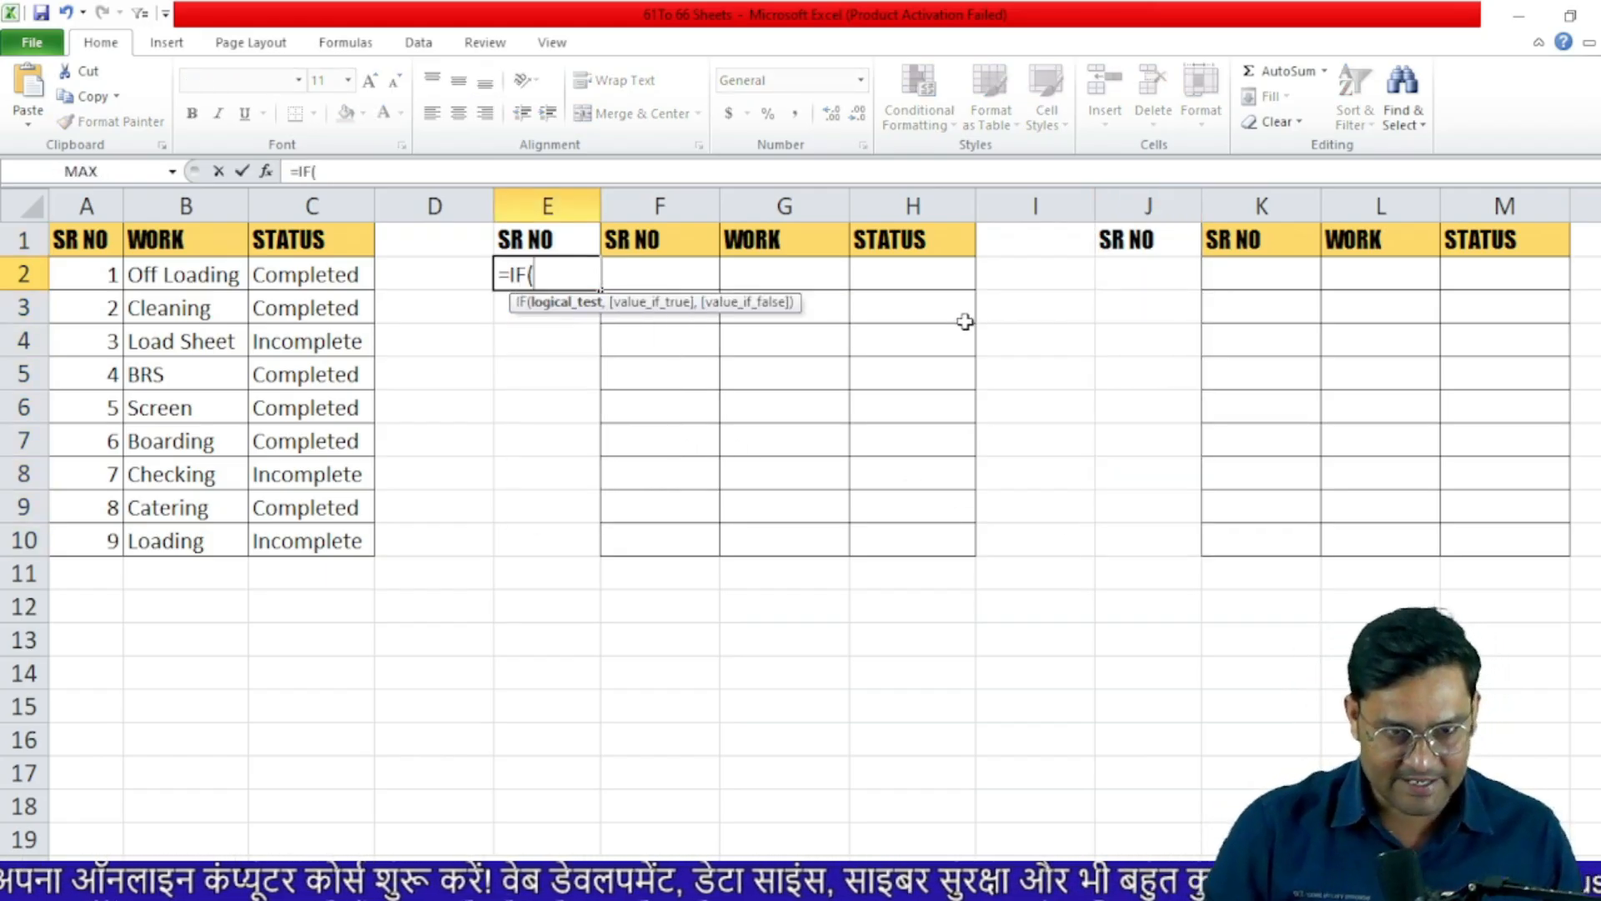
{"action": "left_click", "coordinate": [303, 278]}
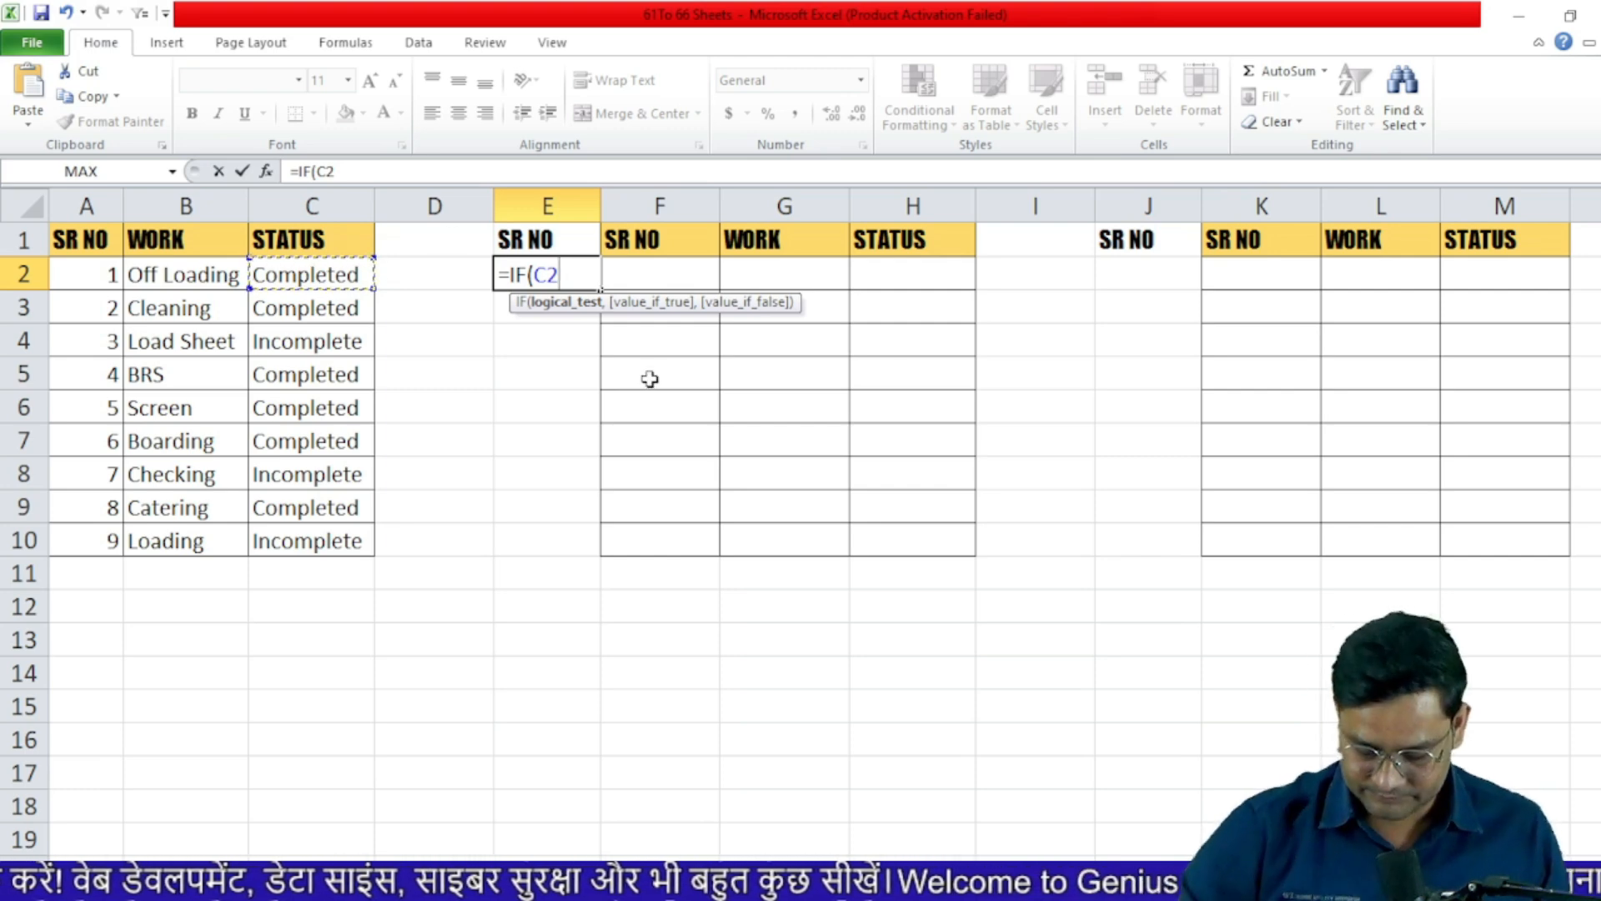
{"action": "type", "text": "=\"CO"}
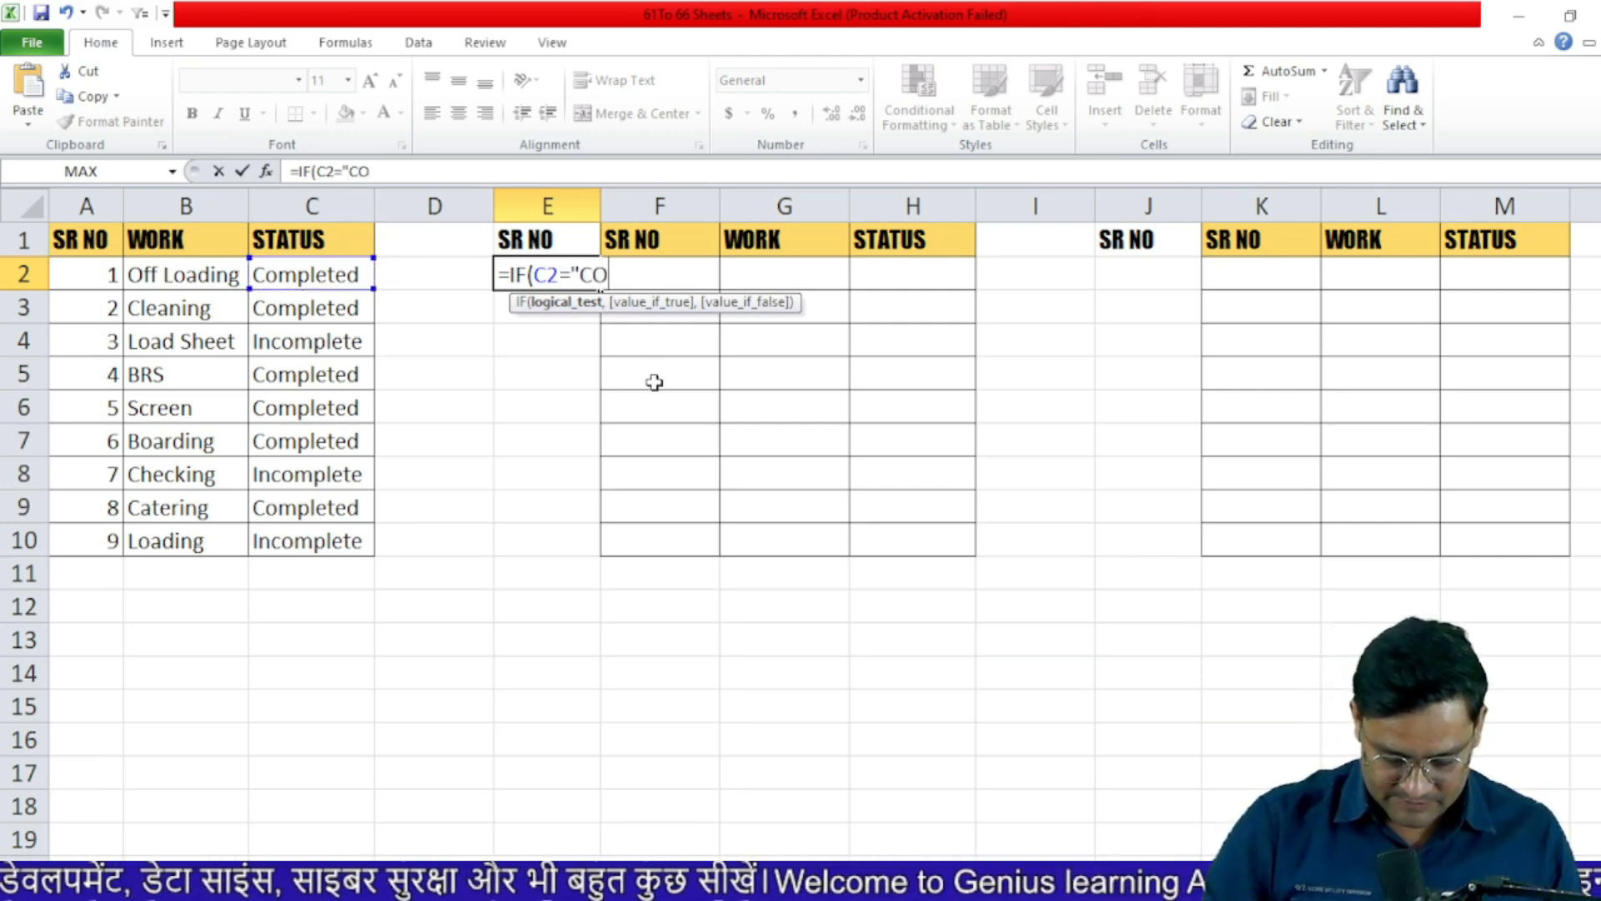
{"action": "type", "text": "MPLETED\","}
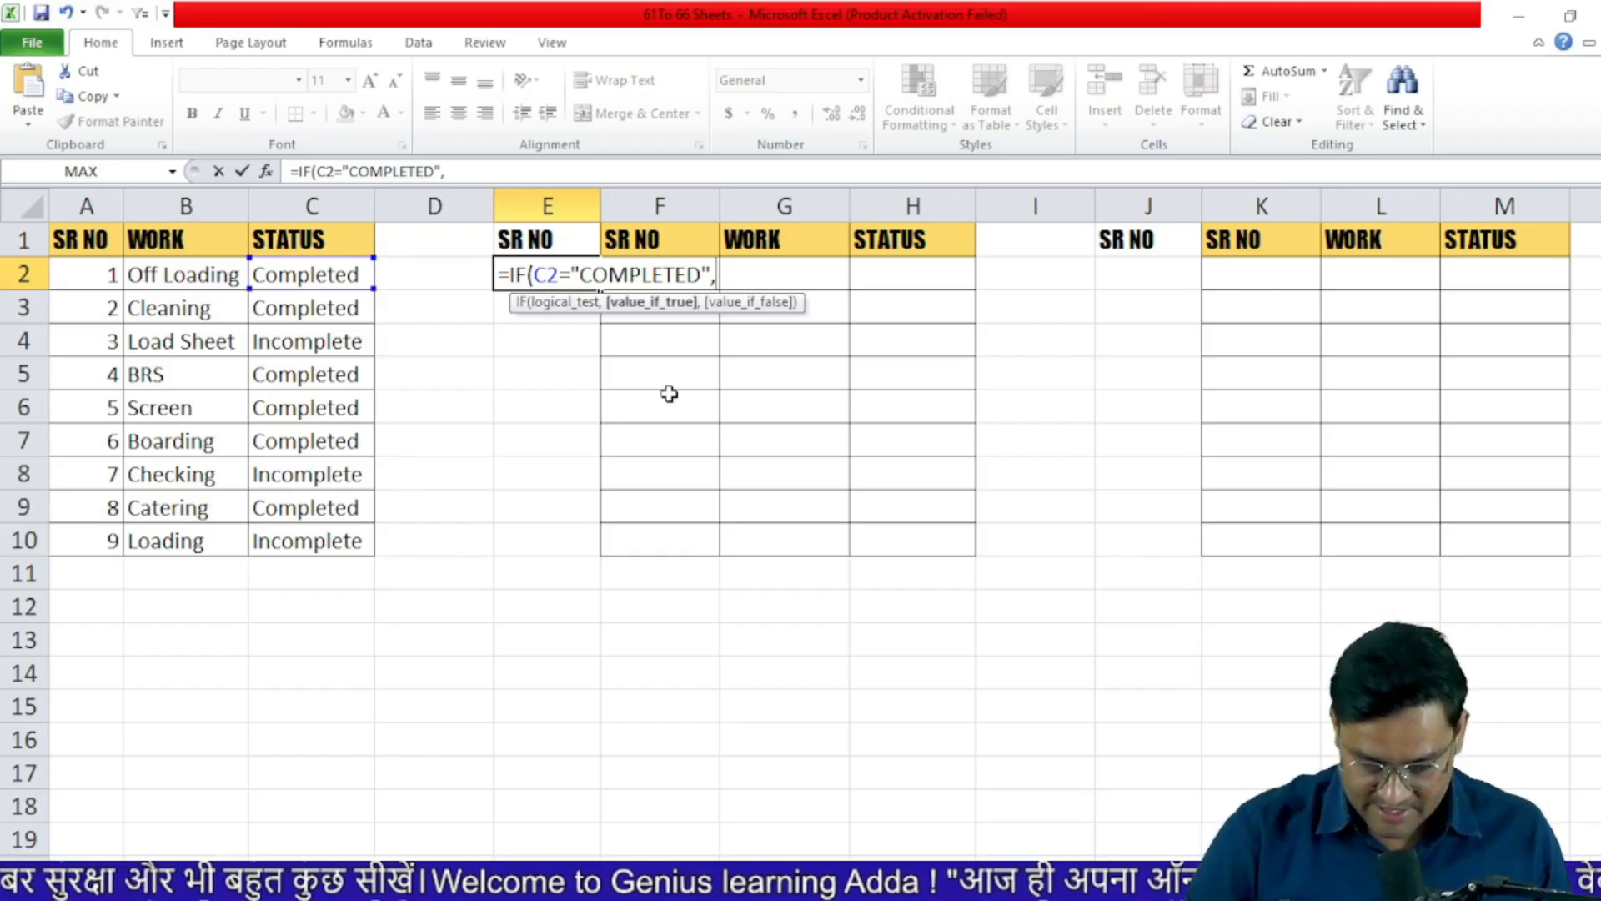
{"action": "left_click", "coordinate": [105, 273]}
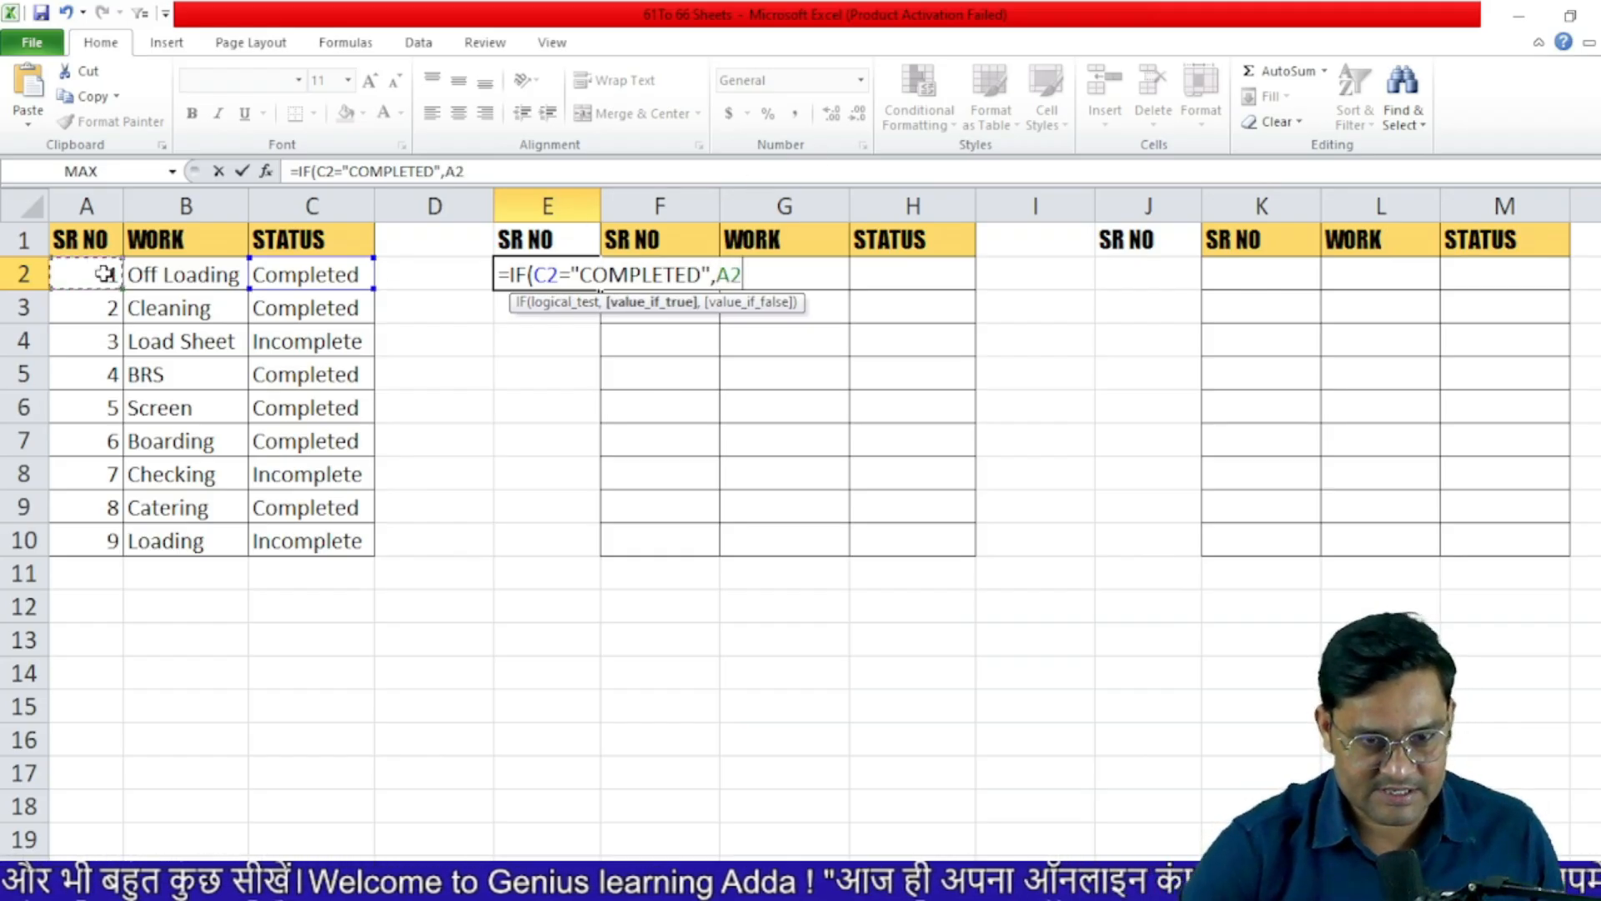
{"action": "type", "text": ","}
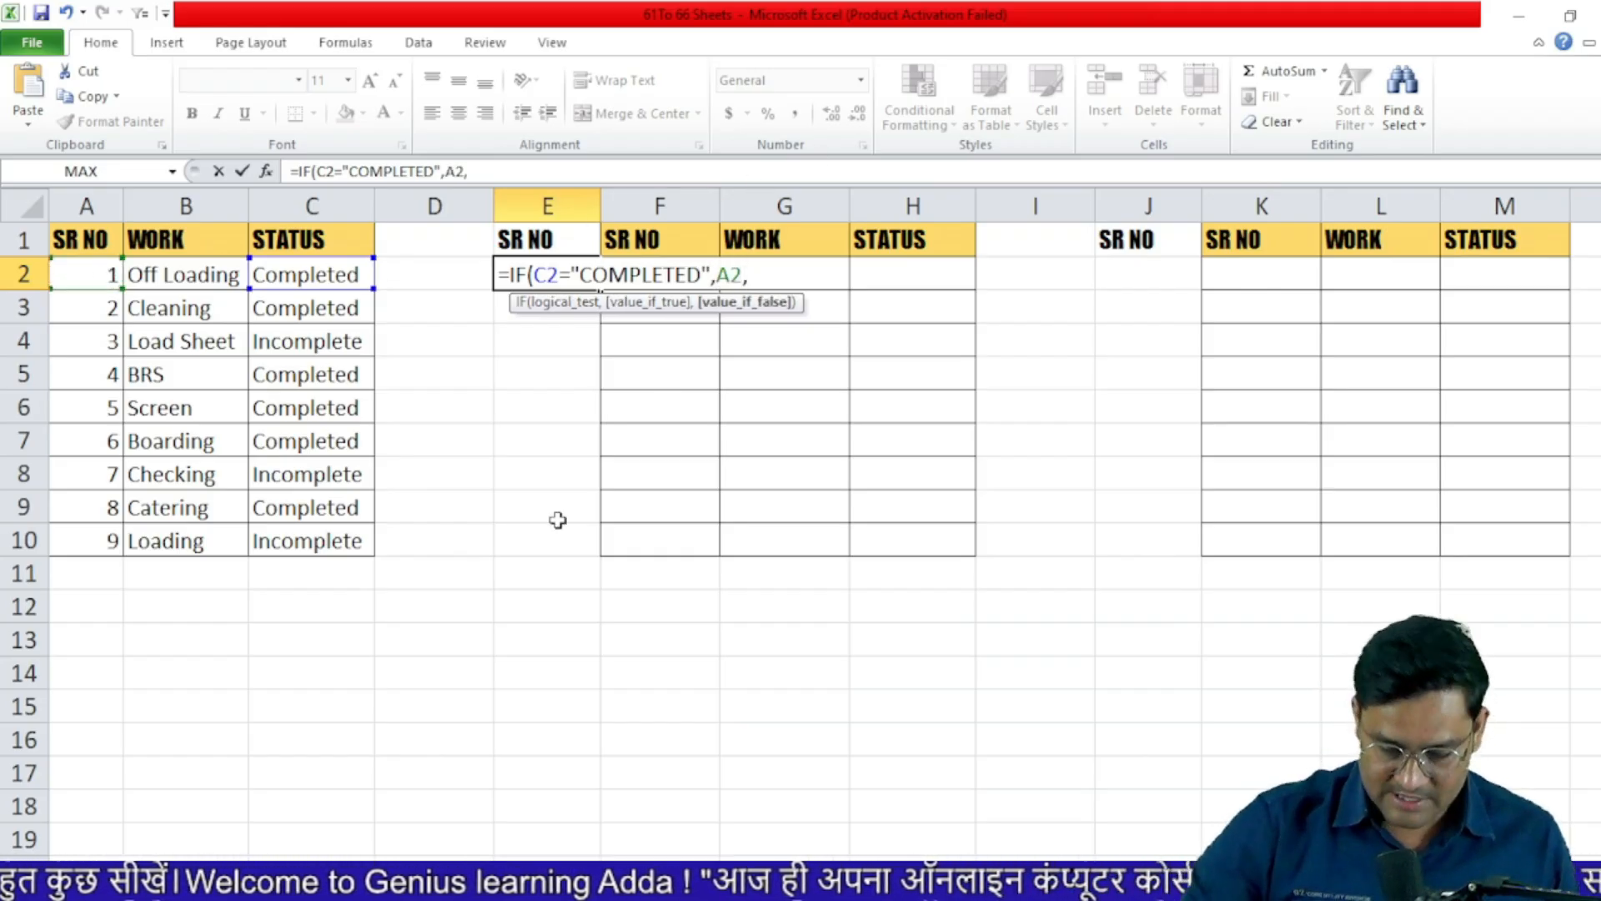
{"action": "type", "text": "\"\""}
{"action": "key", "text": "Return"}
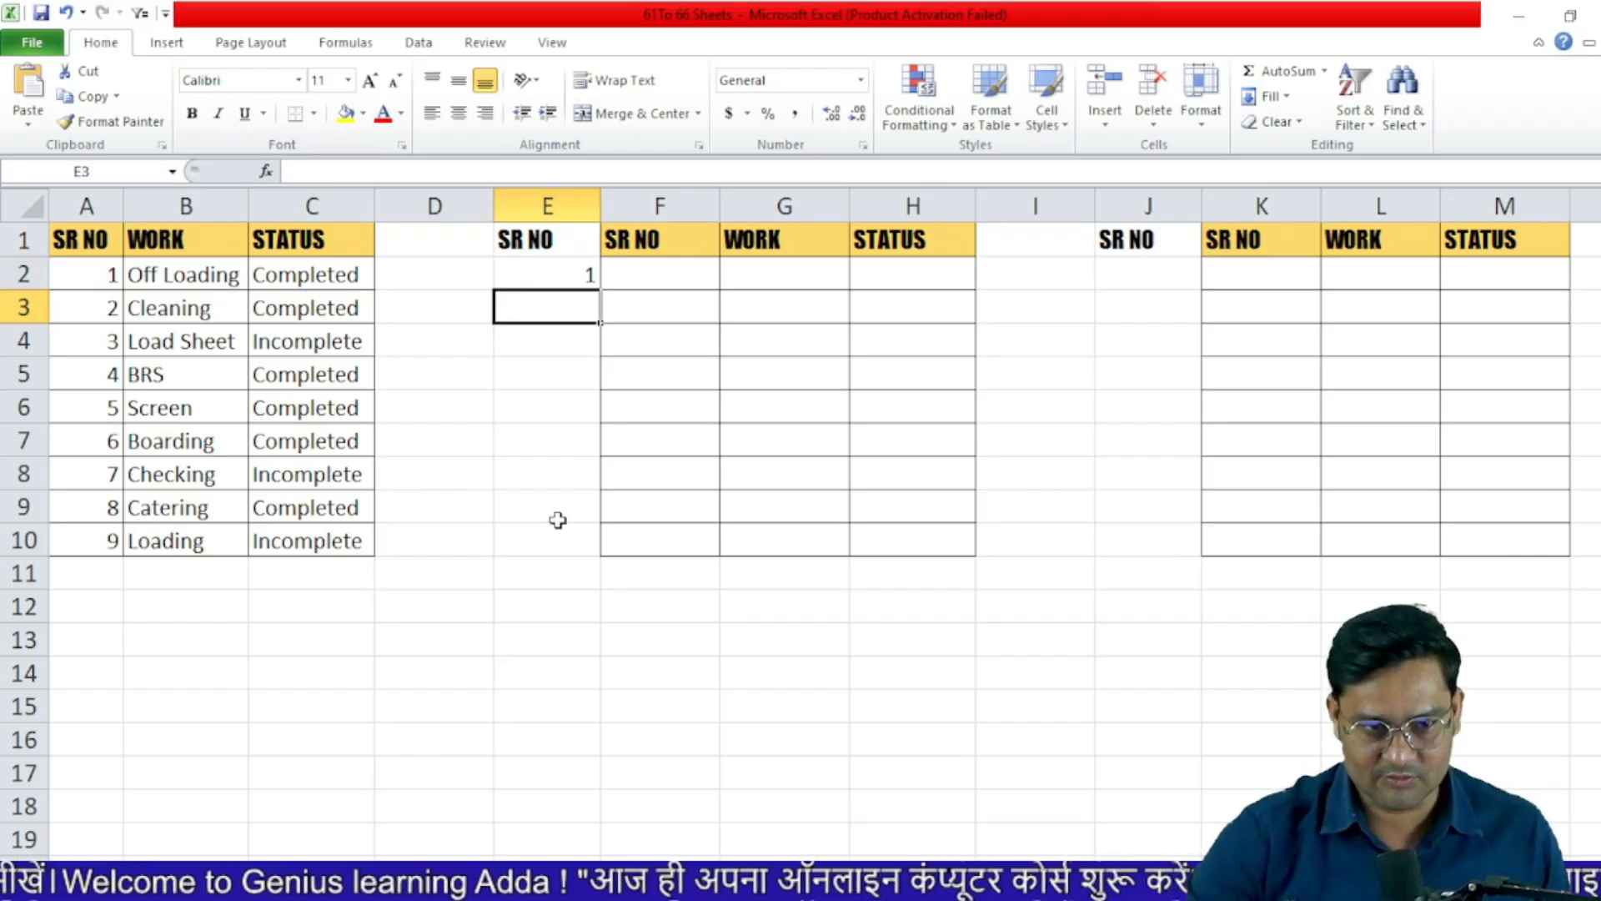
{"action": "left_click", "coordinate": [557, 271]}
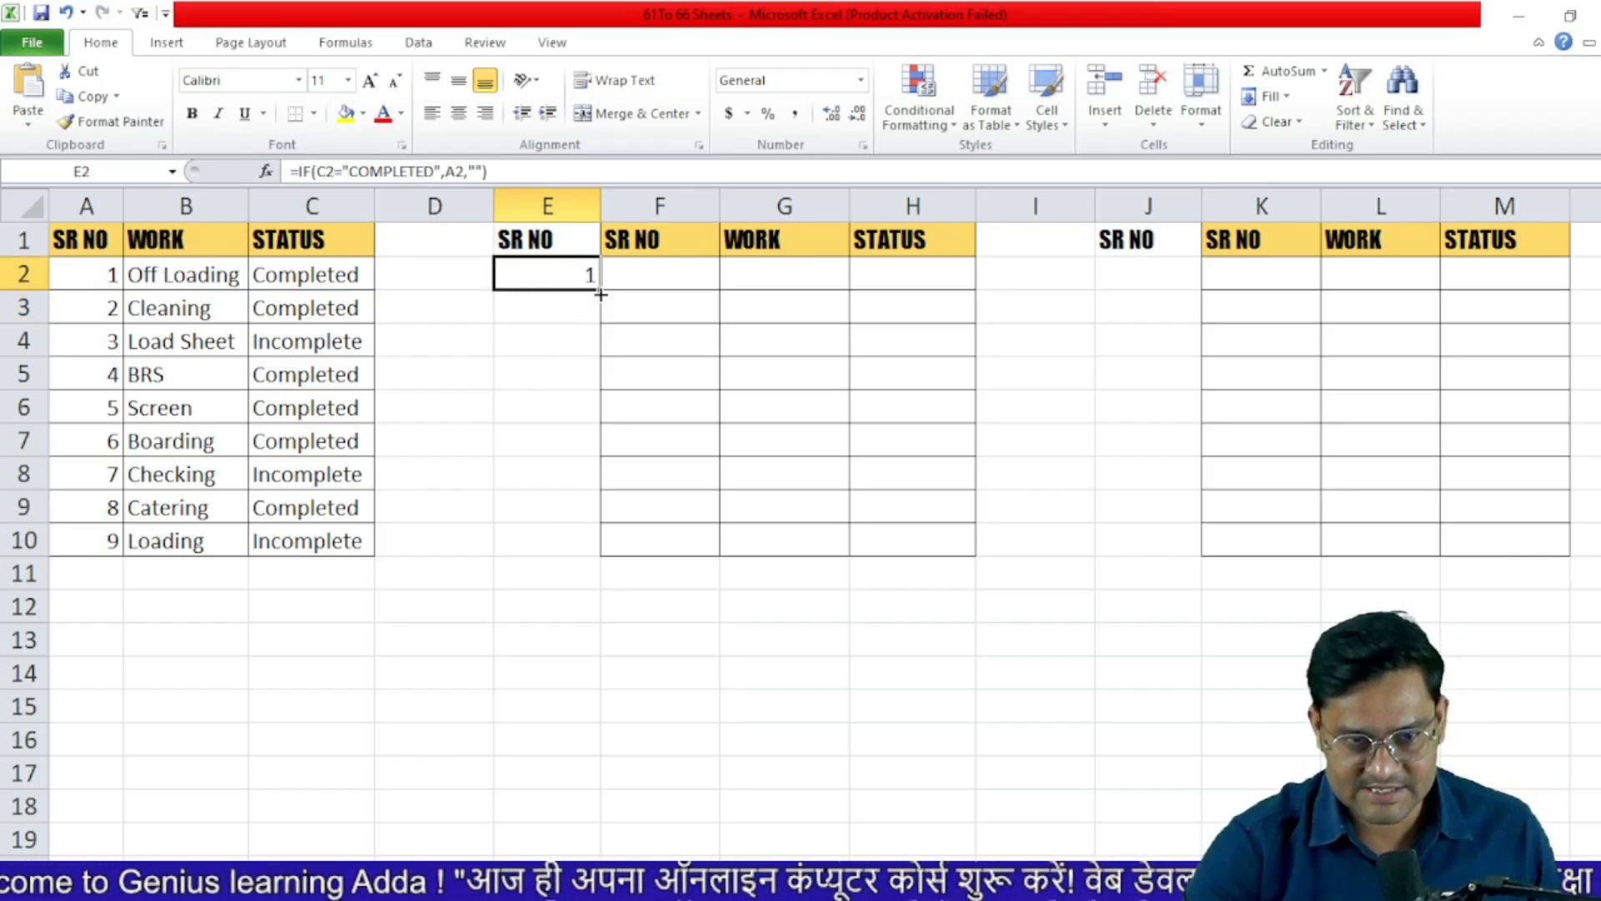
{"action": "left_click_drag", "start_coordinate": [600, 291], "coordinate": [601, 550]}
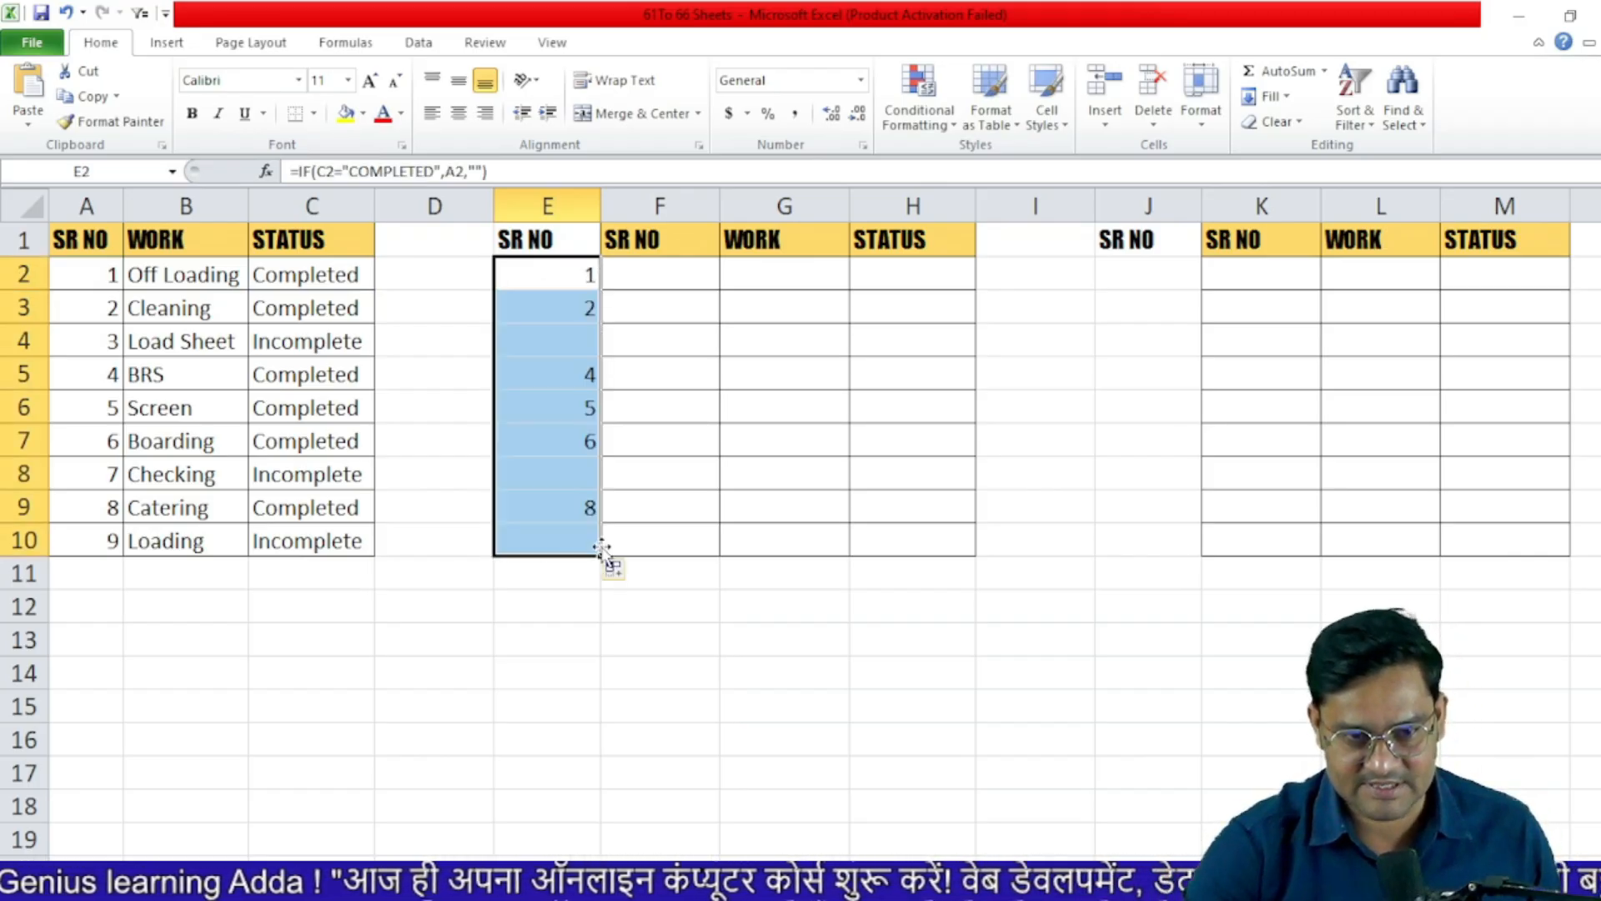
{"action": "left_click", "coordinate": [571, 345]}
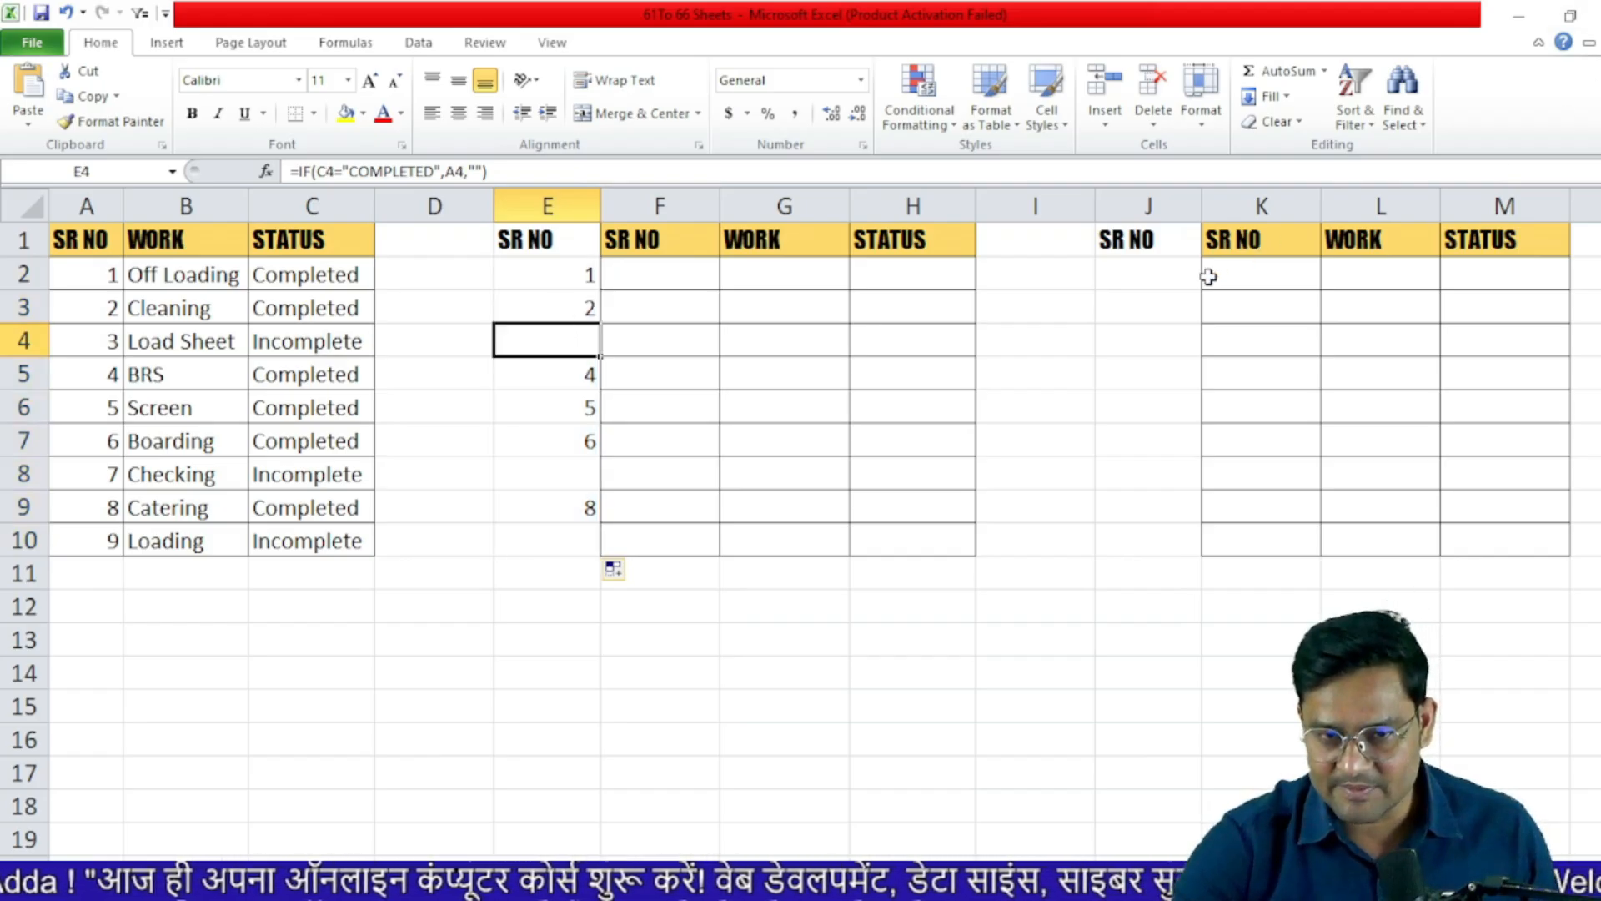
- Enter =IF(C2="INCOMPLETE",A2,"") in cell J2 and fill the formula down to J10
{"action": "left_click", "coordinate": [1163, 274]}
{"action": "type", "text": "=IF("}
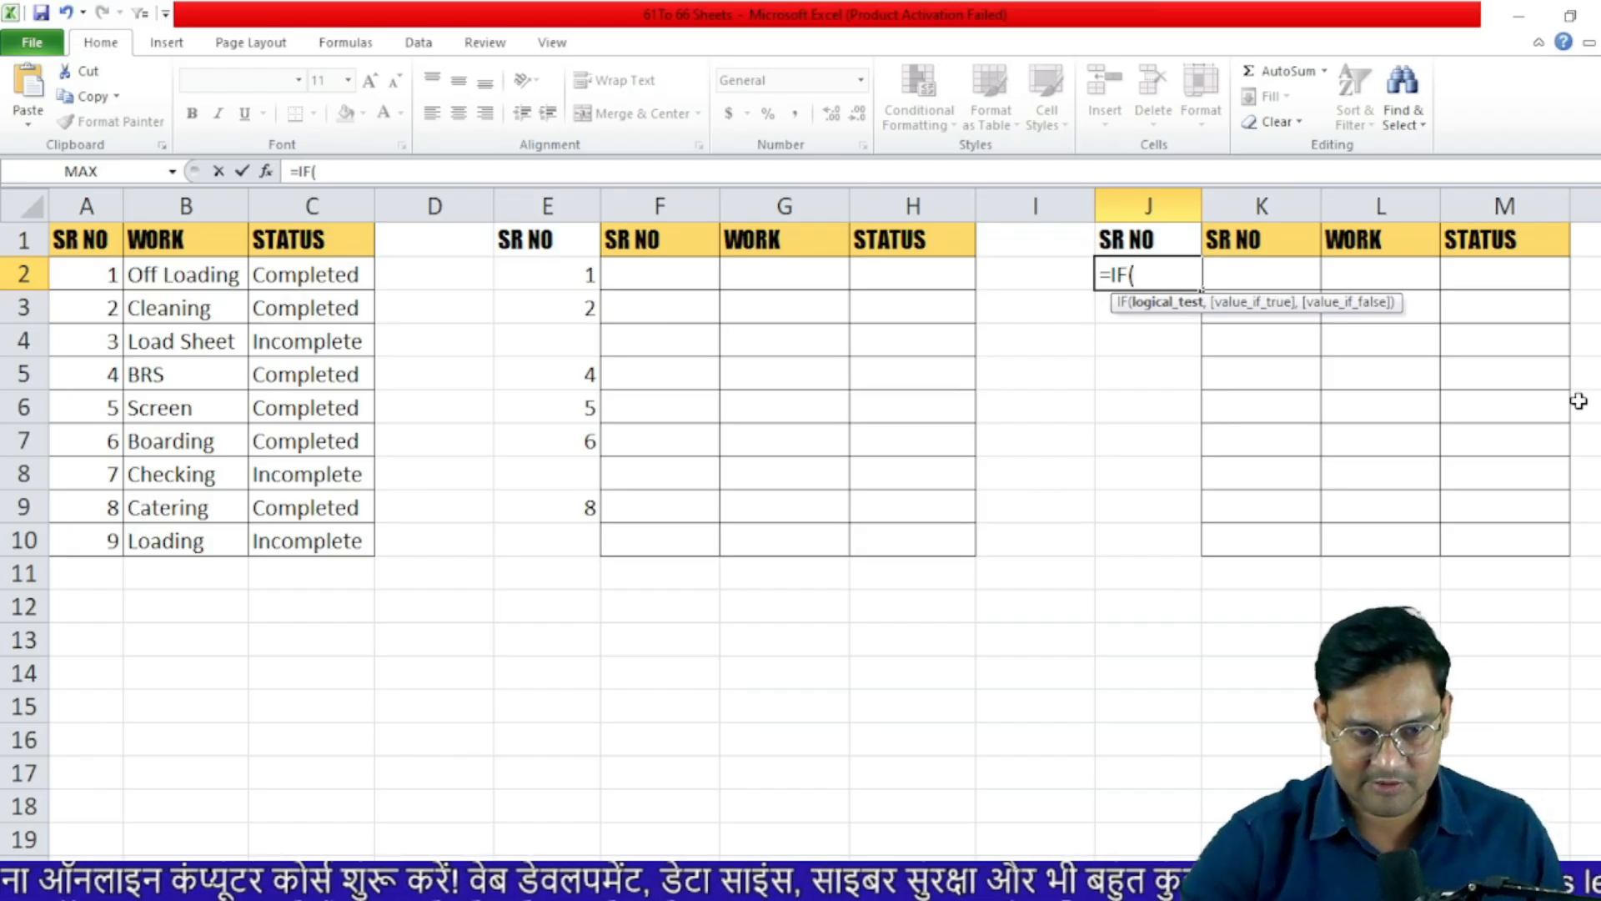
{"action": "left_click", "coordinate": [307, 278]}
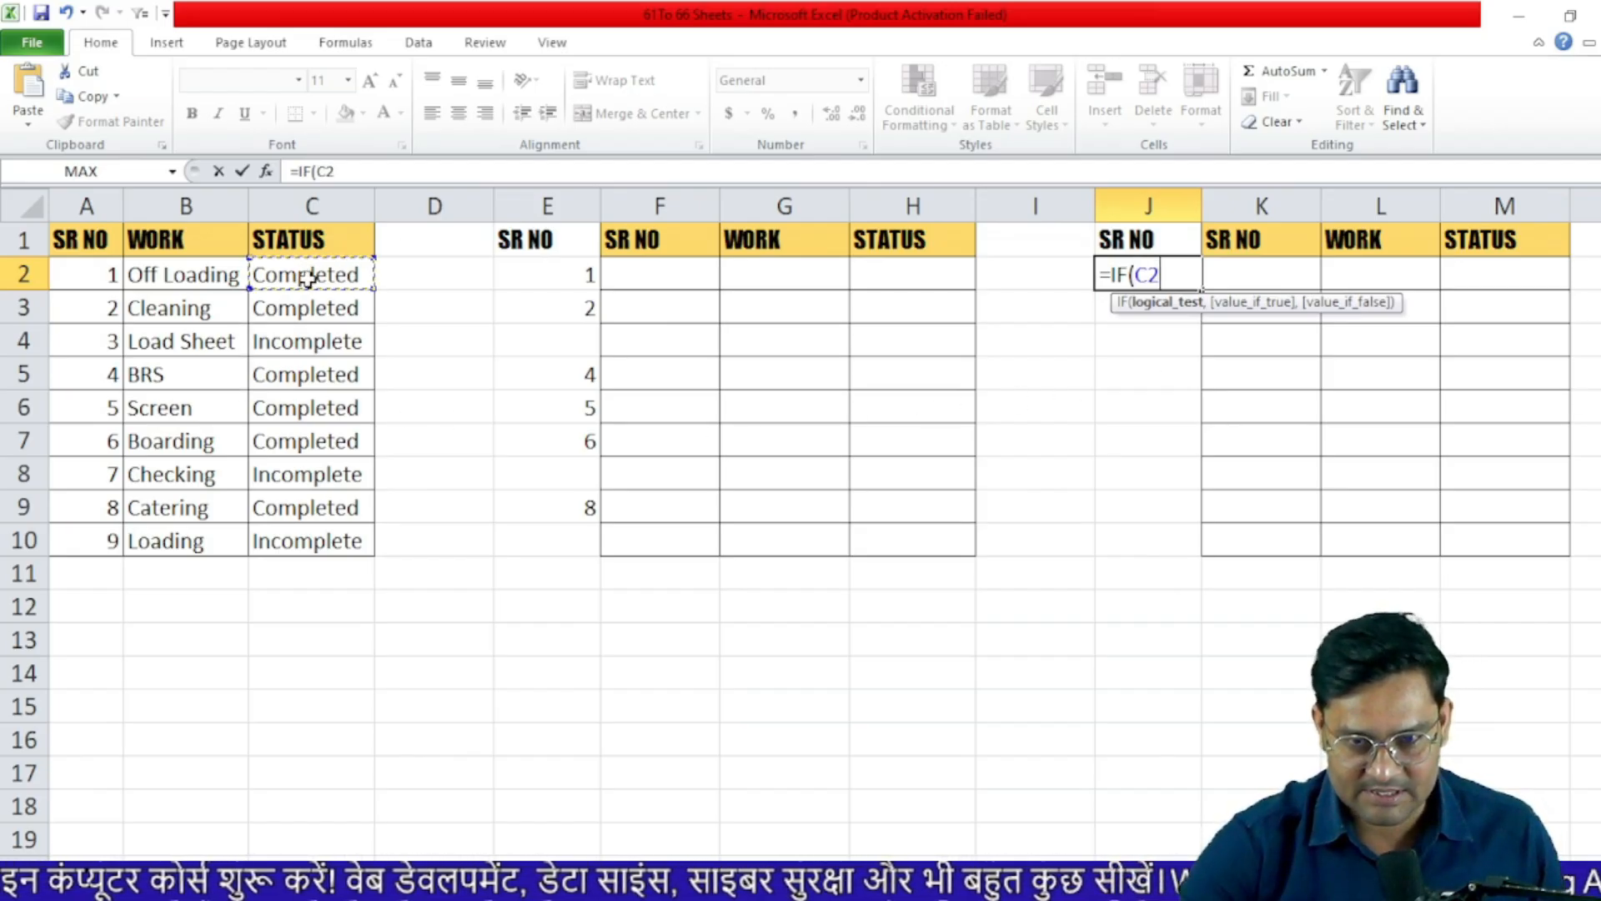
{"action": "type", "text": "=\"INC"}
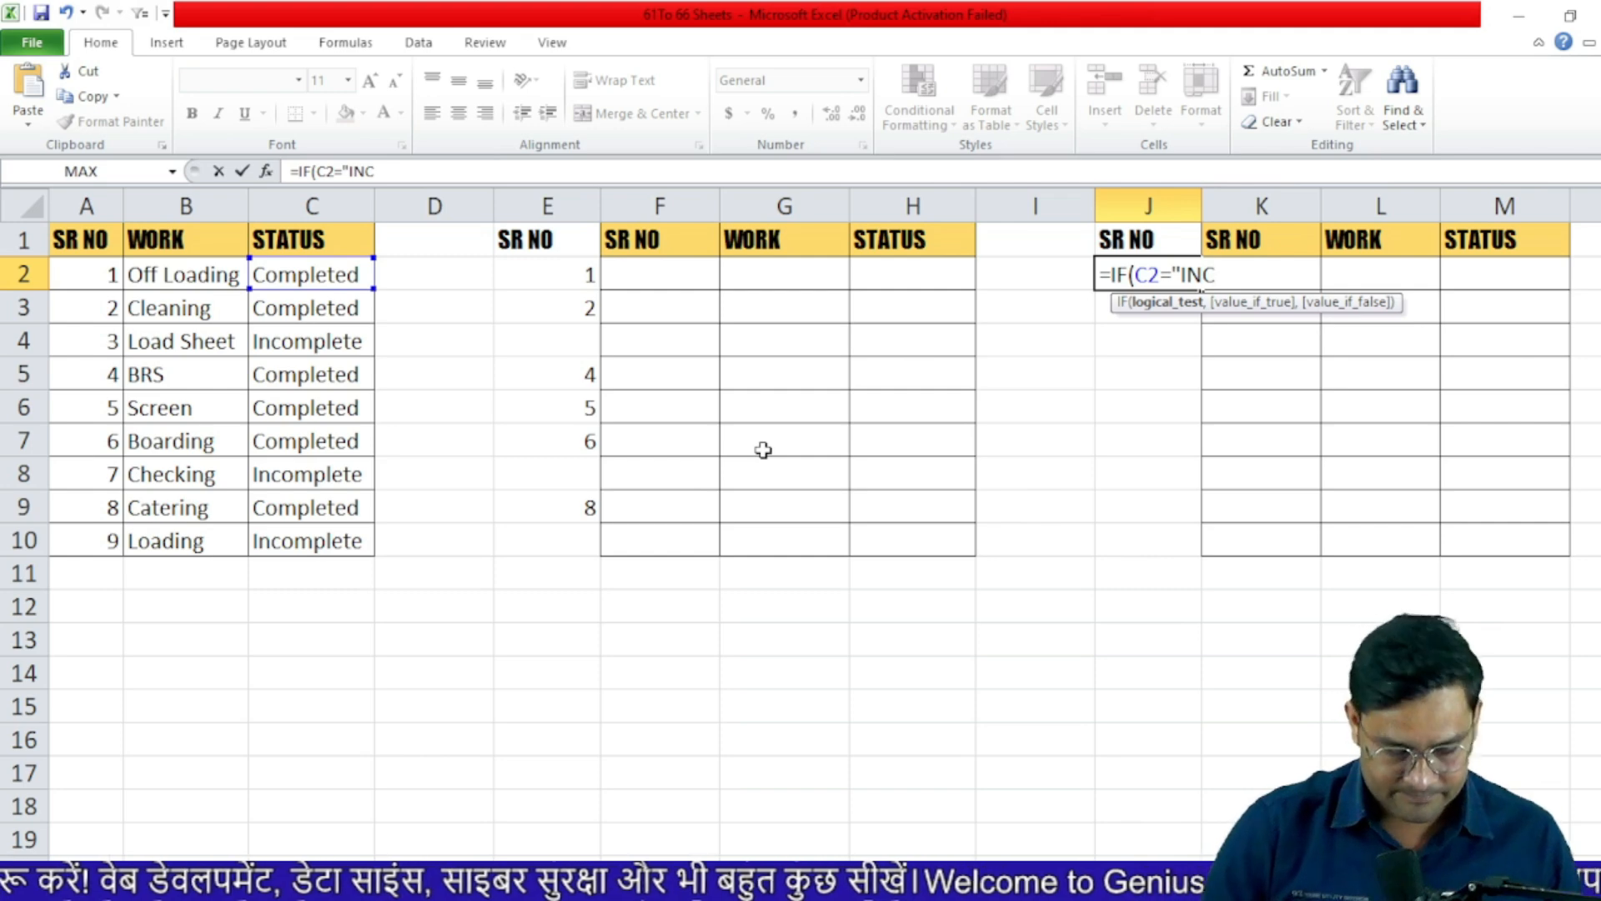
{"action": "type", "text": "OMPLETE"}
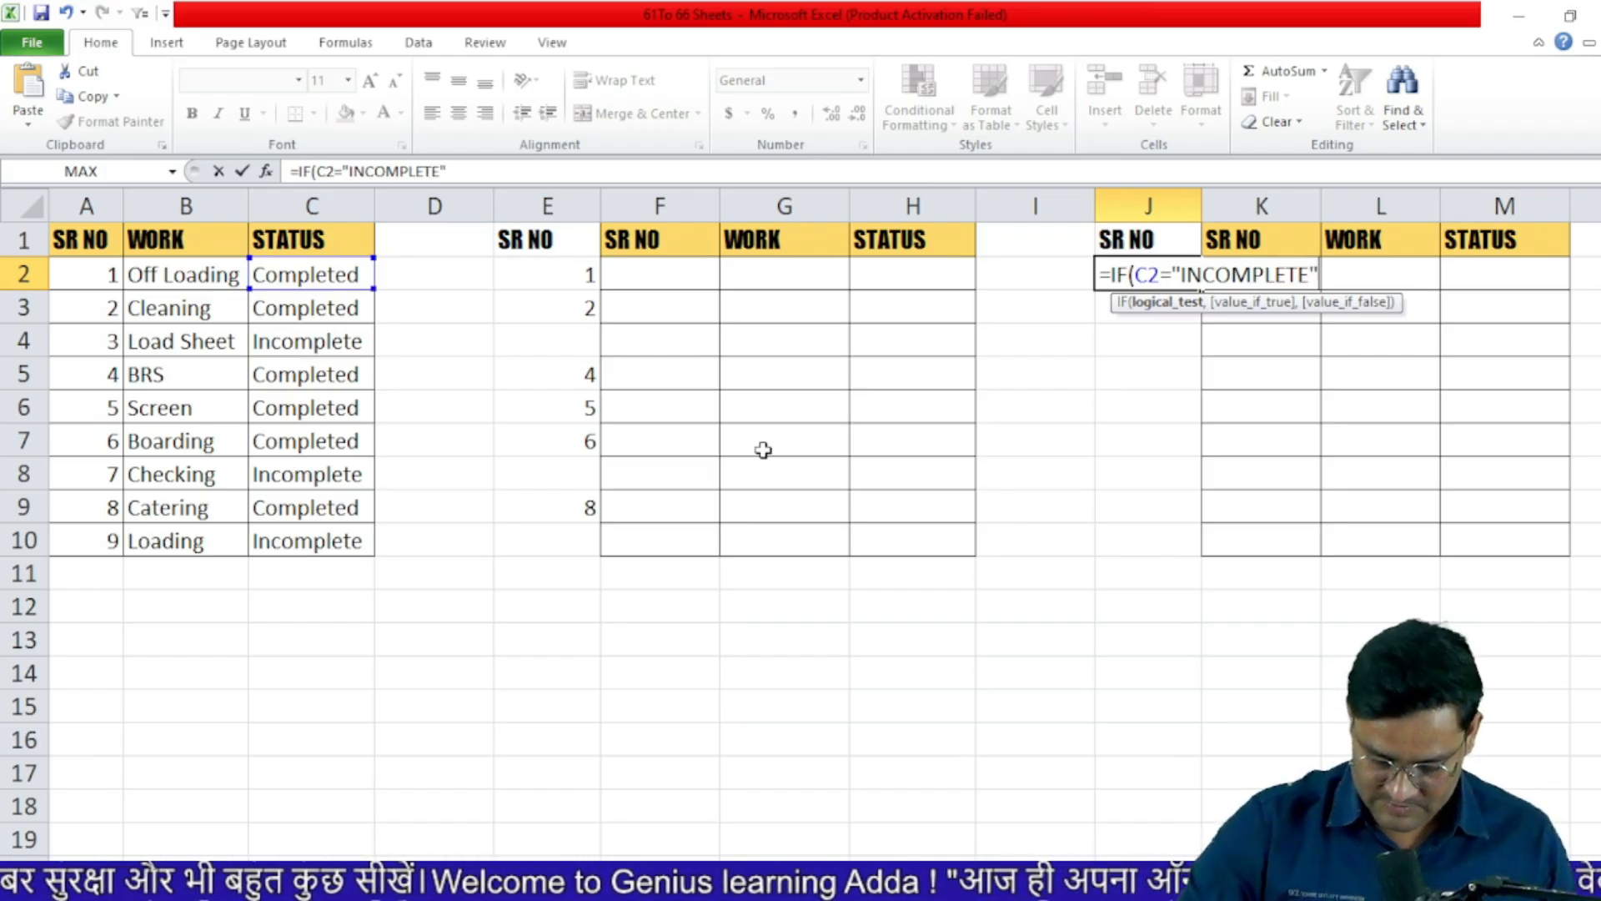
{"action": "type", "text": ","}
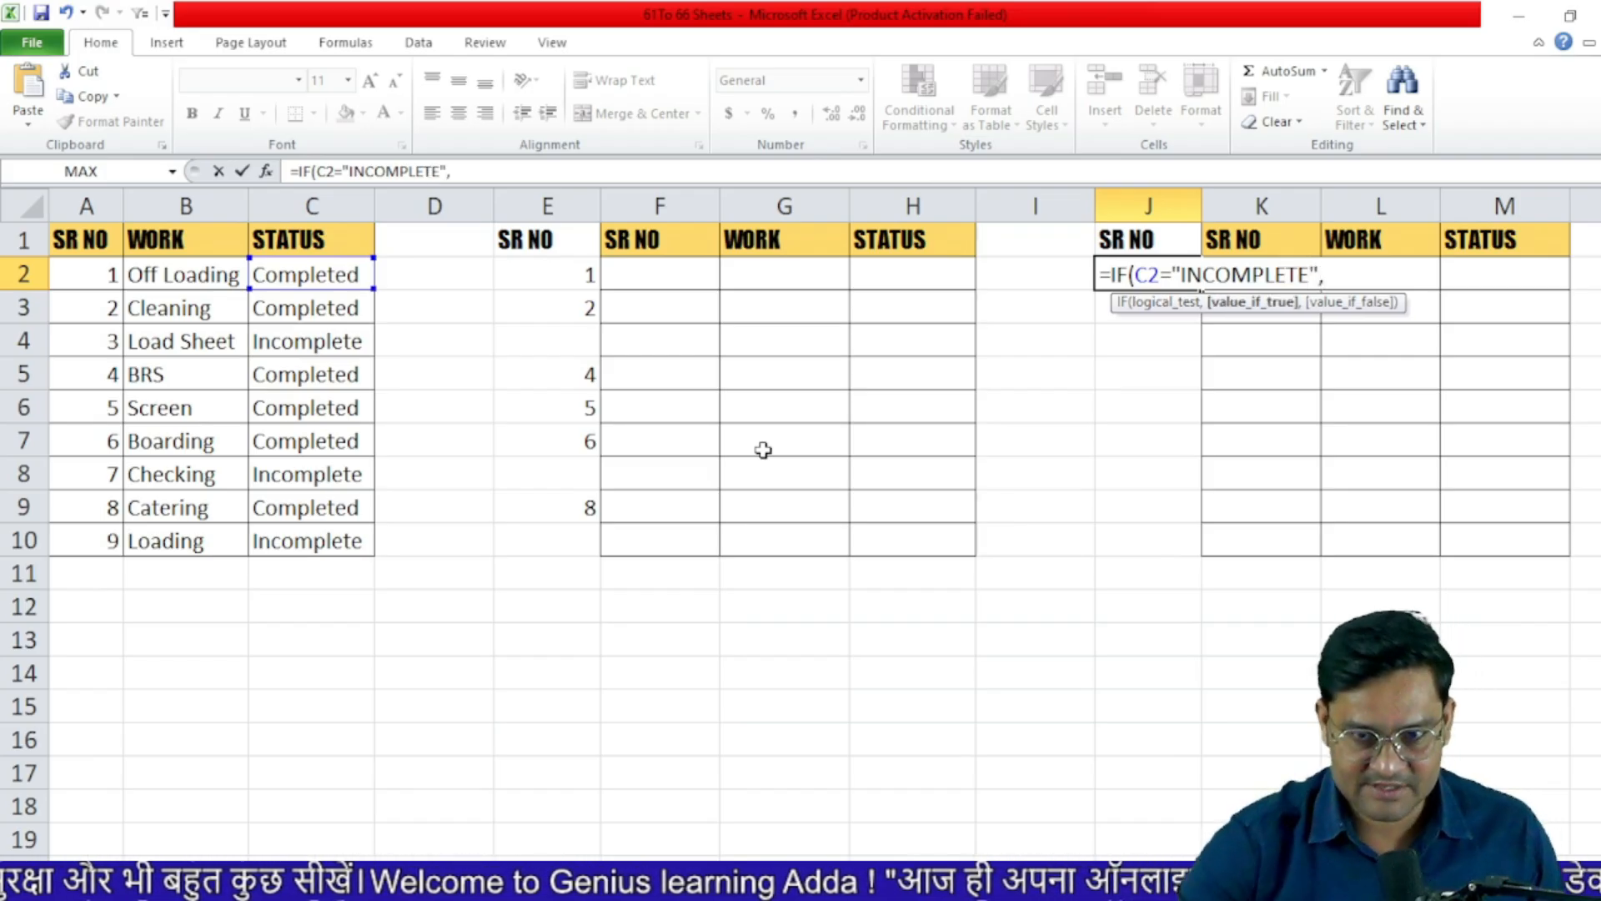
{"action": "left_click", "coordinate": [108, 275]}
{"action": "type", "text": ","}
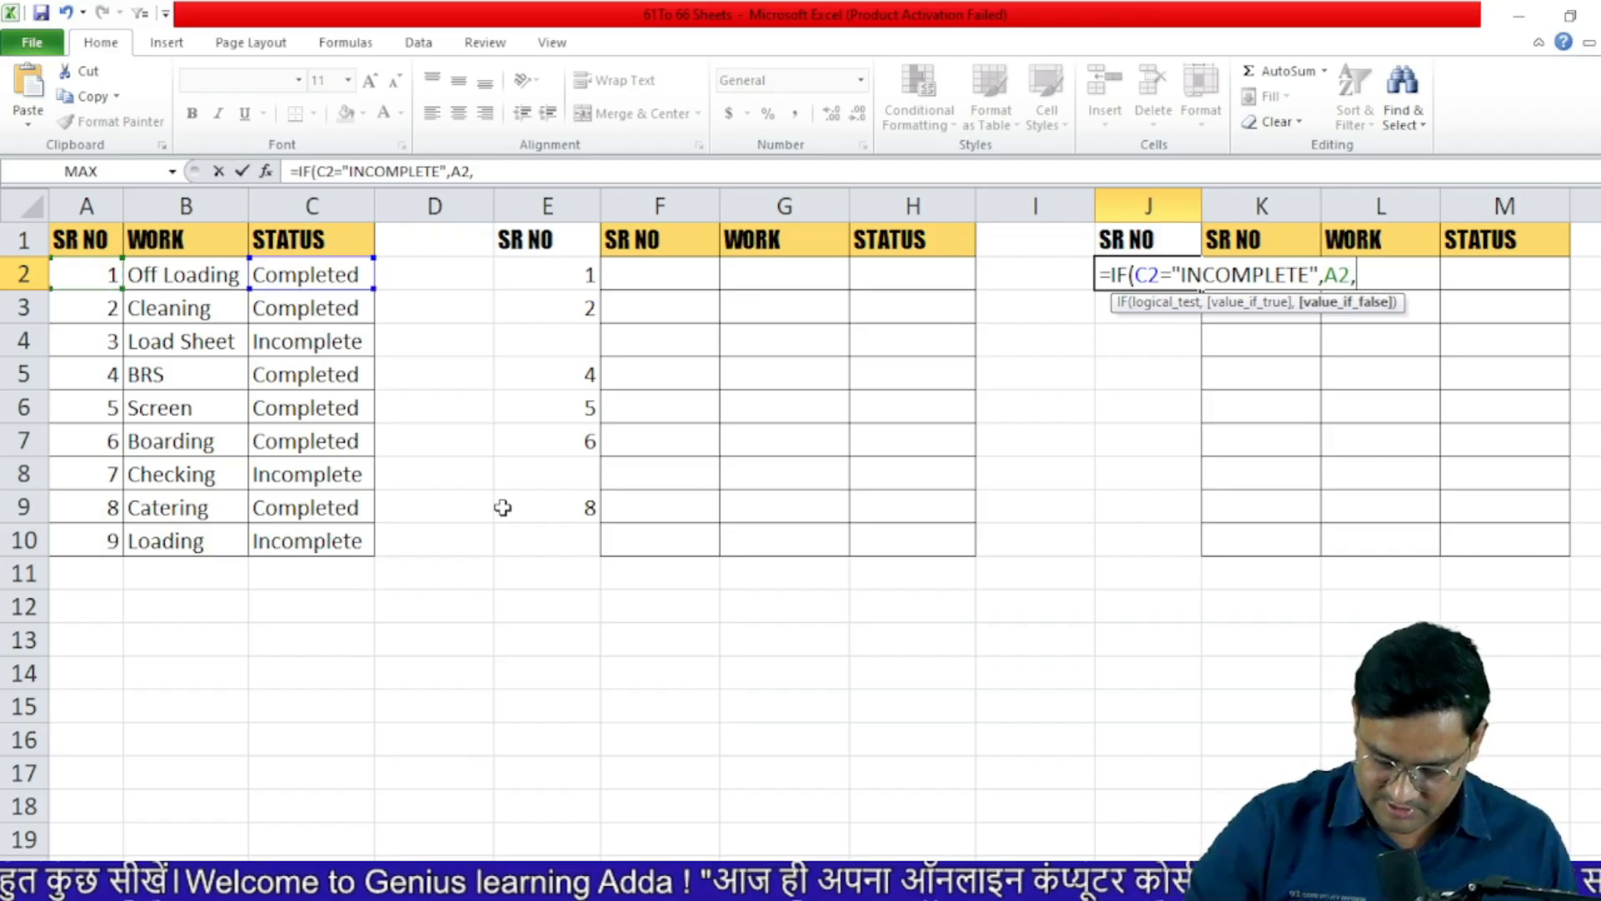
{"action": "key", "text": "Return"}
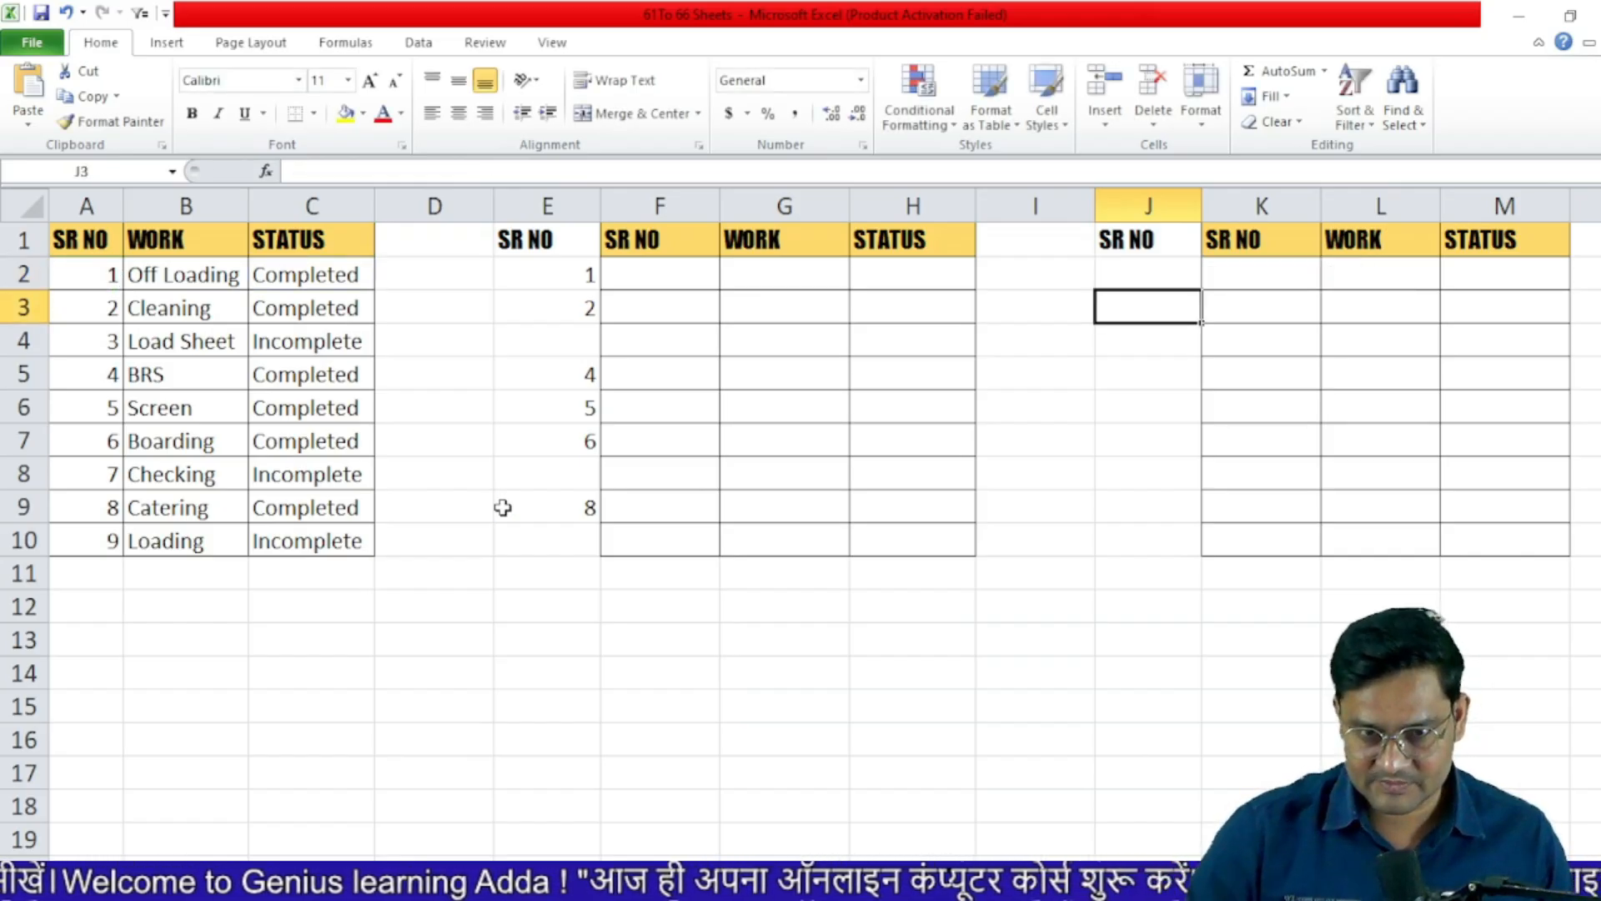
{"action": "left_click", "coordinate": [1142, 279]}
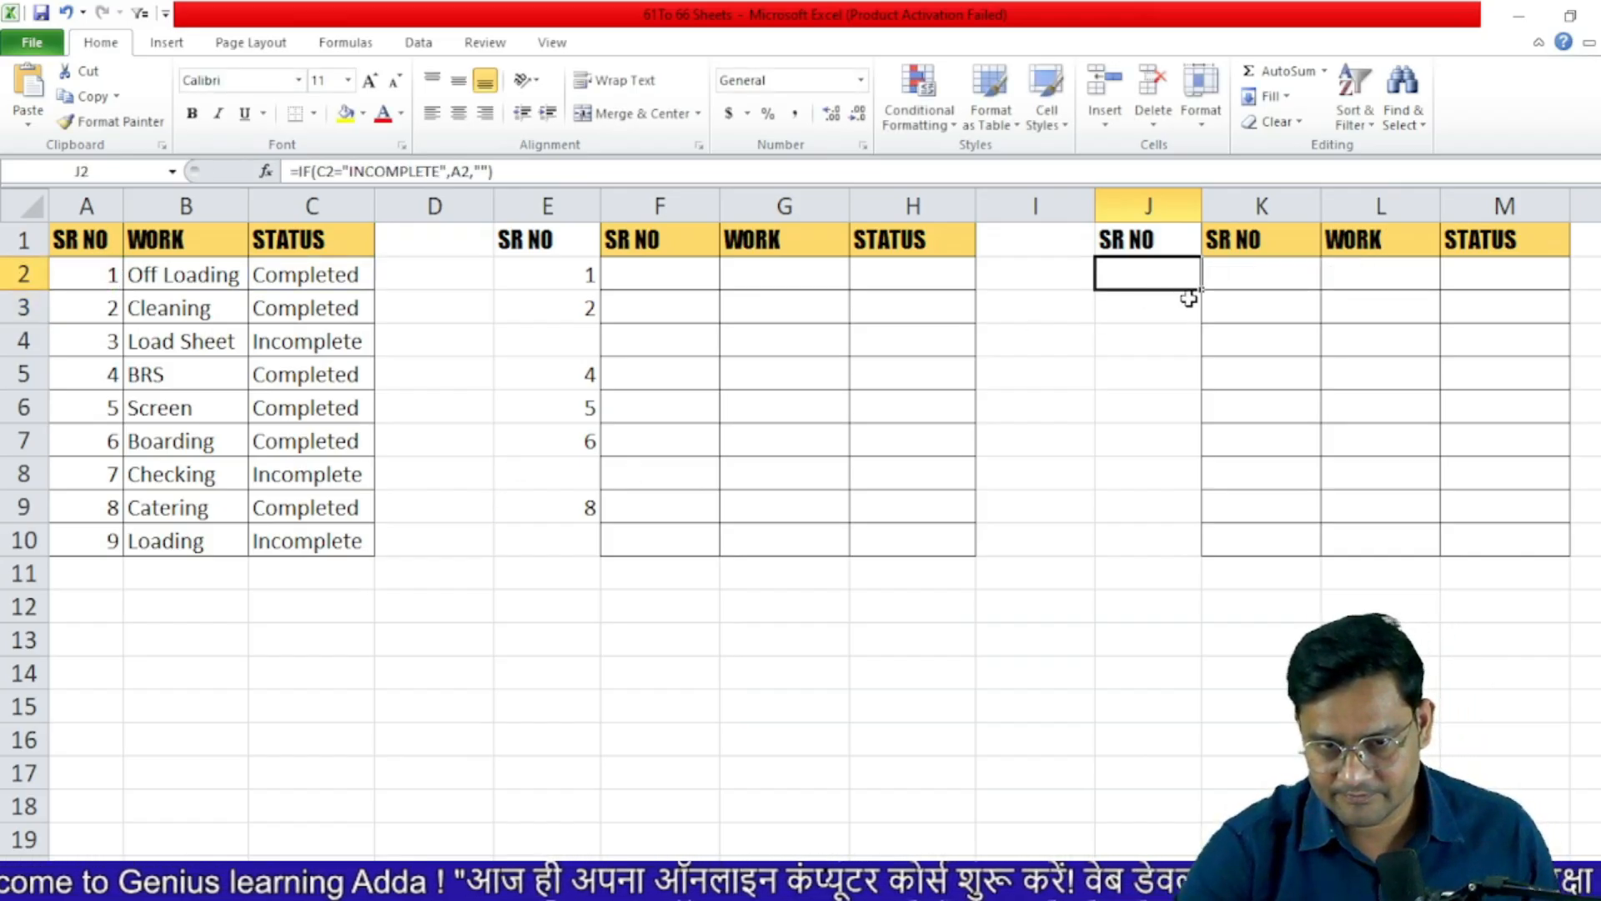
{"action": "left_click_drag", "start_coordinate": [1198, 289], "coordinate": [1204, 547]}
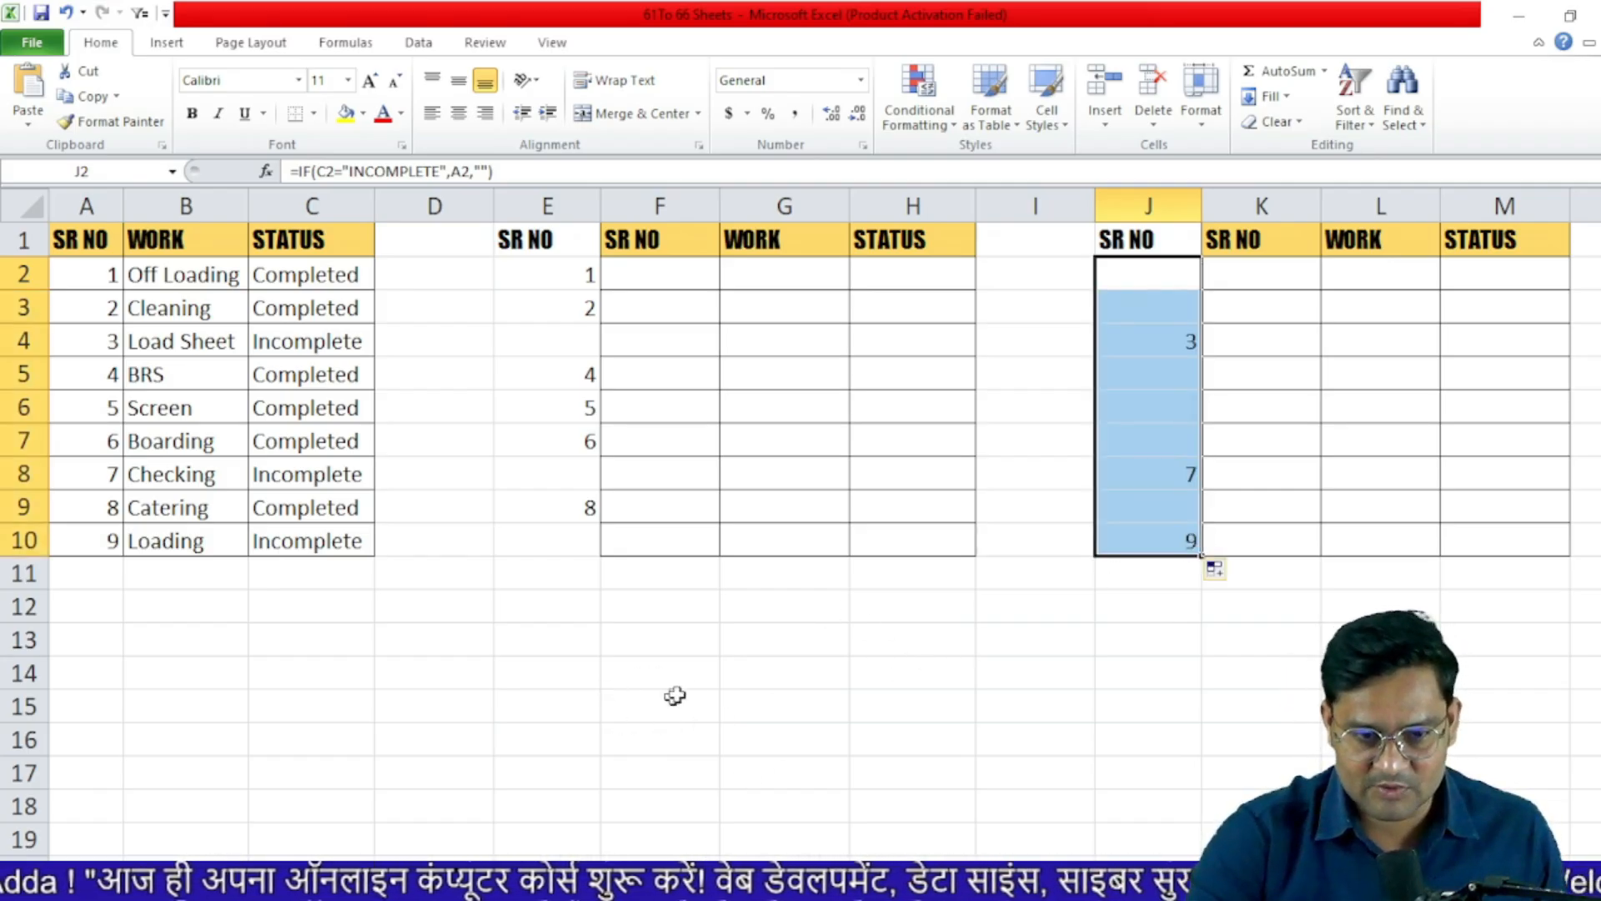
- Enter the sample numbers 45, 89, 56, 23 and 74 in cells F14 to F18
{"action": "left_click", "coordinate": [634, 680]}
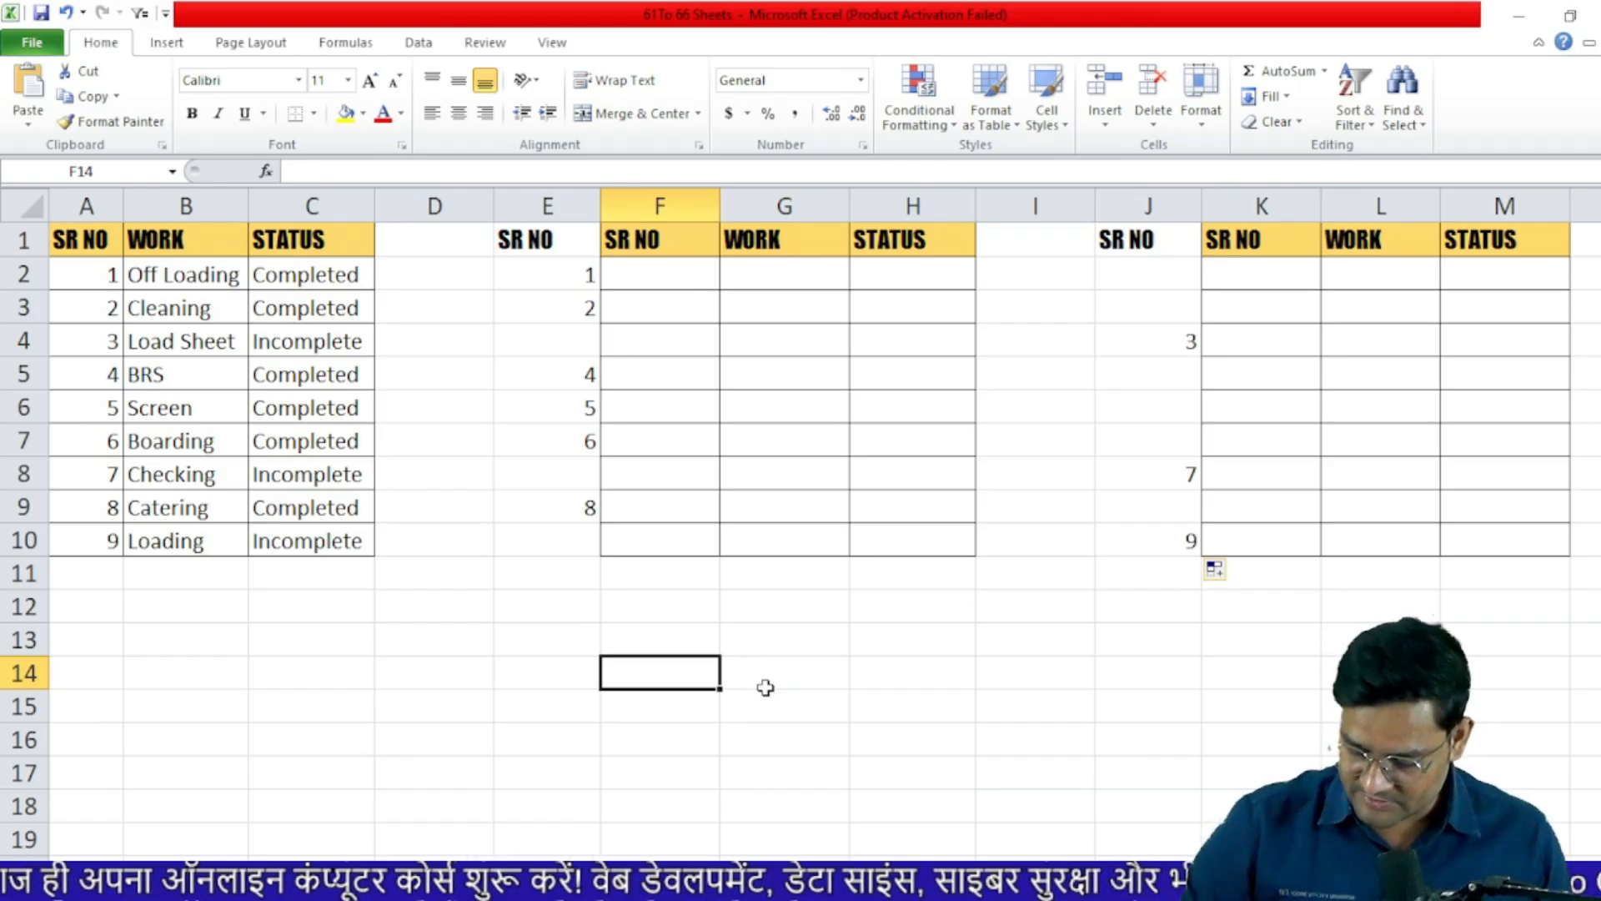
{"action": "type", "text": "45"}
{"action": "key", "text": "Return"}
{"action": "type", "text": "89"}
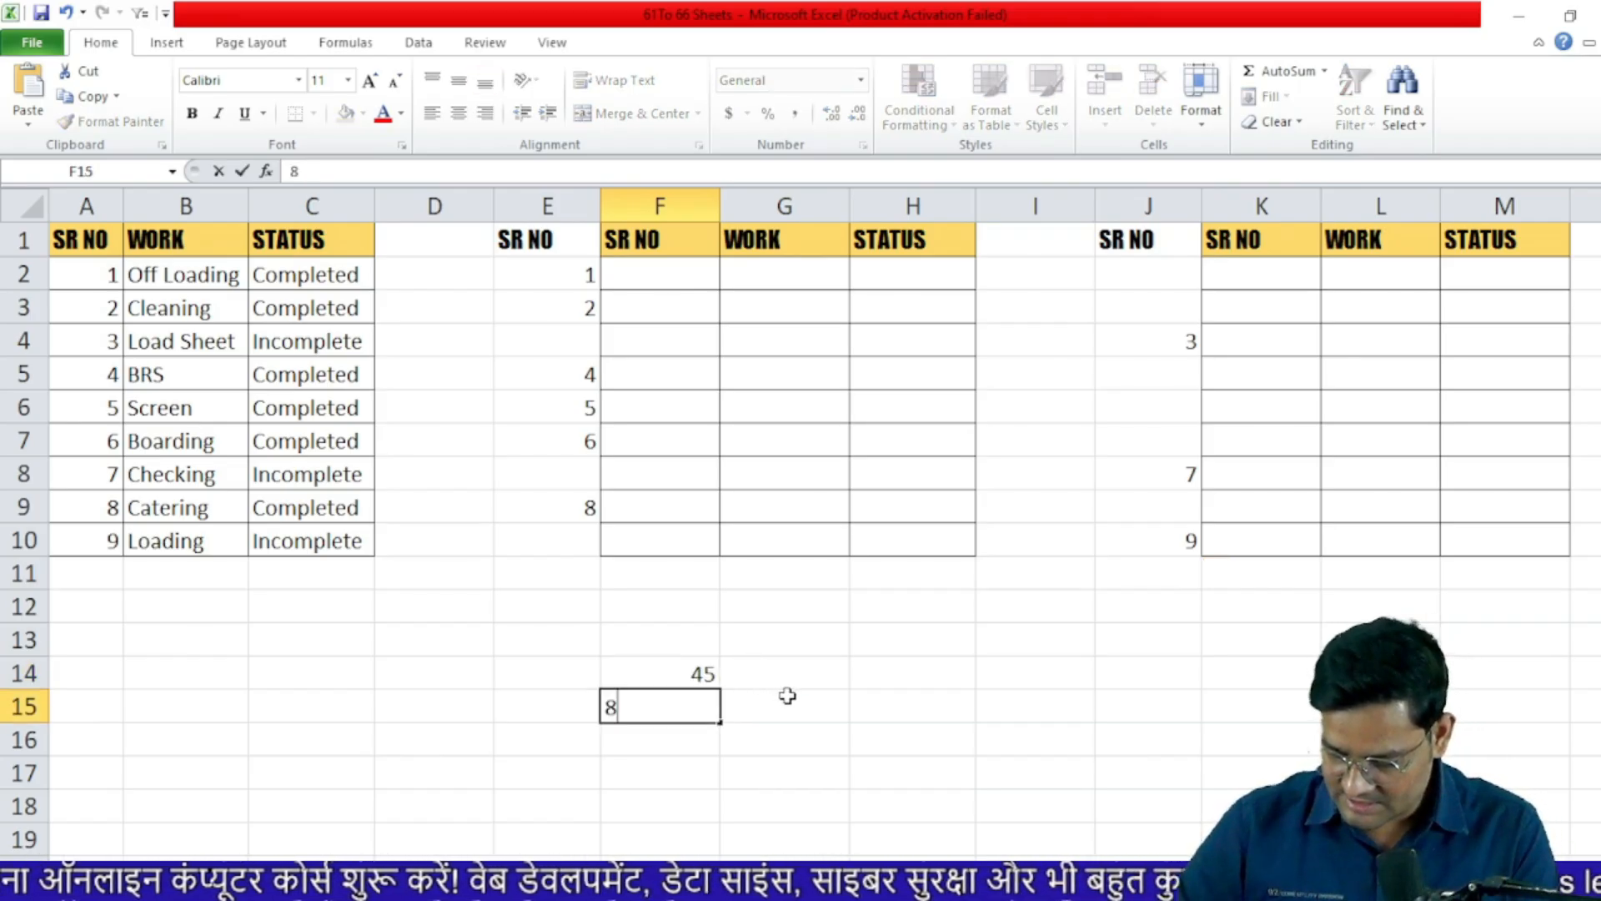
{"action": "key", "text": "Return"}
{"action": "type", "text": "56"}
{"action": "key", "text": "Return"}
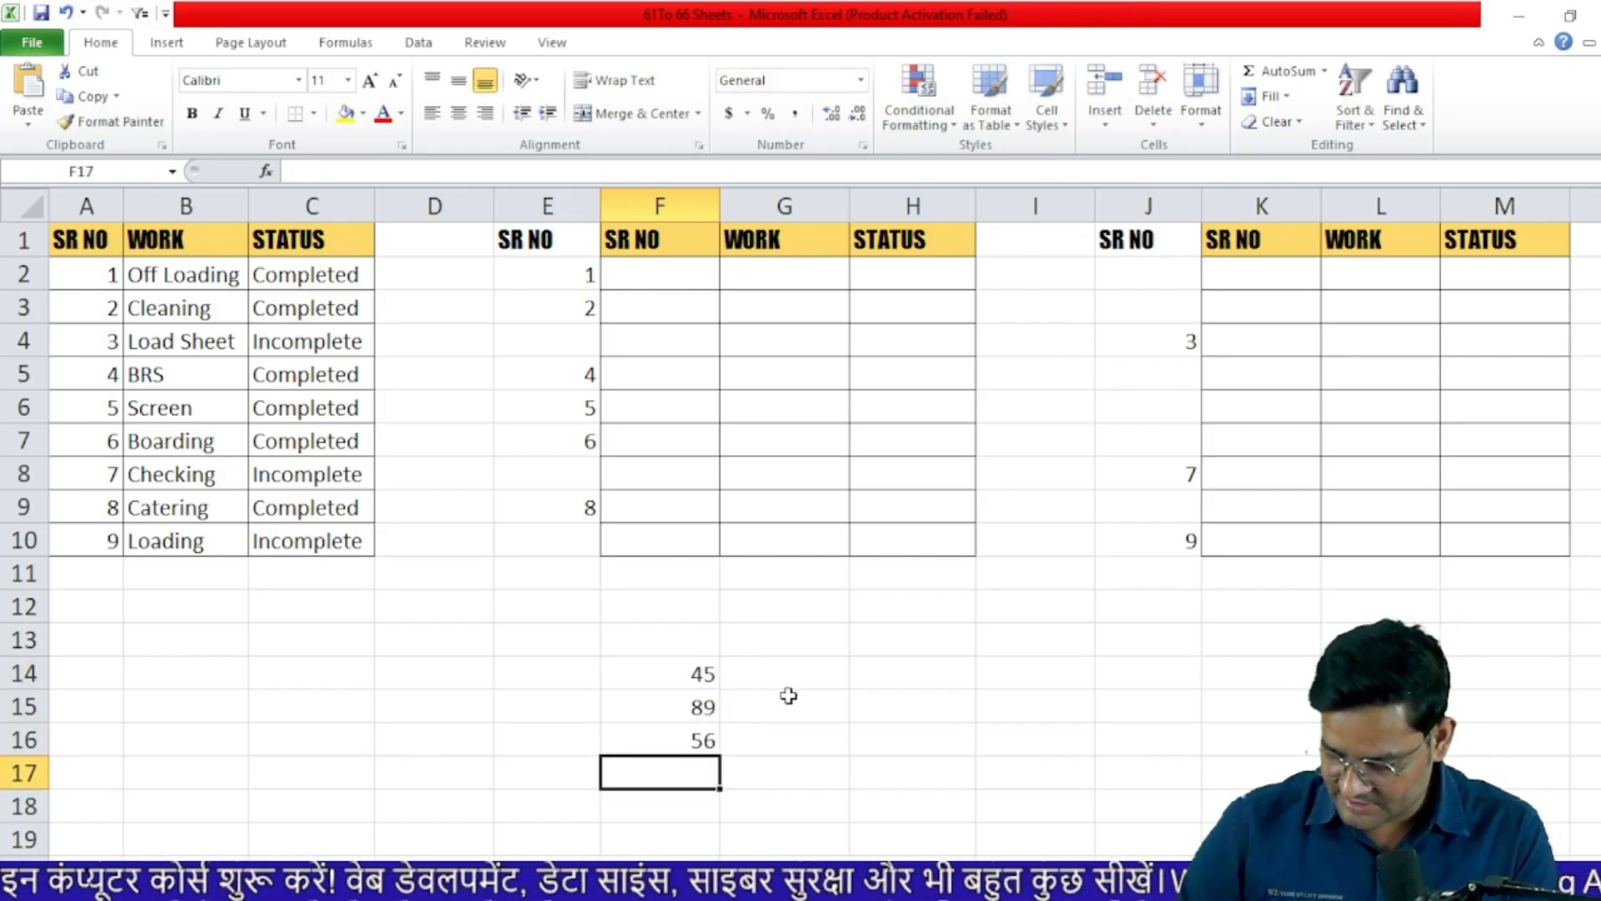
{"action": "type", "text": "23"}
{"action": "key", "text": "Return"}
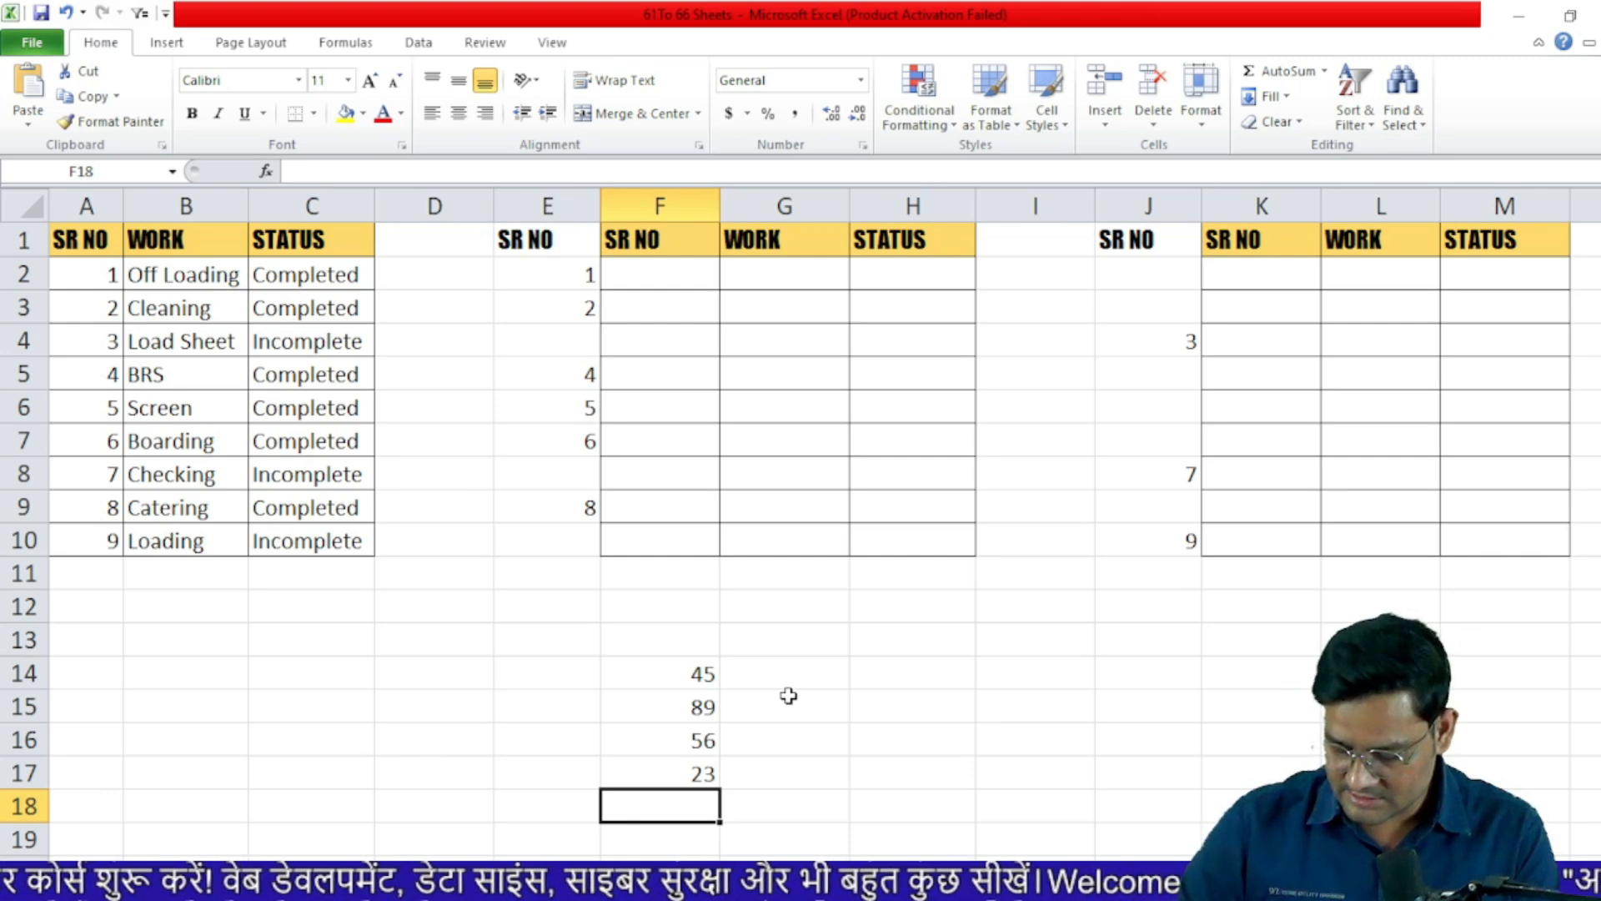
{"action": "type", "text": "74"}
{"action": "key", "text": "Return"}
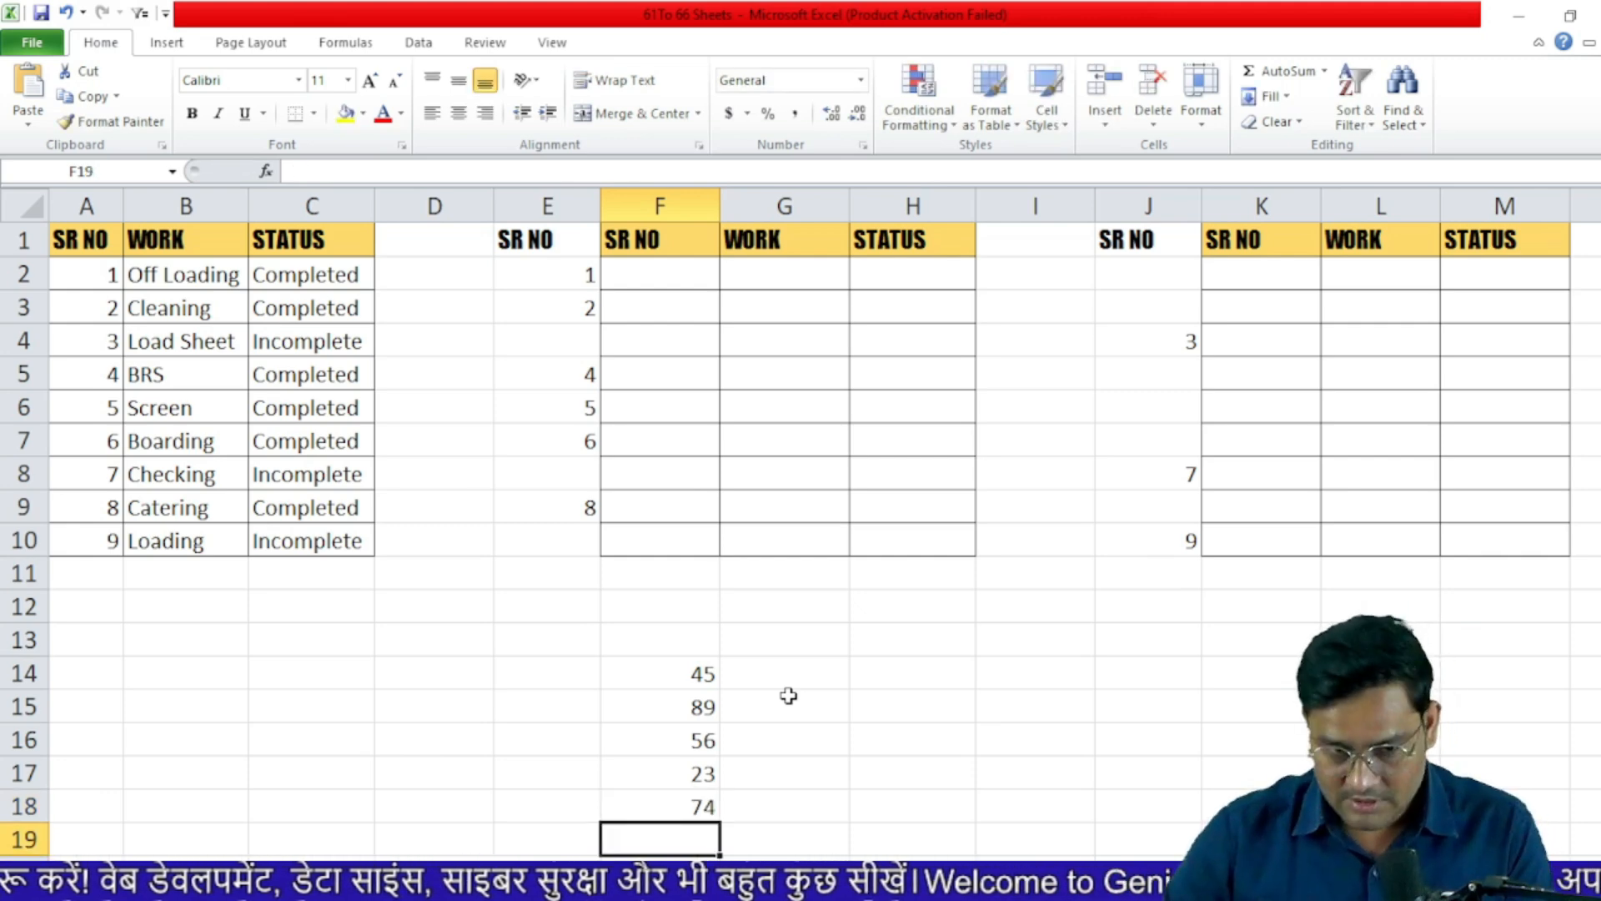
- Enter =SMALL(F14:F18,1) in cell H14 to return the smallest of the sample numbers
{"action": "left_click", "coordinate": [899, 672]}
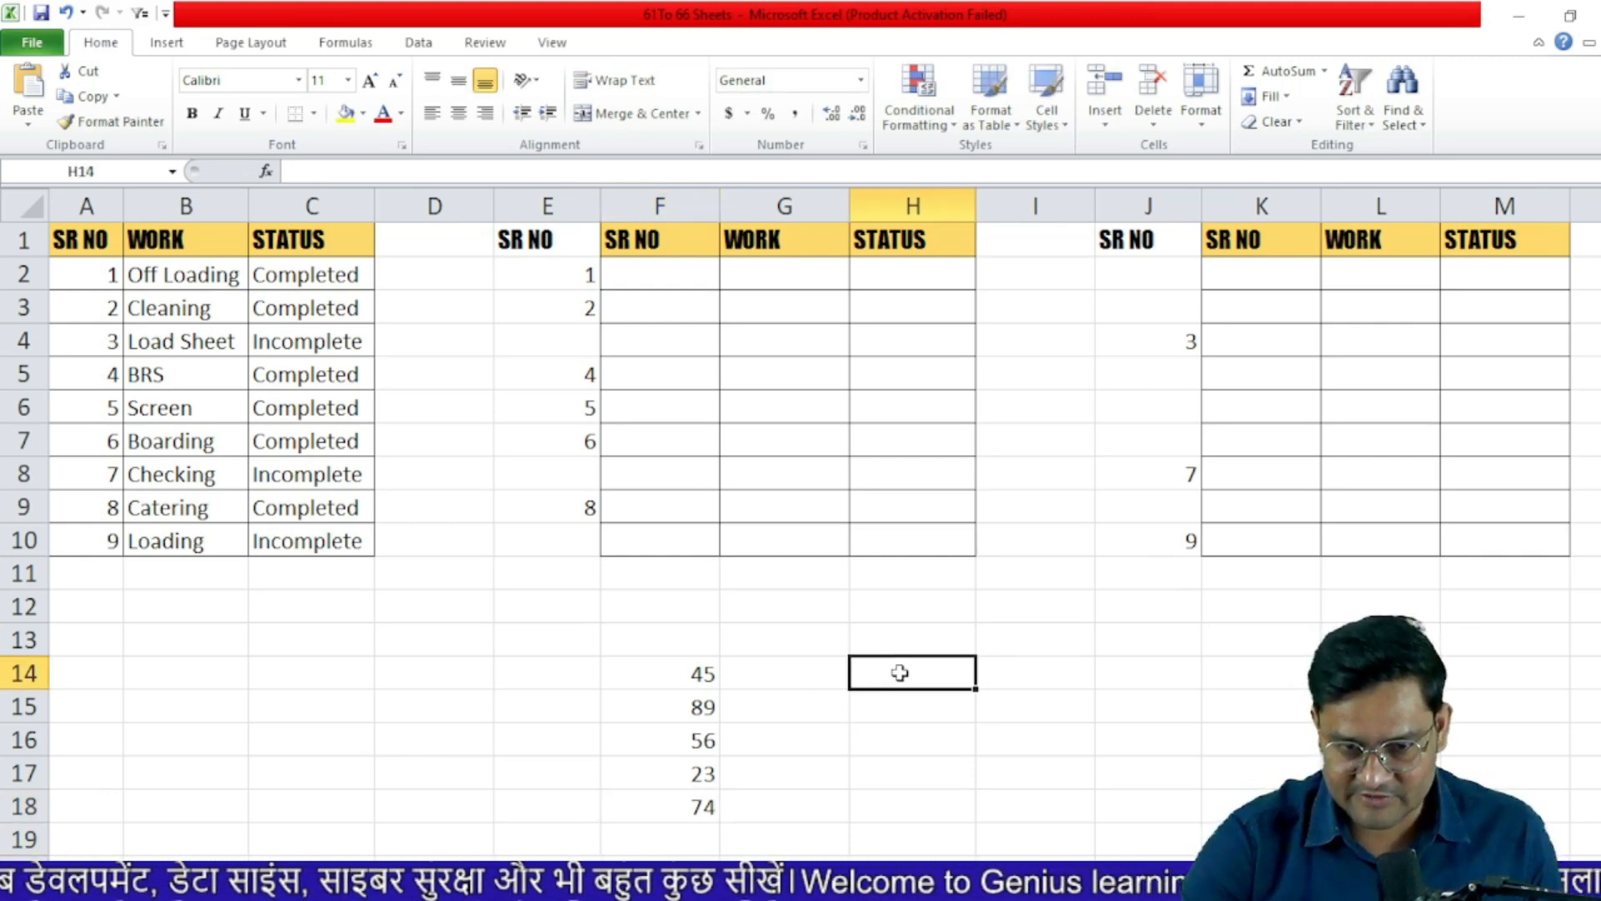
{"action": "type", "text": "=SMALL"}
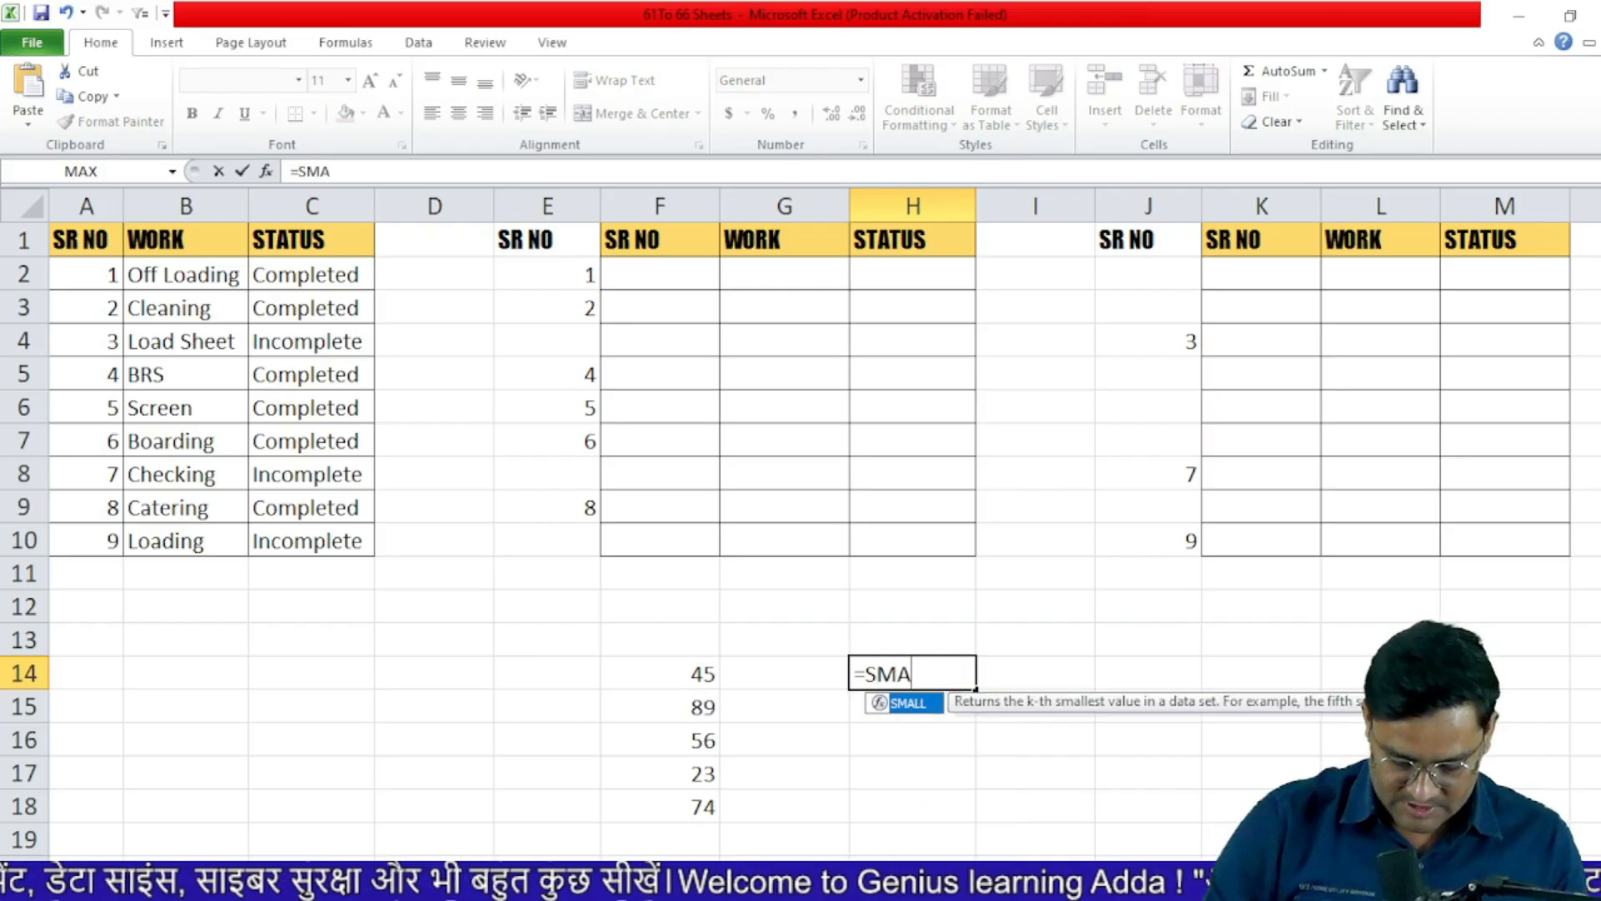
{"action": "type", "text": "("}
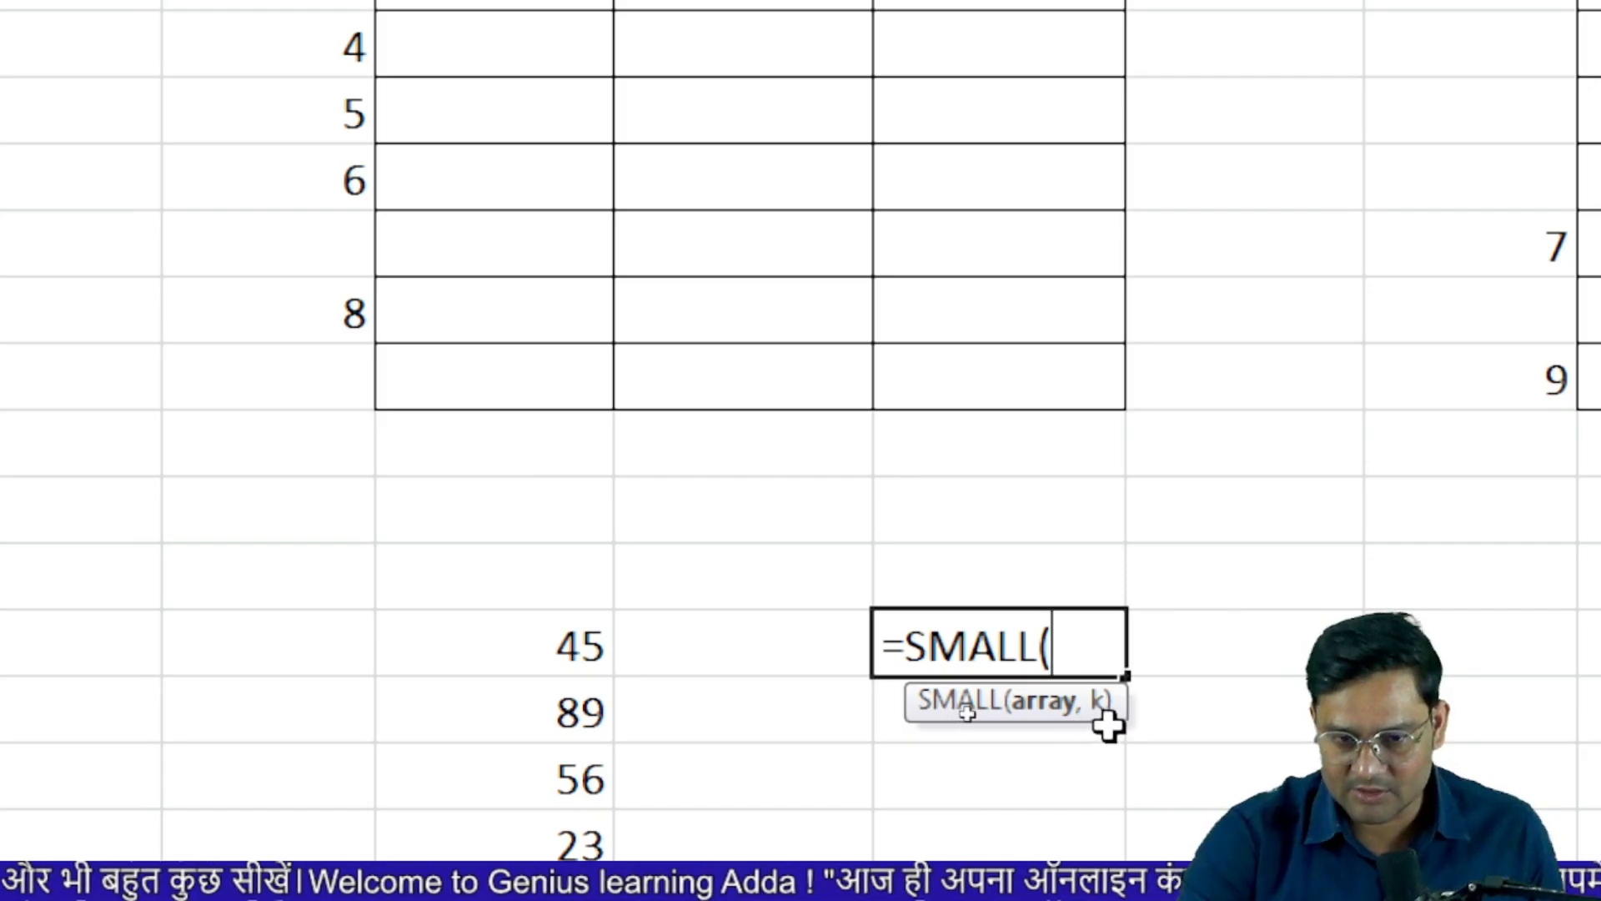
{"action": "left_click_drag", "start_coordinate": [534, 667], "coordinate": [710, 804]}
{"action": "type", "text": ","}
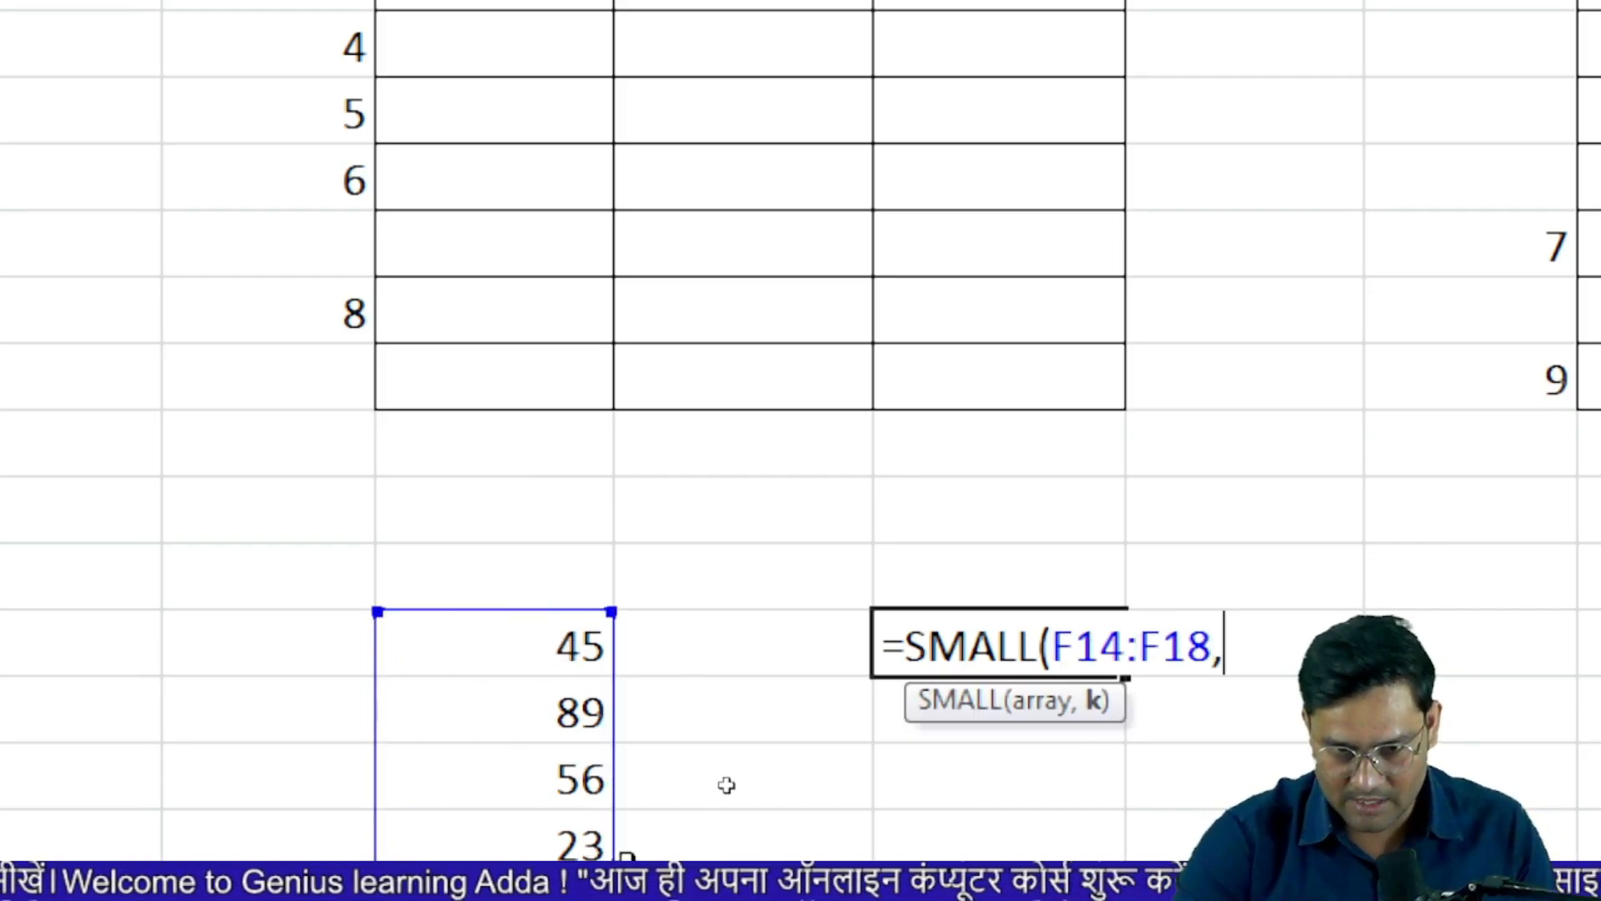
{"action": "type", "text": "1"}
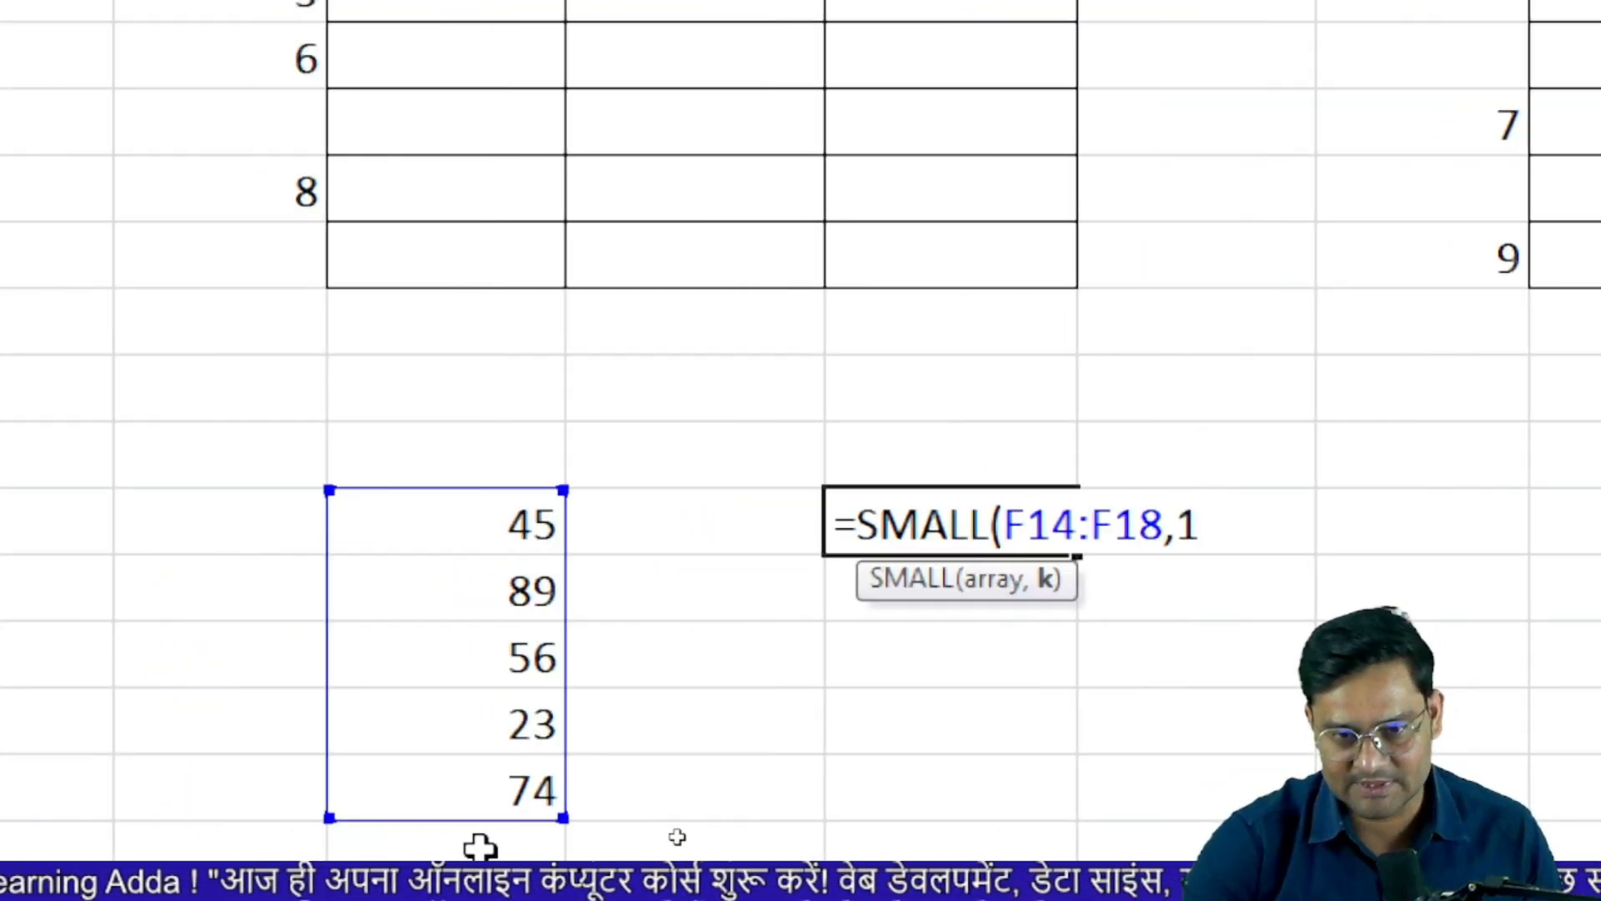
{"action": "key", "text": "Return"}
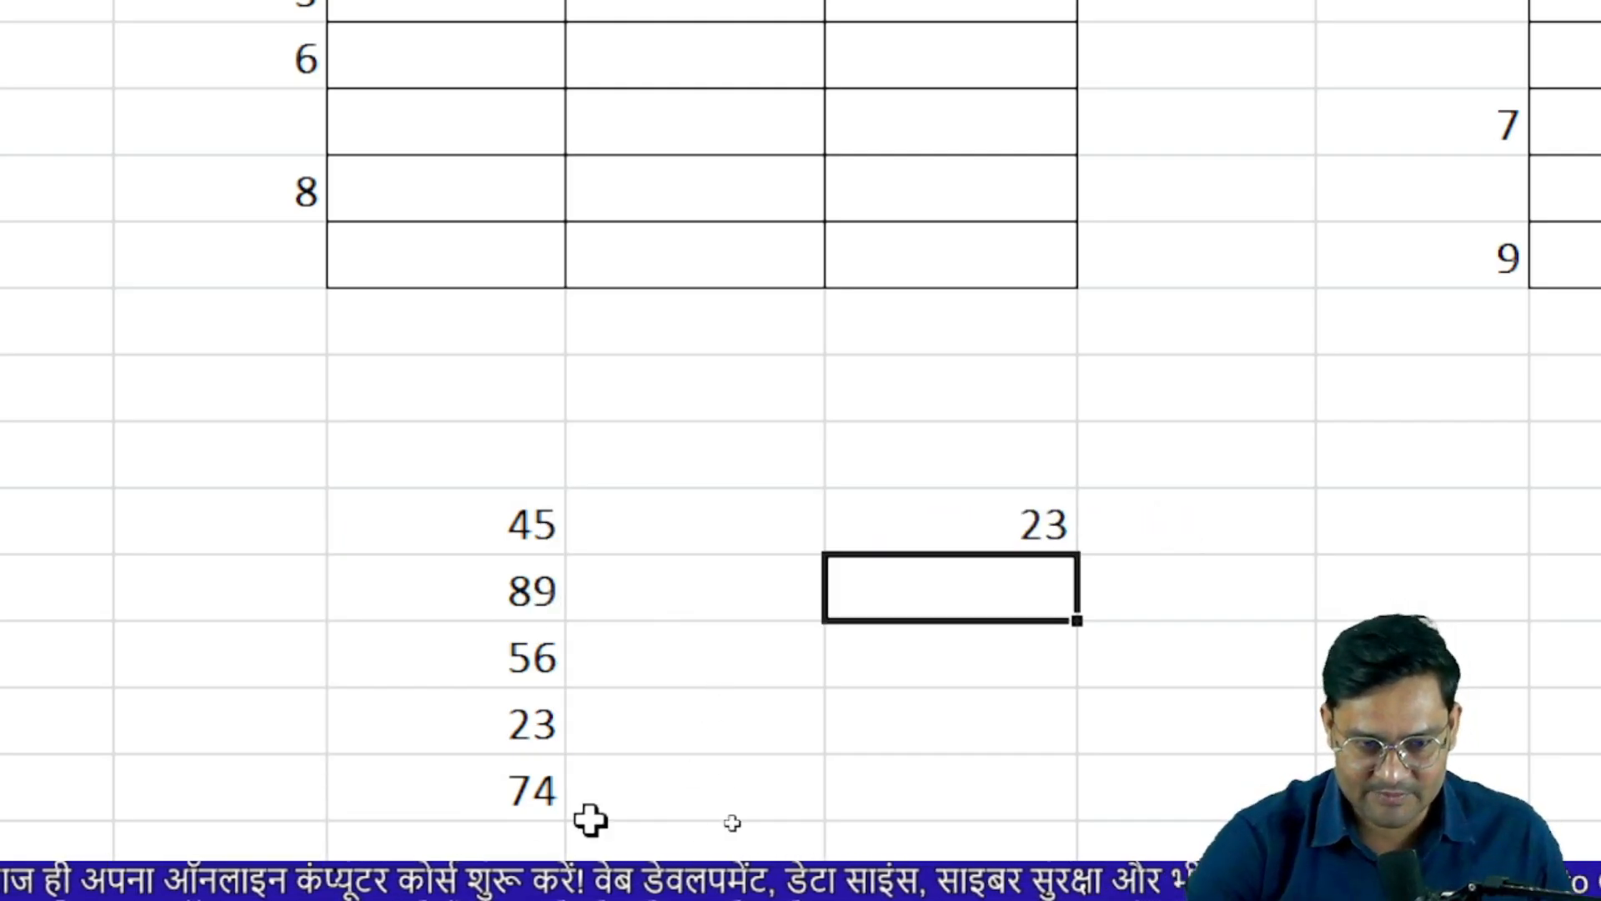
{"action": "left_click", "coordinate": [1007, 530]}
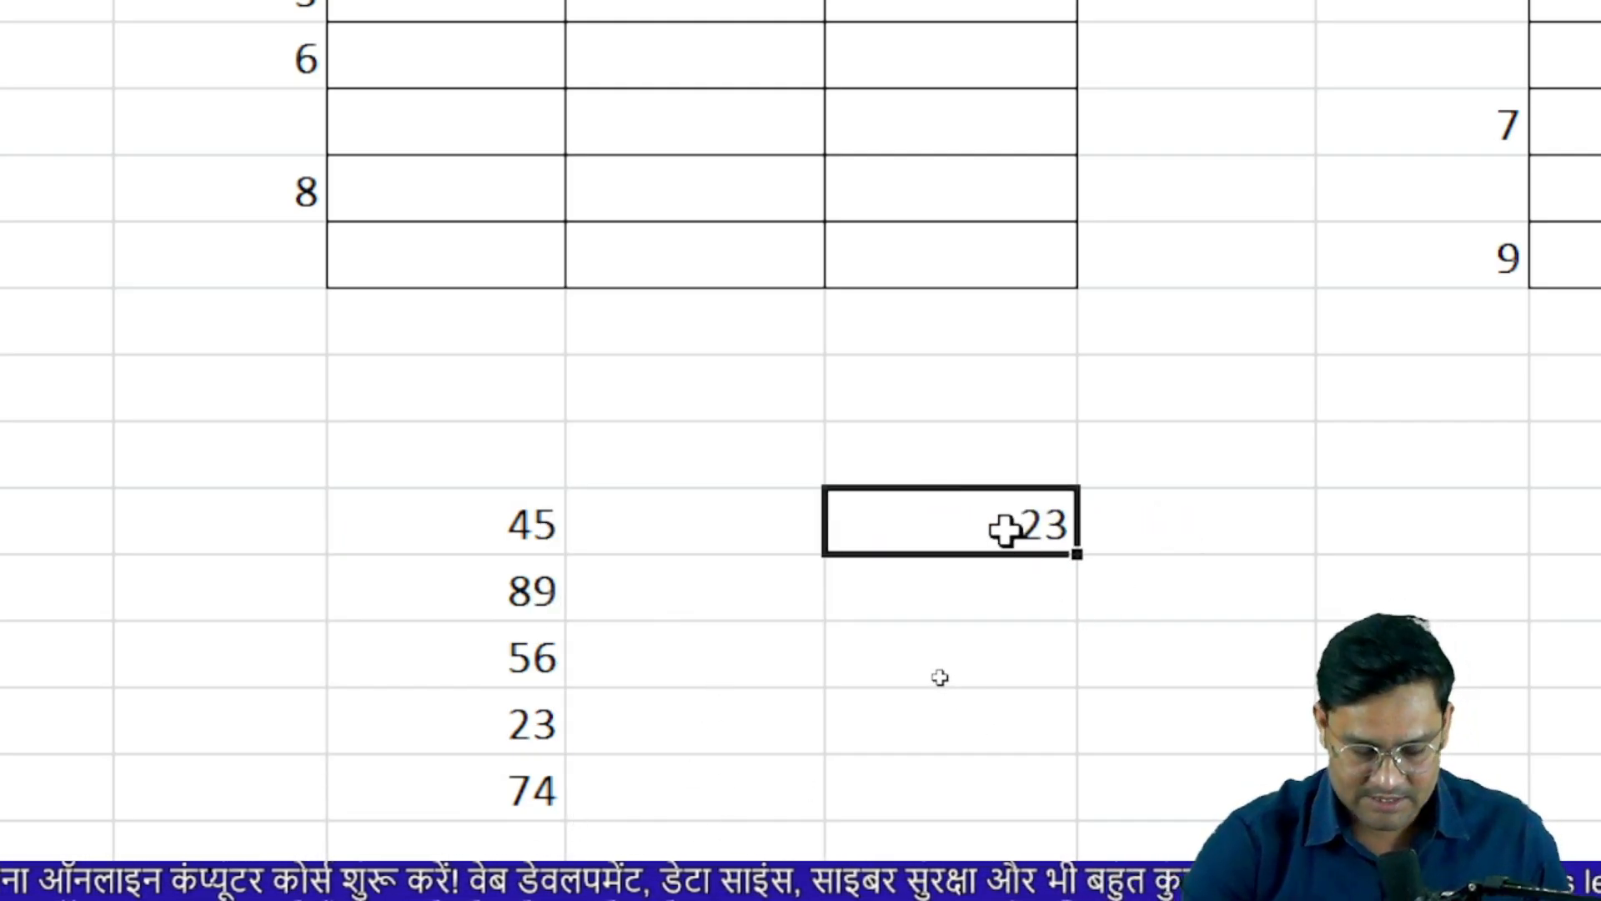
- Change the k argument of the SMALL formula in cell H14 to 2 to return the second-smallest sample number
{"action": "double_click", "coordinate": [1006, 531]}
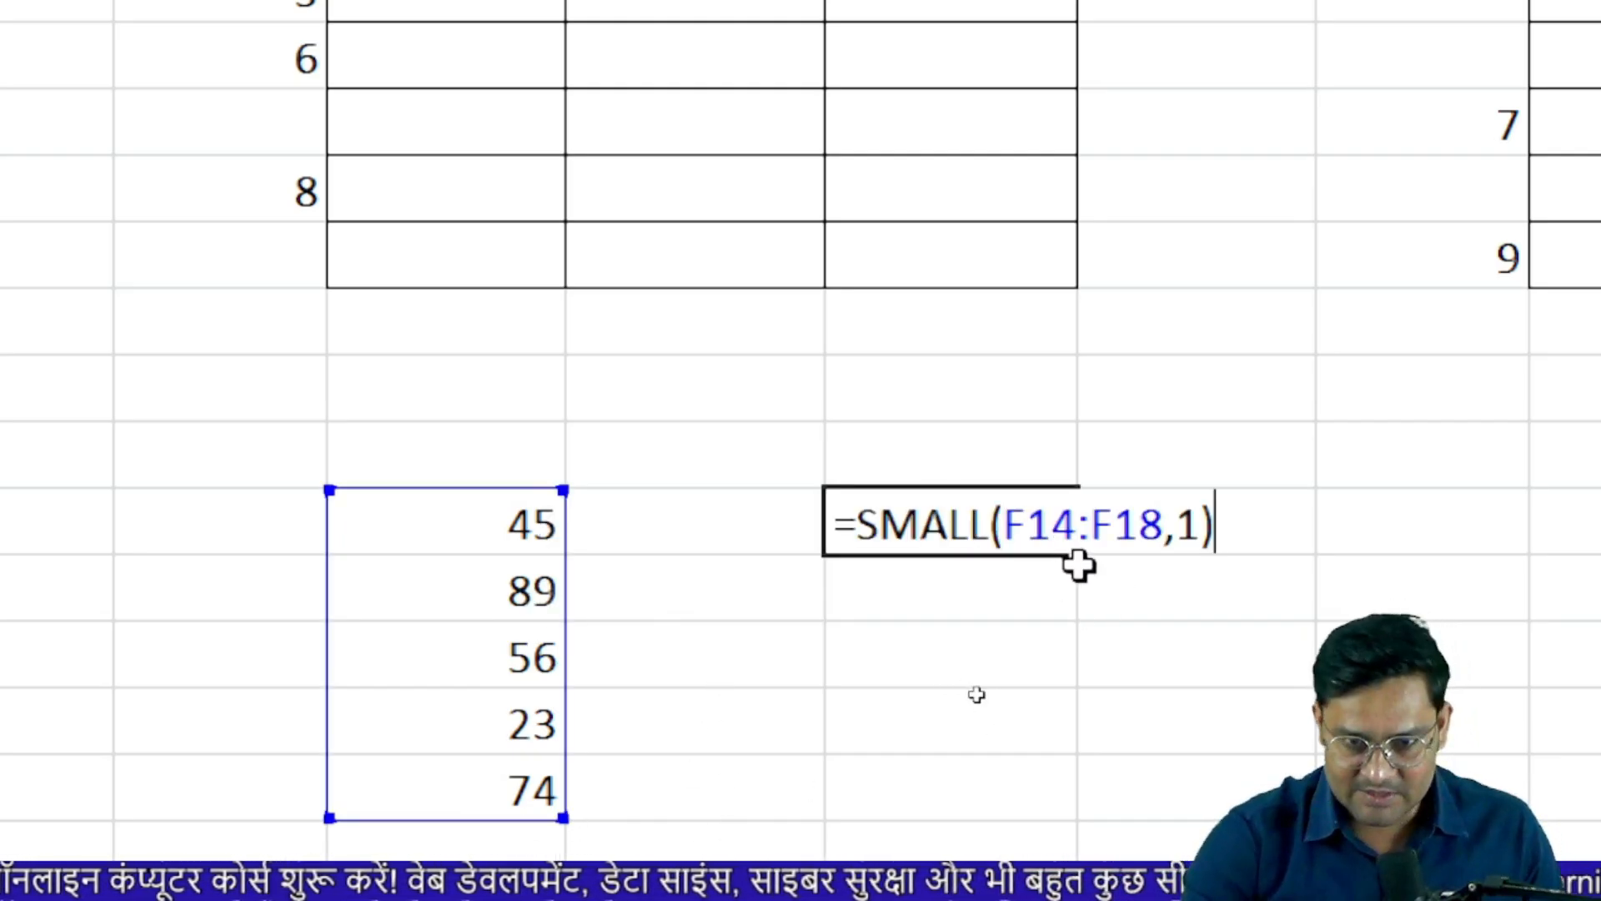
{"action": "double_click", "coordinate": [1186, 525]}
{"action": "type", "text": "2"}
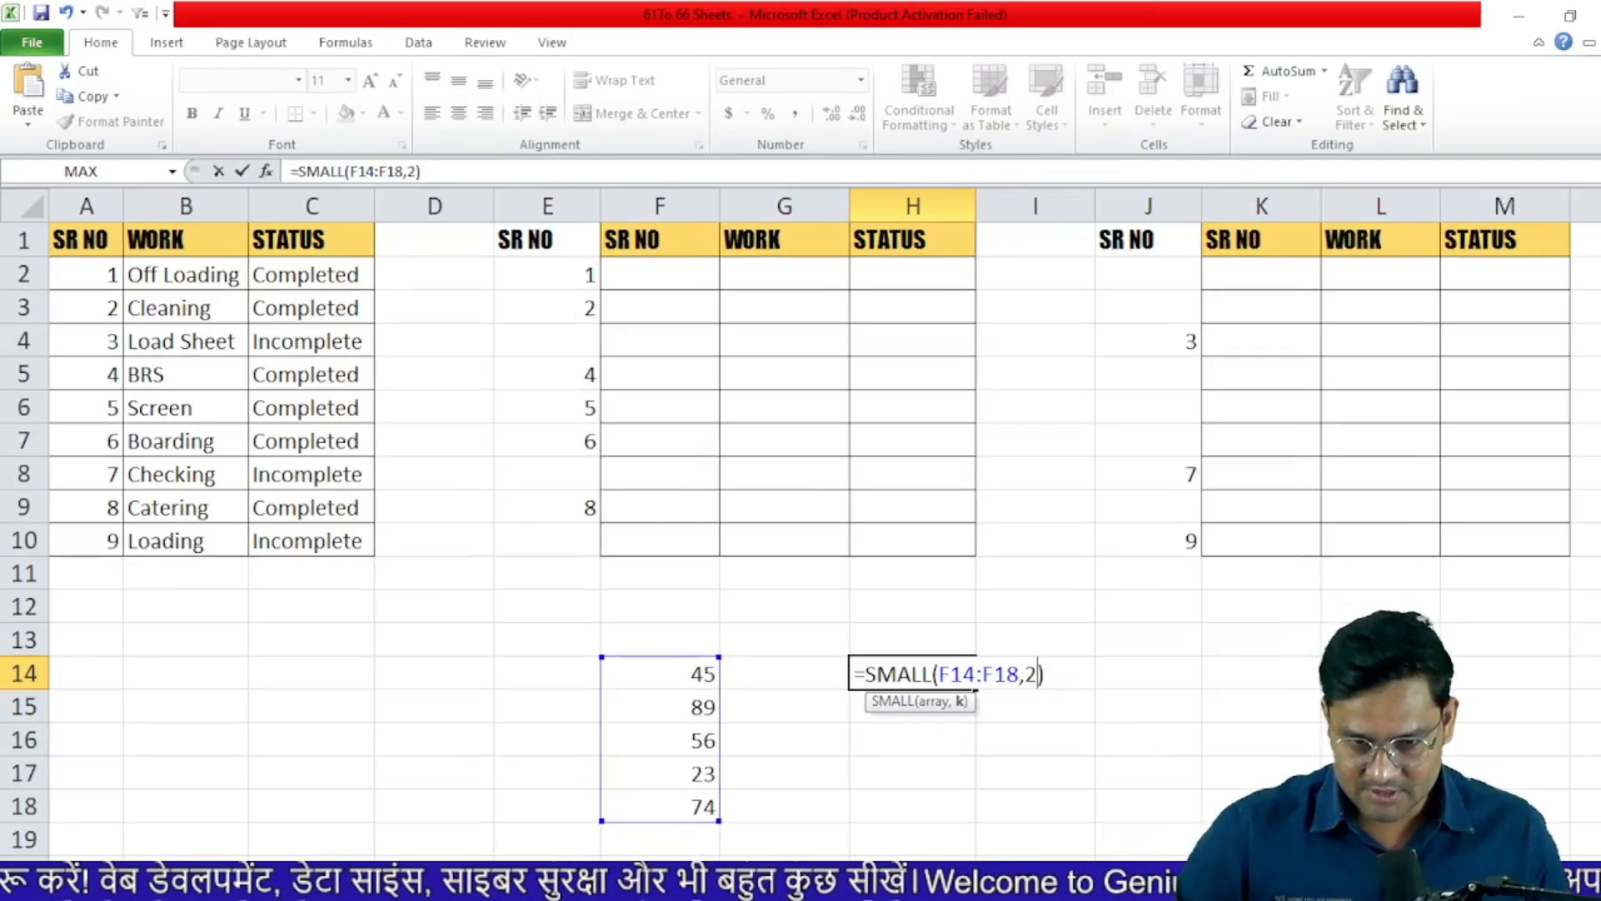
{"action": "key", "text": "Return"}
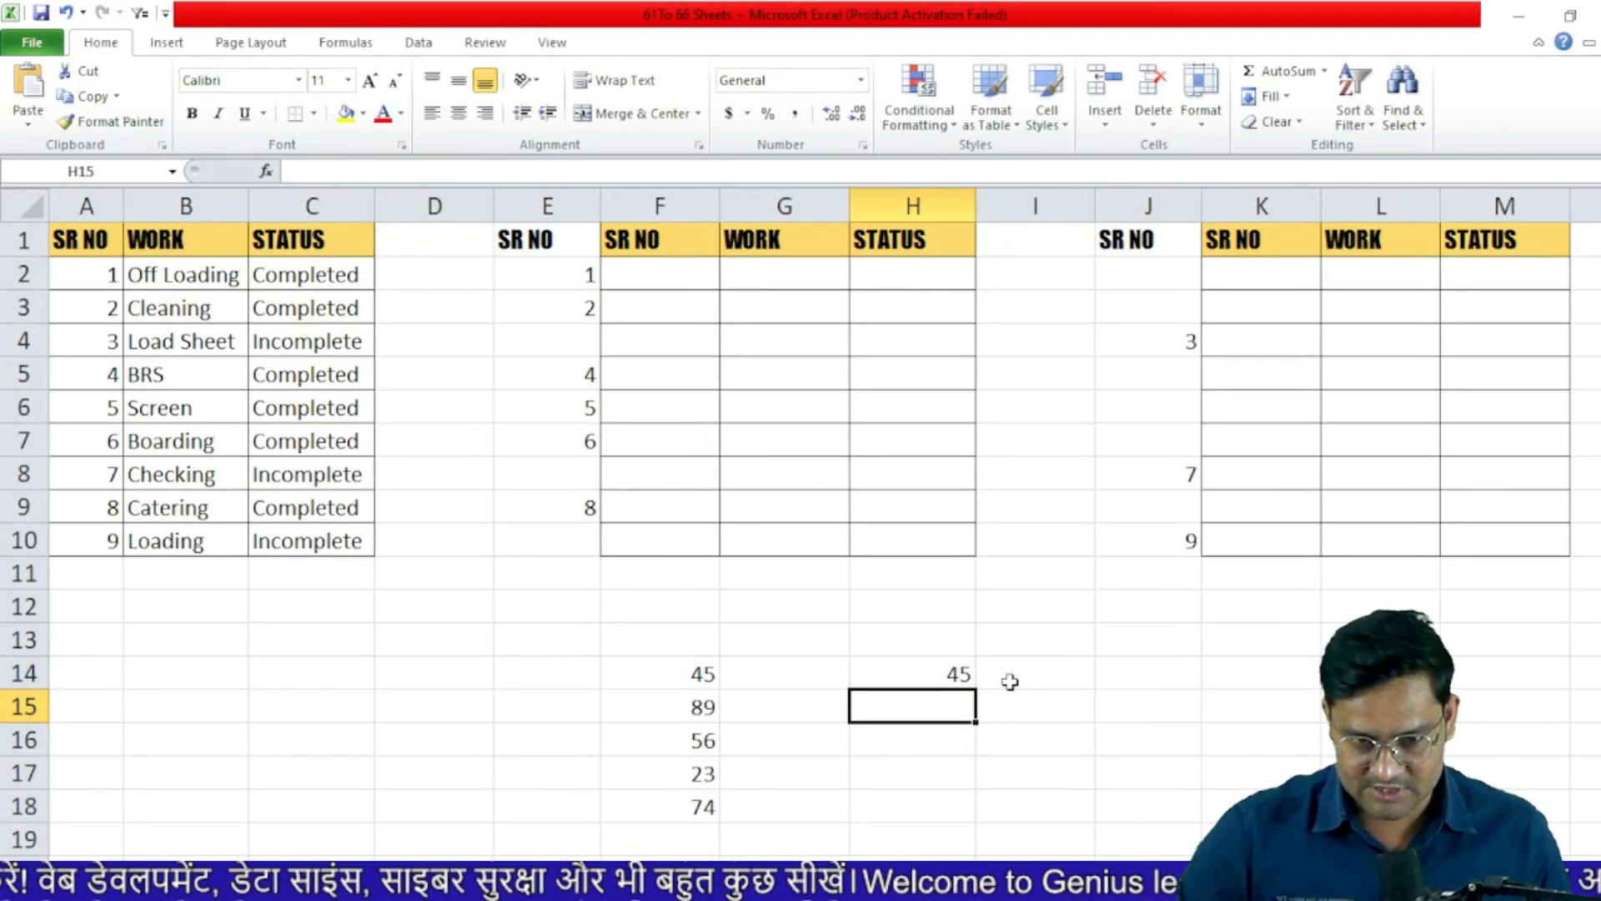
{"action": "left_click", "coordinate": [958, 671]}
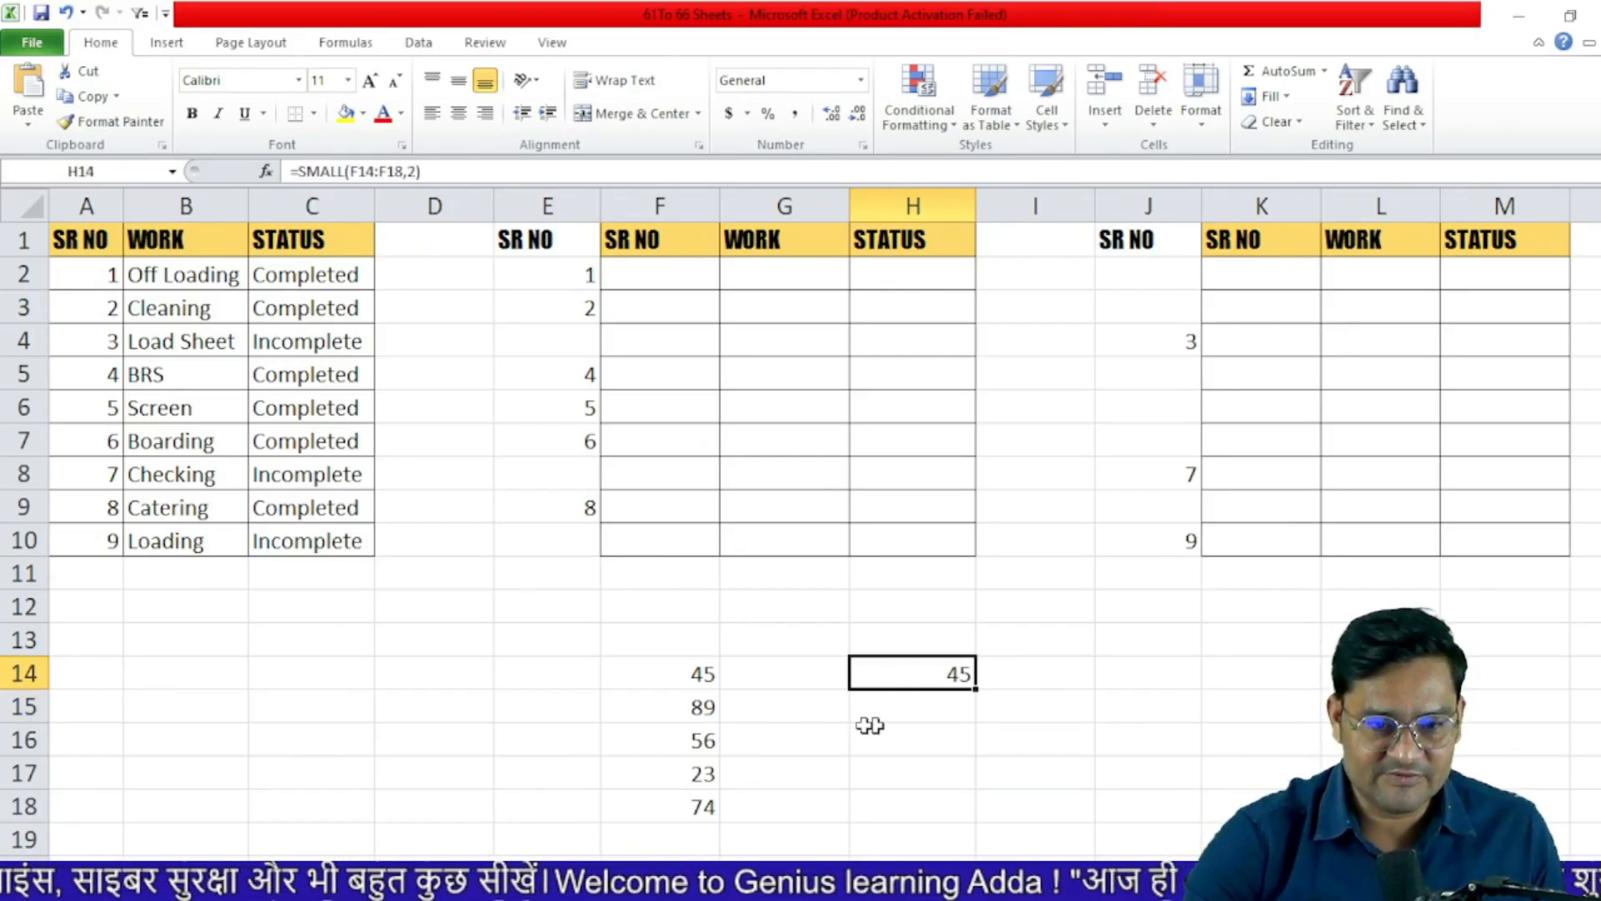
- Enter =SMALL(E2:E10,ROW()) in cell F2, accepting the proposed closing-parenthesis correction
{"action": "left_click", "coordinate": [663, 278]}
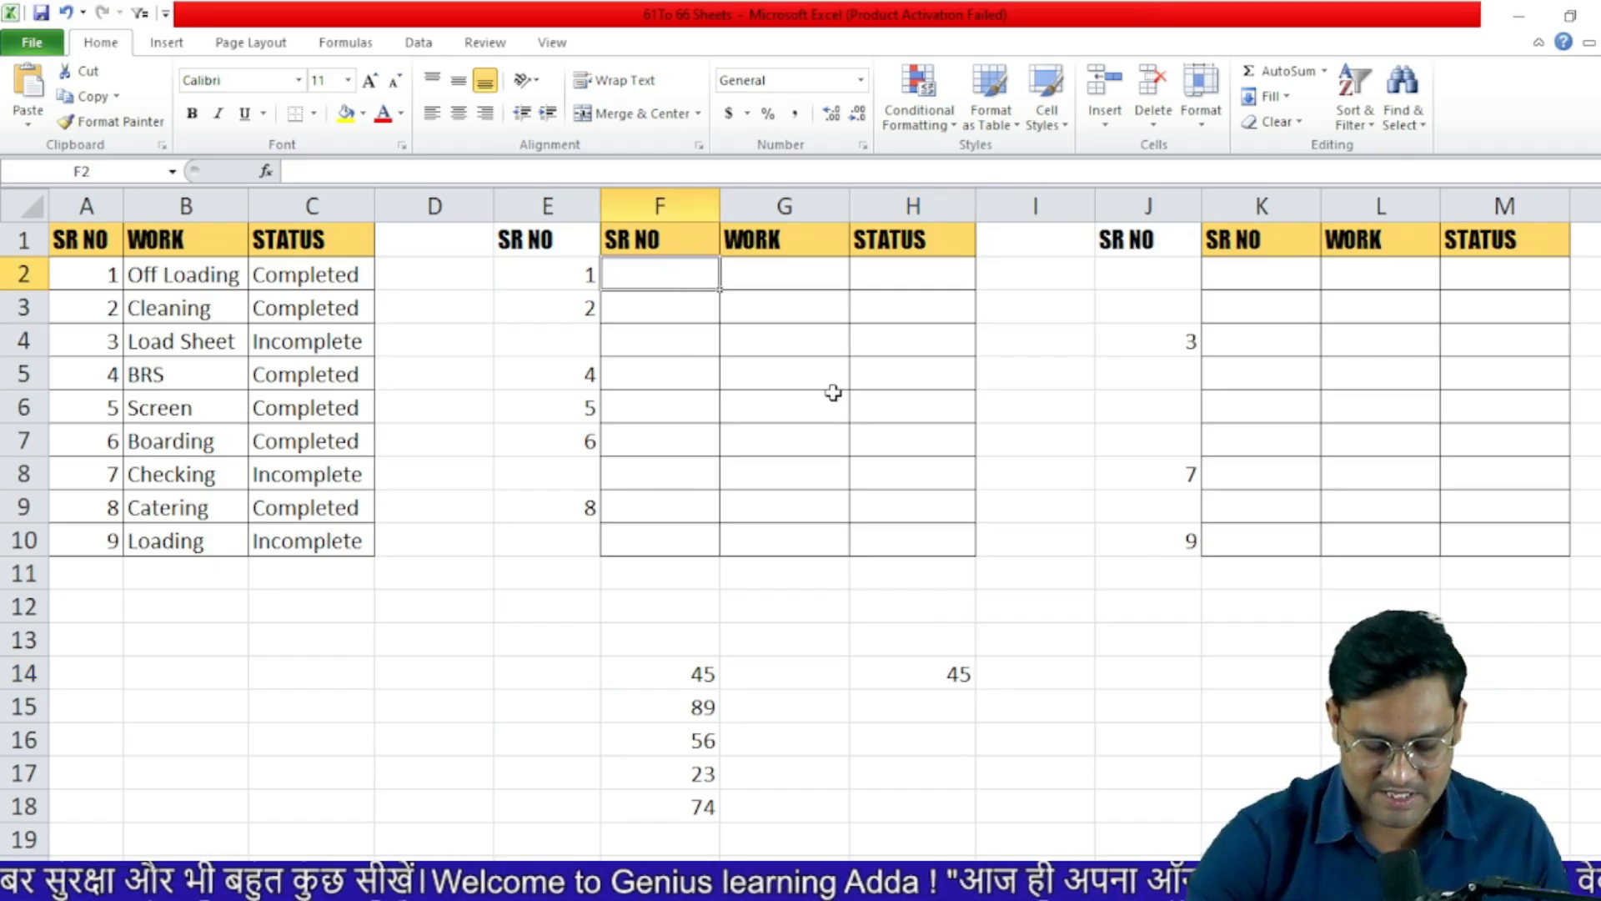
{"action": "type", "text": "=SMALL"}
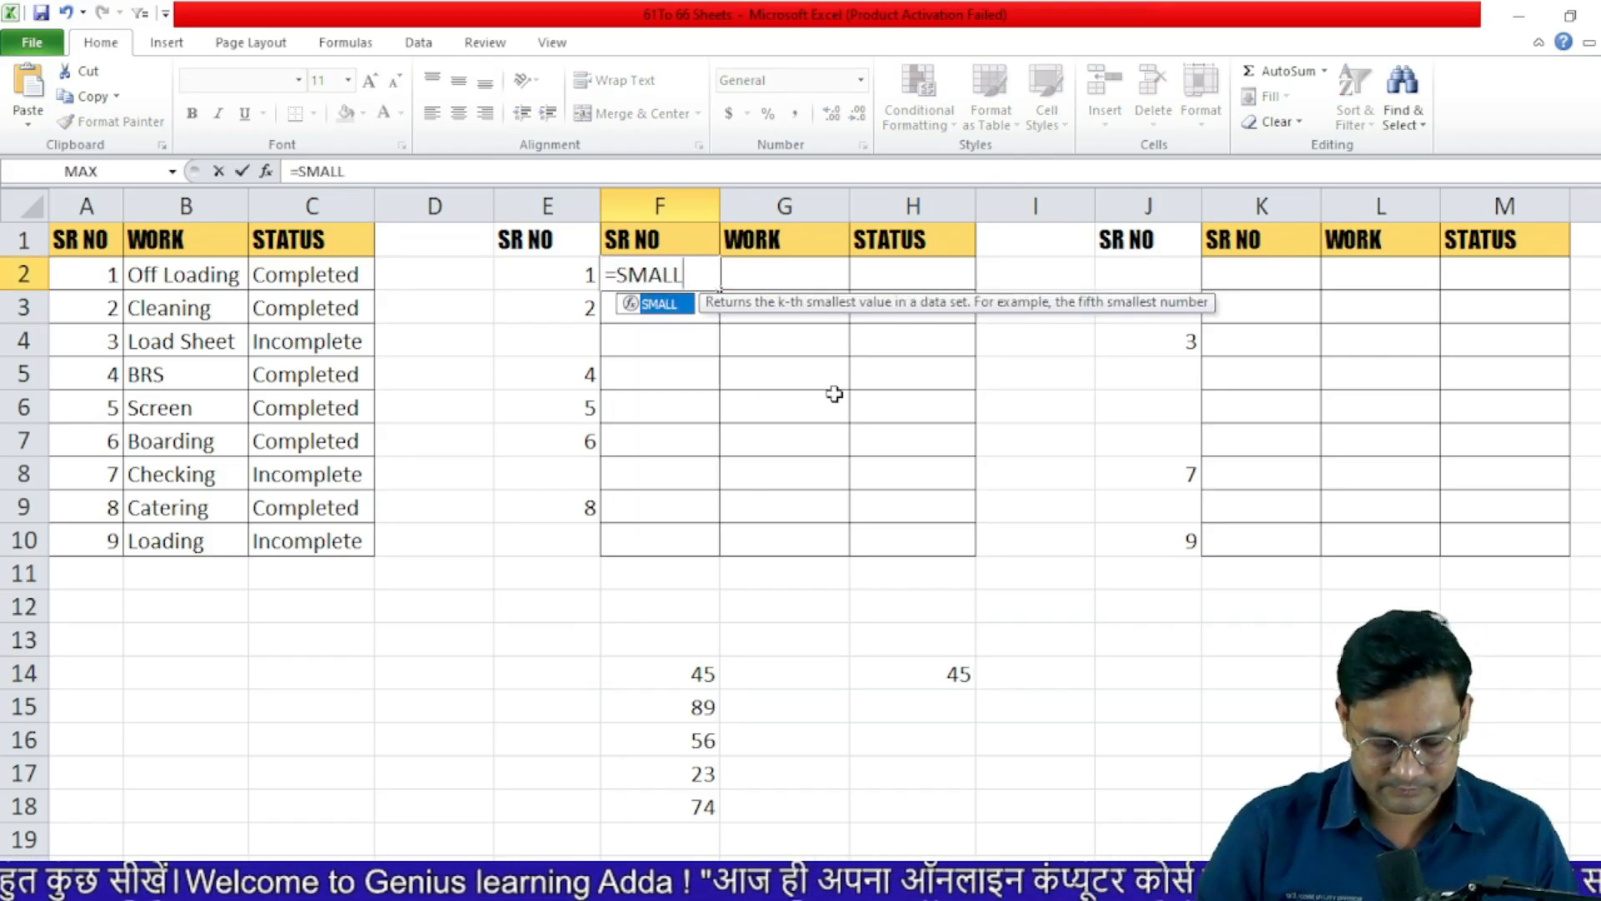
{"action": "type", "text": "("}
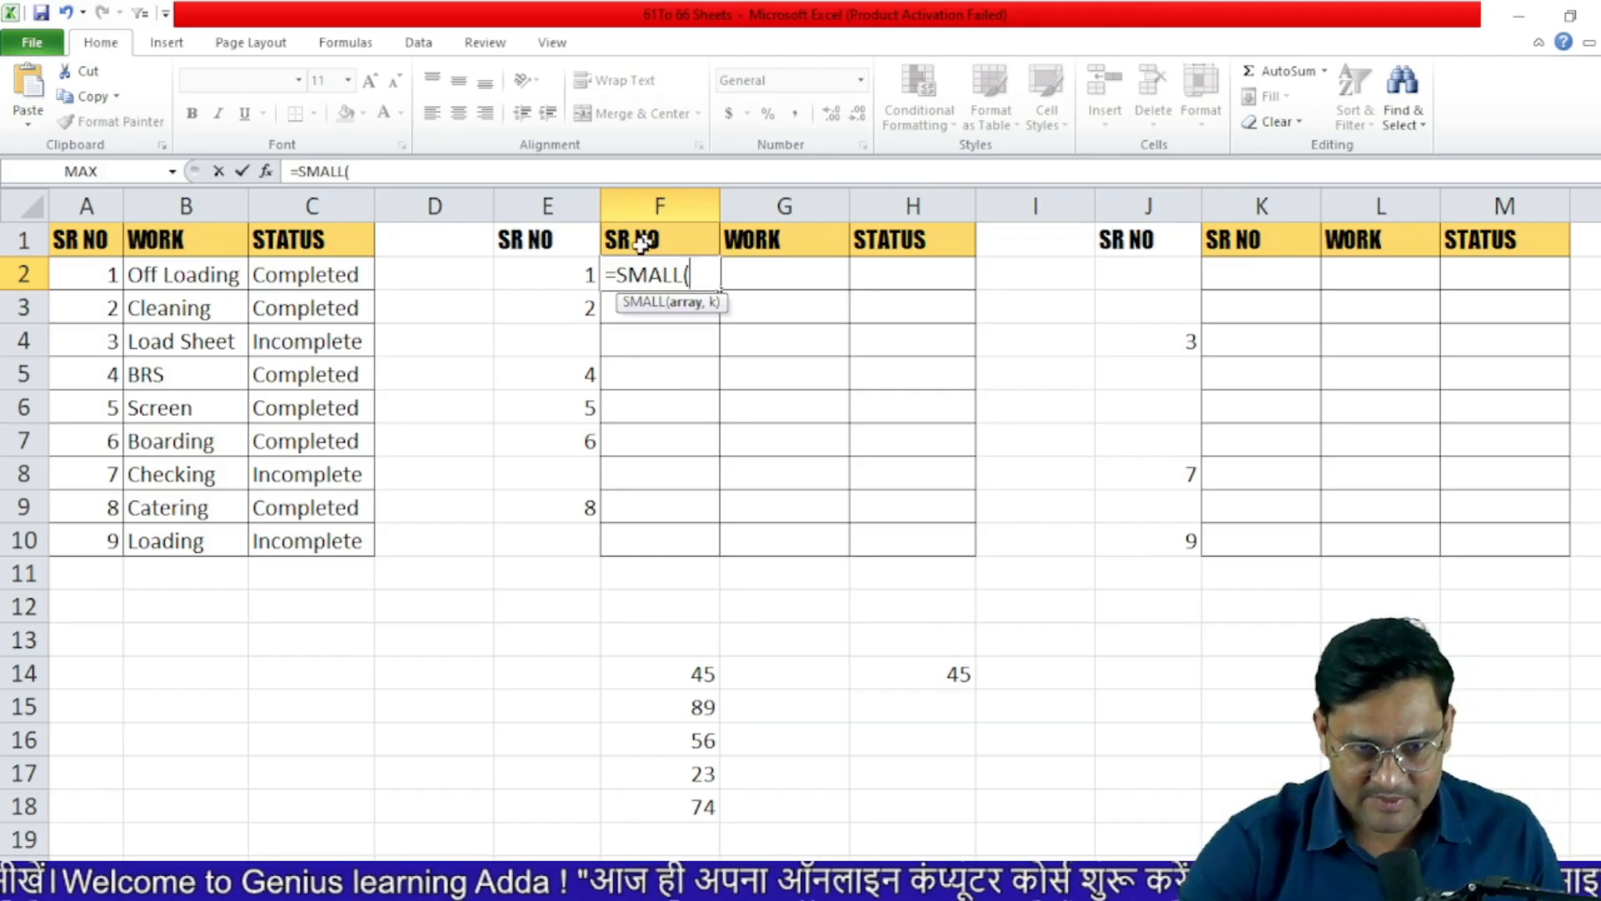
{"action": "left_click_drag", "start_coordinate": [589, 271], "coordinate": [589, 536]}
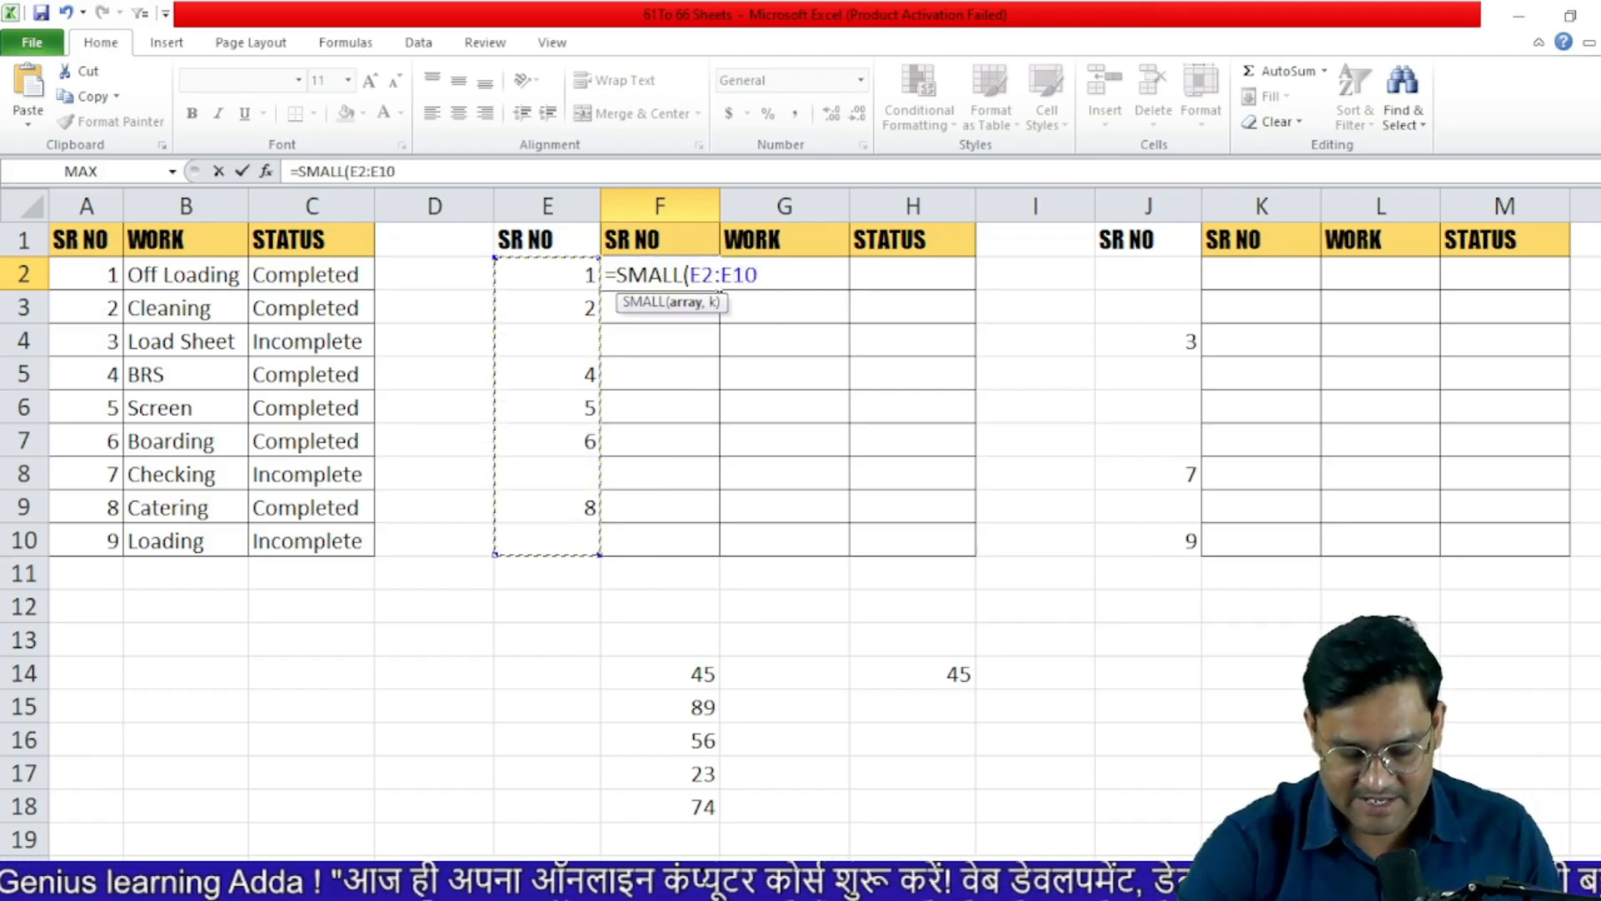
{"action": "type", "text": ",1"}
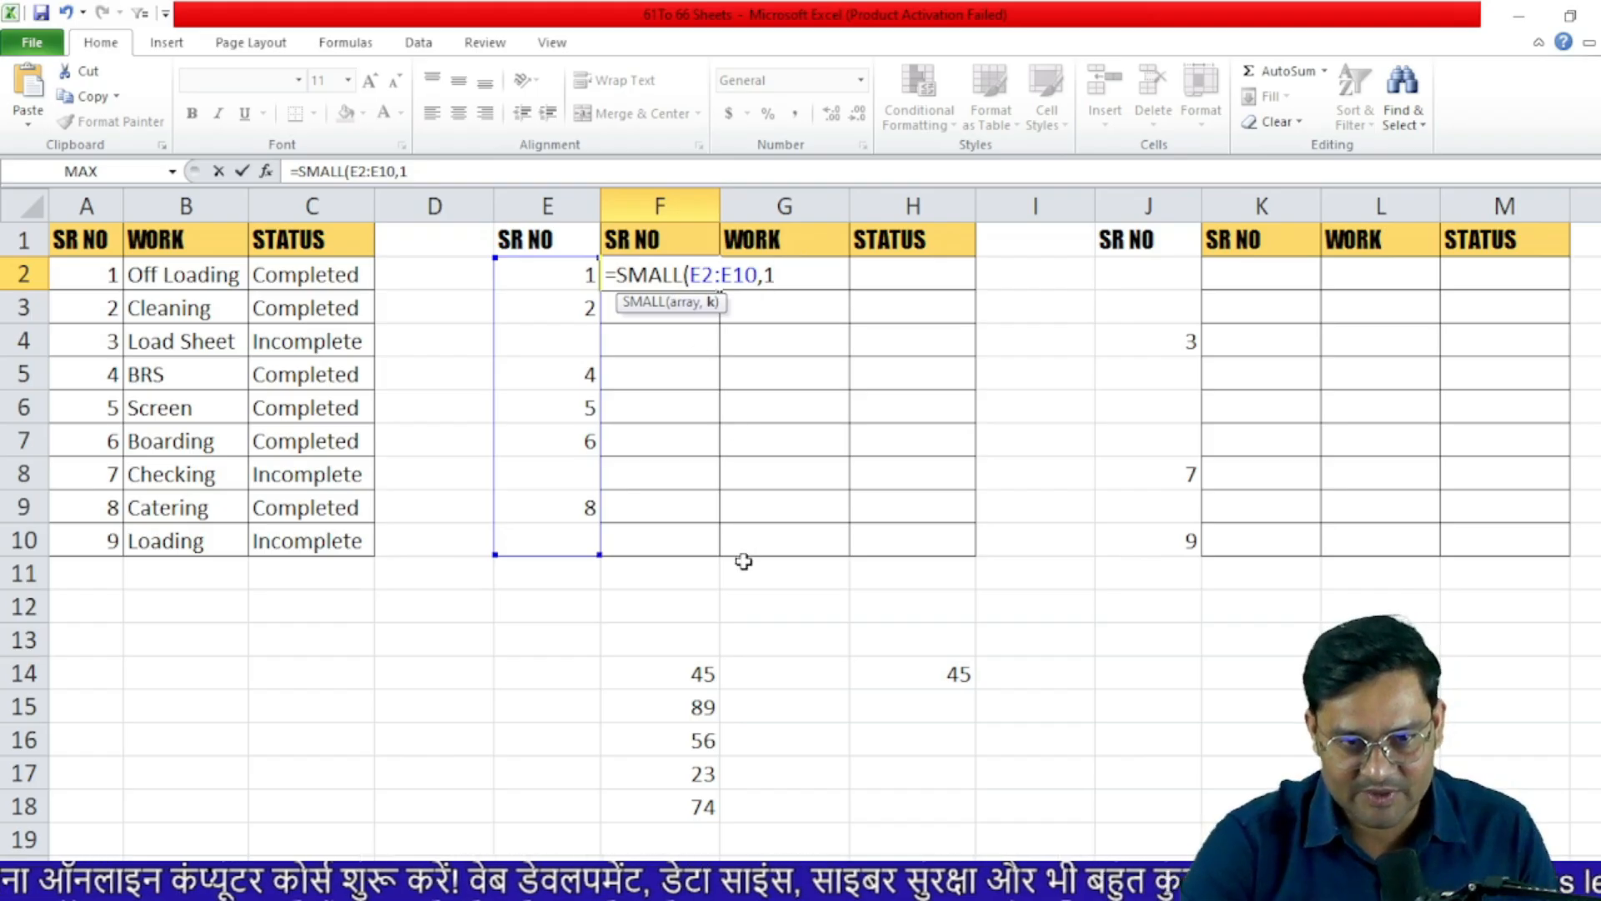
{"action": "key", "text": "BackSpace"}
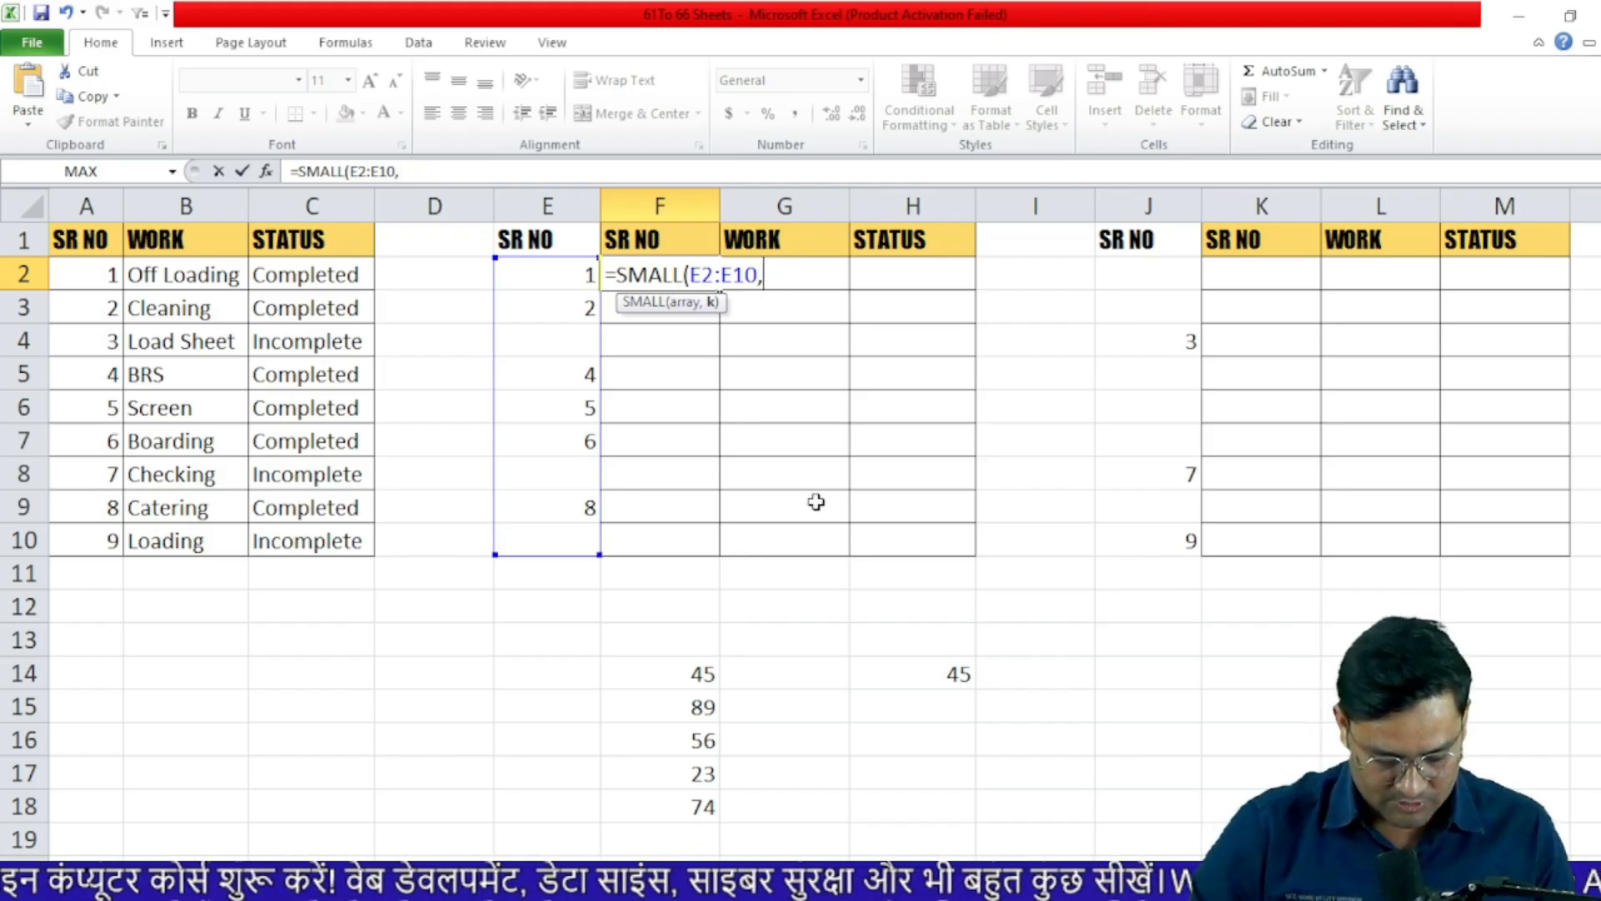
{"action": "type", "text": "ROW("}
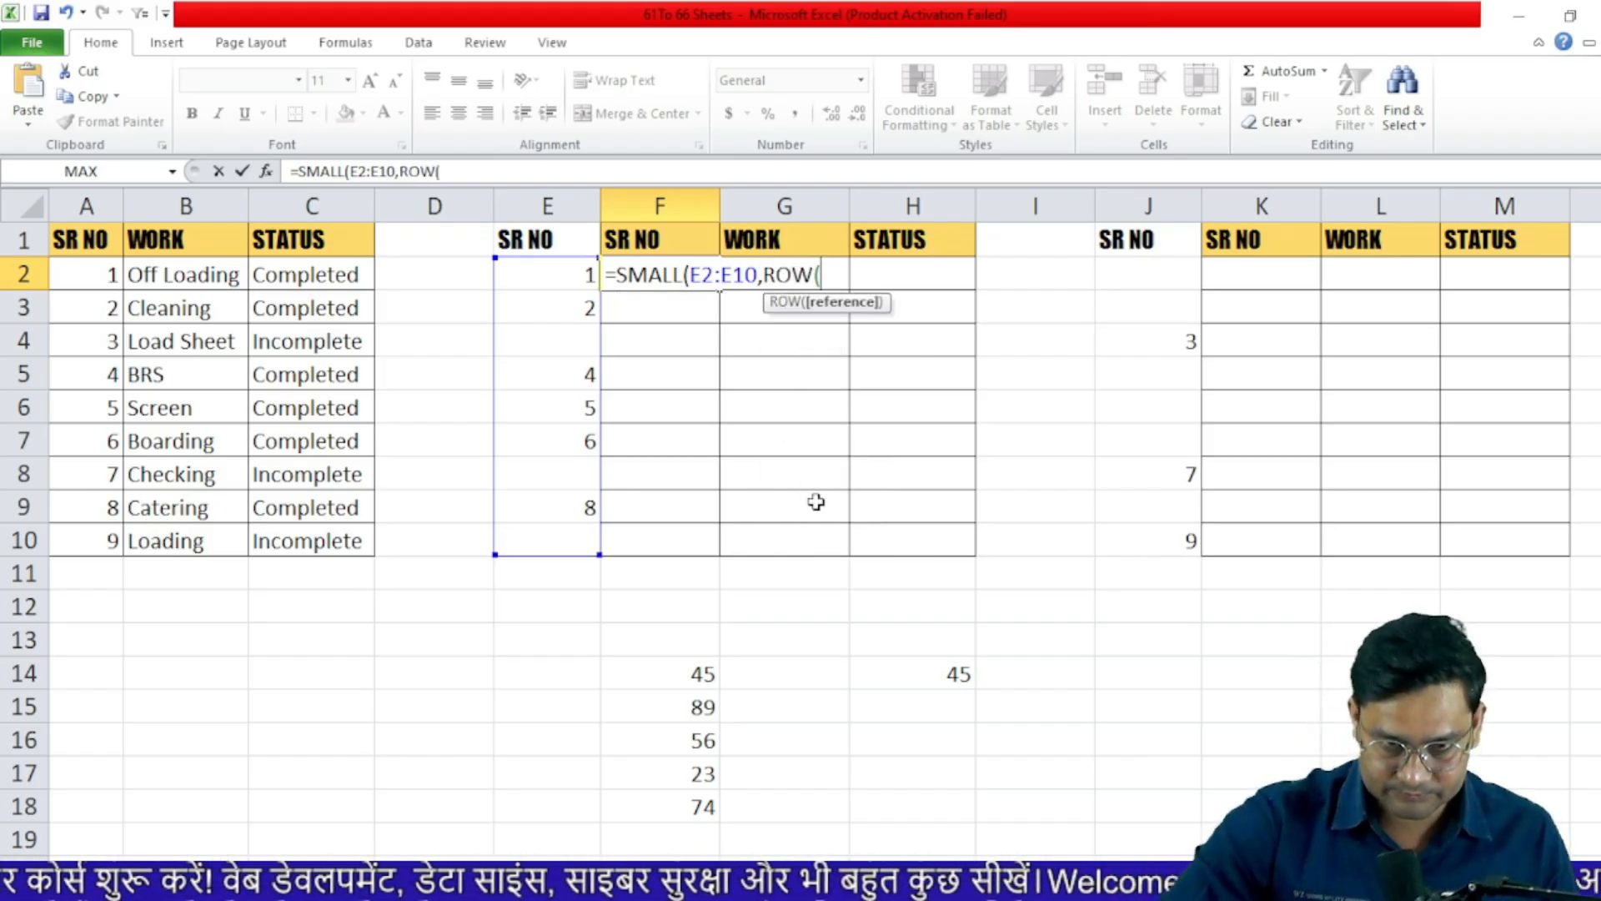
{"action": "type", "text": ")"}
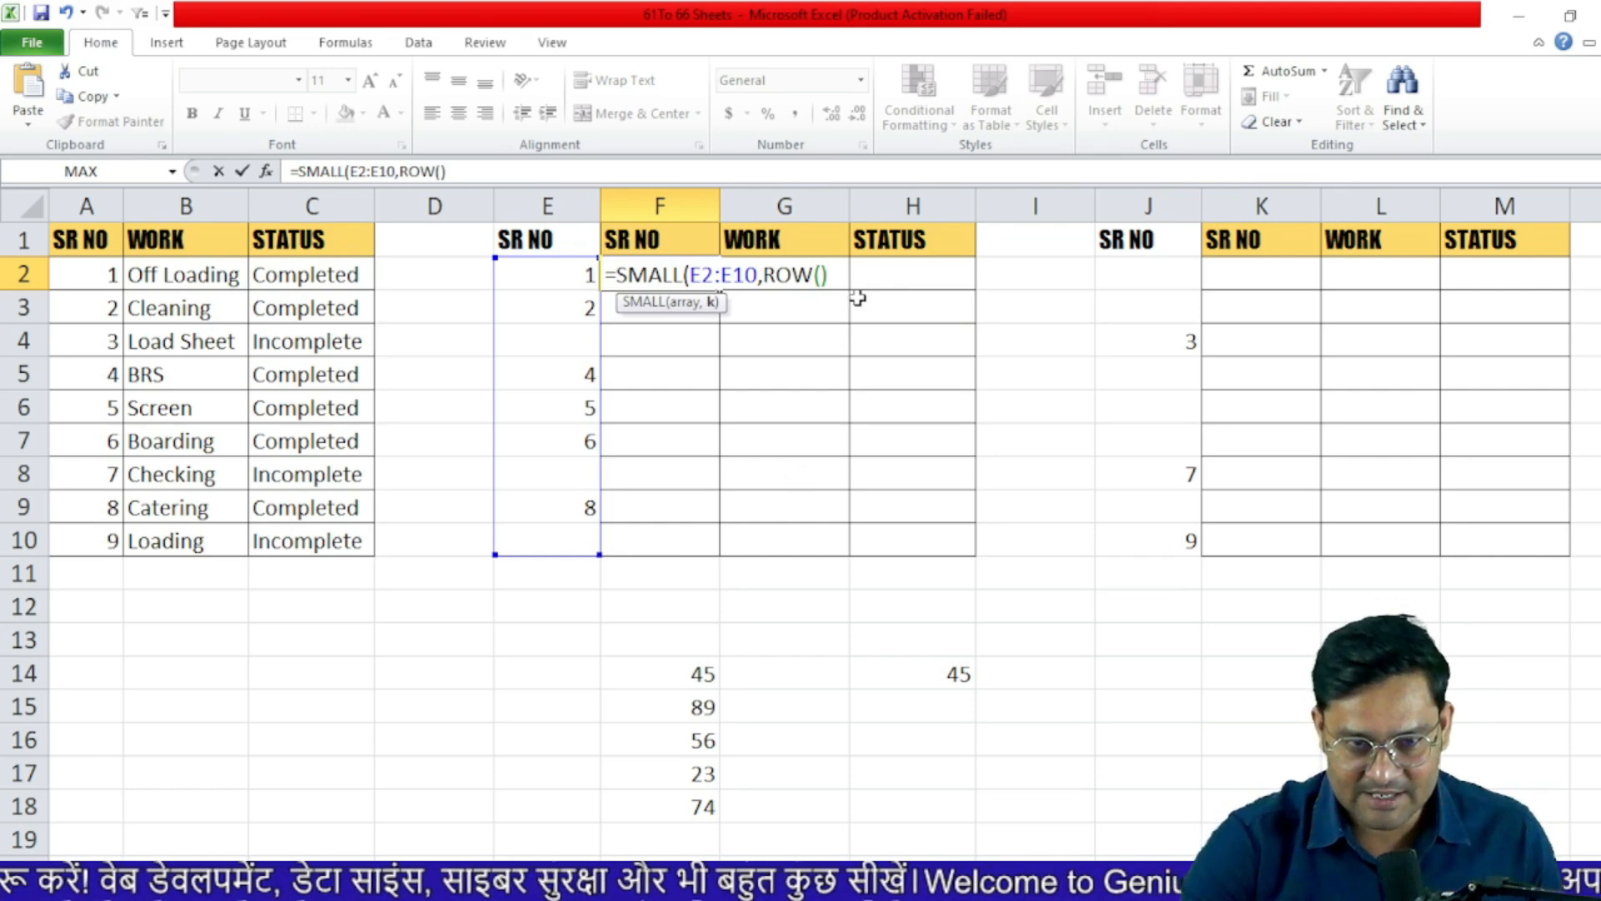
{"action": "key", "text": "Return"}
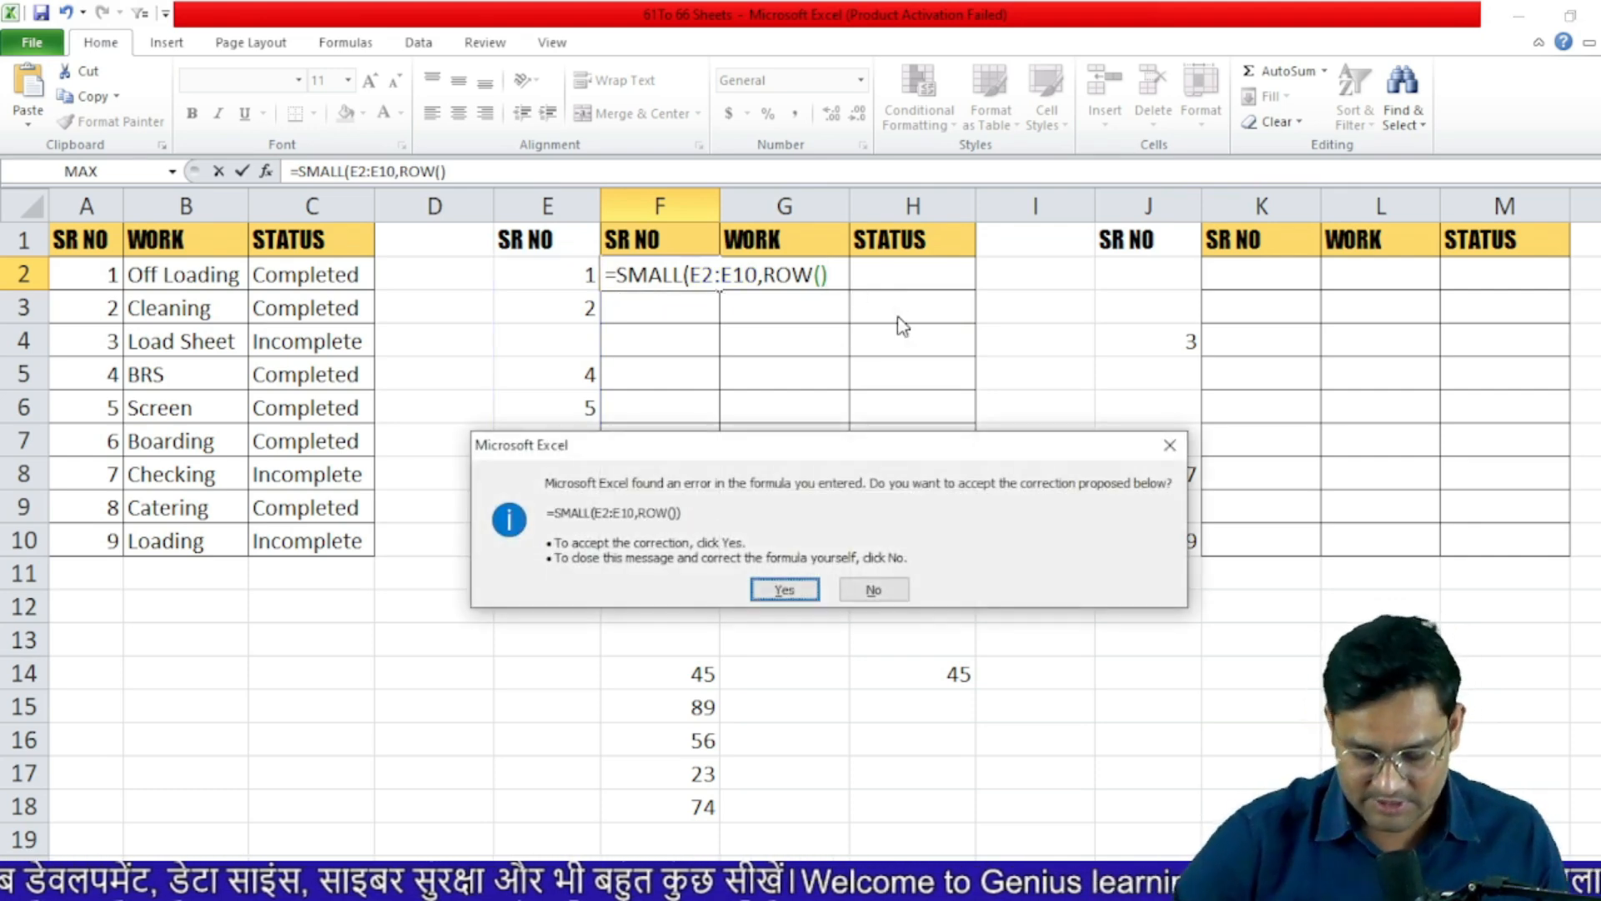
{"action": "key", "text": "Return"}
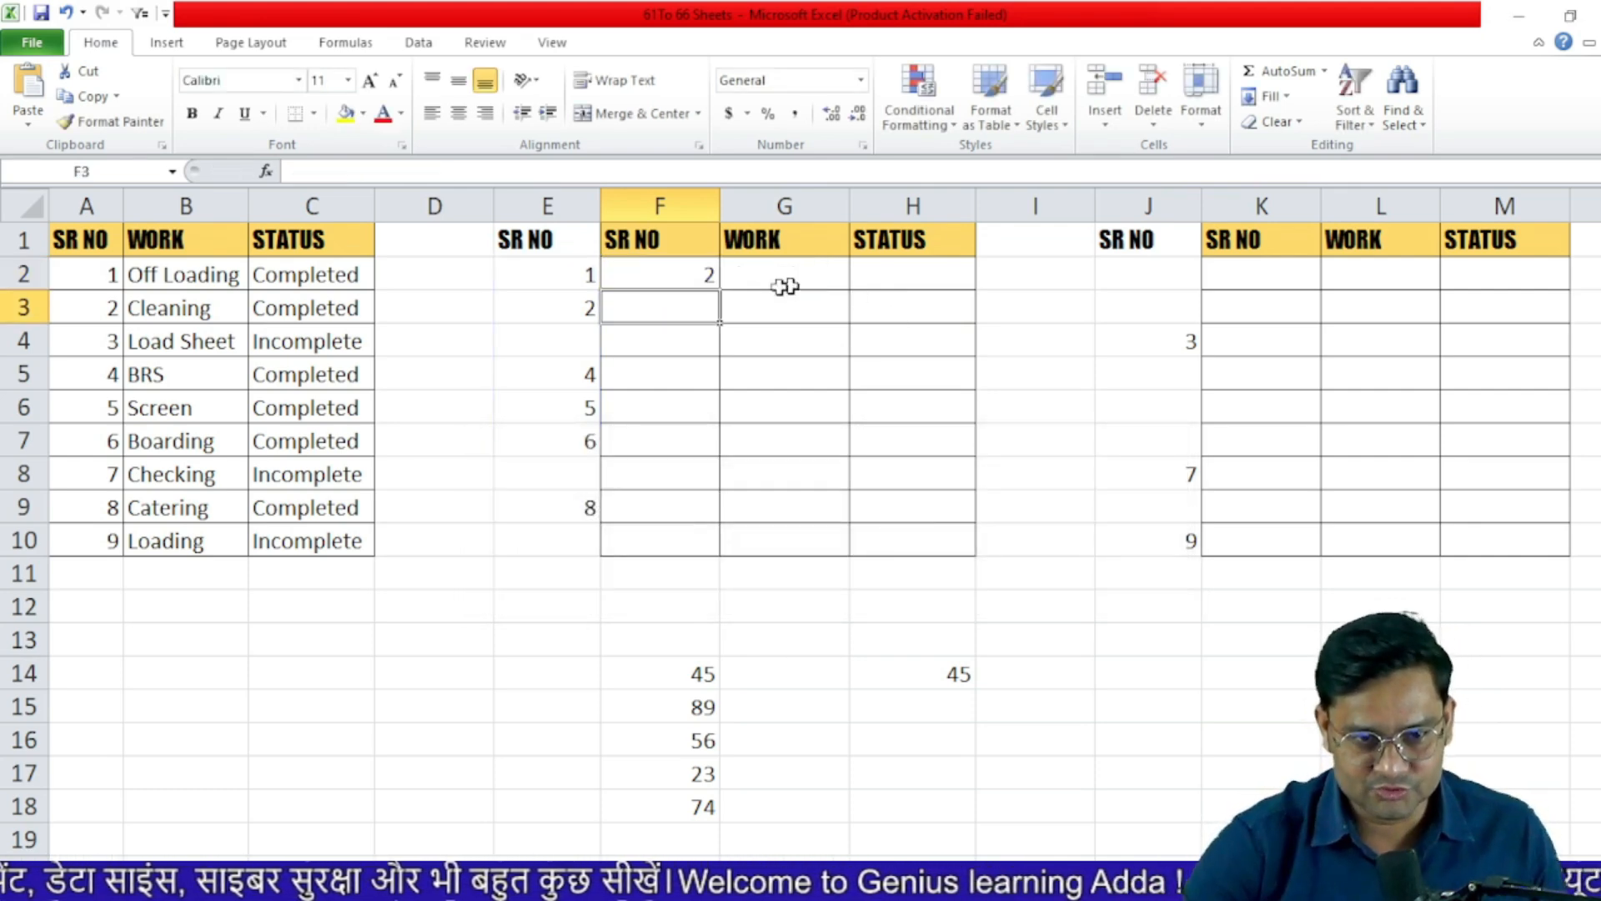
- Change the formula in F2 to =SMALL(E2:E10,ROW()-1) and fill it down to F10
{"action": "left_click_drag", "start_coordinate": [594, 283], "coordinate": [573, 543]}
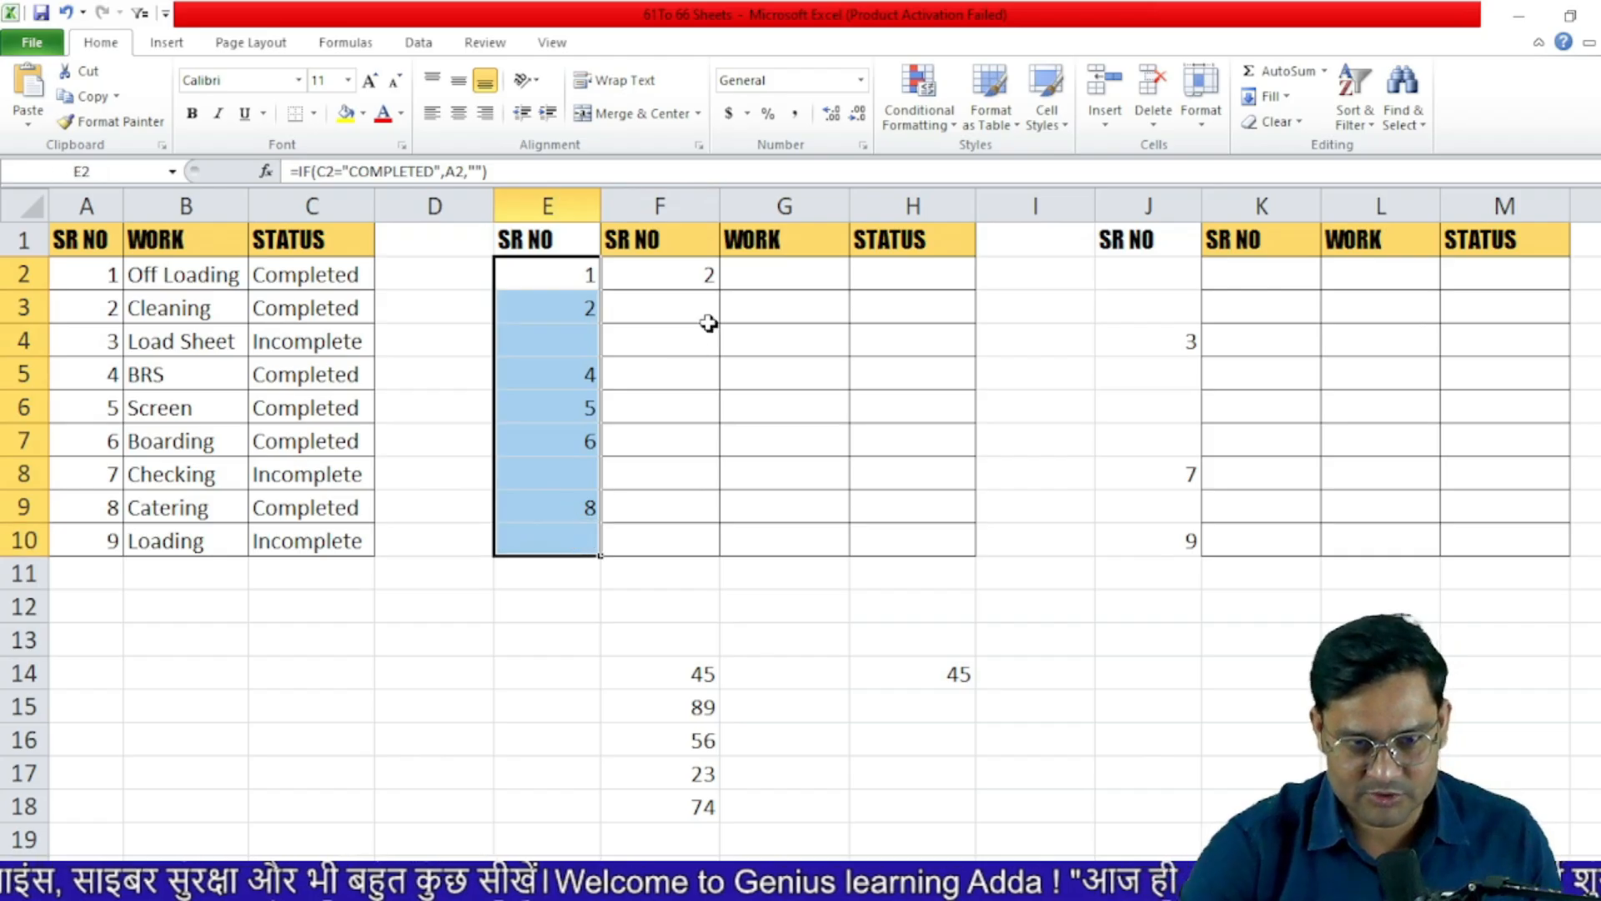
{"action": "left_click", "coordinate": [35, 275]}
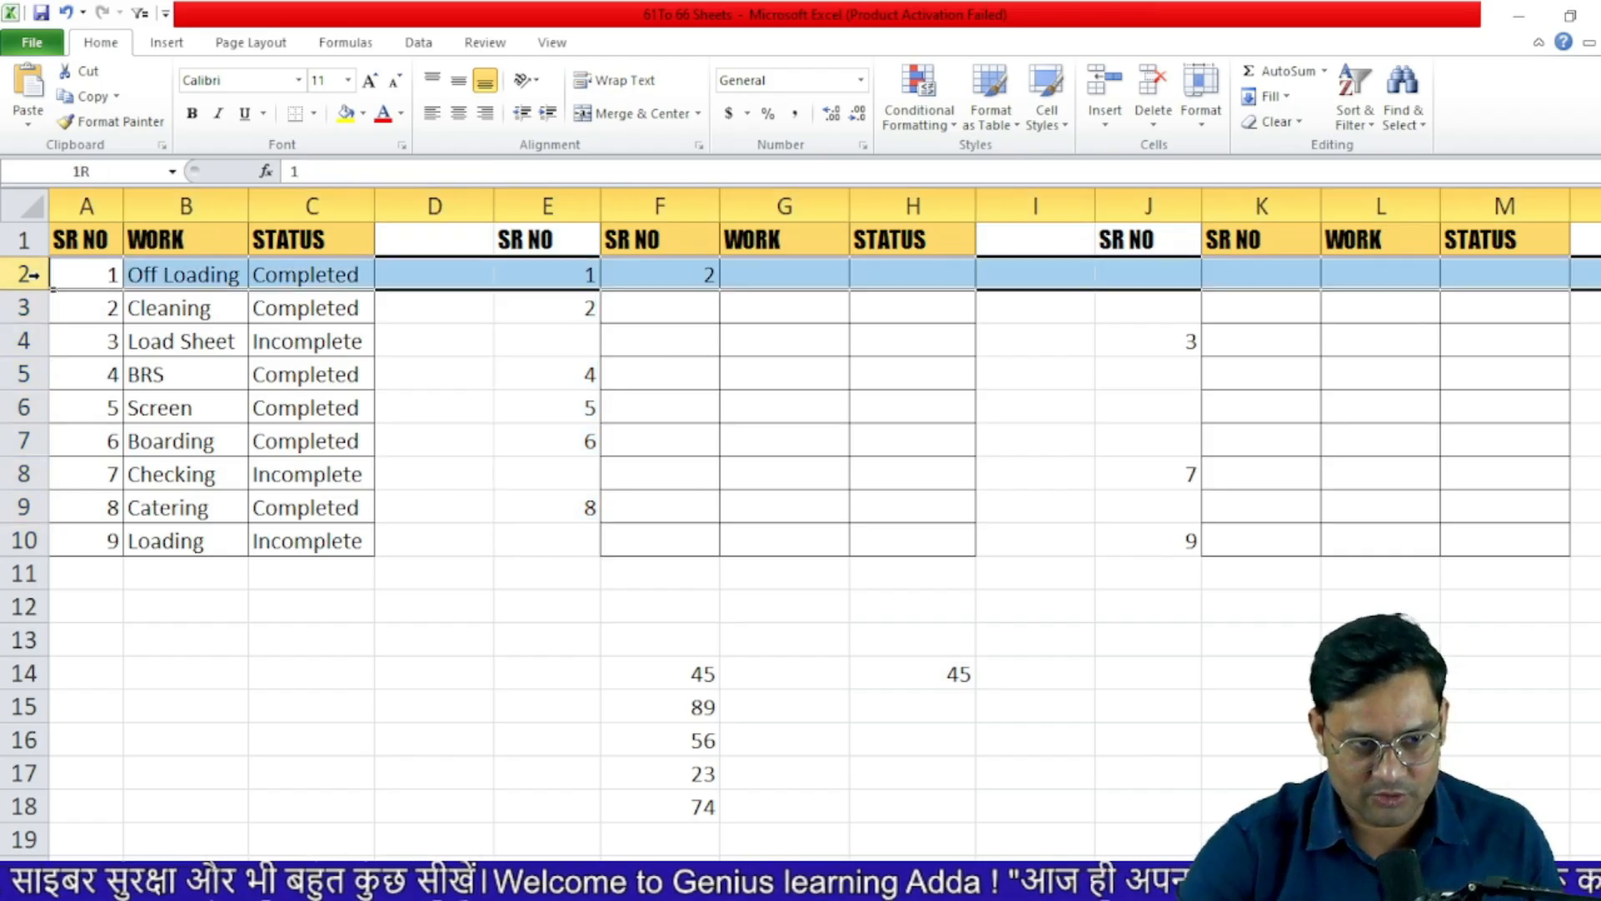
{"action": "left_click", "coordinate": [688, 279]}
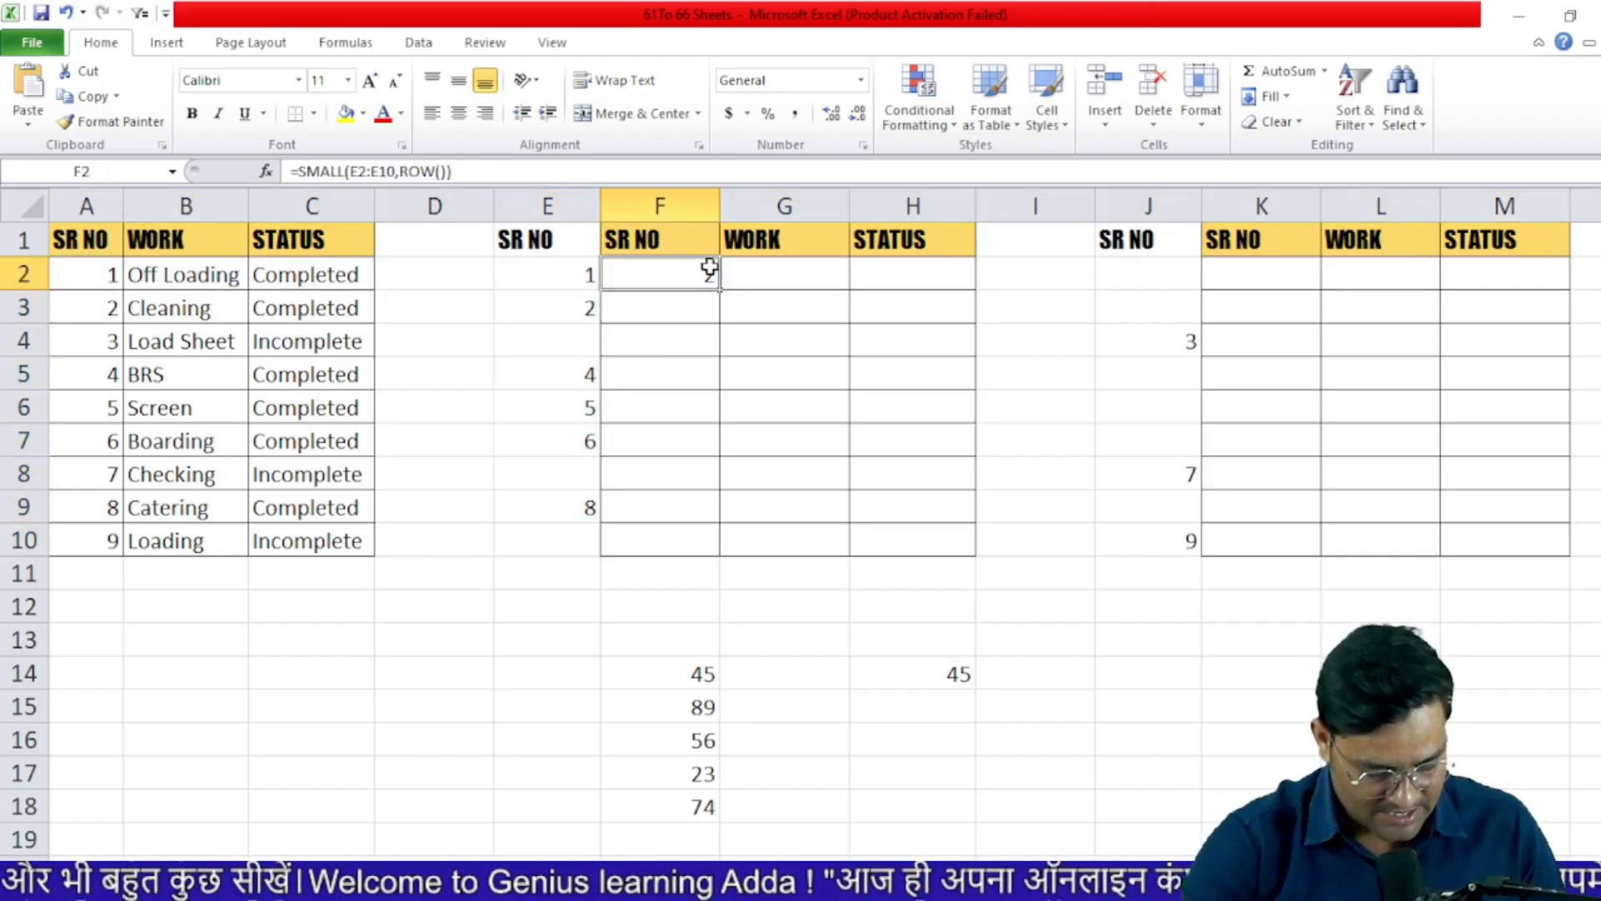
{"action": "key", "text": "F2"}
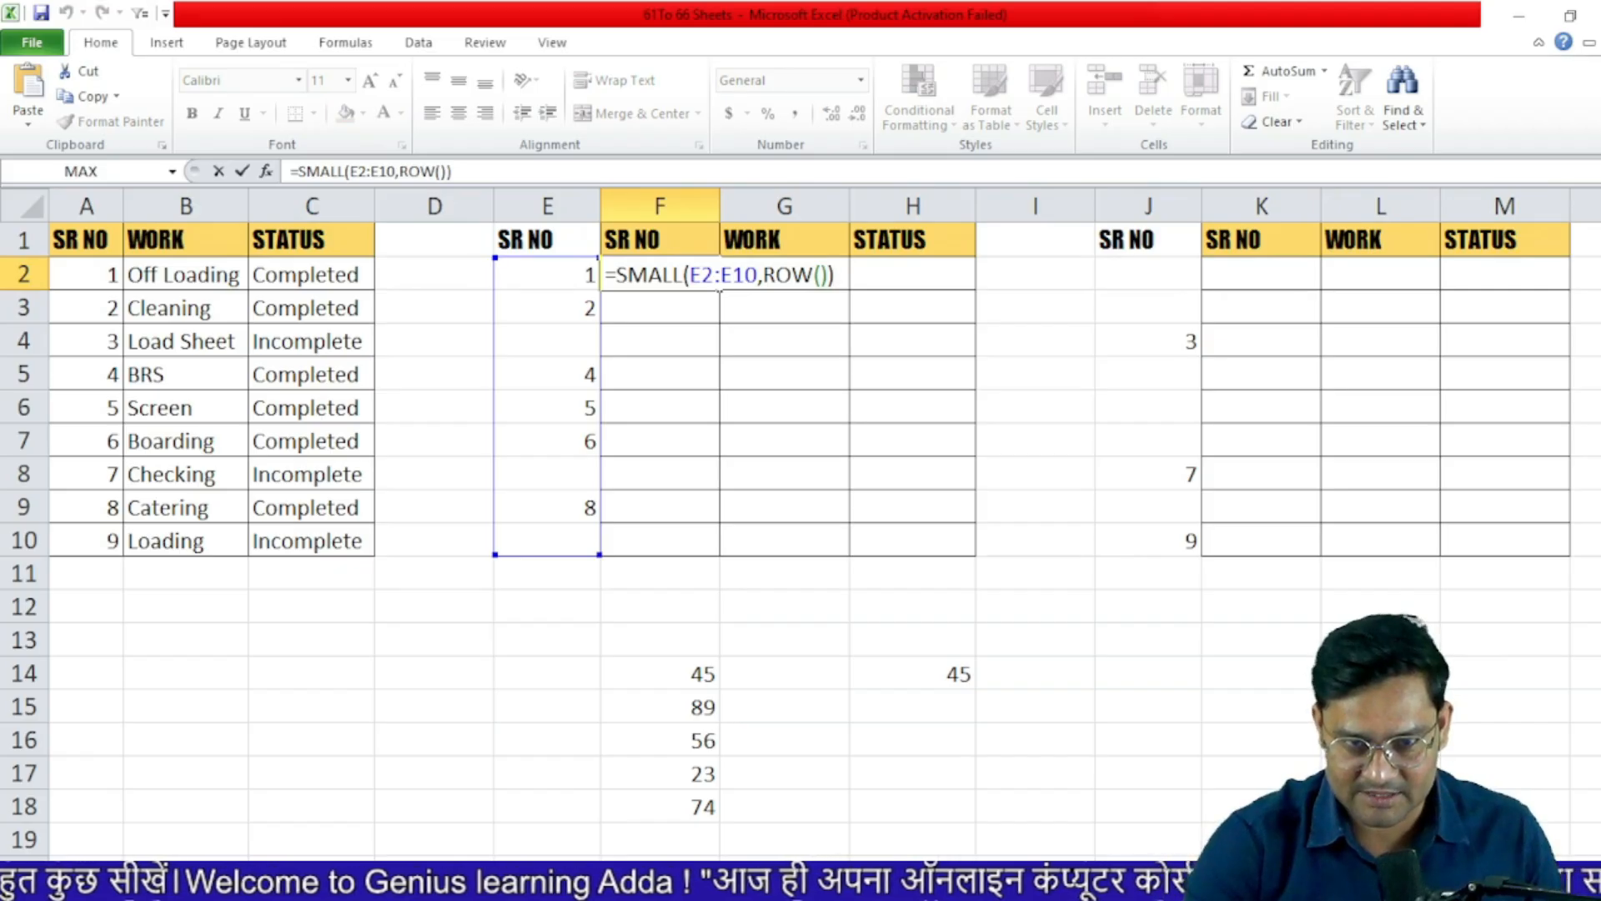
{"action": "key", "text": "Left"}
{"action": "type", "text": "-1"}
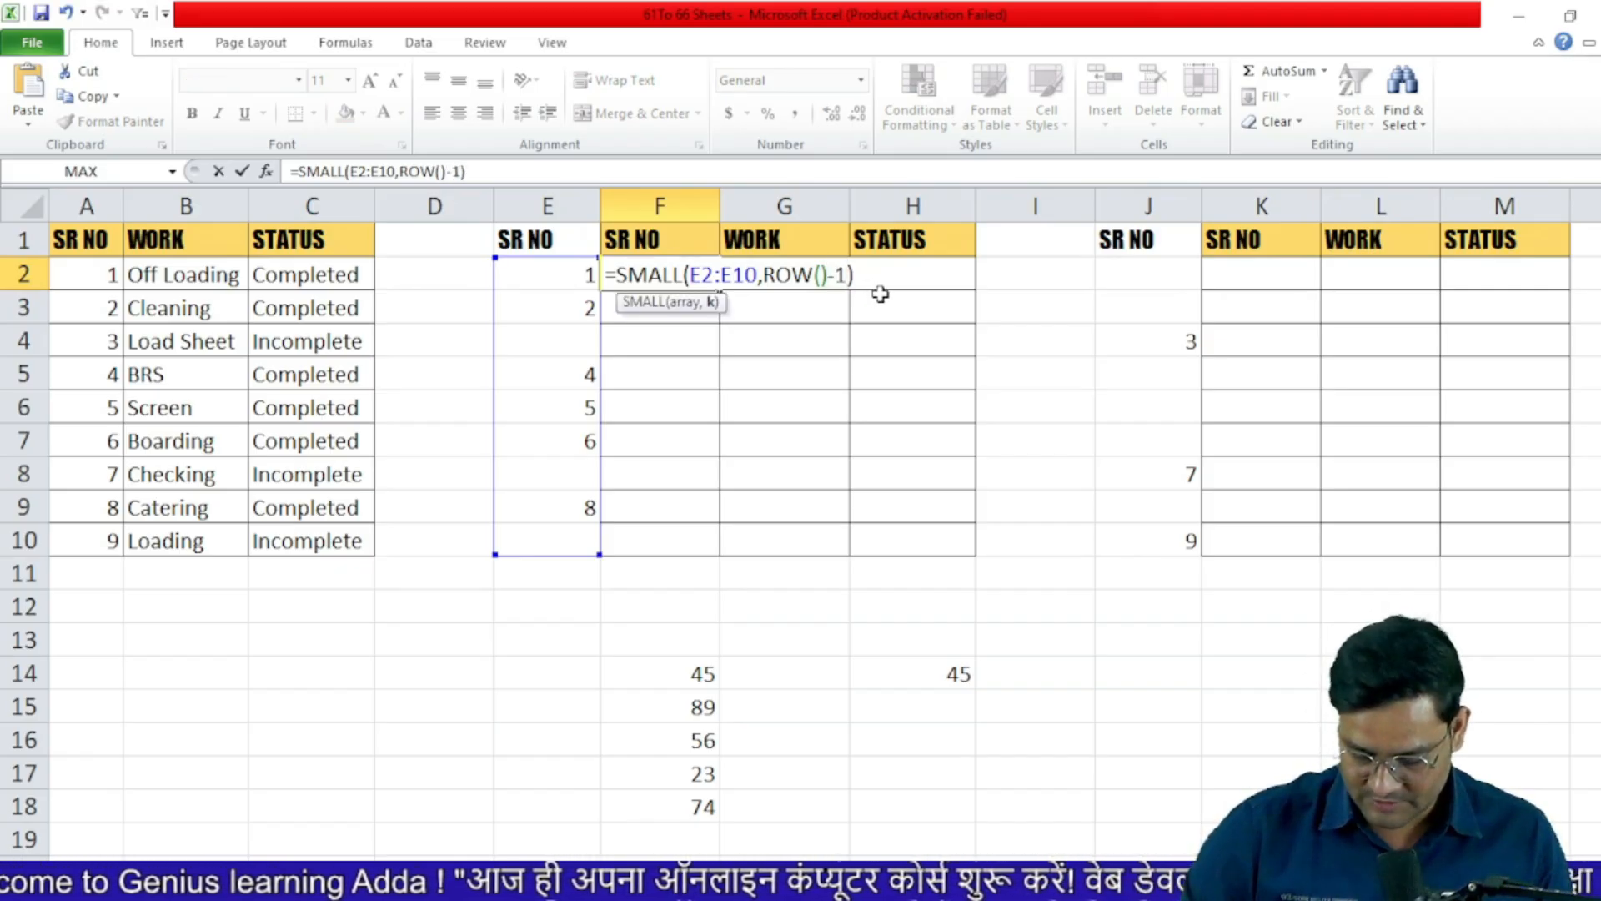
{"action": "key", "text": "Return"}
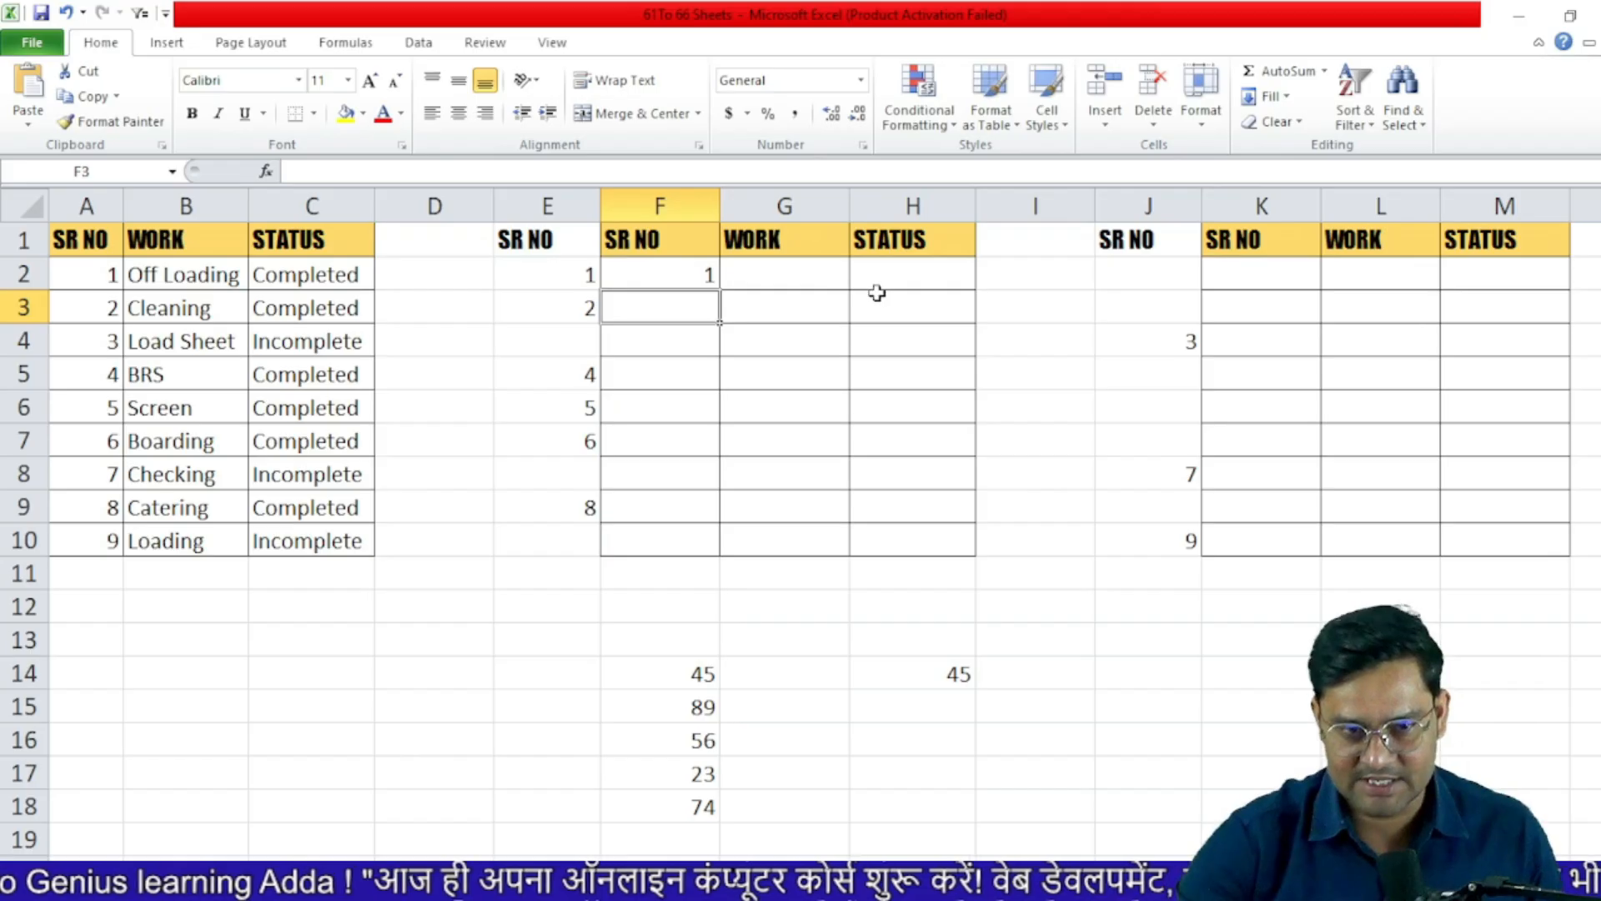
{"action": "left_click", "coordinate": [702, 274]}
{"action": "left_click_drag", "start_coordinate": [719, 292], "coordinate": [720, 542]}
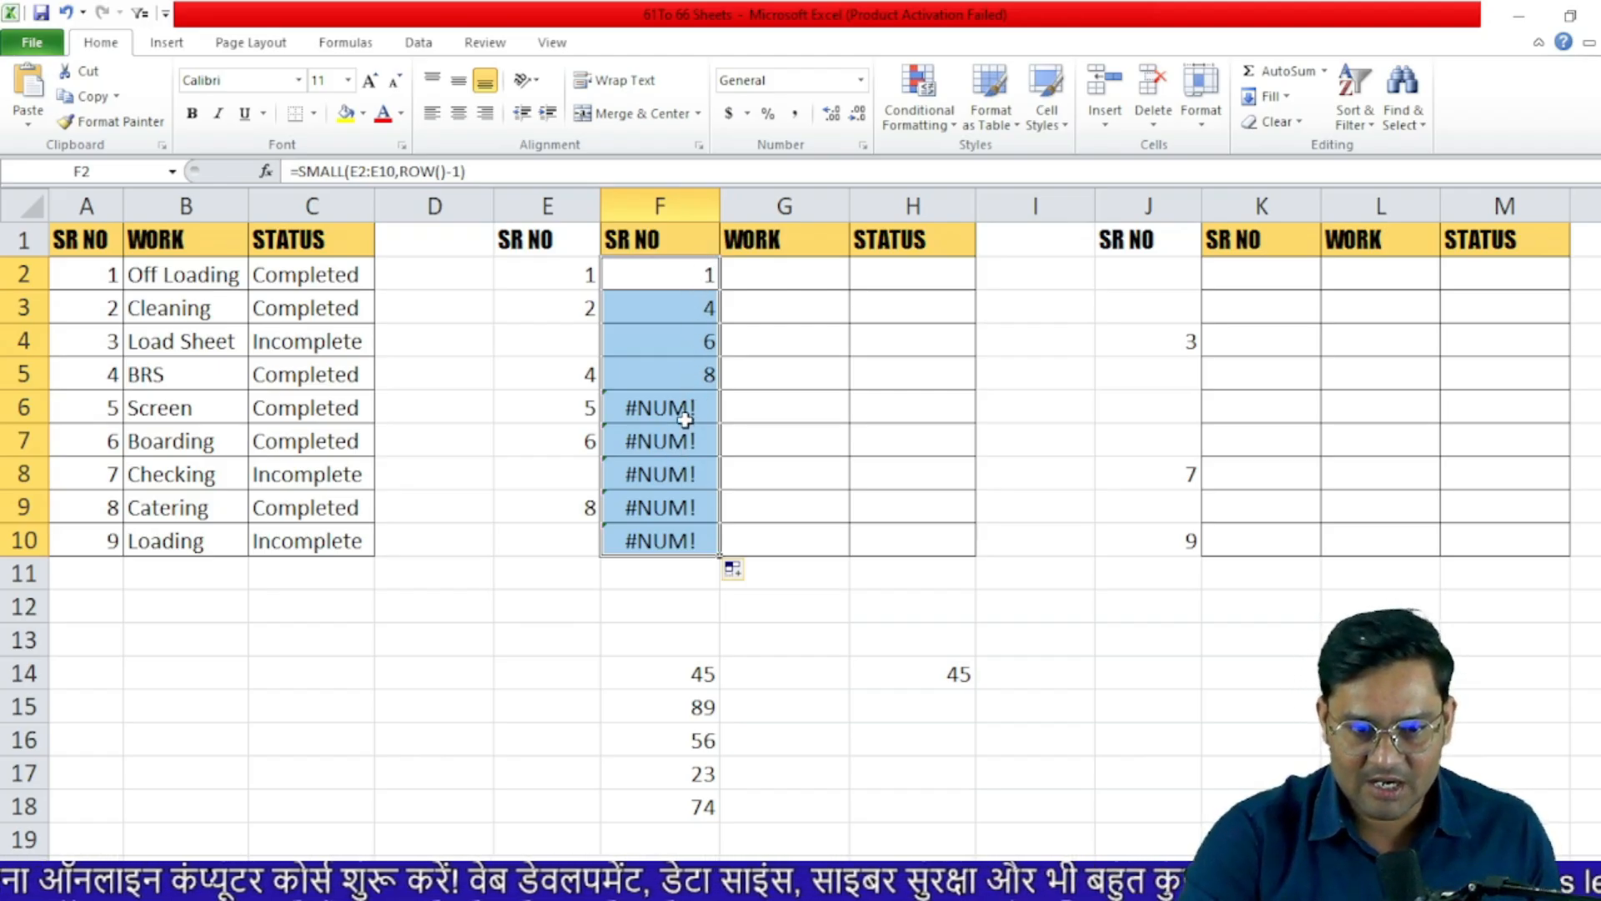
- Wrap the F2 formula in IFERROR as =IFERROR(SMALL(E2:E10,ROW()-1),"") and fill it down to F10
{"action": "left_click_drag", "start_coordinate": [696, 407], "coordinate": [704, 538]}
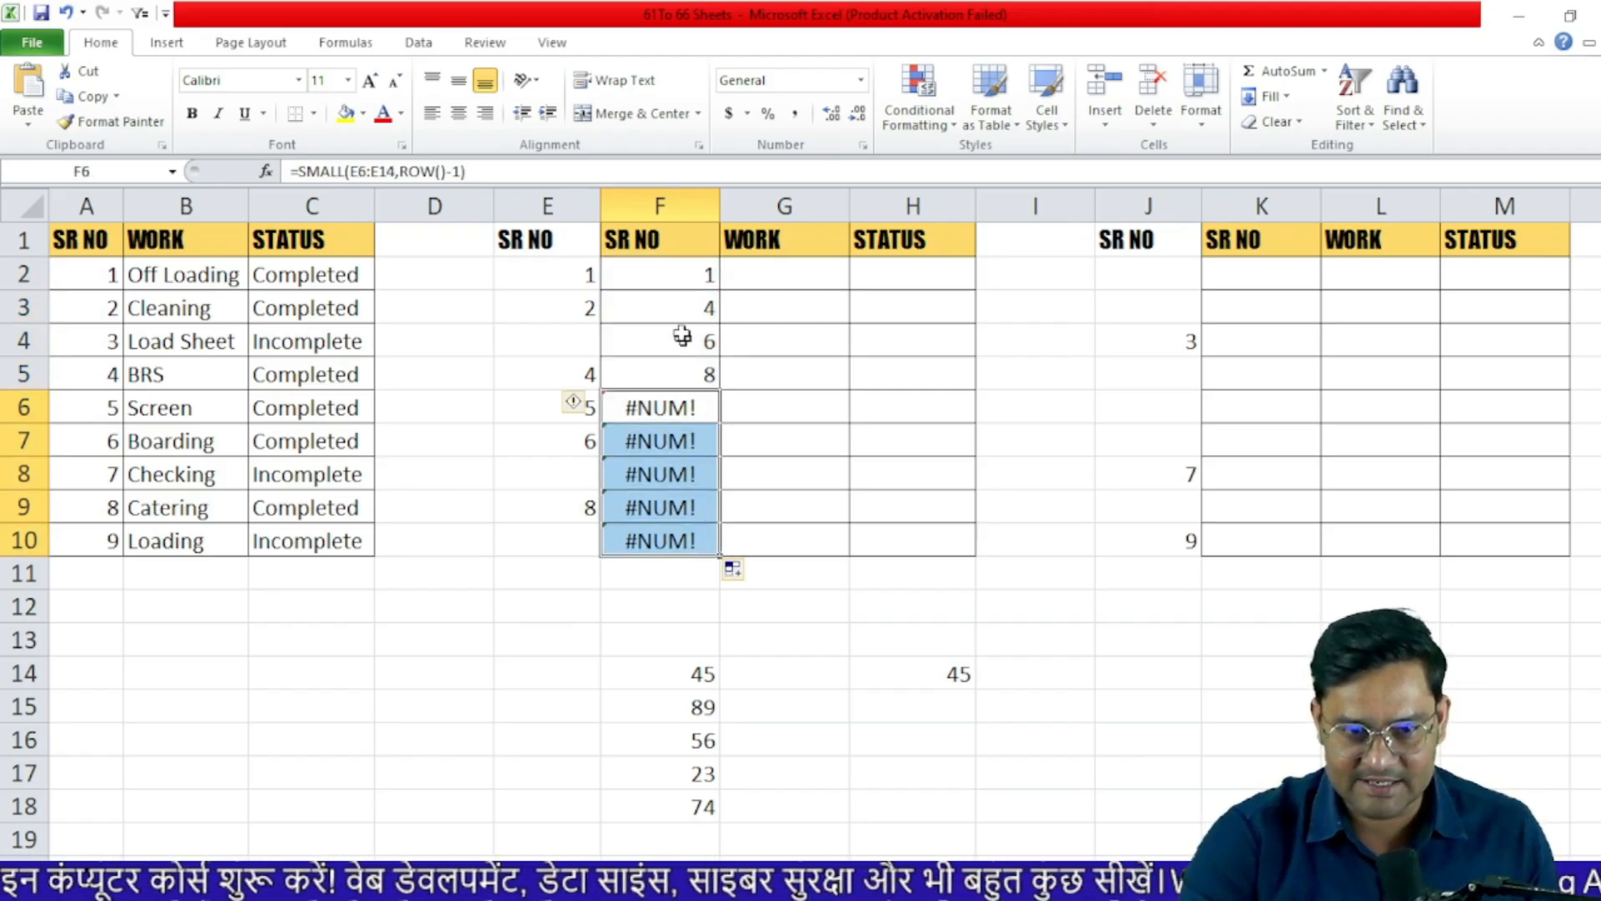
{"action": "left_click", "coordinate": [683, 277]}
{"action": "double_click", "coordinate": [682, 277]}
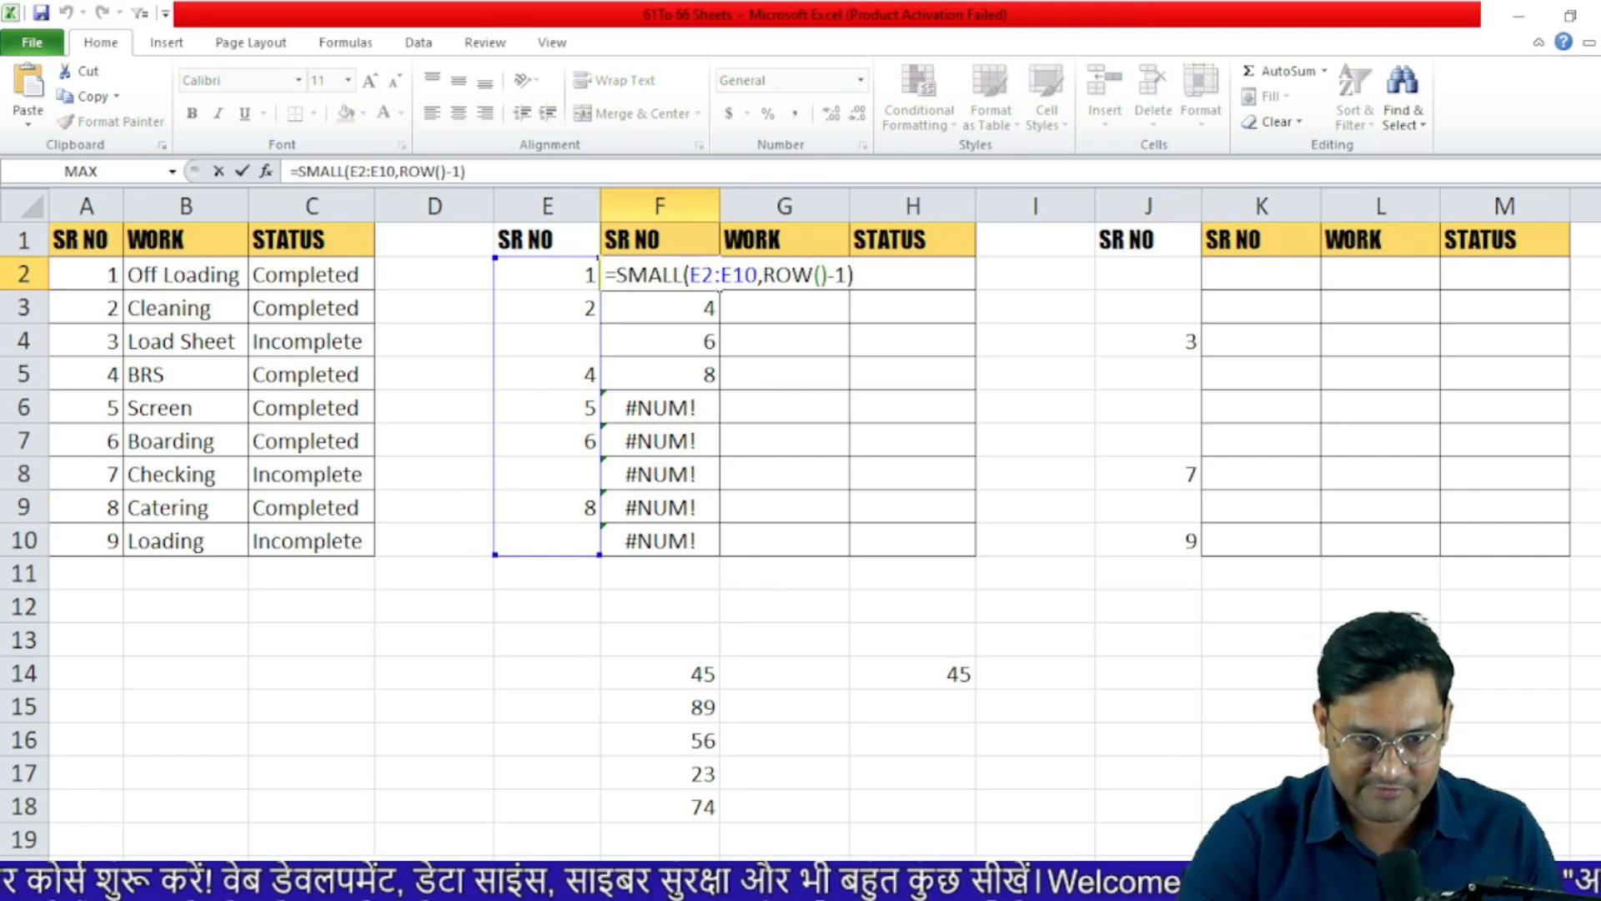
{"action": "left_click", "coordinate": [675, 277]}
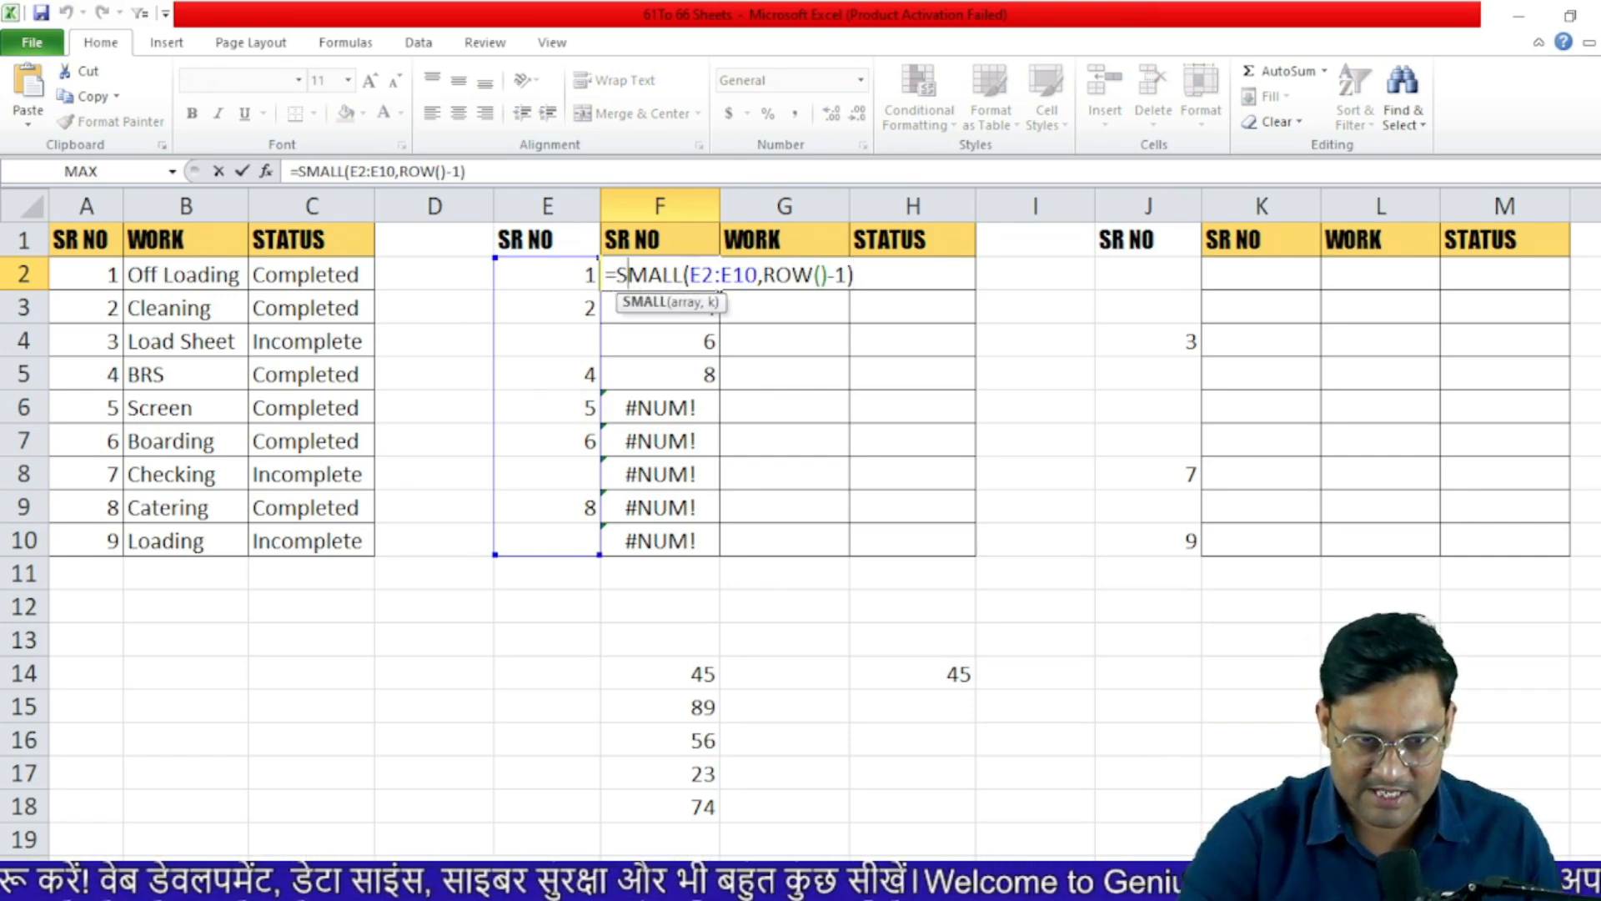
{"action": "key", "text": "Left"}
{"action": "type", "text": "IF"}
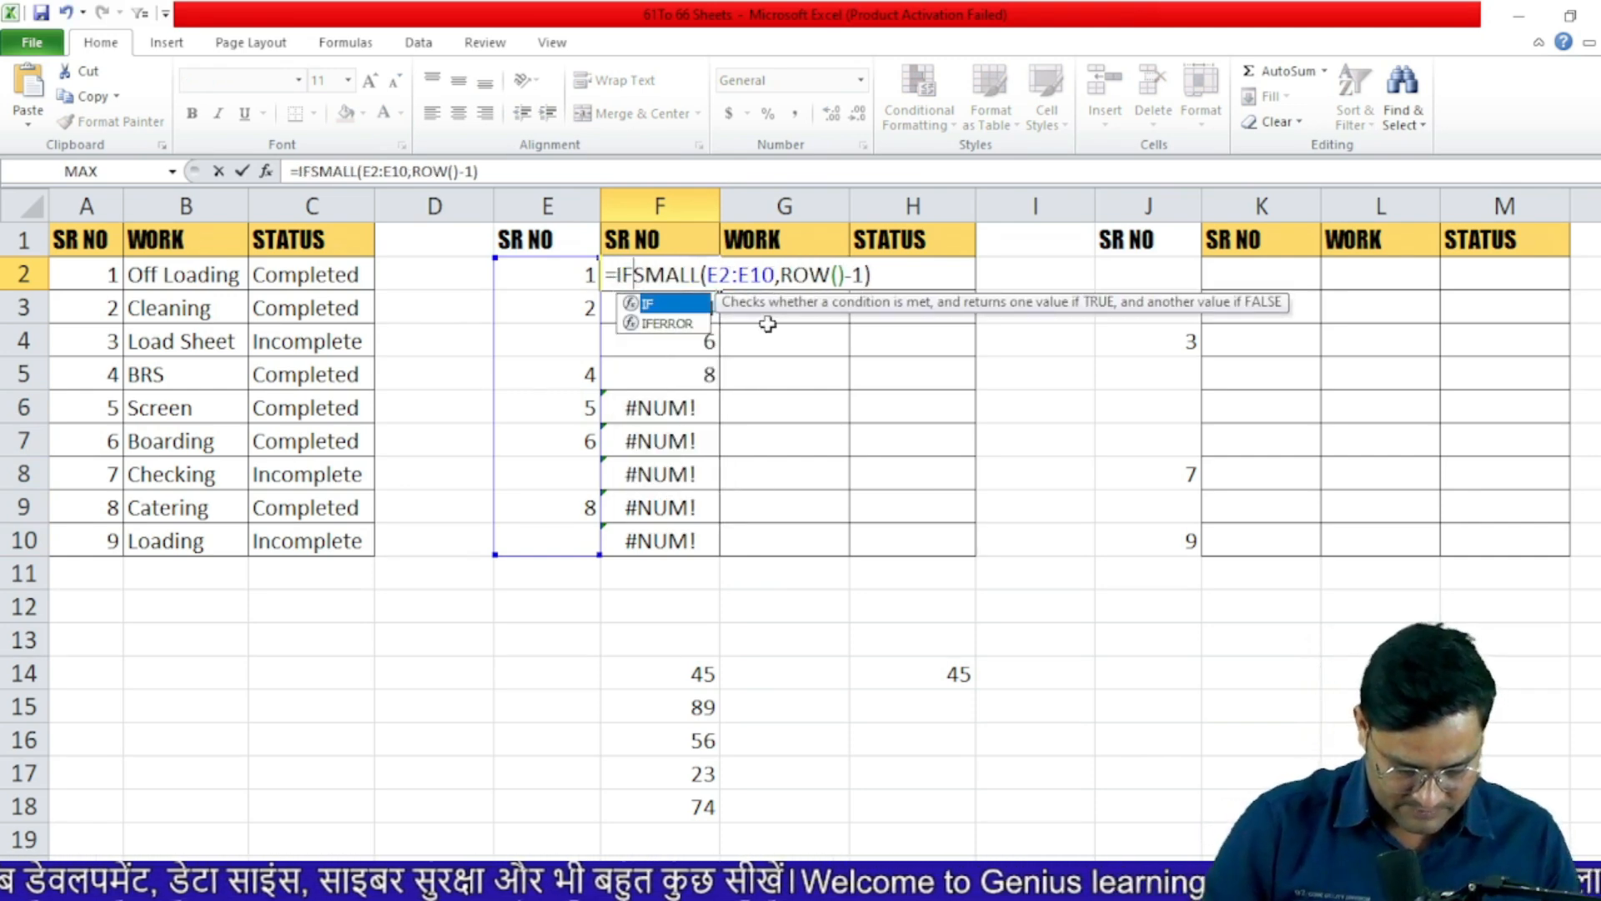
{"action": "type", "text": "E"}
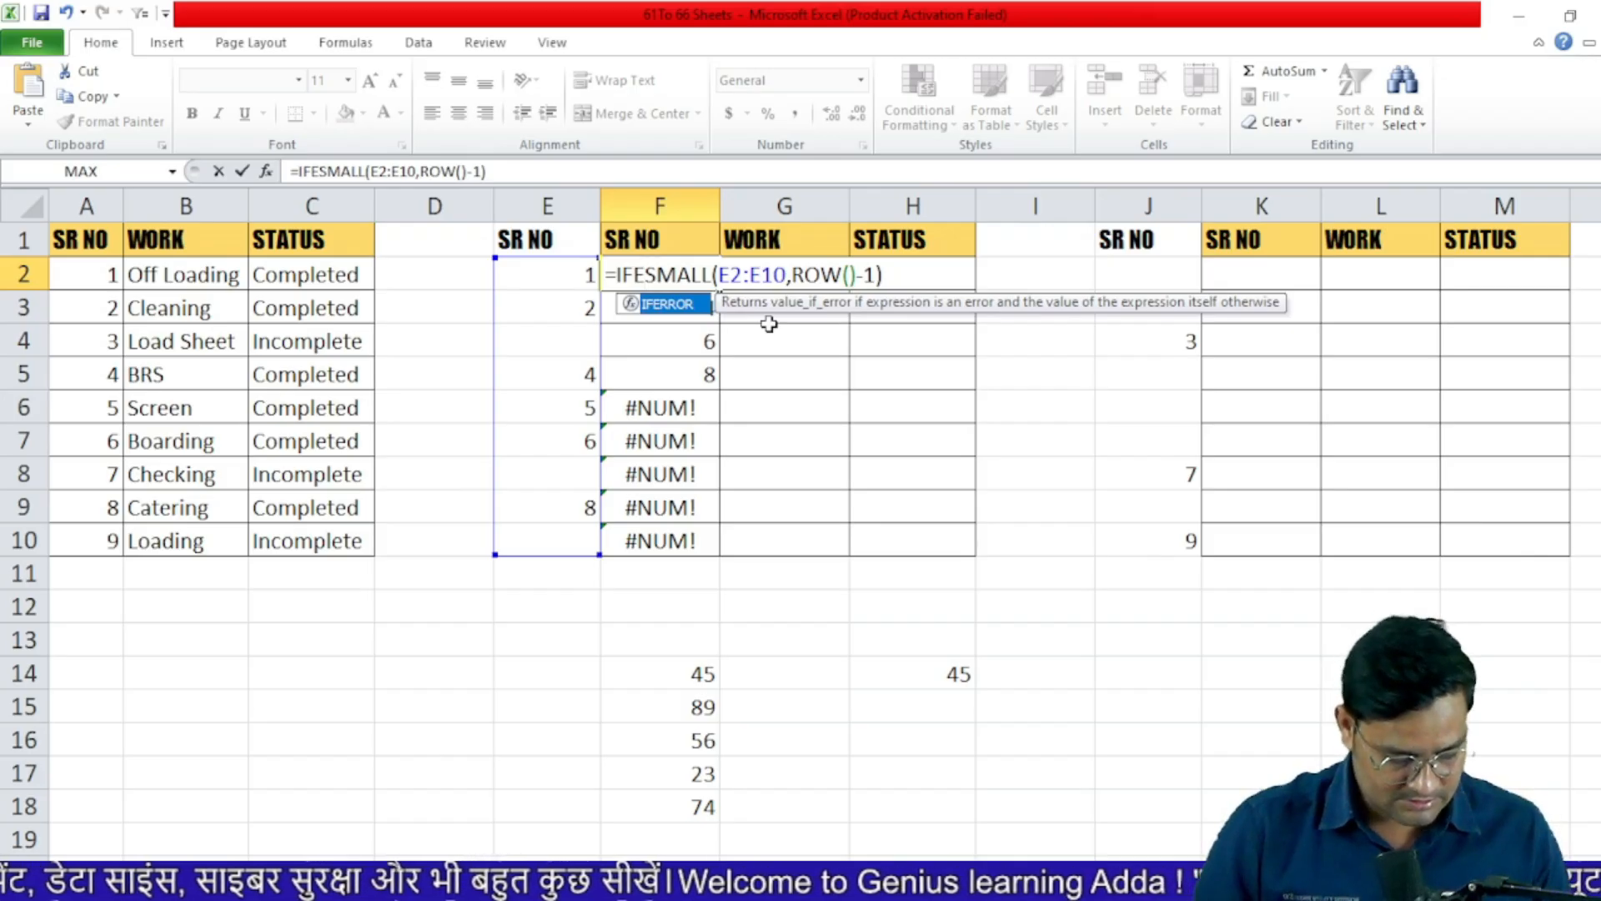
{"action": "key", "text": "Tab"}
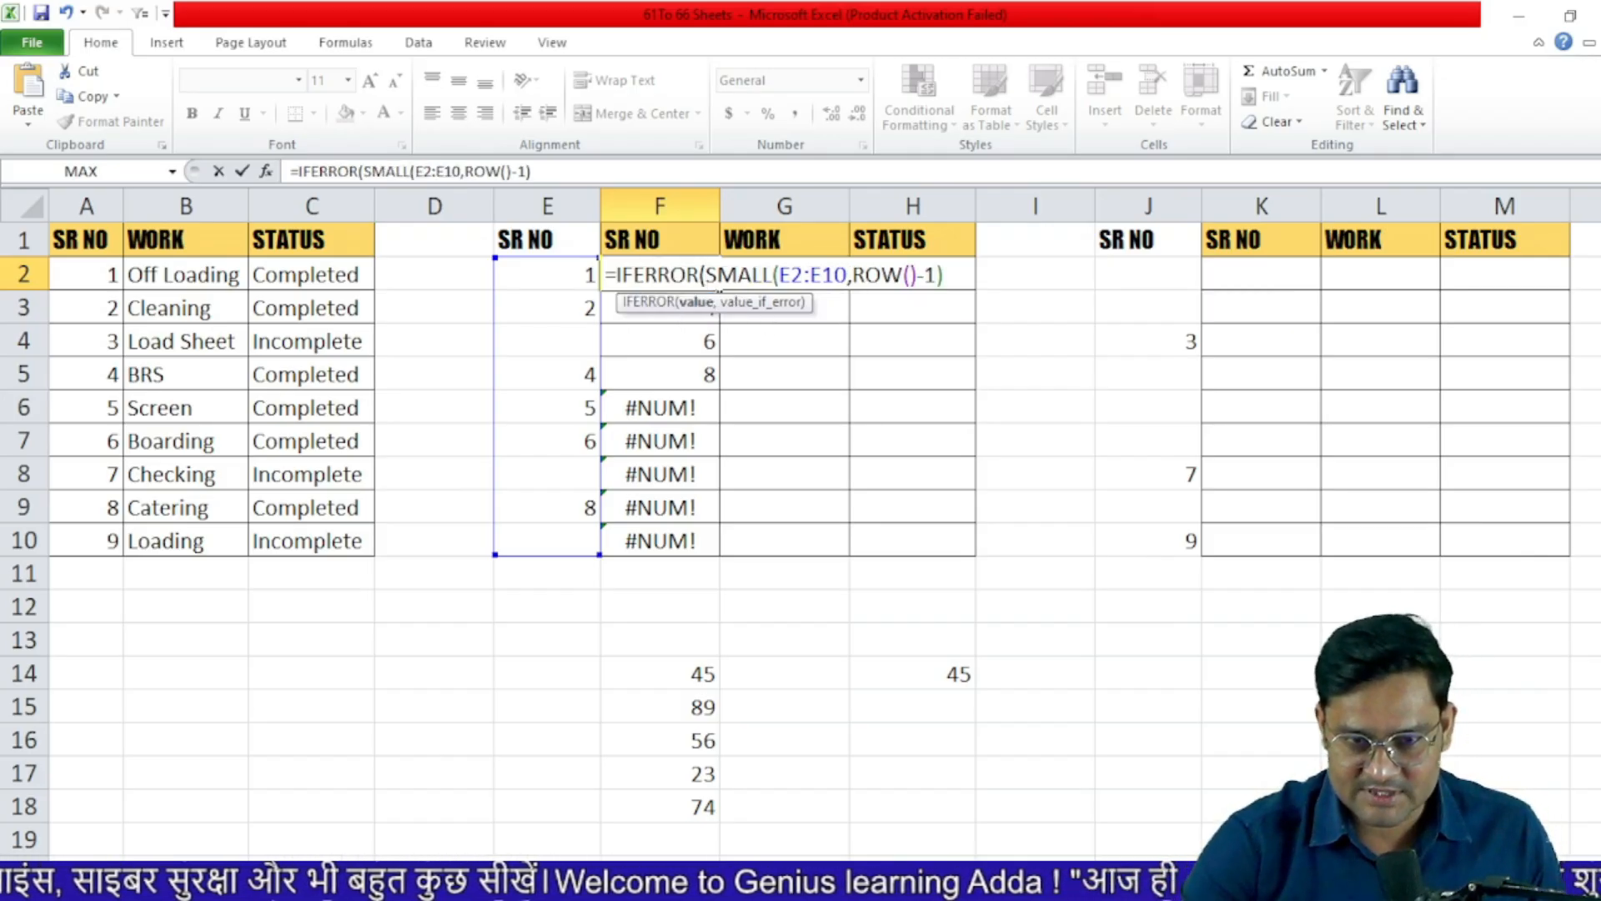
{"action": "type", "text": ","}
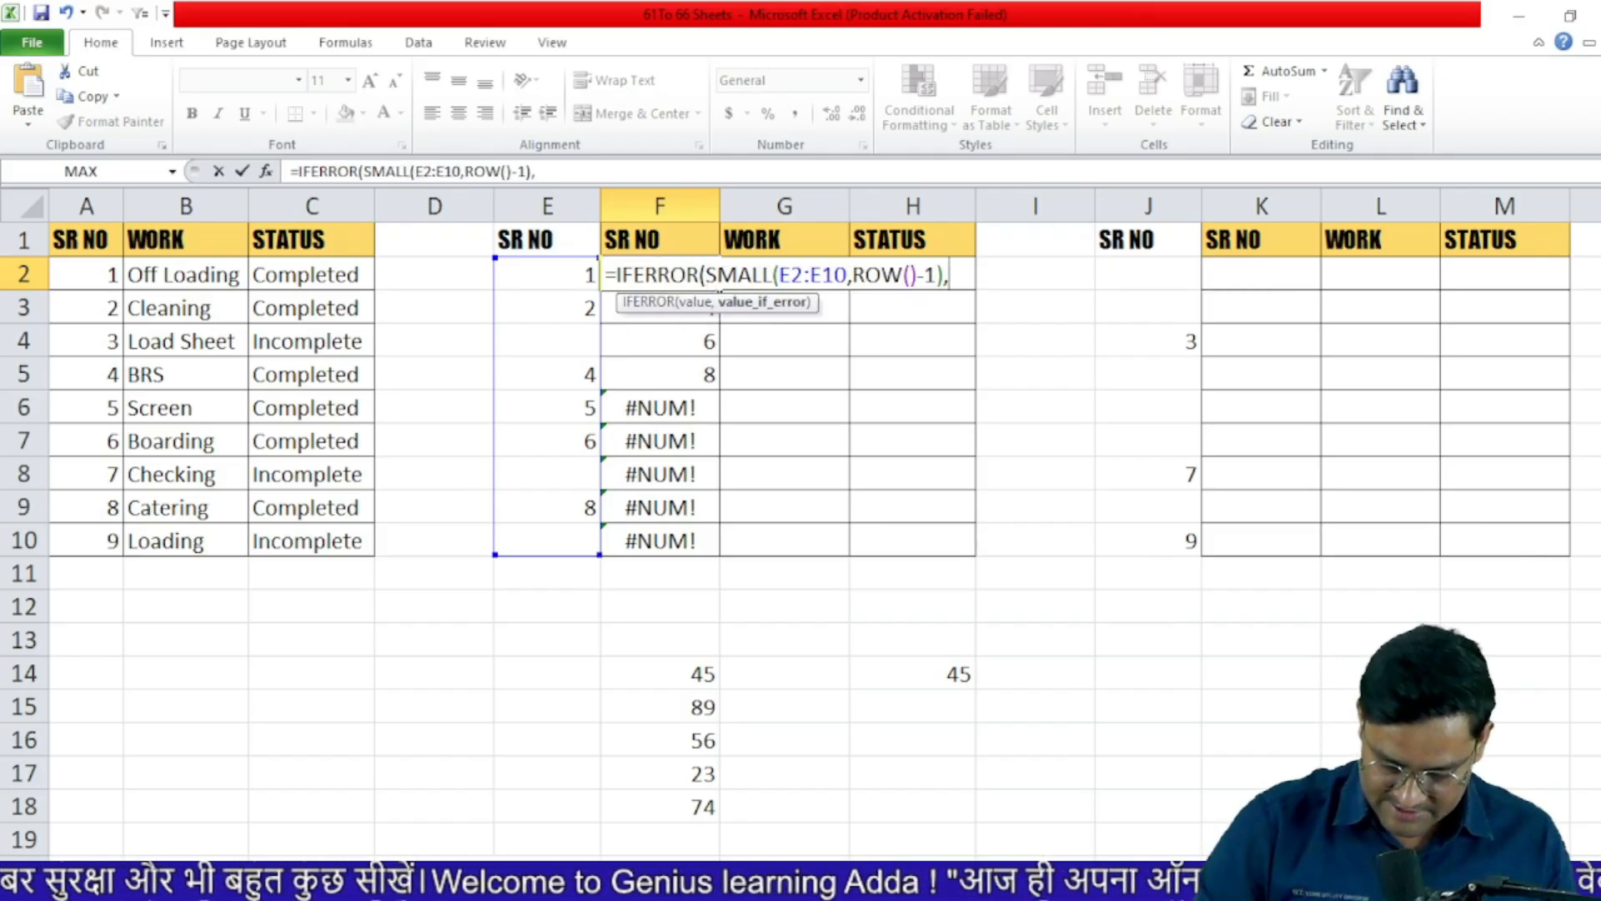
{"action": "type", "text": "\"\""}
{"action": "key", "text": "Return"}
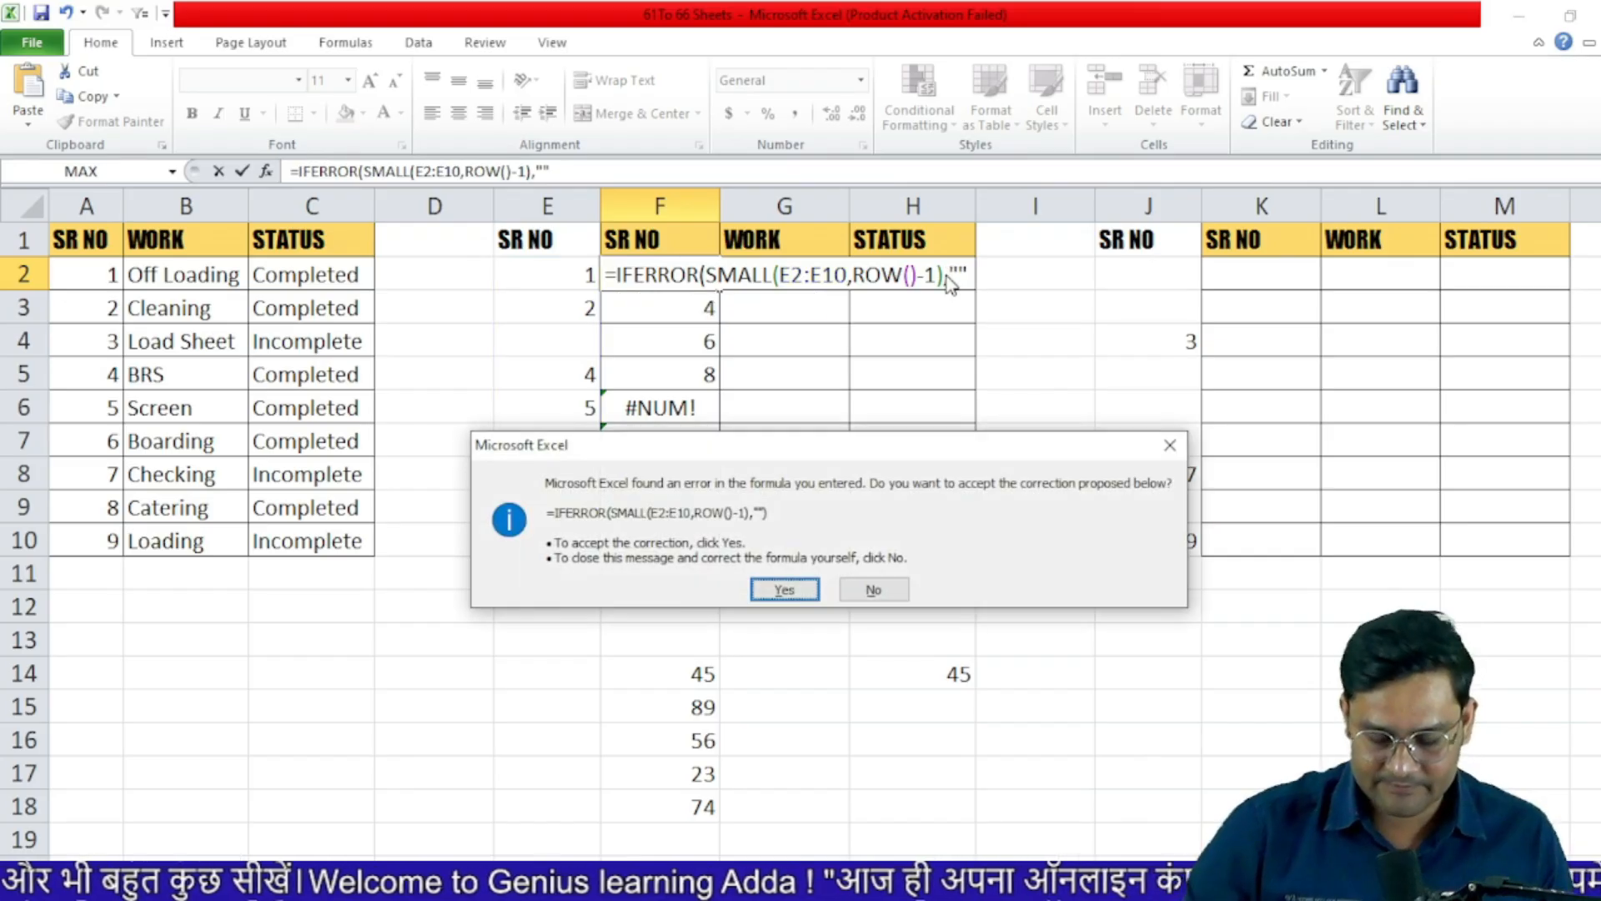
{"action": "key", "text": "Return"}
{"action": "left_click", "coordinate": [705, 272]}
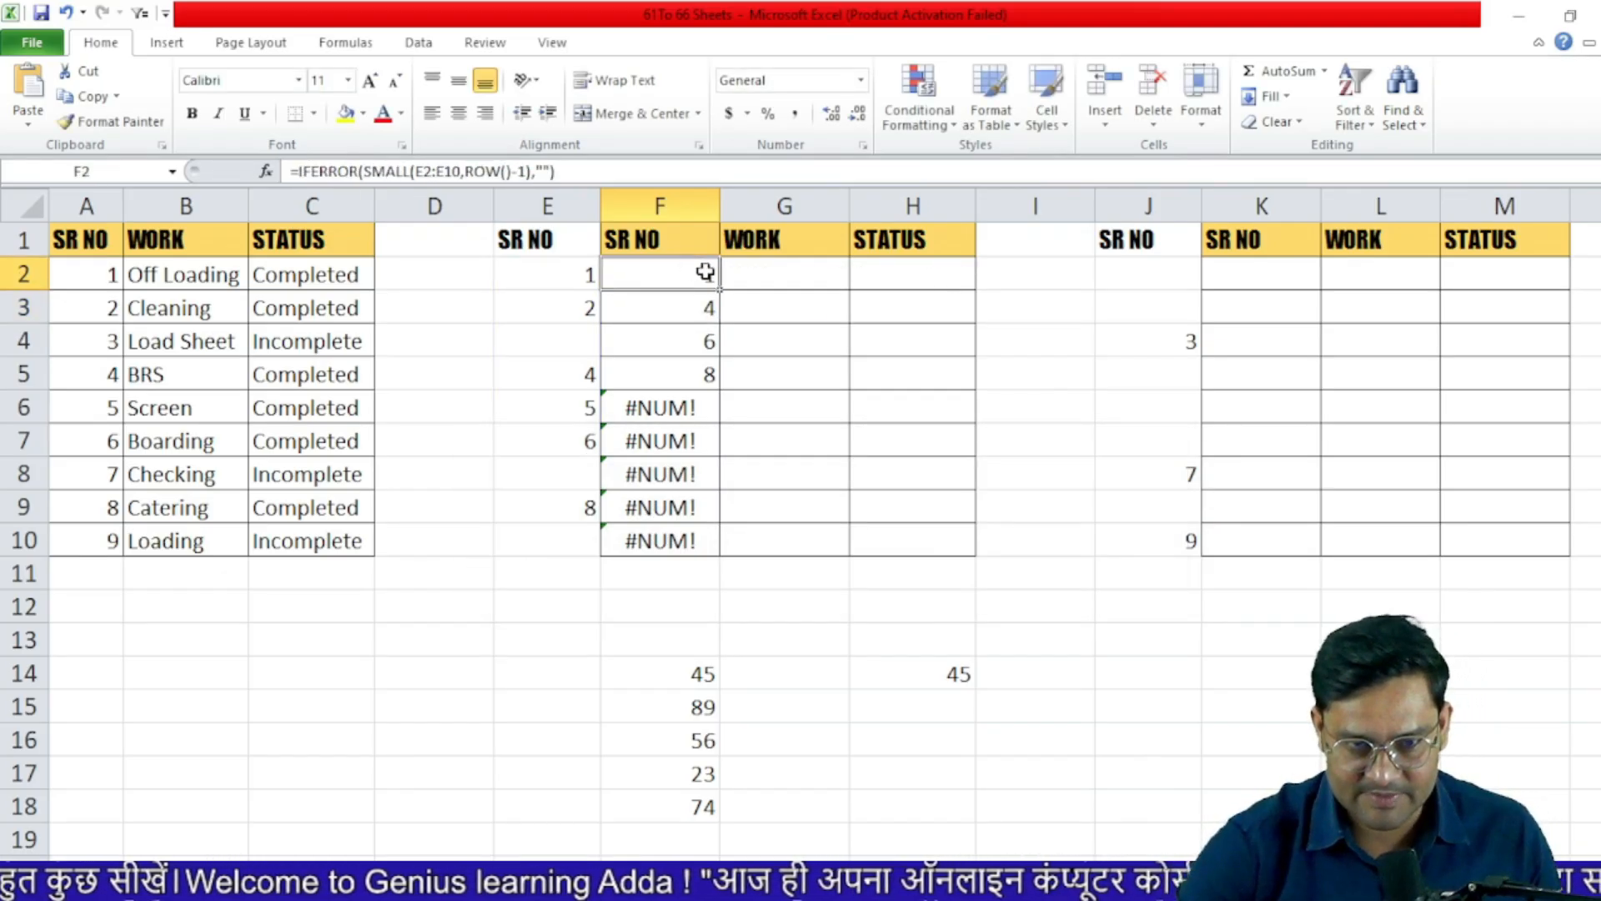
{"action": "left_click_drag", "start_coordinate": [721, 291], "coordinate": [722, 552]}
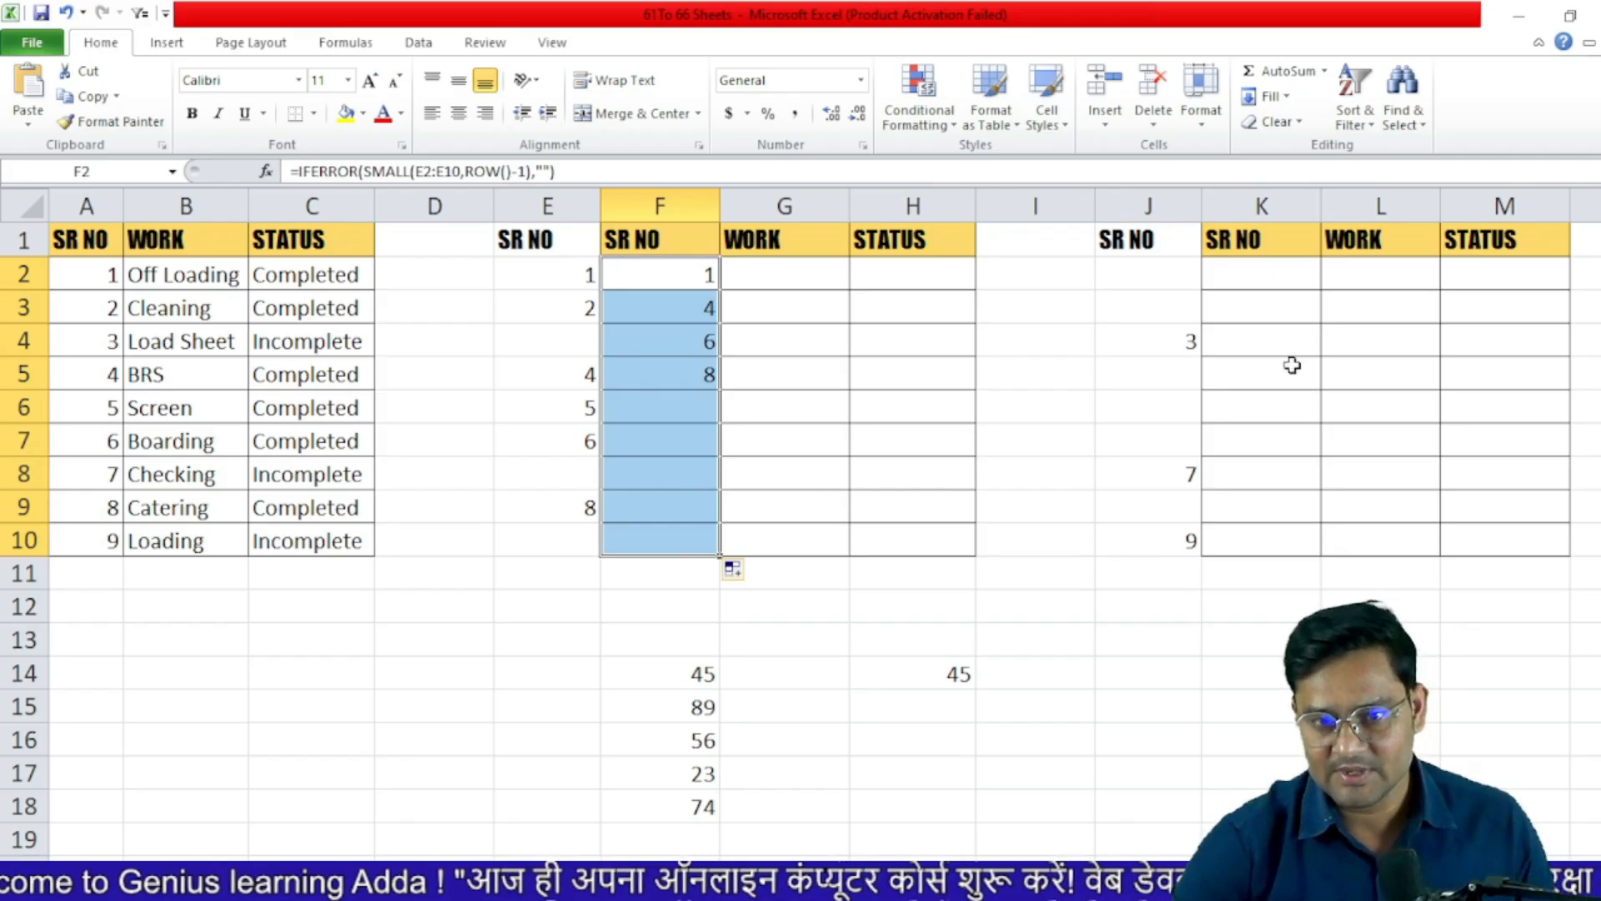
- Enter =SMALL($J$2:$J$10,ROW()-1) in cell K2, accepting the proposed closing-parenthesis correction, and fill it down to K10
{"action": "left_click", "coordinate": [1235, 278]}
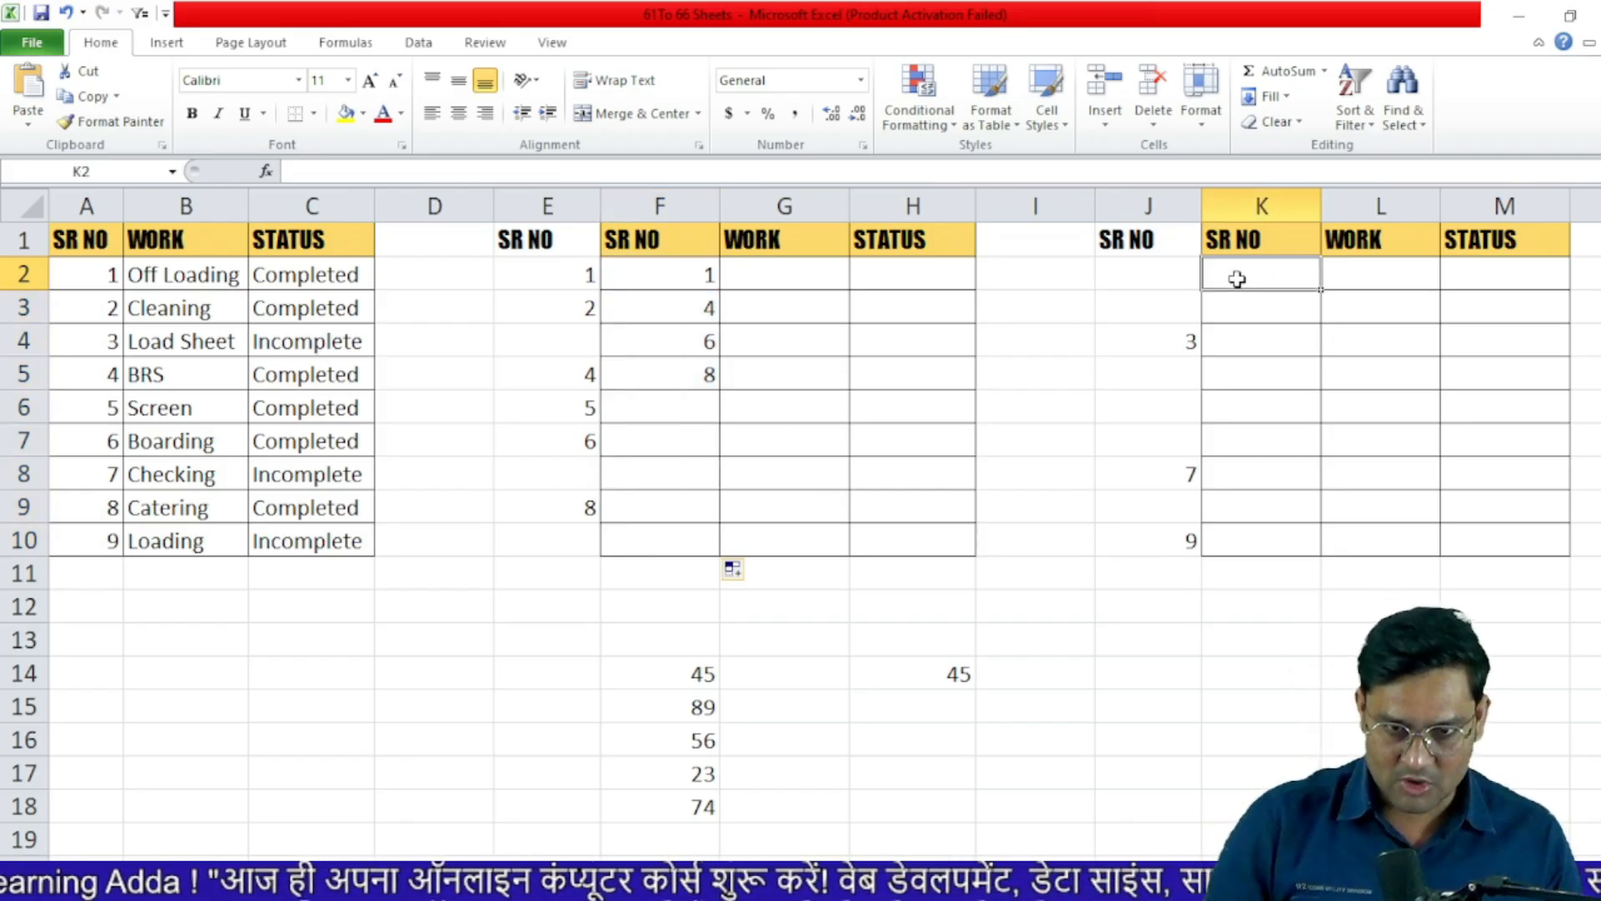
{"action": "type", "text": "S"}
{"action": "key", "text": "BackSpace"}
{"action": "type", "text": "=SMALL("}
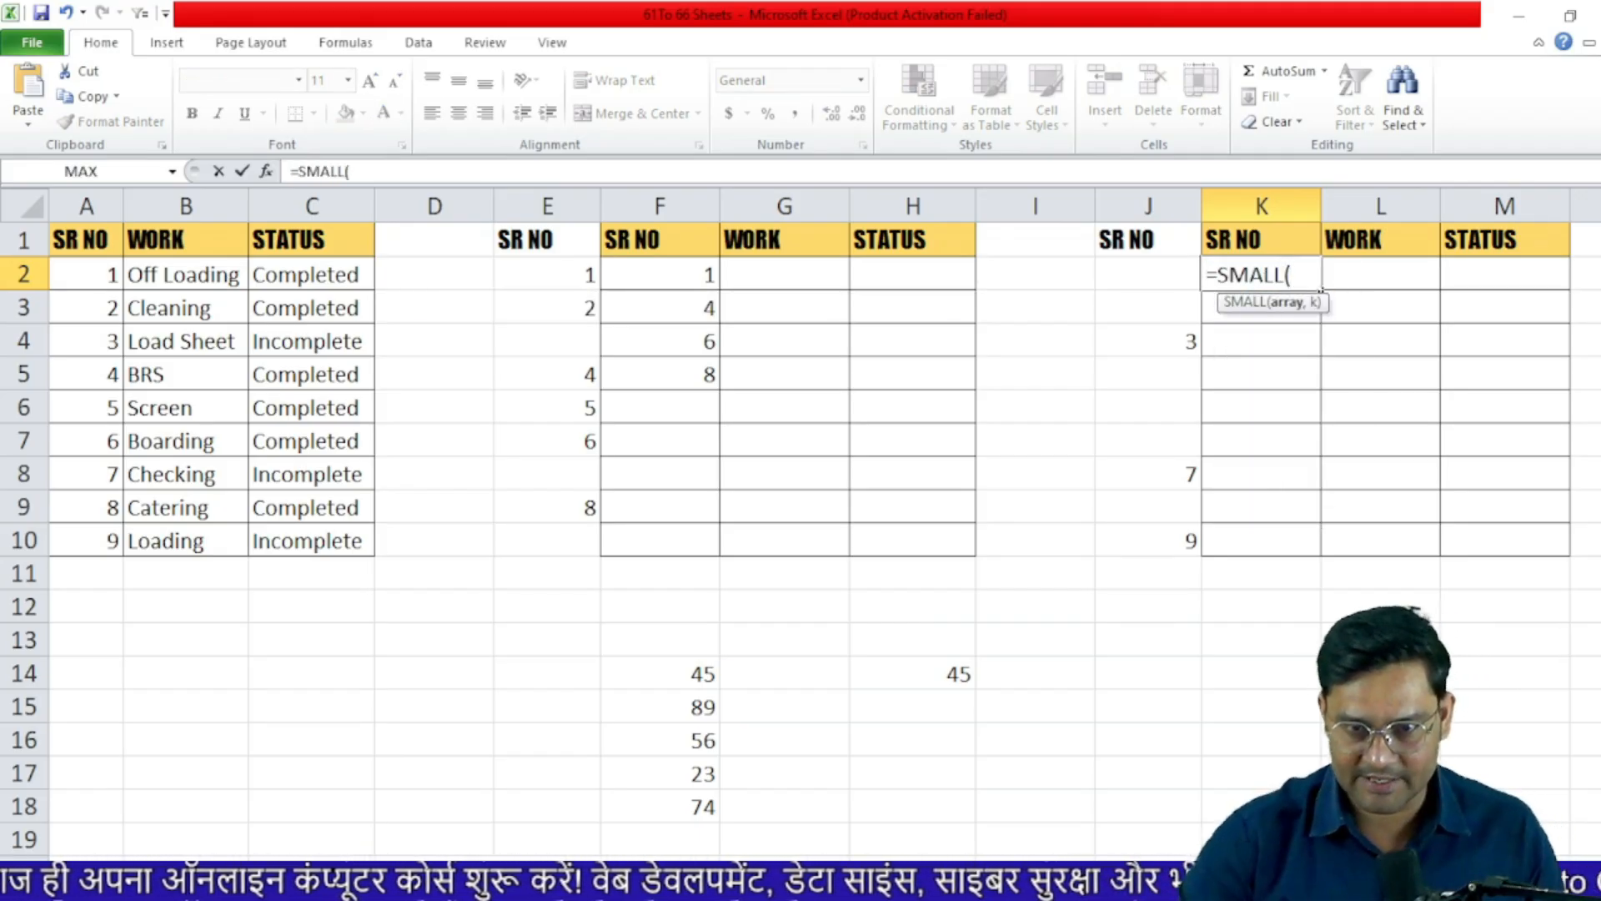
{"action": "left_click_drag", "start_coordinate": [1164, 265], "coordinate": [1197, 540]}
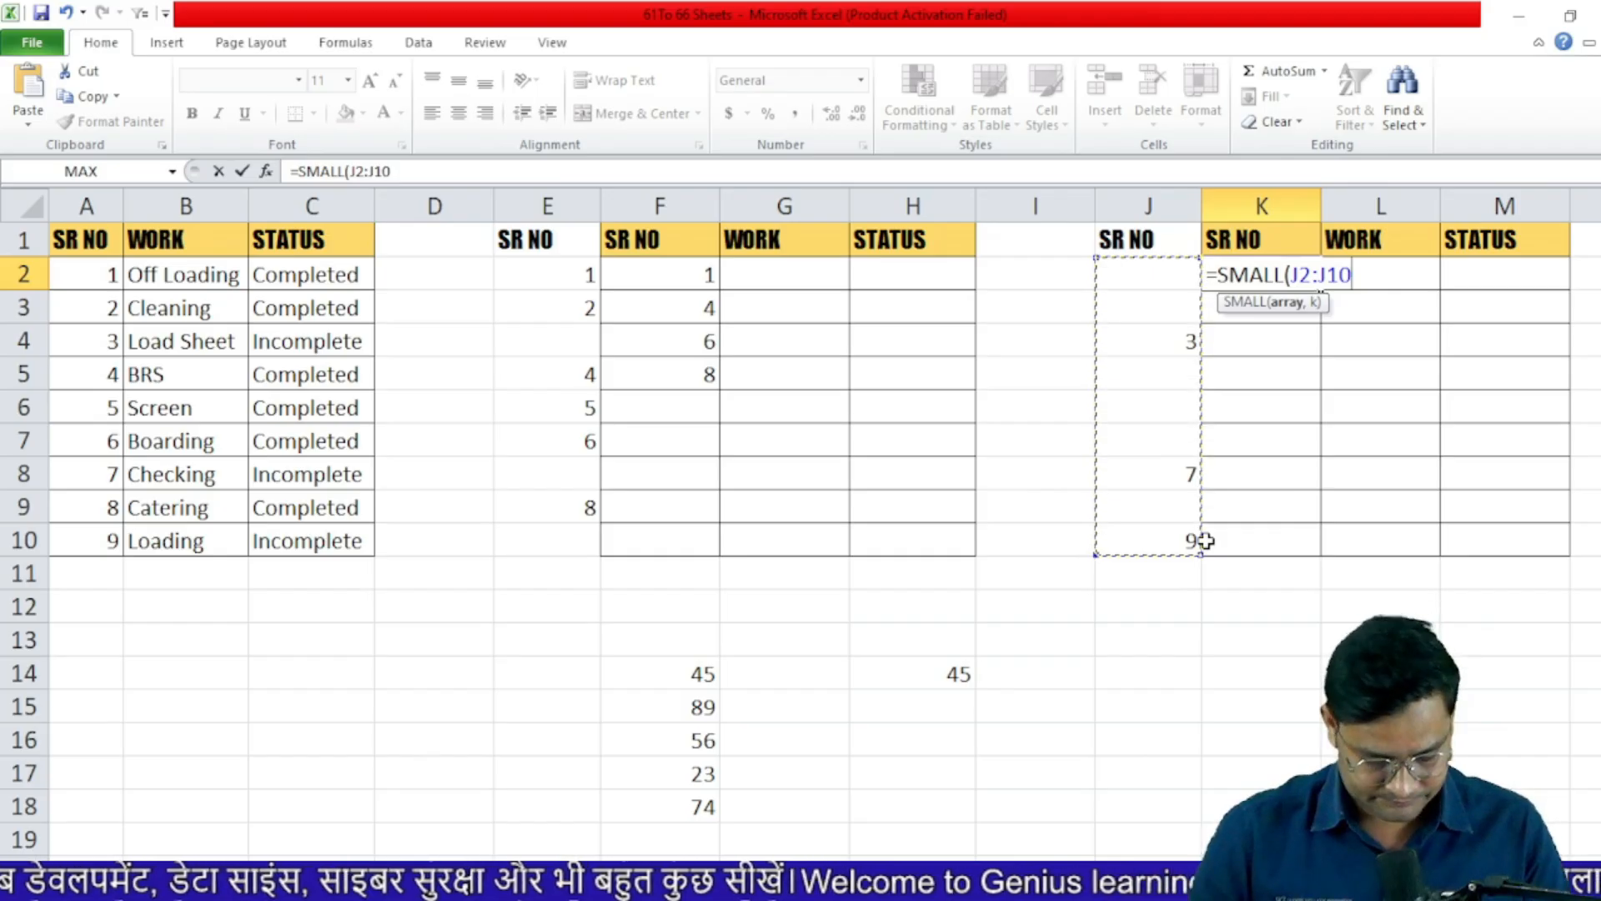
{"action": "key", "text": "F4"}
{"action": "type", "text": ","}
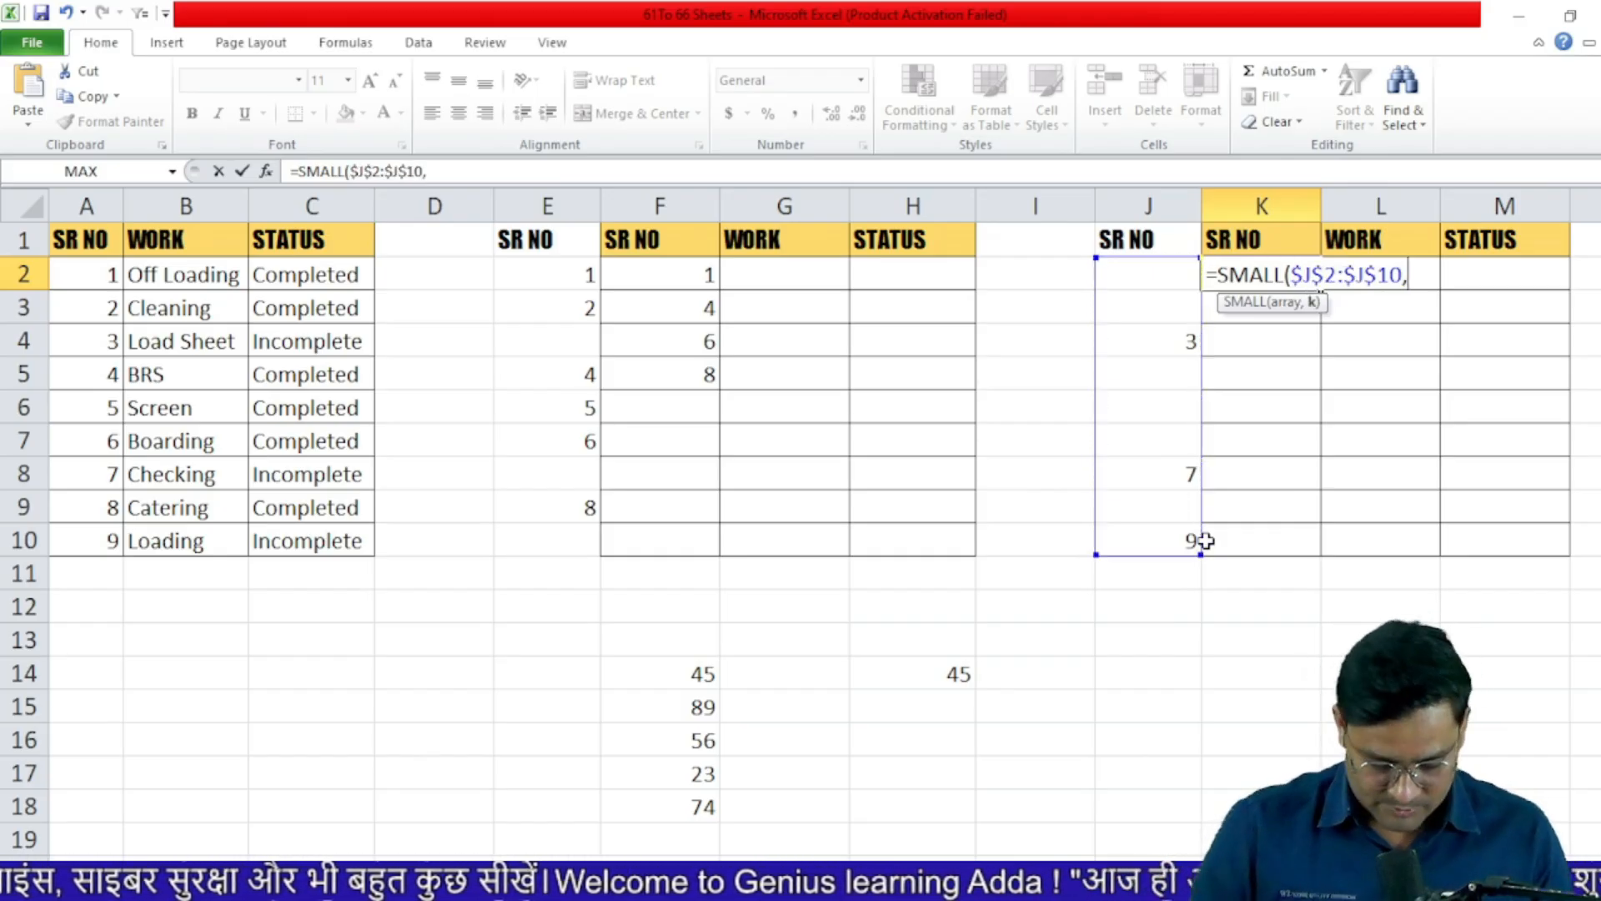
{"action": "type", "text": "ROW"}
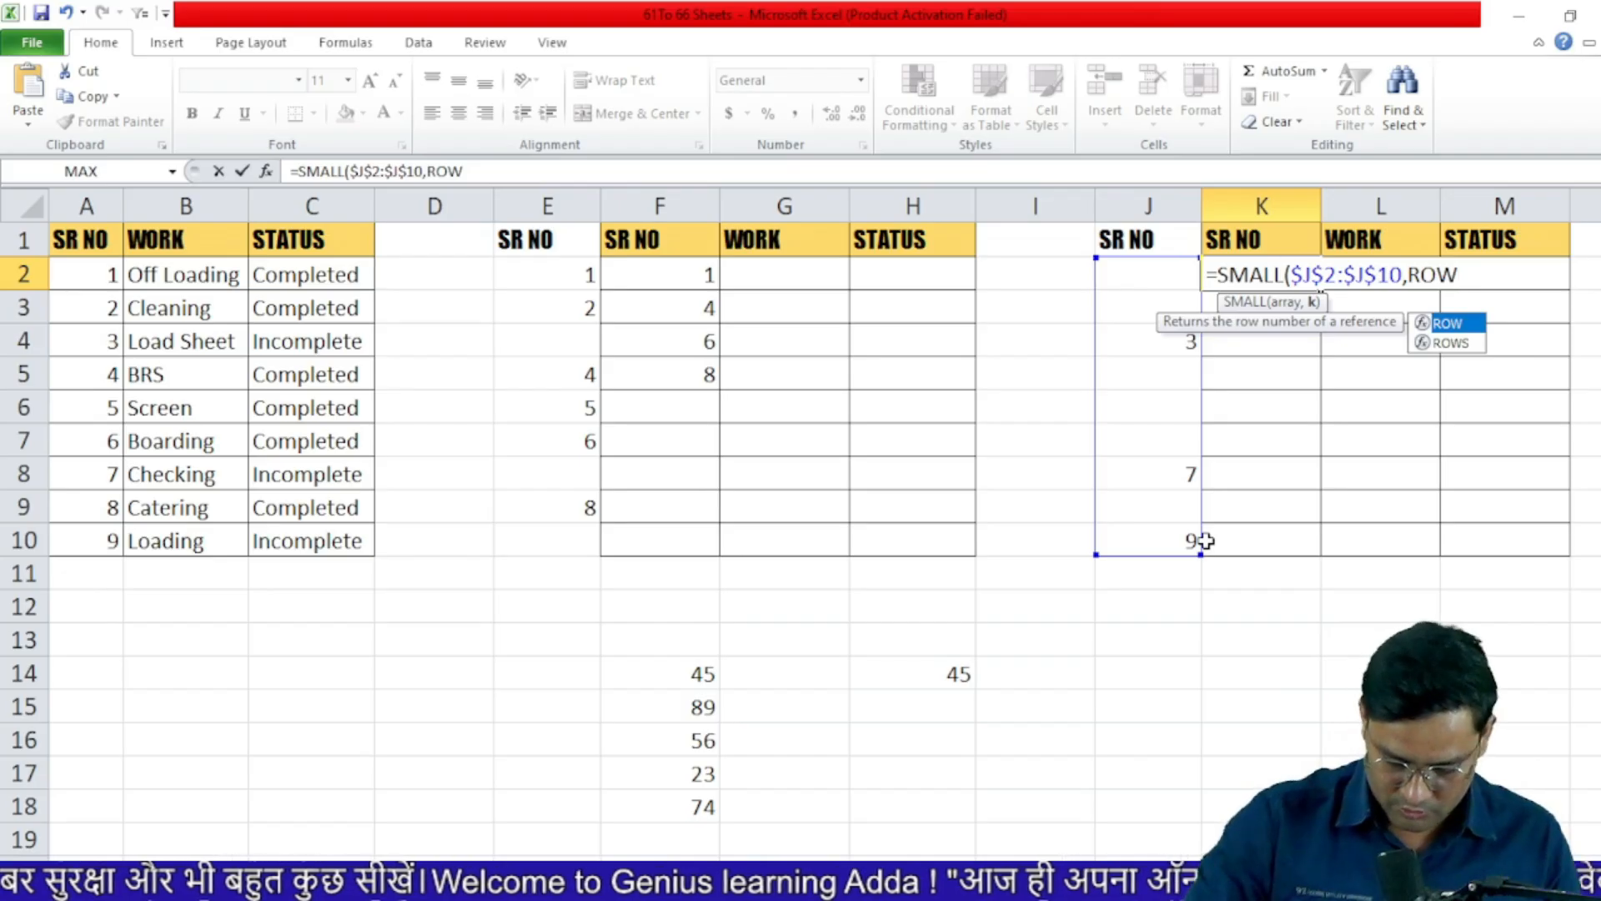
{"action": "type", "text": "()"}
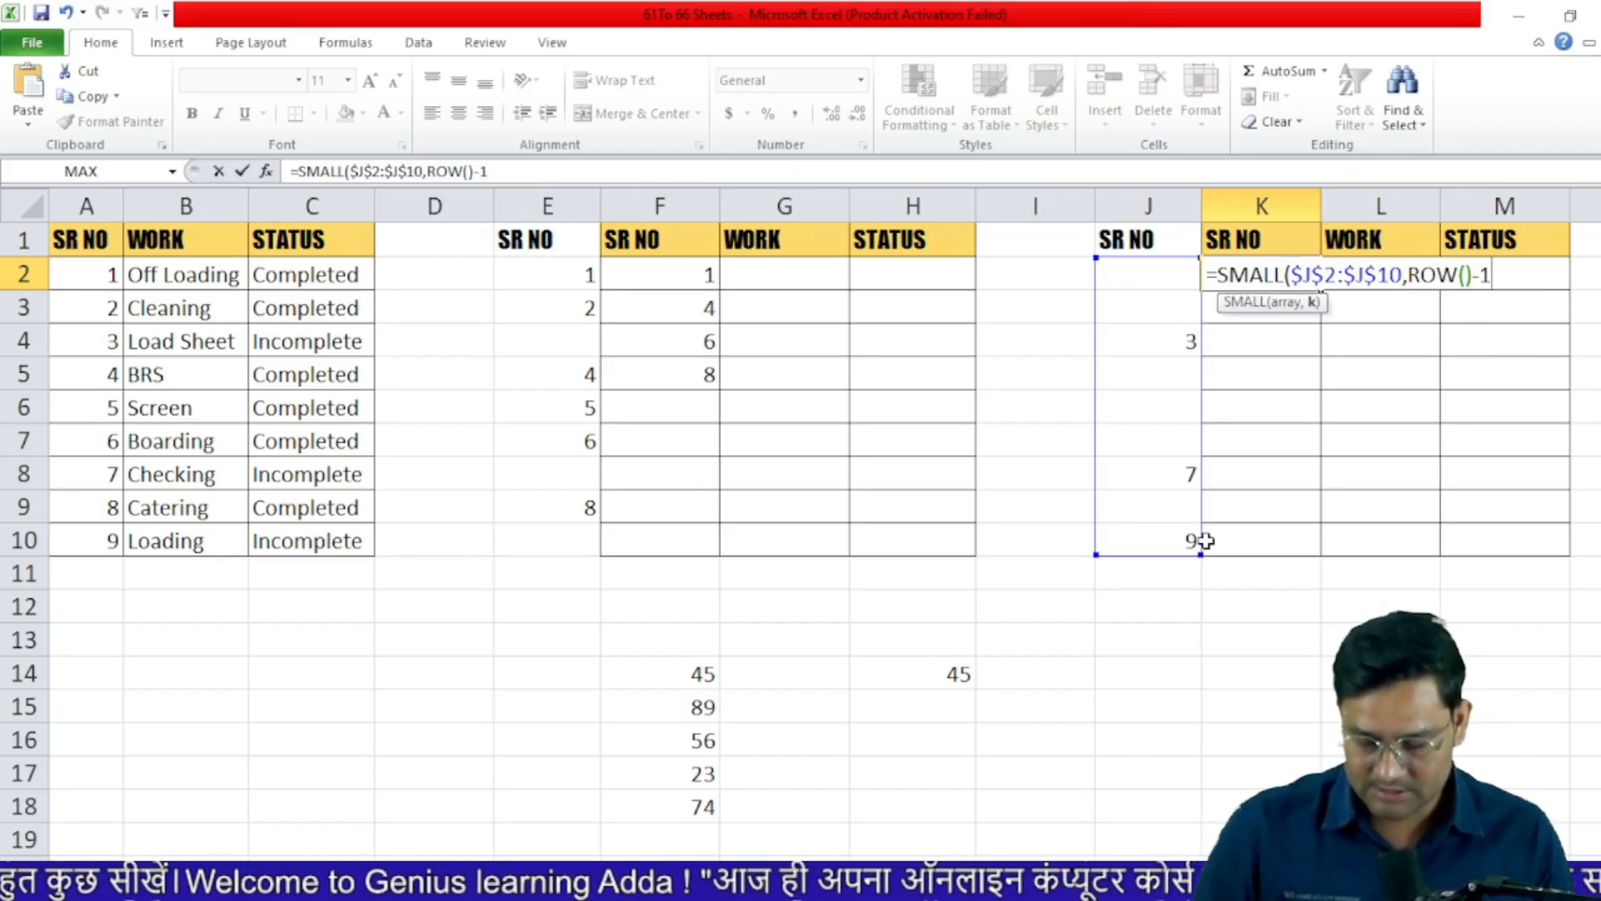
{"action": "type", "text": "-1"}
{"action": "key", "text": "Return"}
{"action": "key", "text": "Return"}
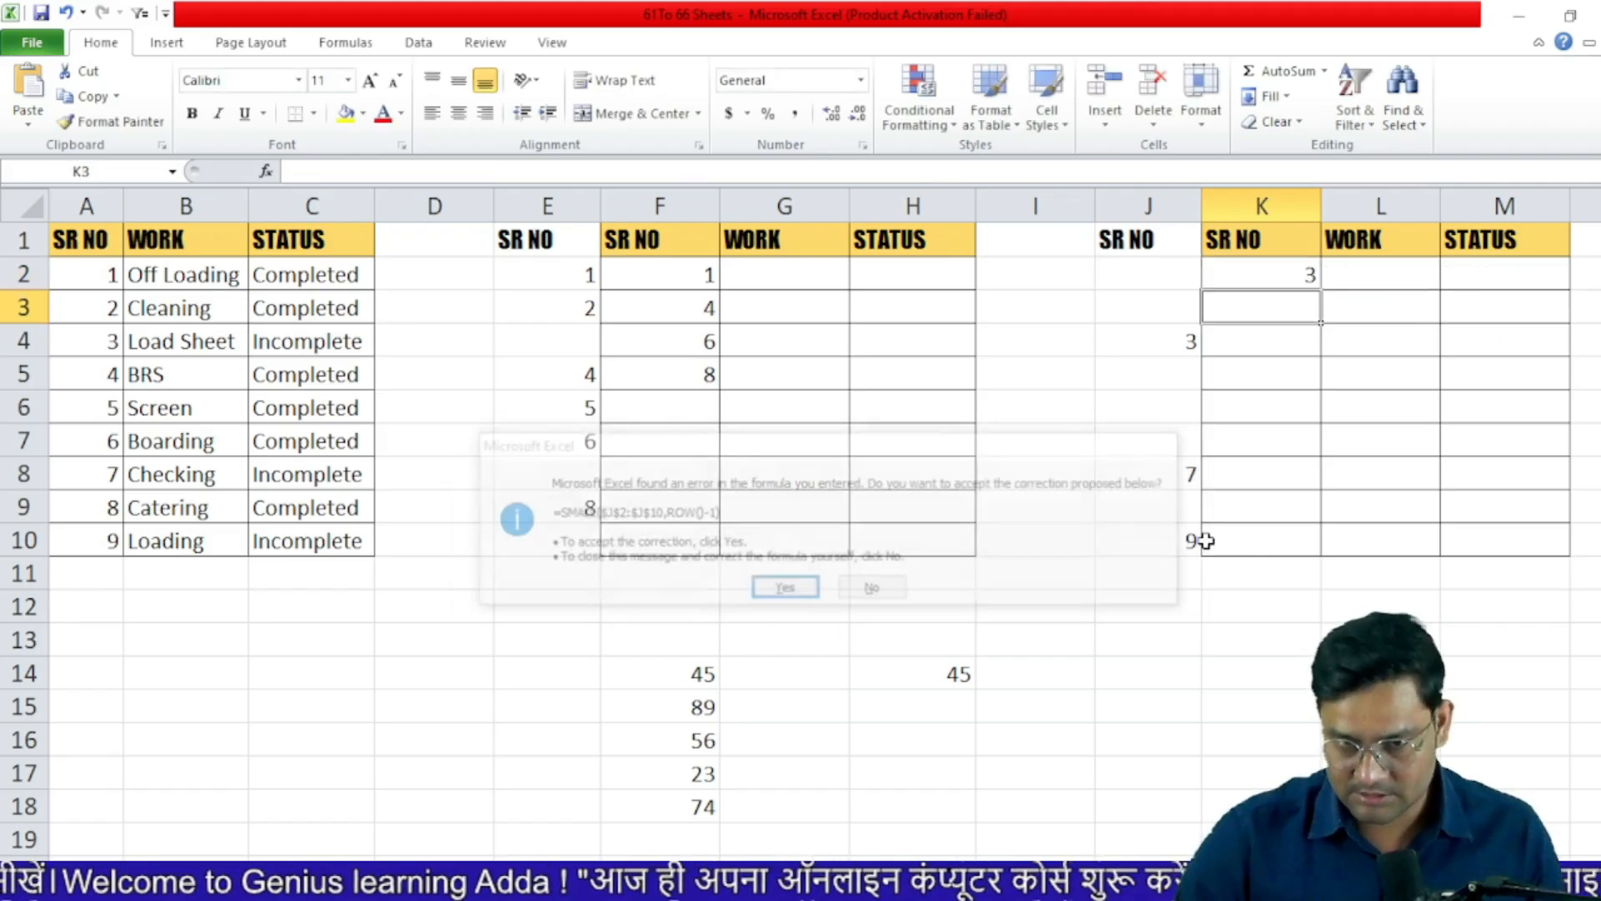
{"action": "left_click", "coordinate": [1288, 272]}
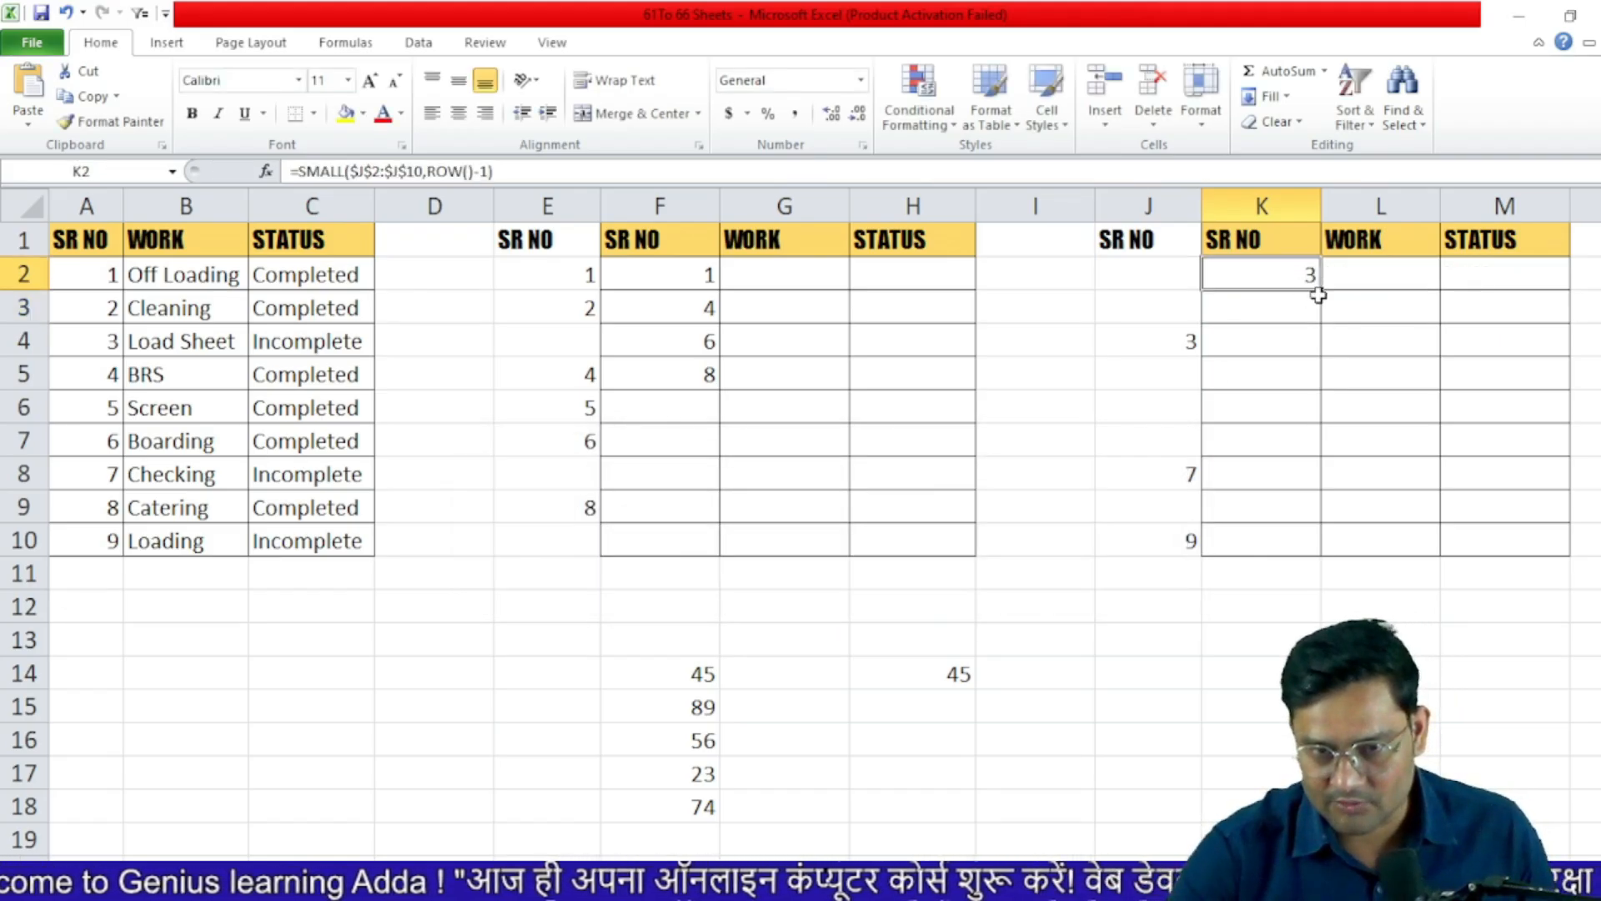
{"action": "left_click_drag", "start_coordinate": [1321, 291], "coordinate": [1317, 546]}
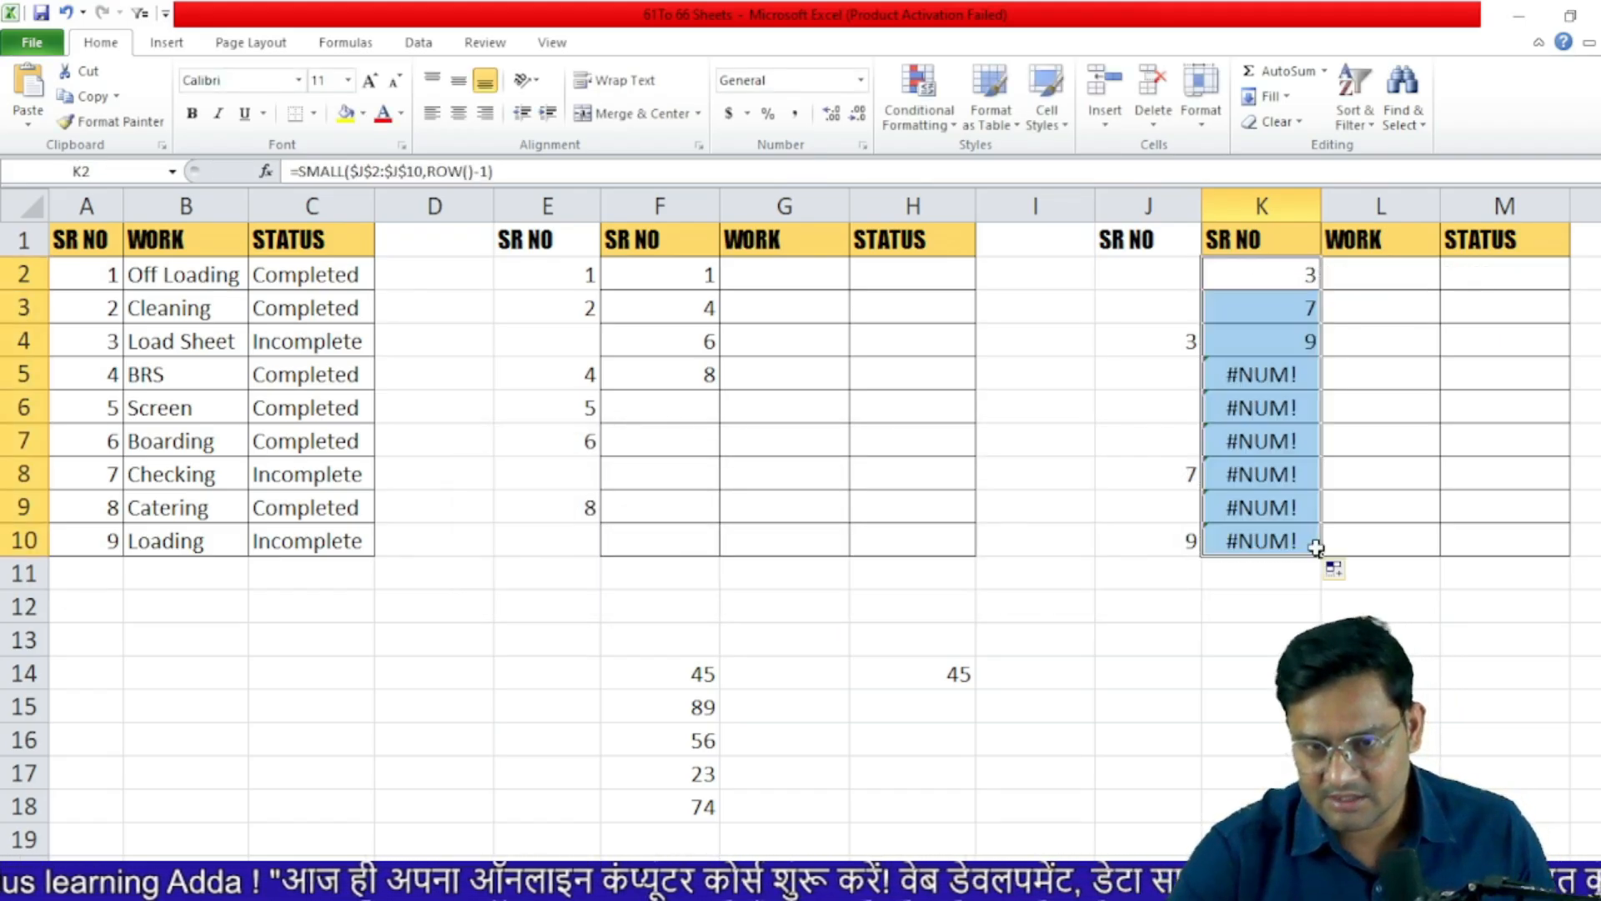
- Wrap the K2 formula in IFERROR as =IFERROR(SMALL($J$2:$J$10,ROW()-1),"") and fill it down to K10
{"action": "left_click", "coordinate": [1278, 274]}
{"action": "double_click", "coordinate": [1282, 278]}
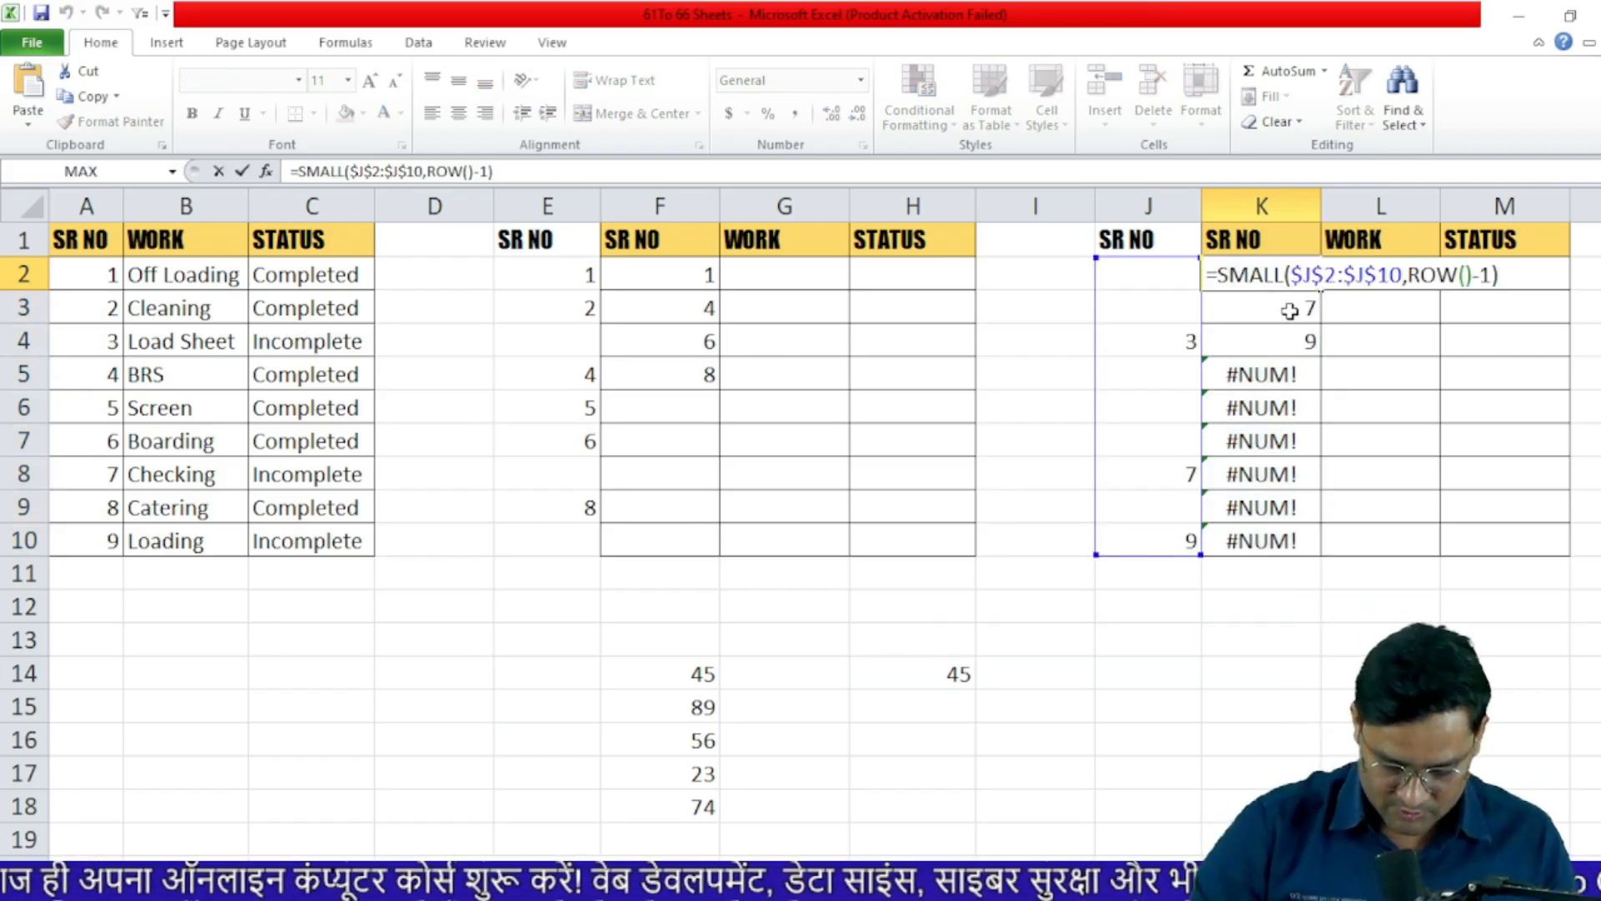
{"action": "type", "text": "IFERROR("}
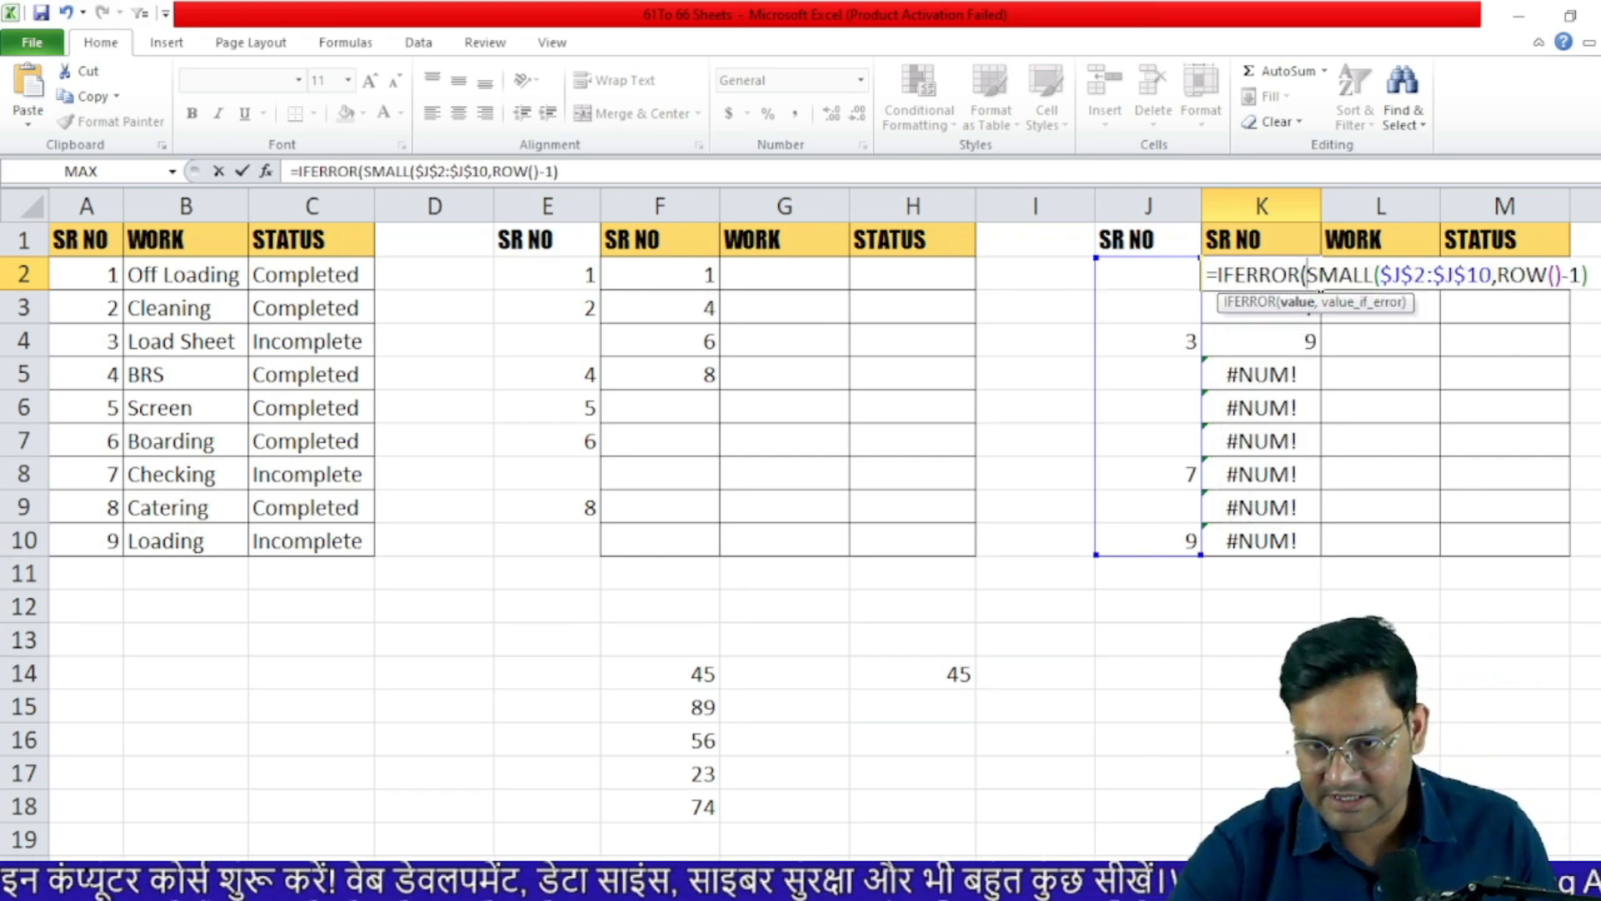
{"action": "type", "text": ","}
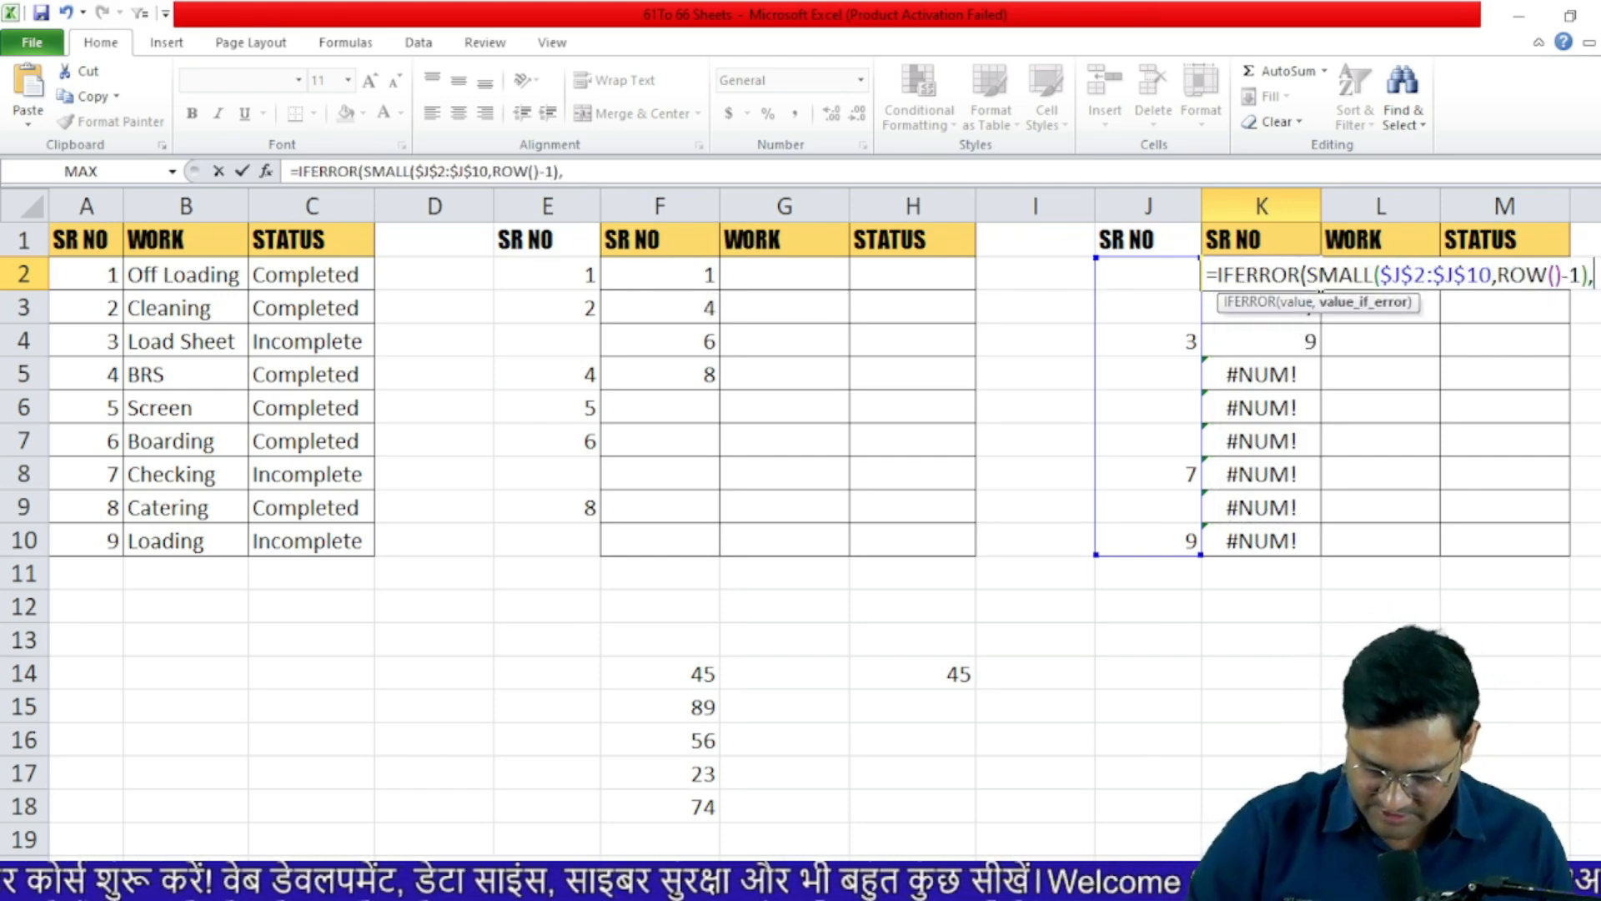
{"action": "type", "text": "\"\""}
{"action": "key", "text": "Return"}
{"action": "key", "text": "Return"}
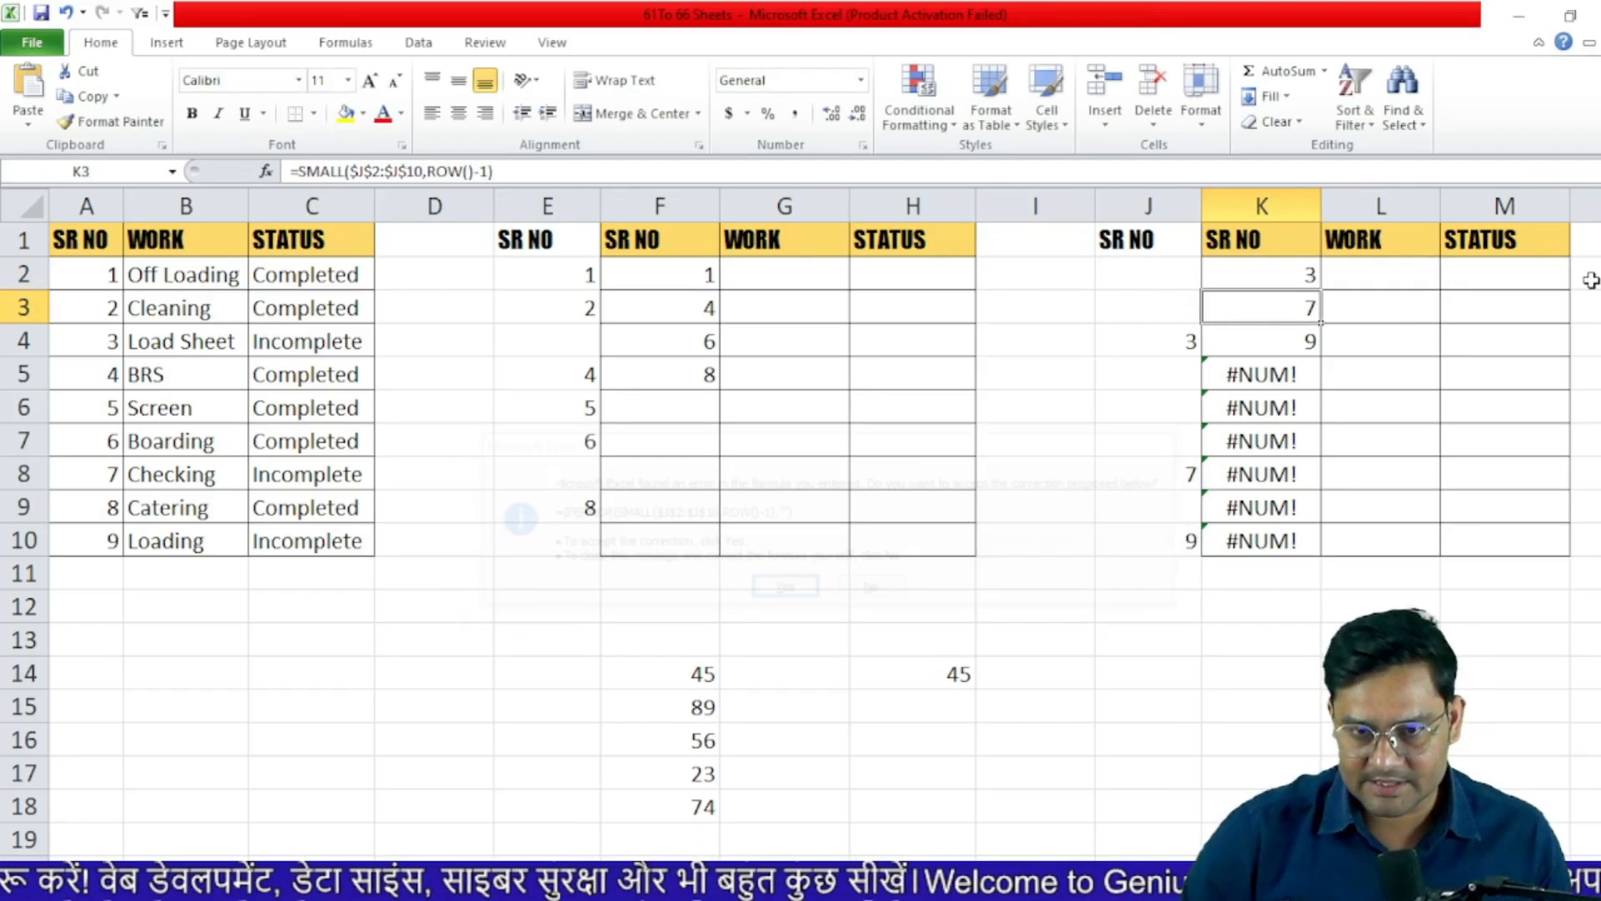
{"action": "left_click", "coordinate": [1298, 271]}
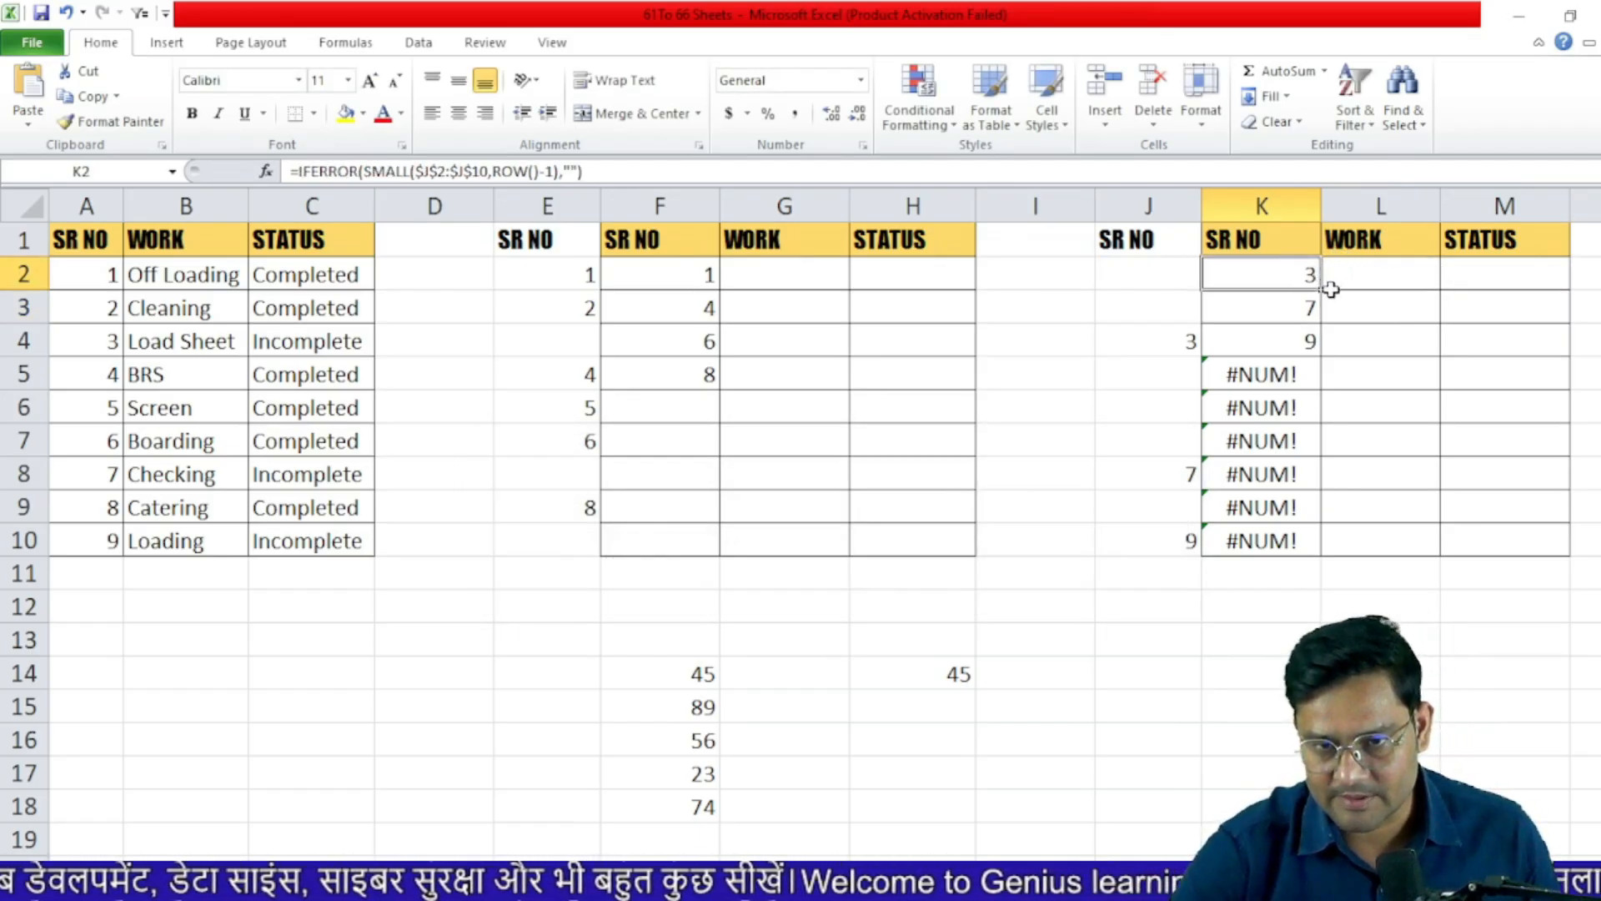
{"action": "left_click_drag", "start_coordinate": [1321, 293], "coordinate": [1318, 546]}
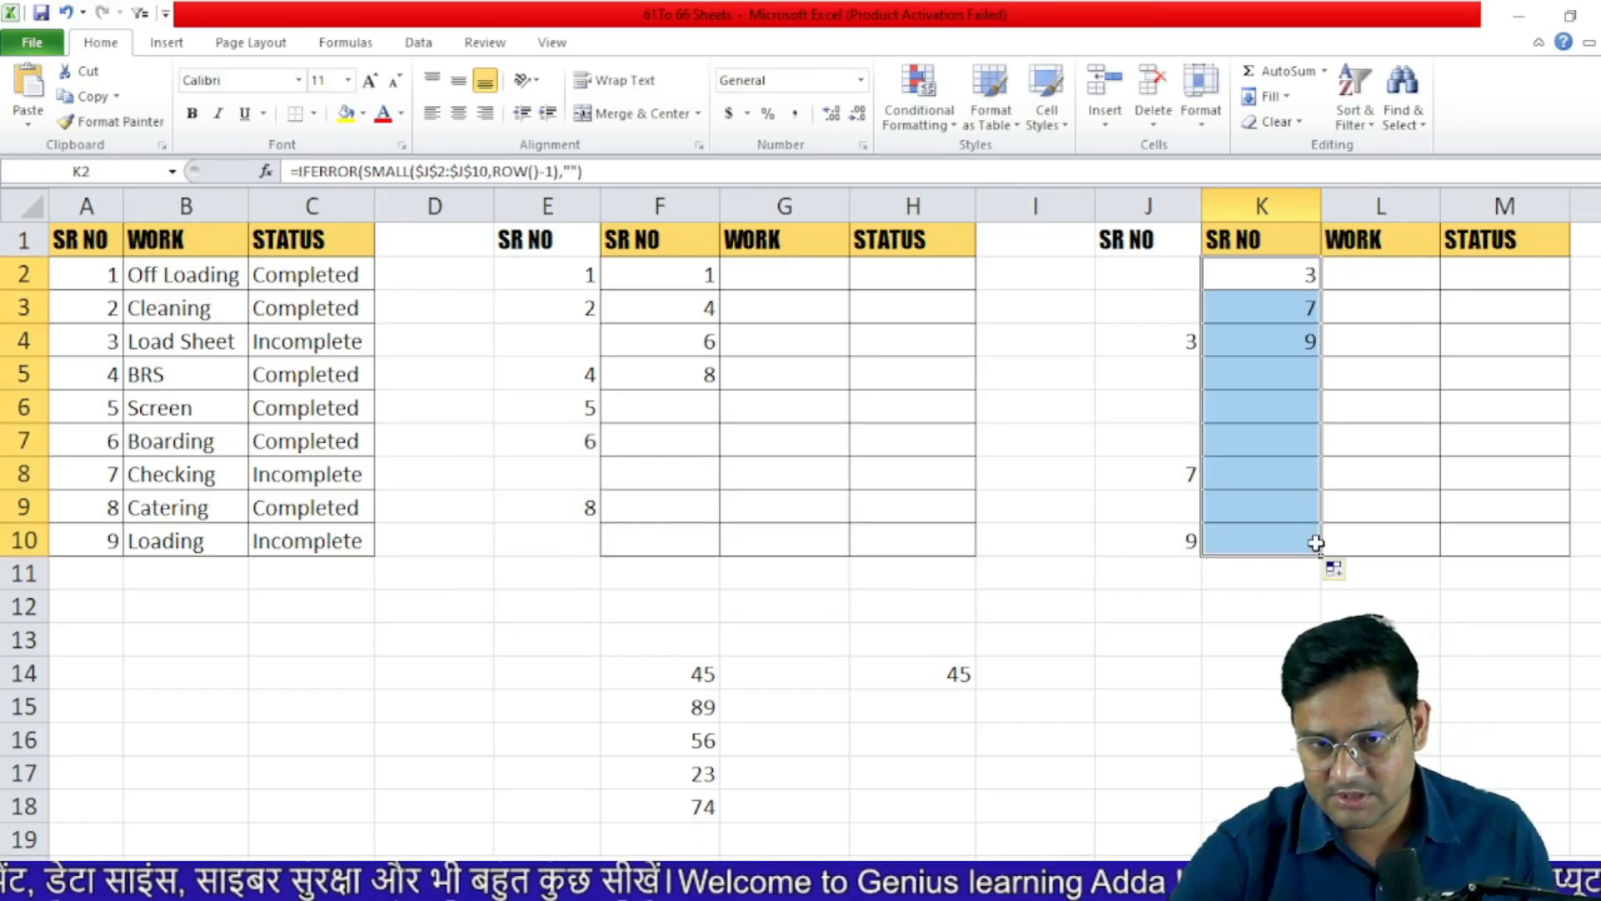
- Enter =VLOOKUP(F2,$A$1:$C$10,2,0) in cell G2 and fill it down to G10
{"action": "left_click", "coordinate": [798, 279]}
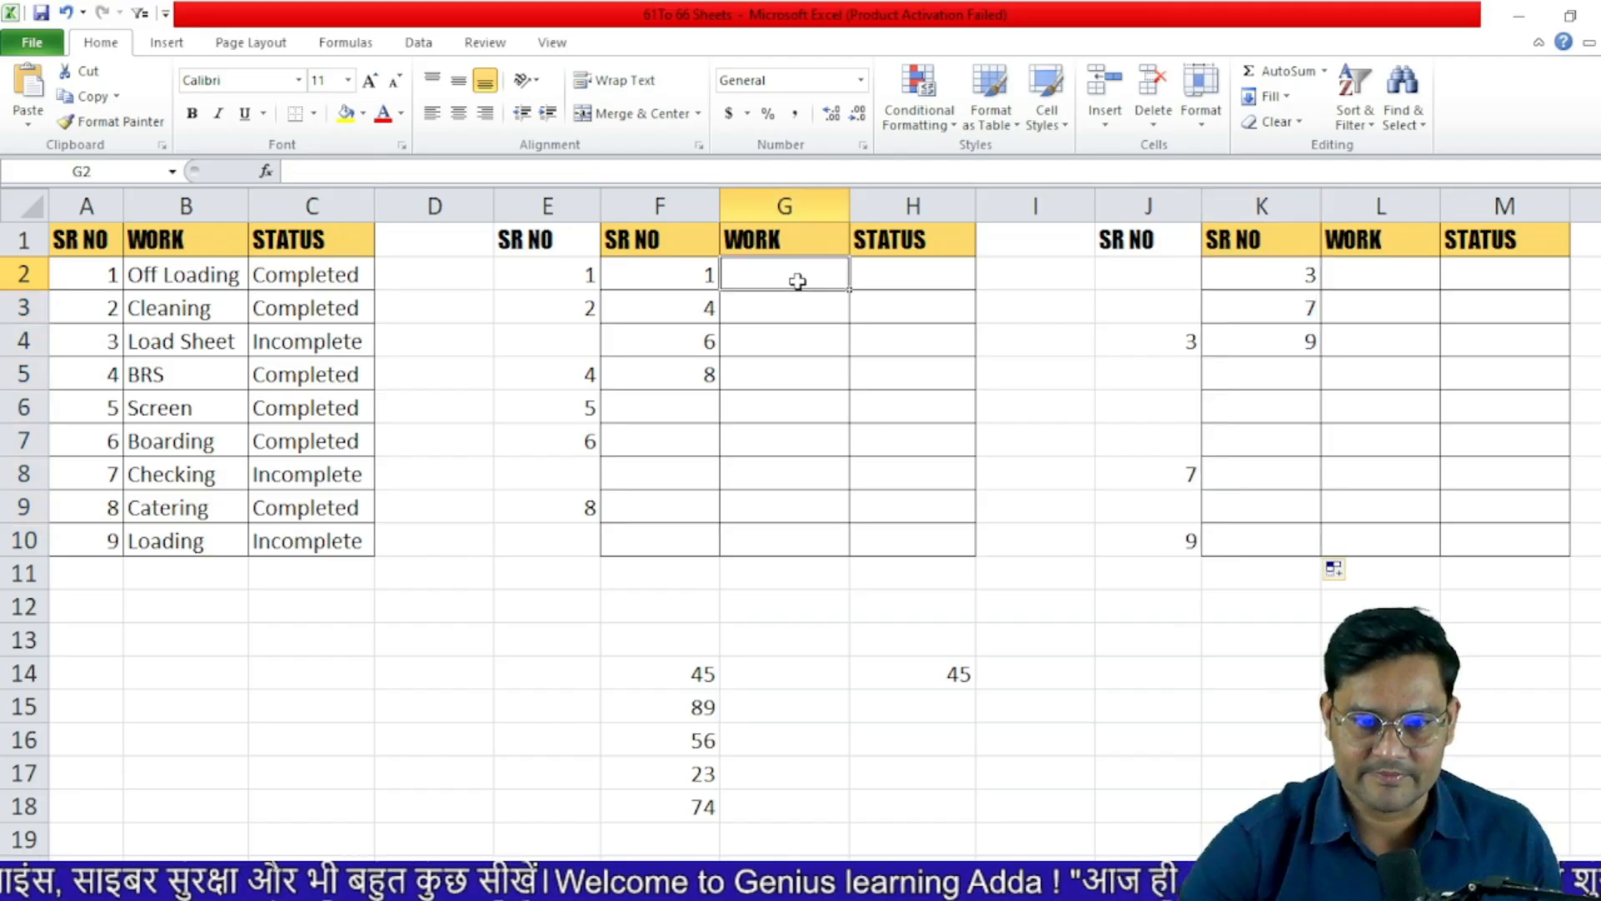
{"action": "type", "text": "=VLOOKUP("}
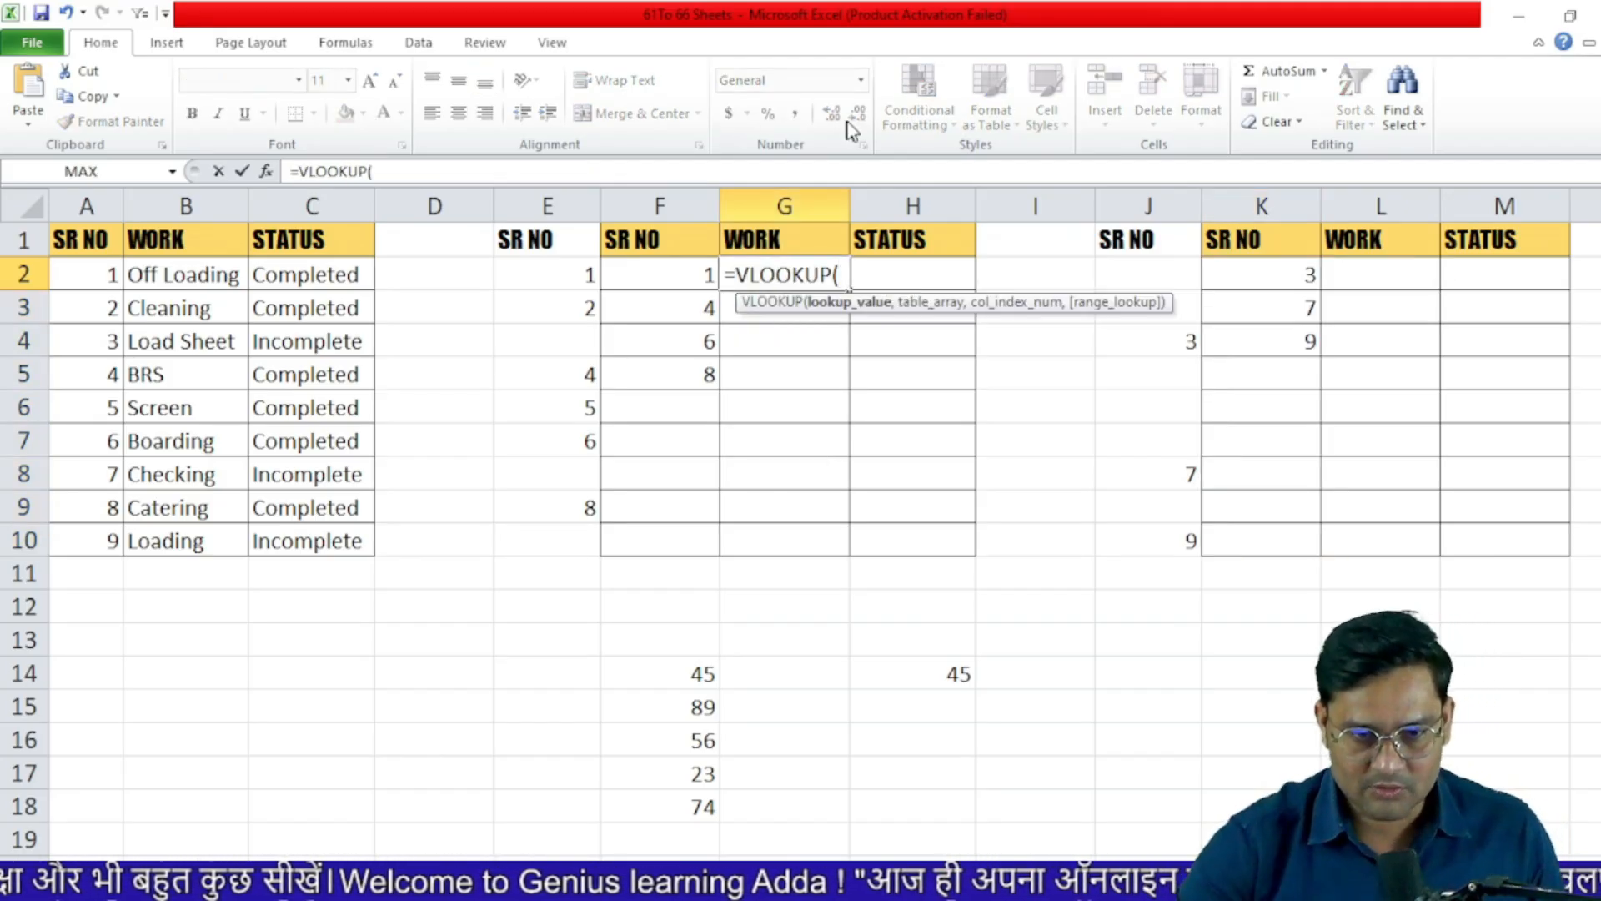
{"action": "left_click", "coordinate": [690, 273]}
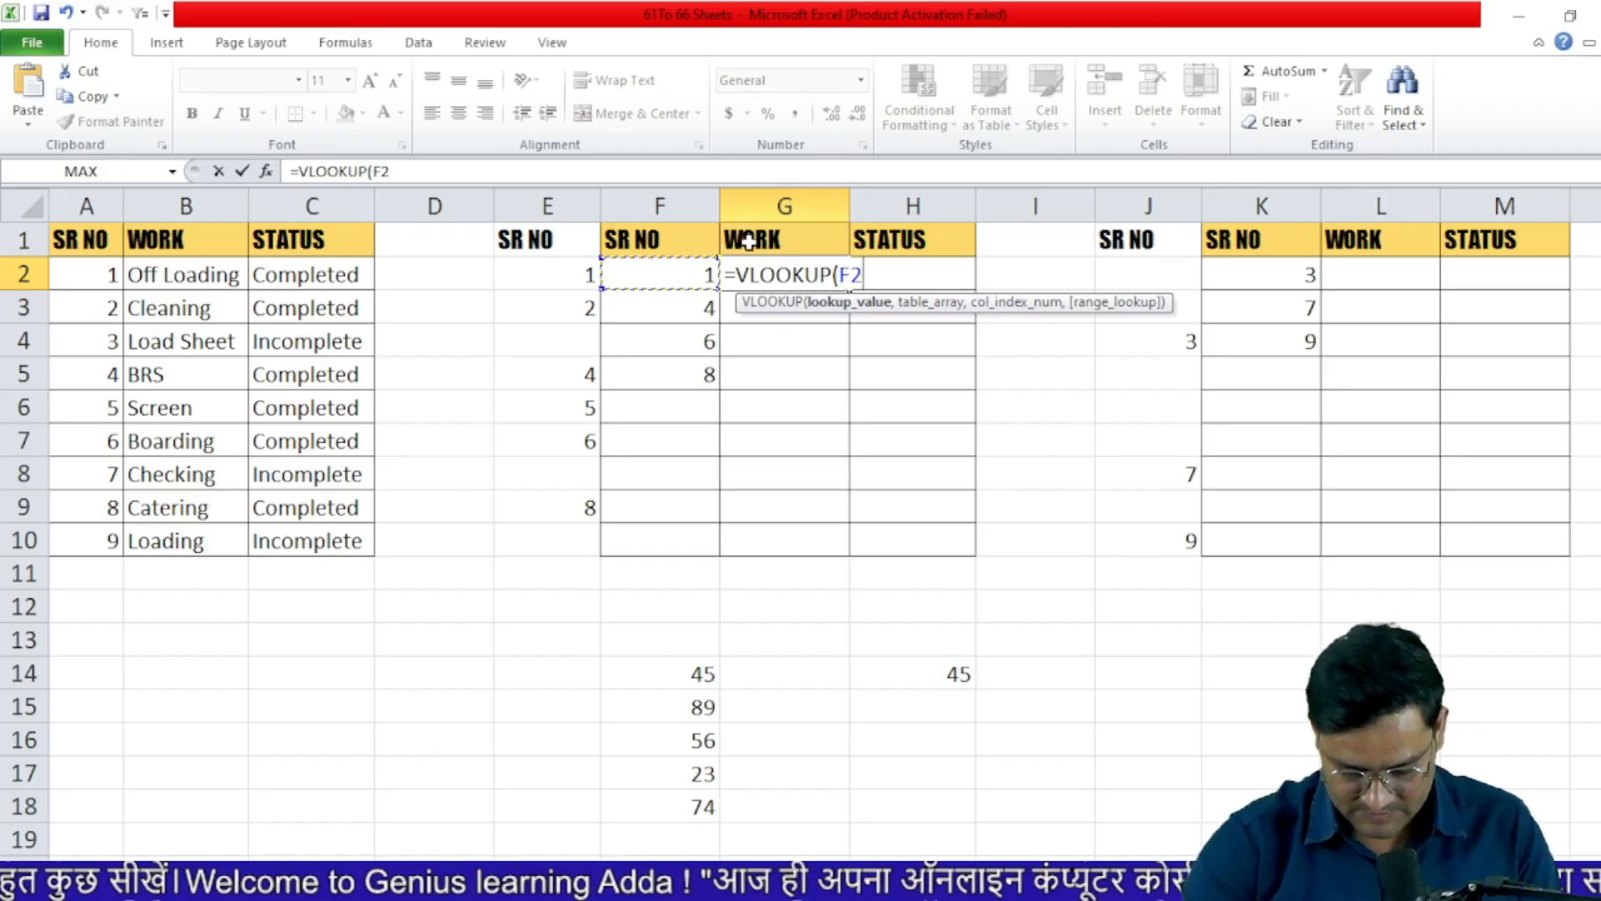
{"action": "type", "text": ","}
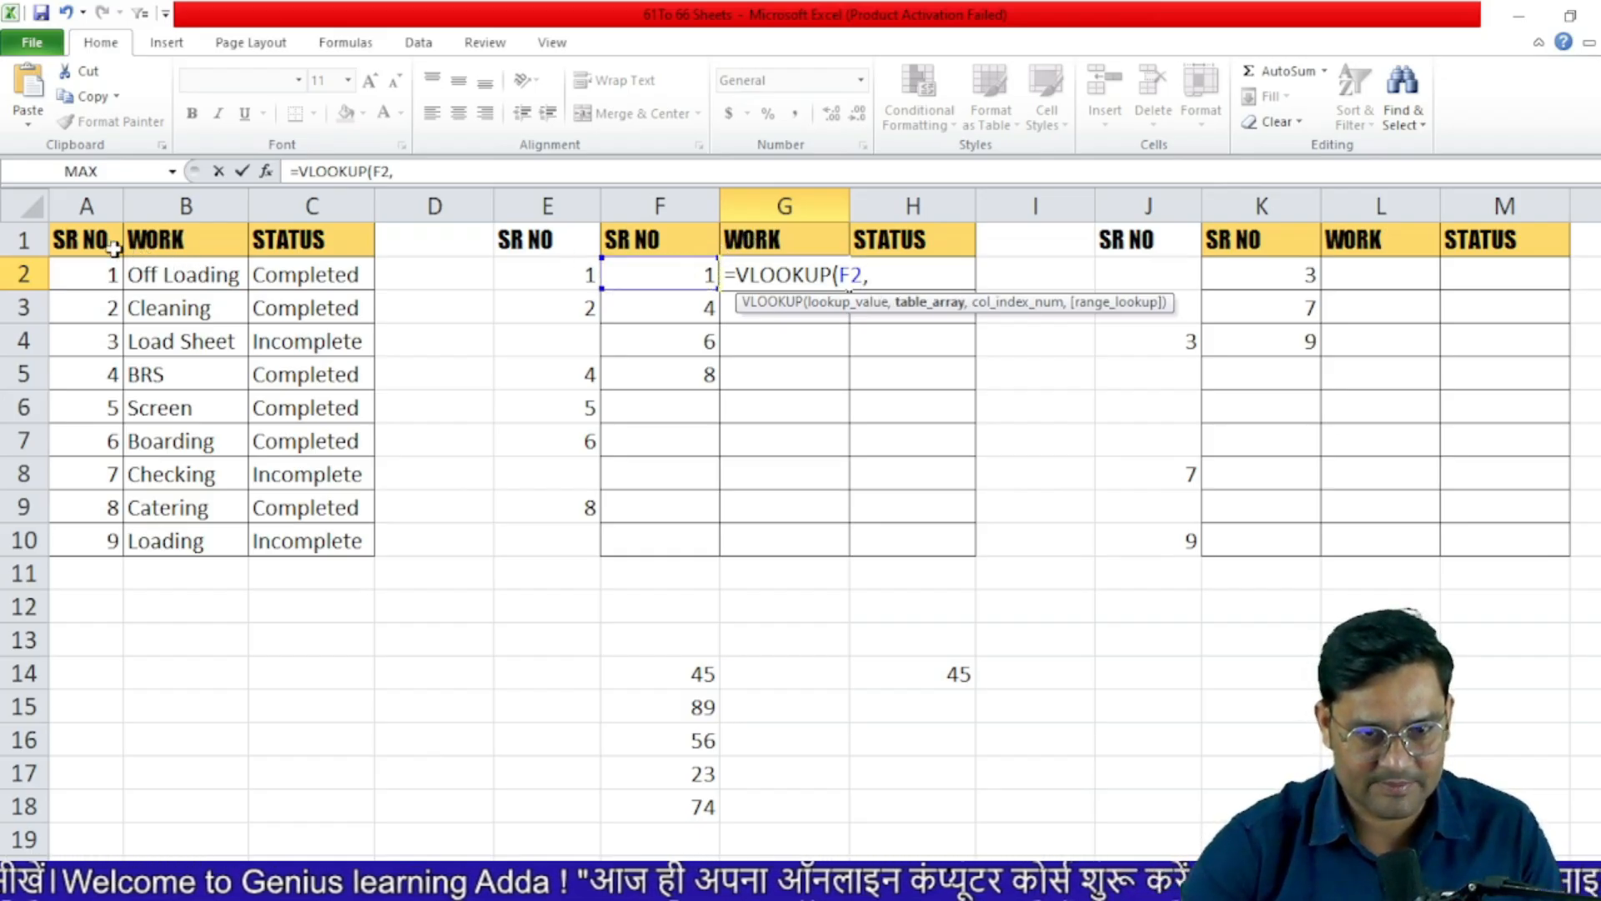
{"action": "left_click_drag", "start_coordinate": [92, 242], "coordinate": [265, 526]}
{"action": "key", "text": "F4"}
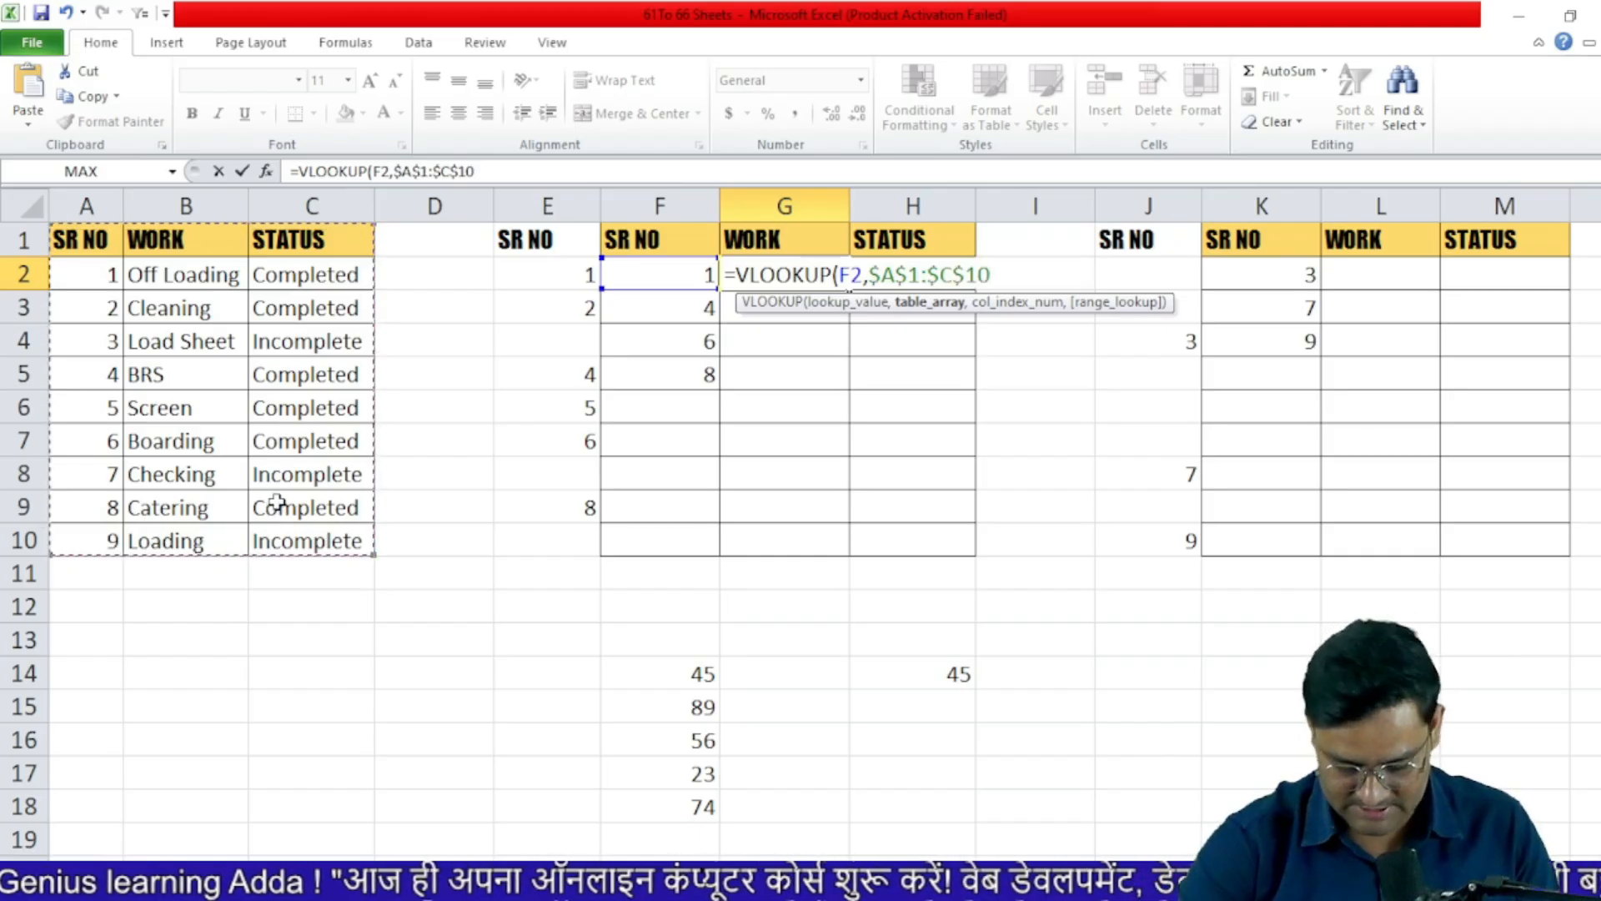
{"action": "type", "text": ","}
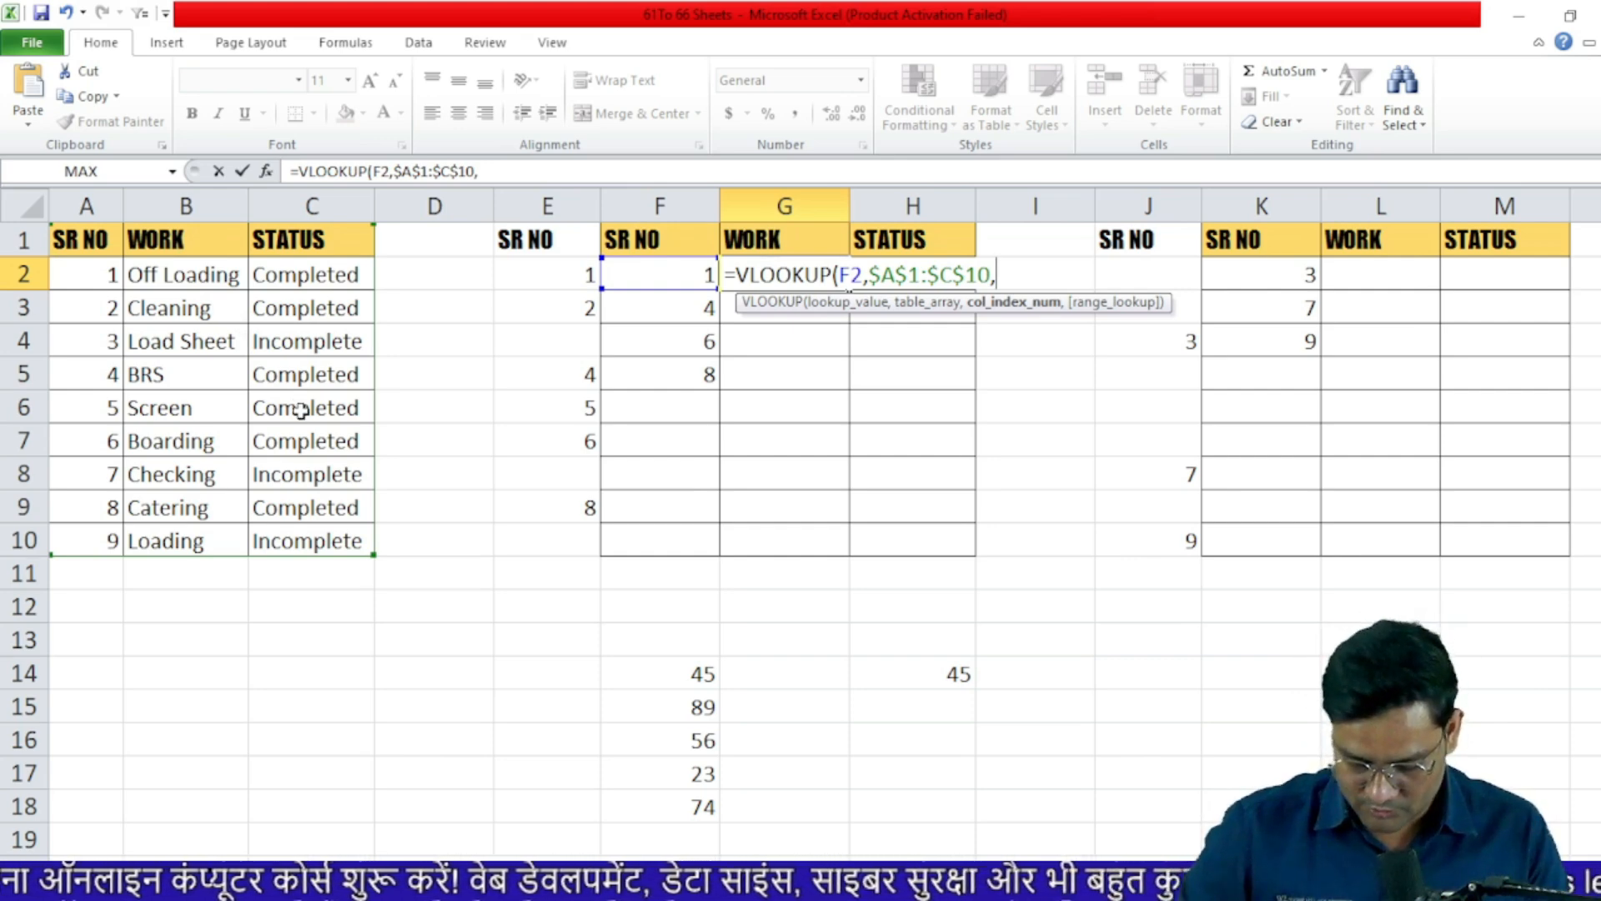
{"action": "type", "text": "2,0"}
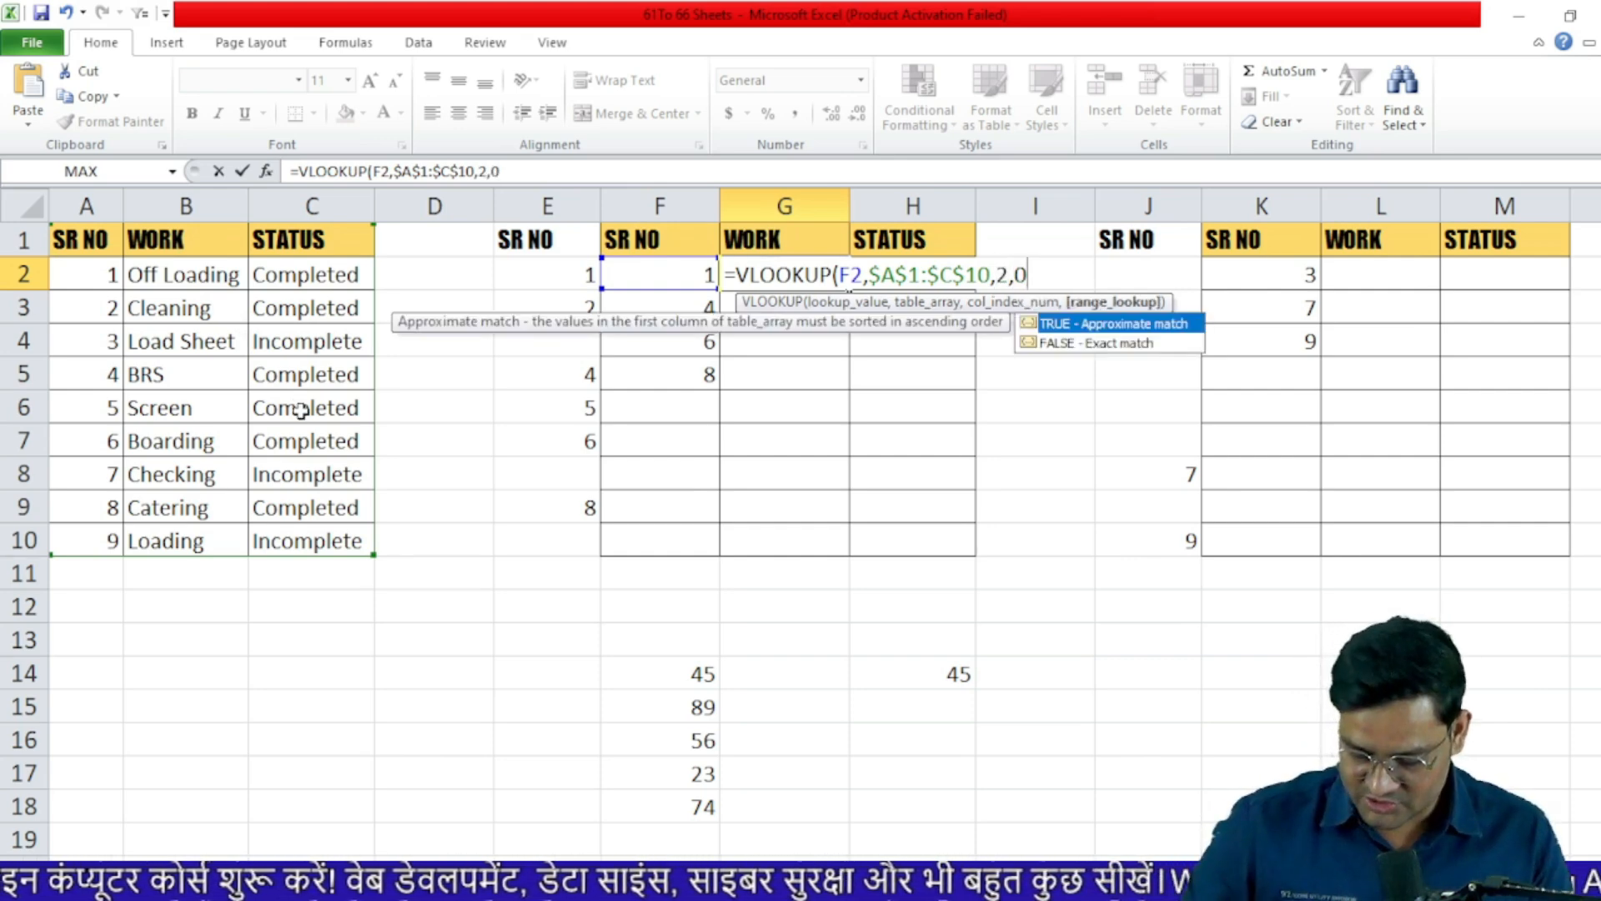
{"action": "key", "text": "Return"}
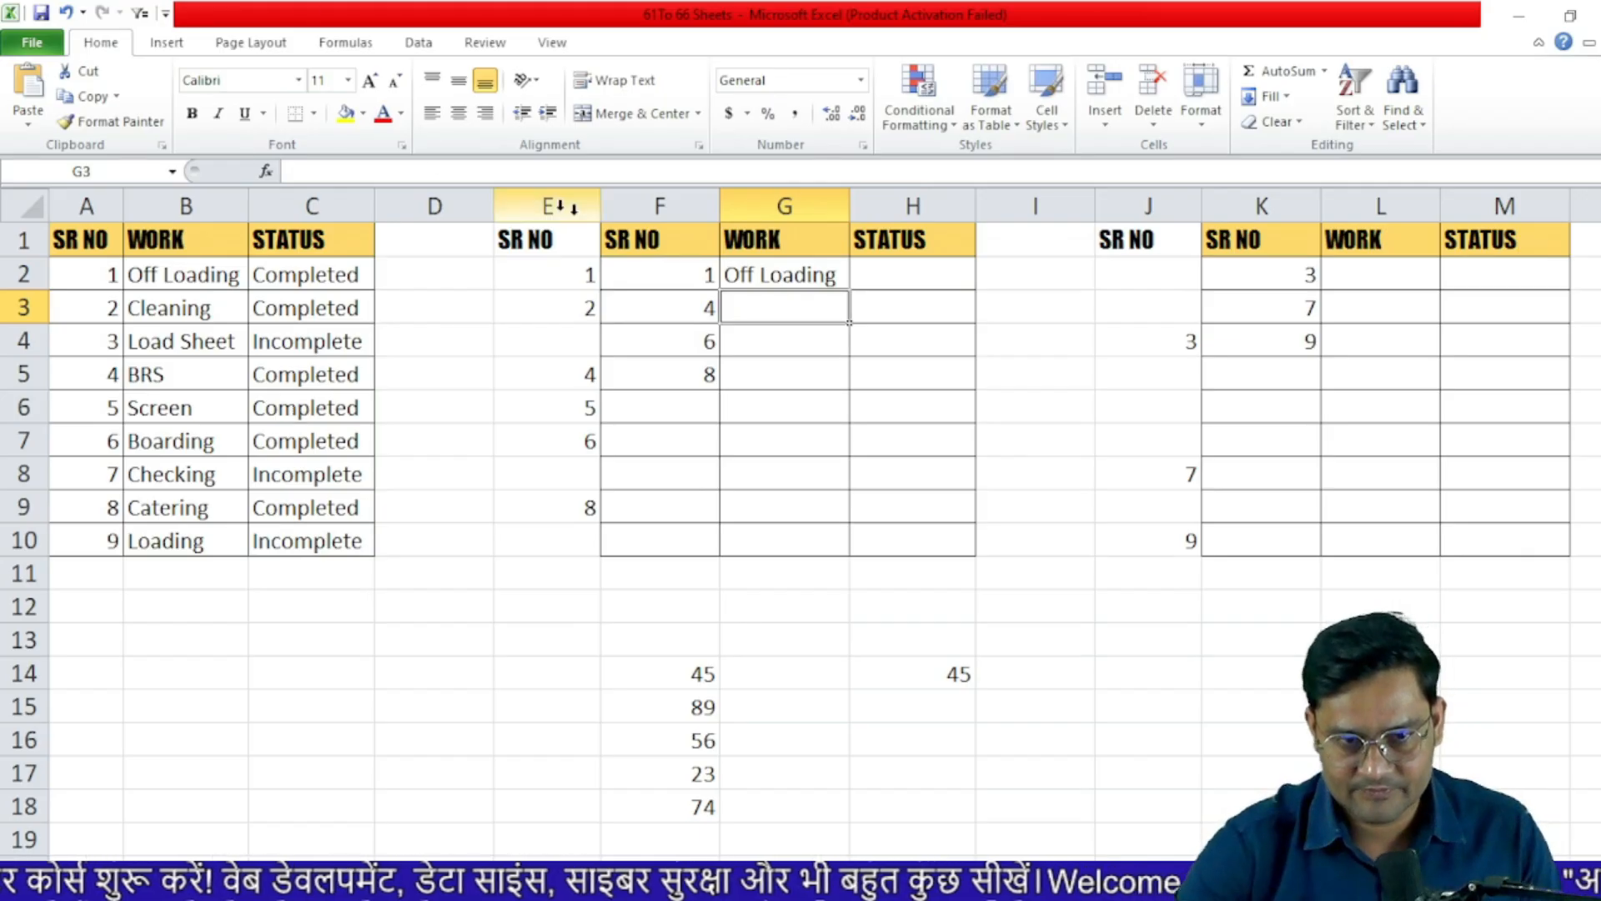
{"action": "left_click", "coordinate": [788, 274]}
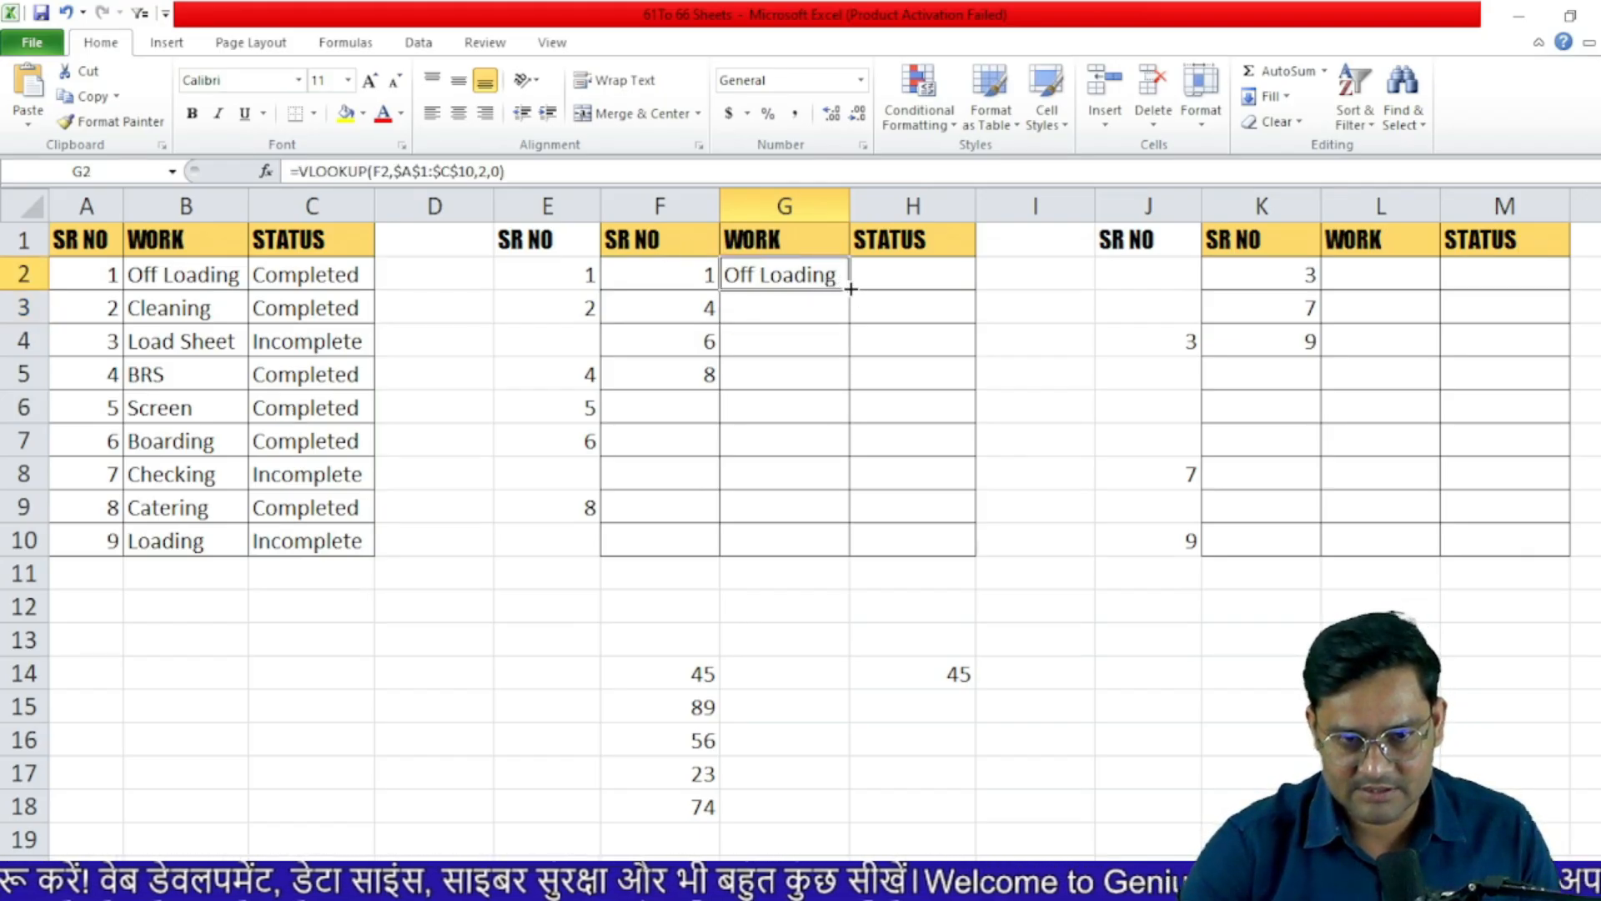
{"action": "left_click_drag", "start_coordinate": [850, 307], "coordinate": [879, 542]}
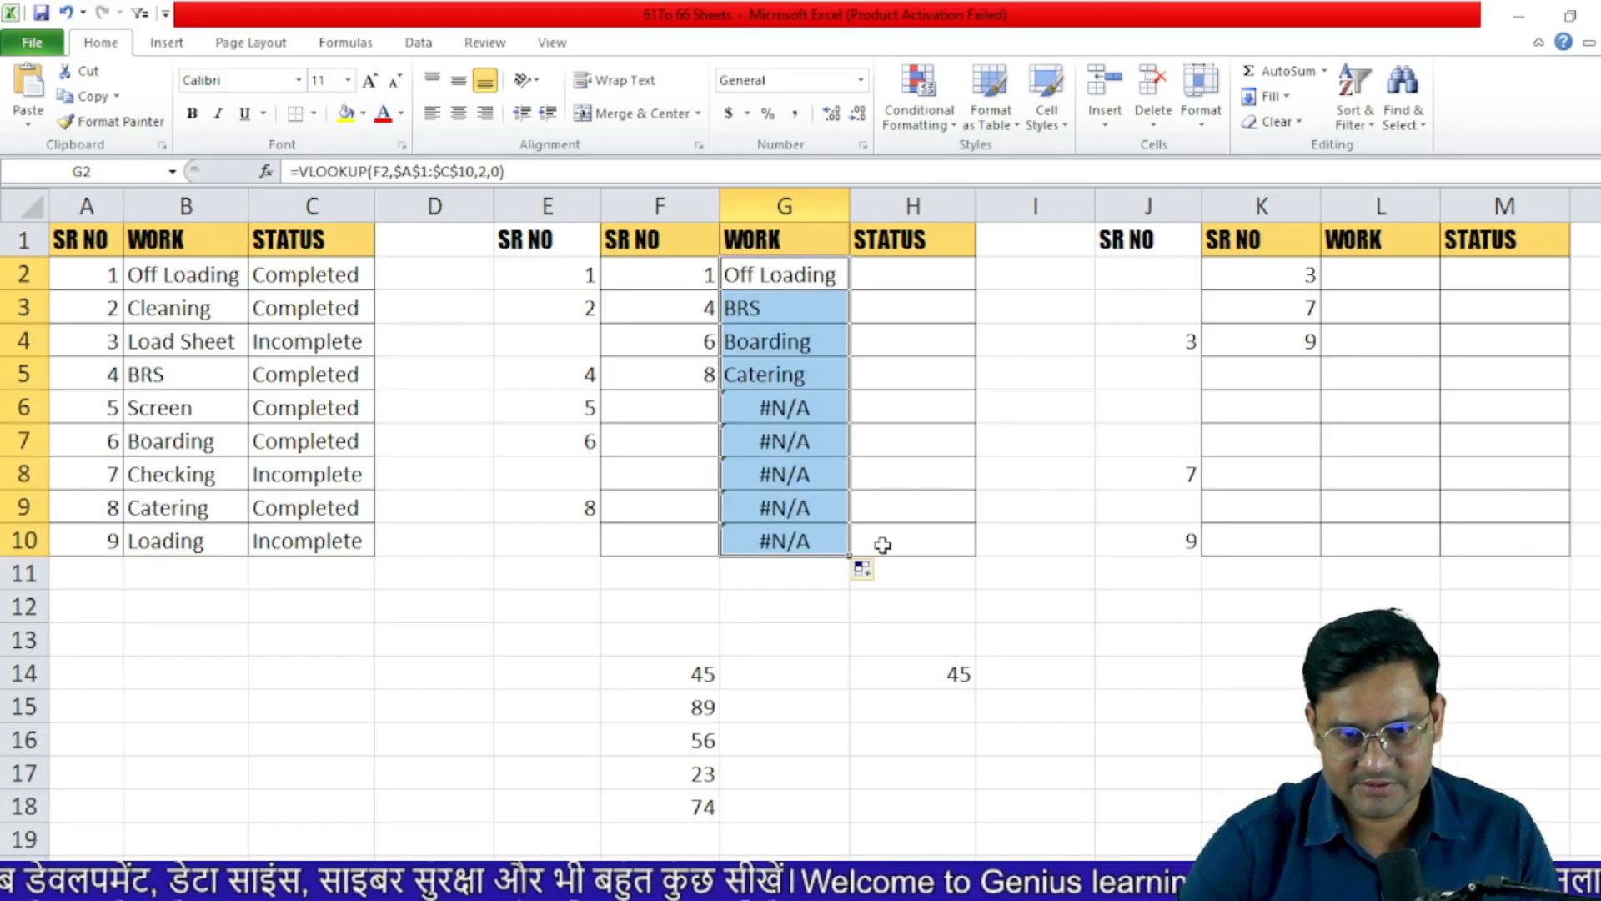
- Wrap the G2 formula in IFERROR as =IFERROR(VLOOKUP(F2,$A$1:$C$10,2,0),"") and fill it down to G10
{"action": "left_click", "coordinate": [793, 273]}
{"action": "double_click", "coordinate": [805, 273]}
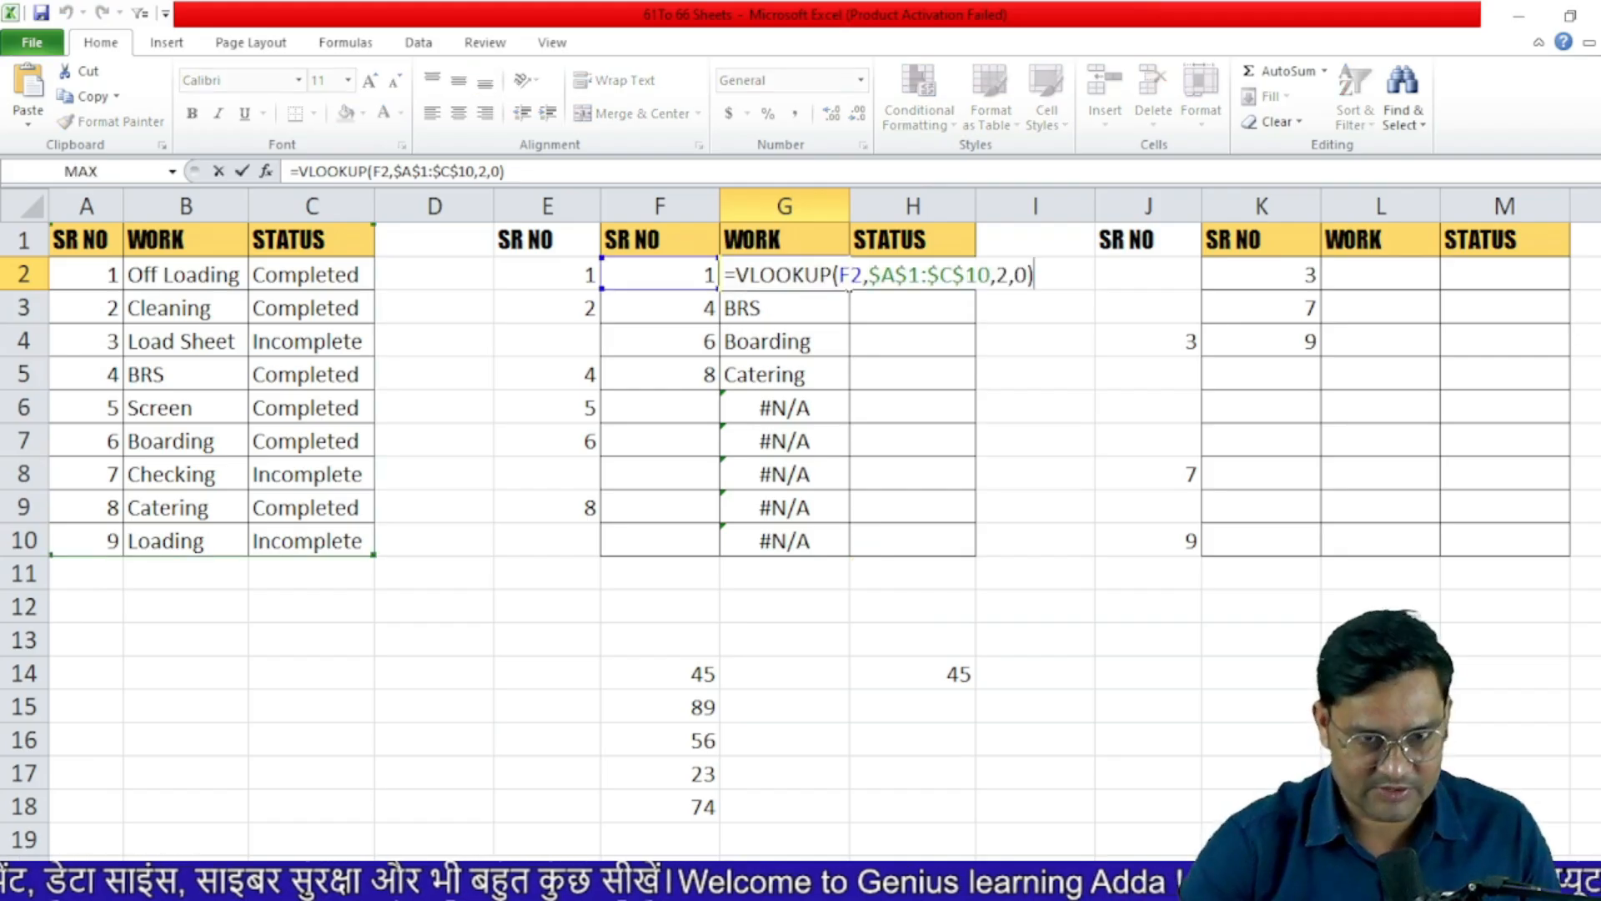
{"action": "left_click", "coordinate": [736, 274]}
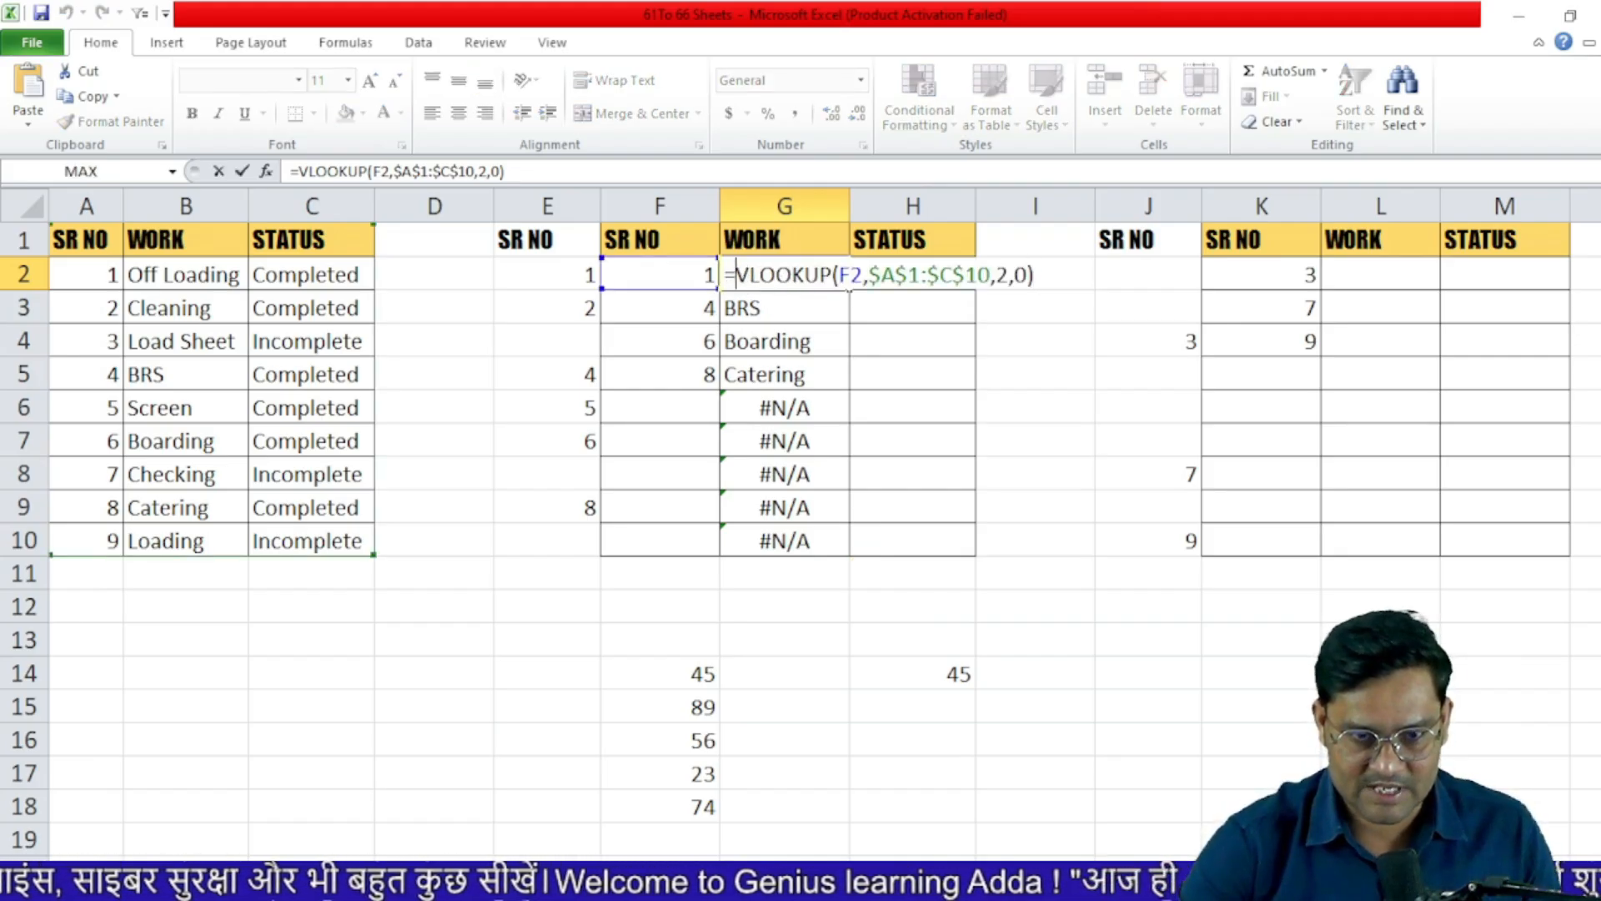
{"action": "type", "text": "IFERR"}
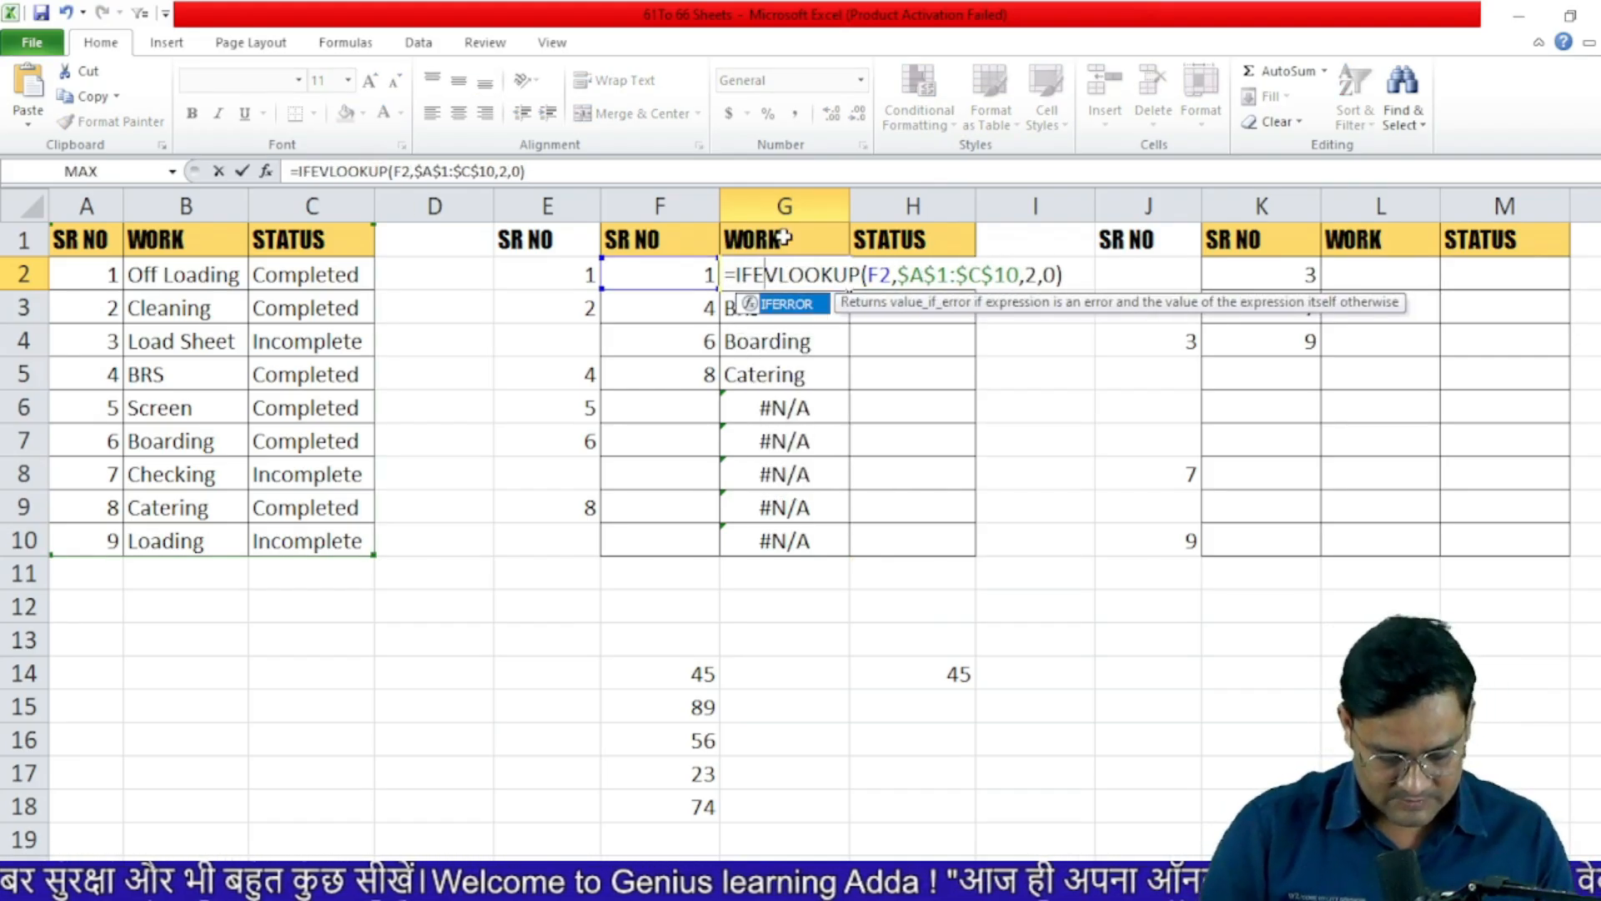
{"action": "key", "text": "Tab"}
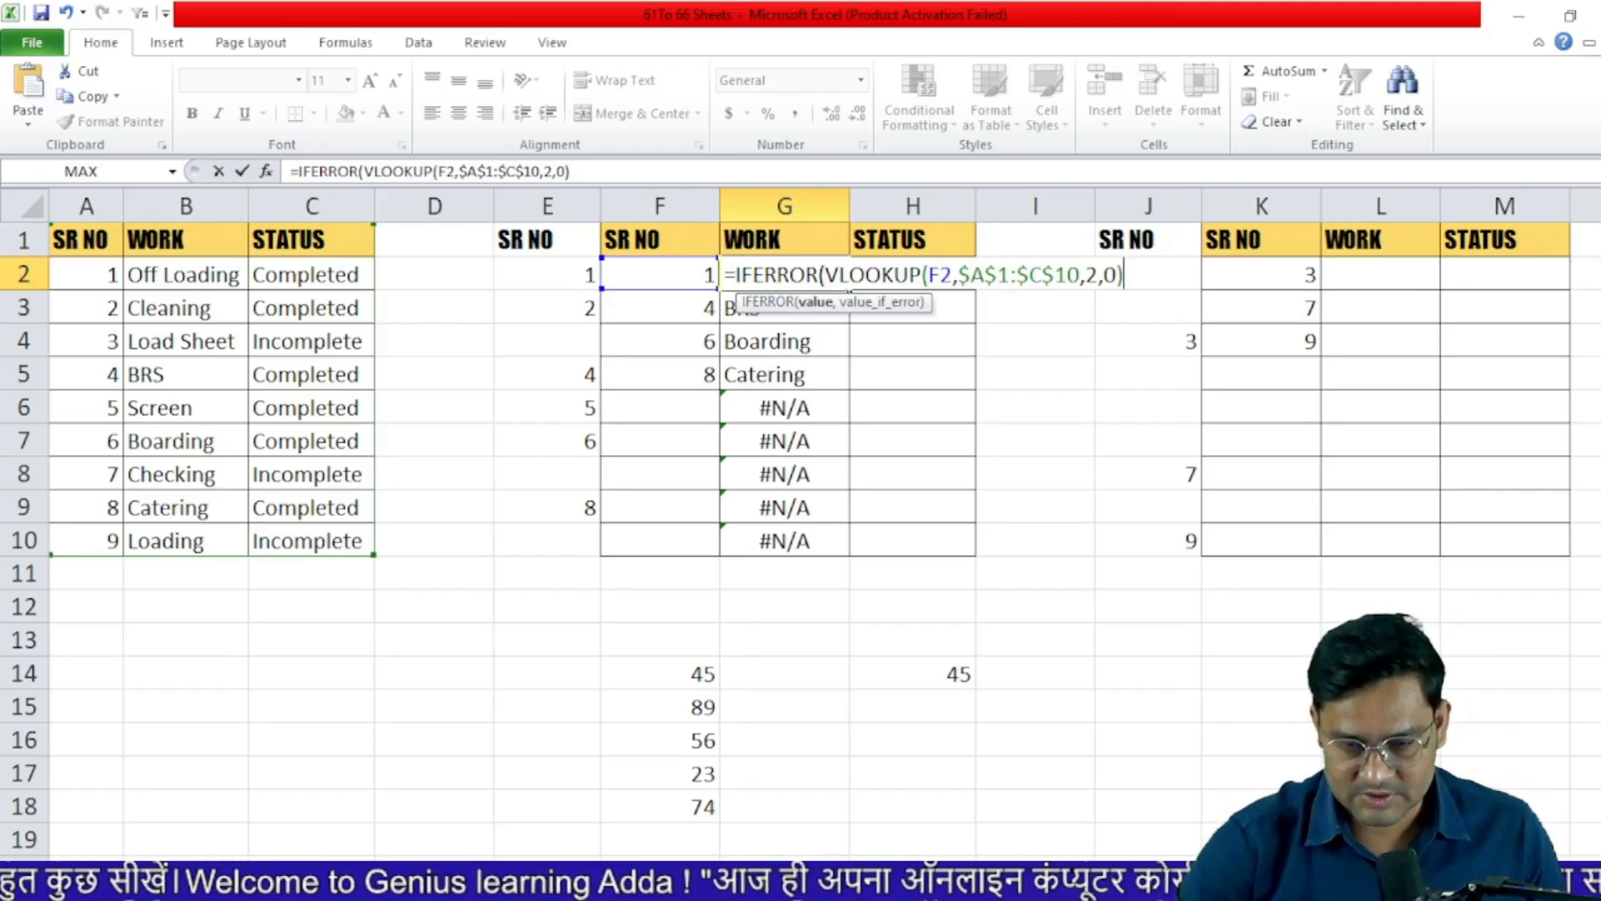
{"action": "type", "text": ","}
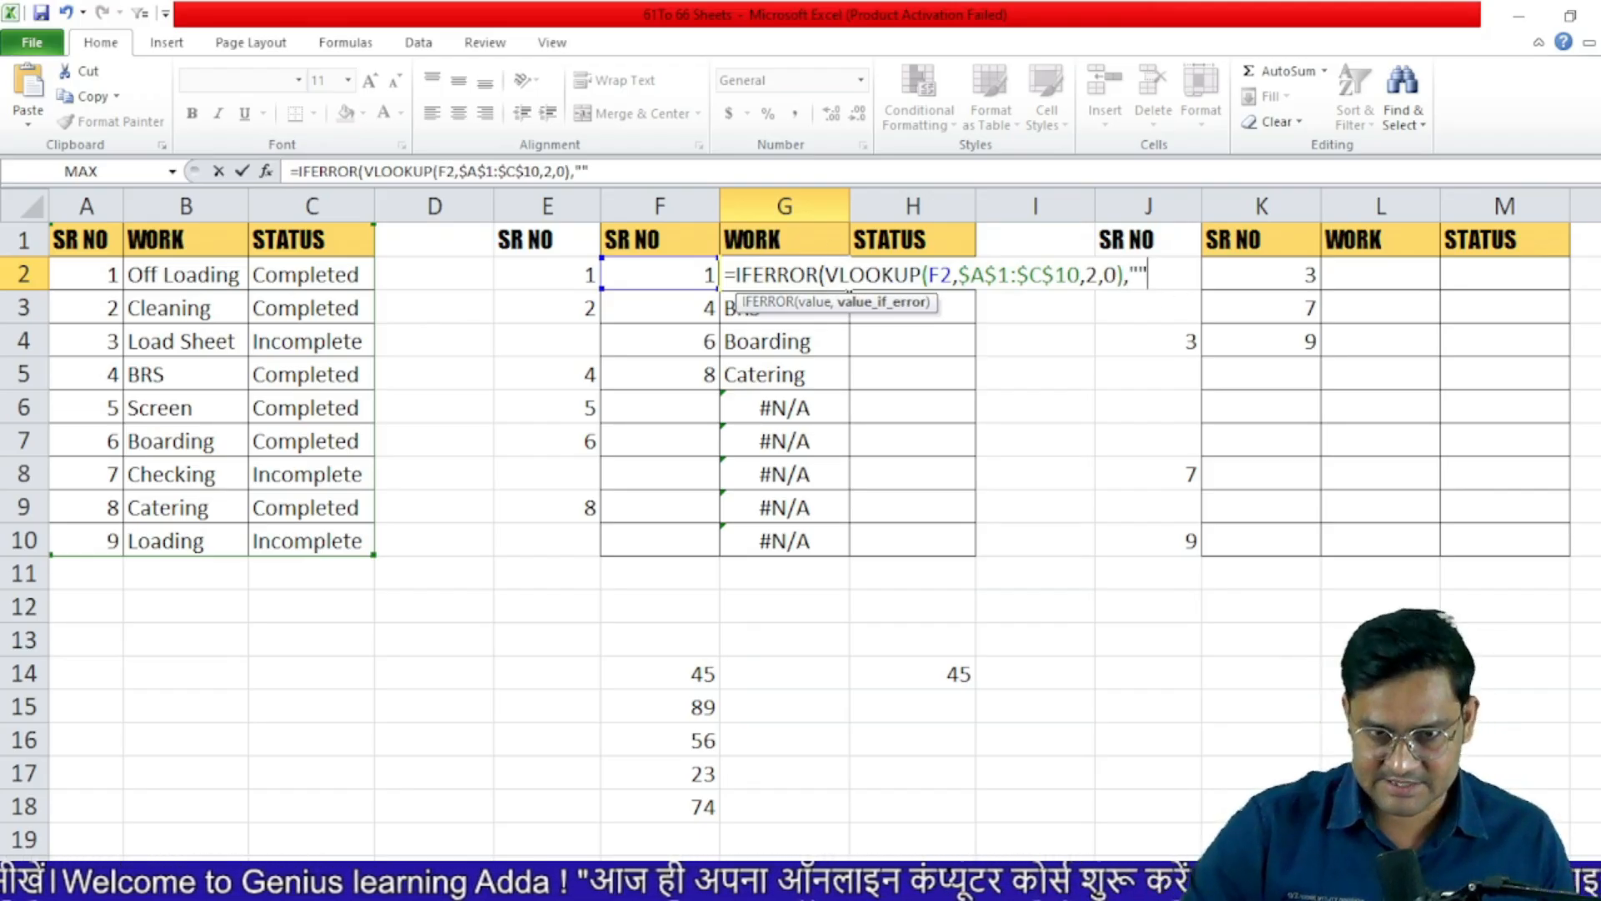
{"action": "type", "text": "\"\""}
{"action": "key", "text": "Return"}
{"action": "key", "text": "Return"}
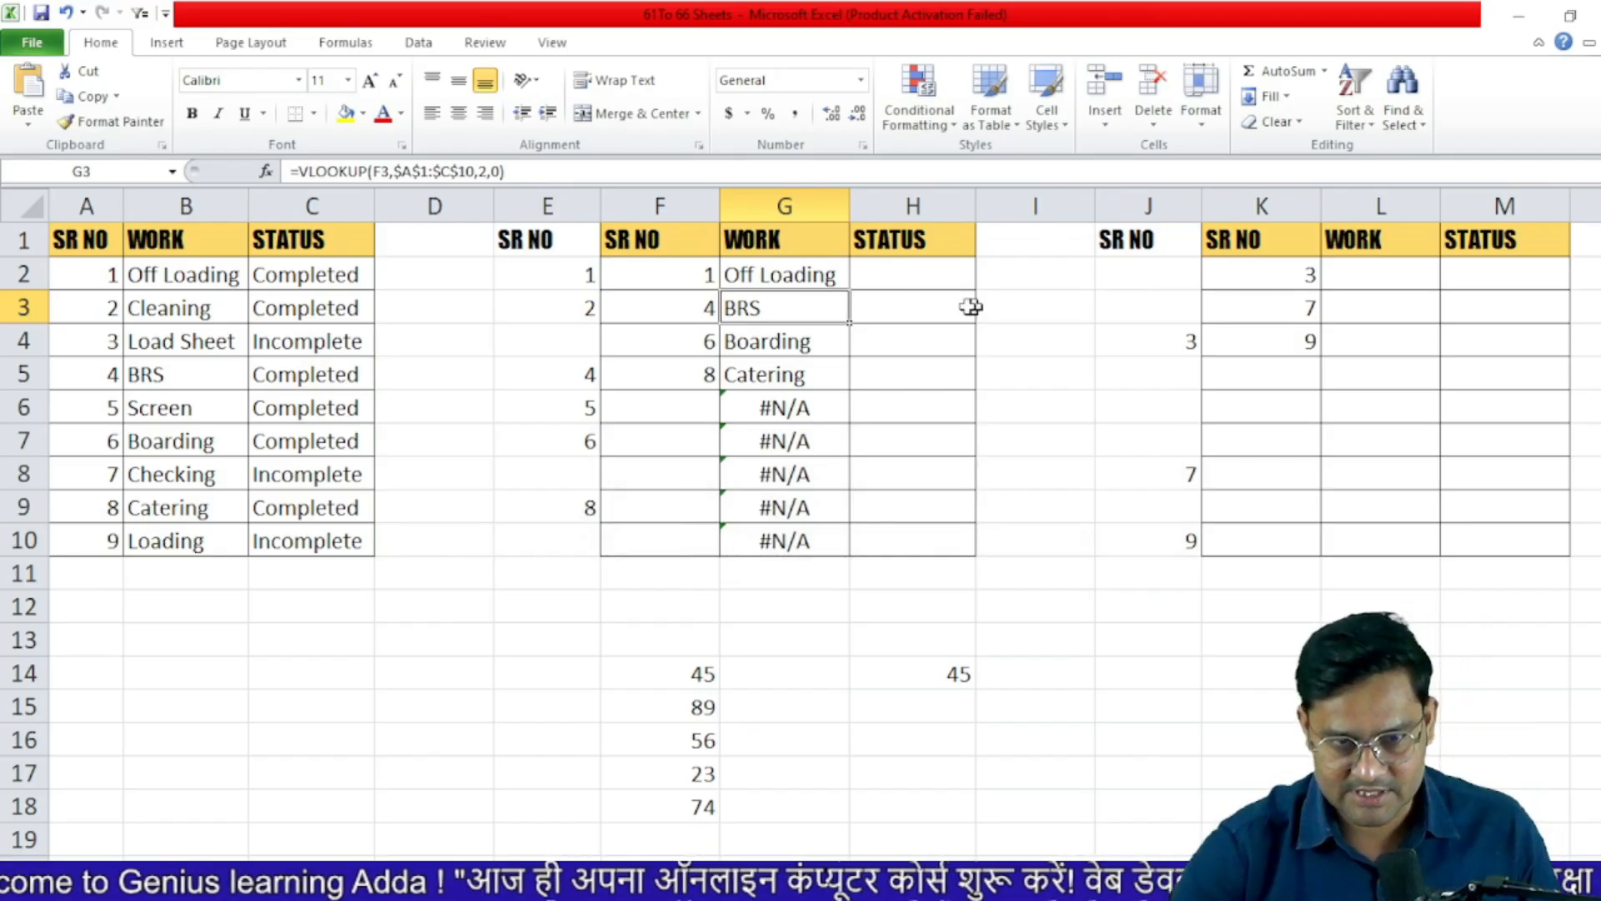
{"action": "left_click", "coordinate": [834, 278]}
{"action": "left_click_drag", "start_coordinate": [854, 293], "coordinate": [851, 552]}
- Enter =VLOOKUP(F2,$A$1:$C$10,3,0) in cell H2 to look up the status
{"action": "left_click", "coordinate": [925, 279]}
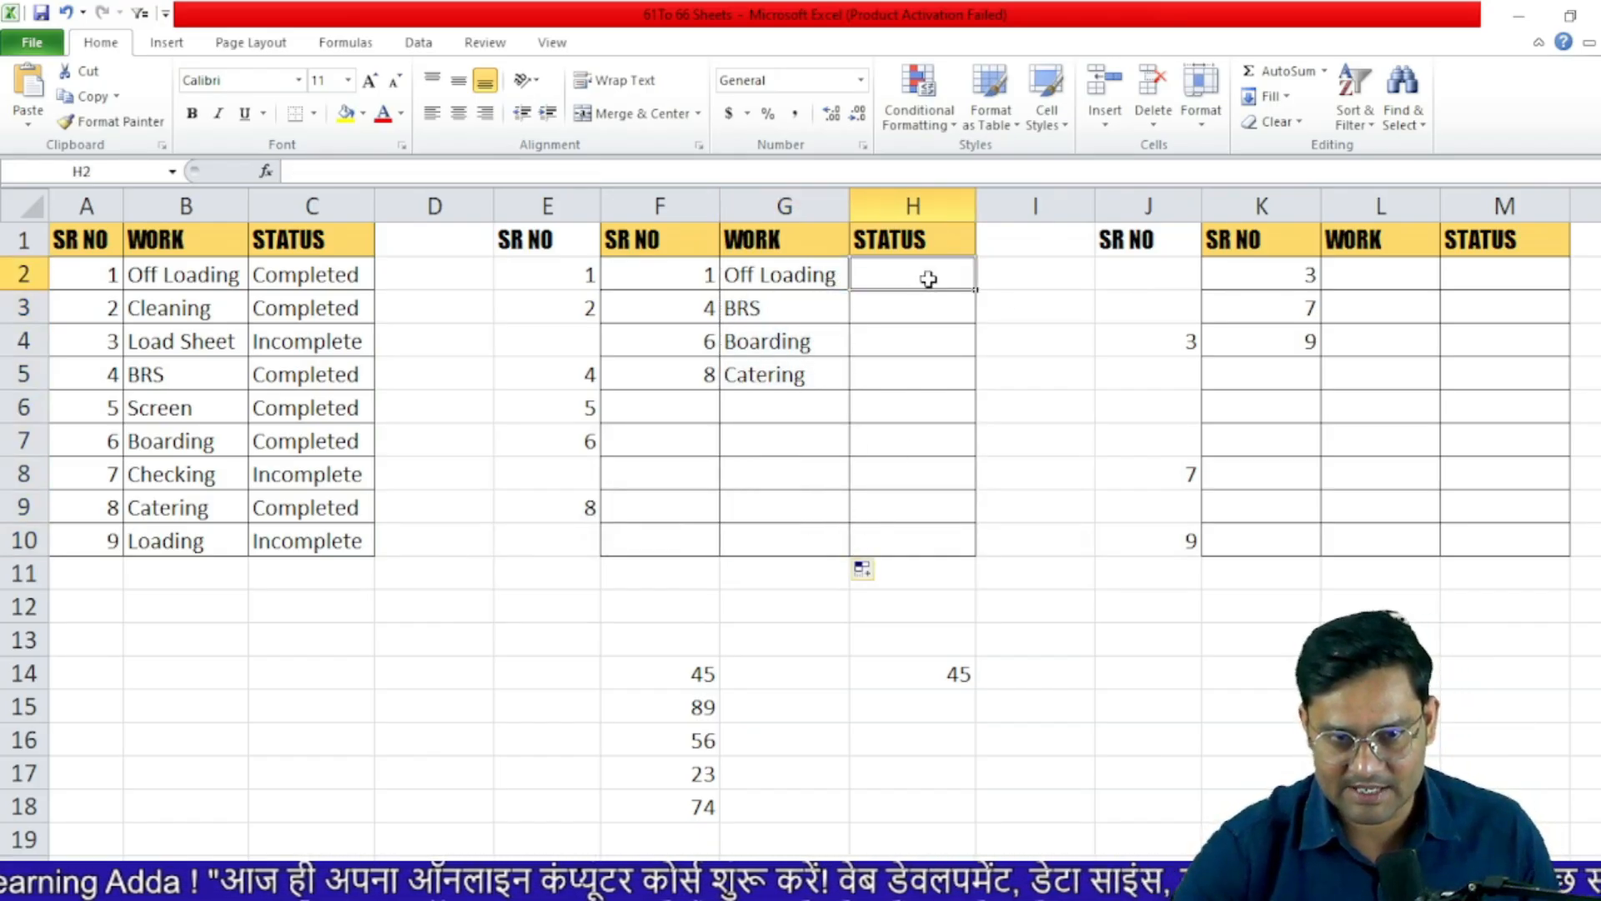
{"action": "type", "text": "=vlo"}
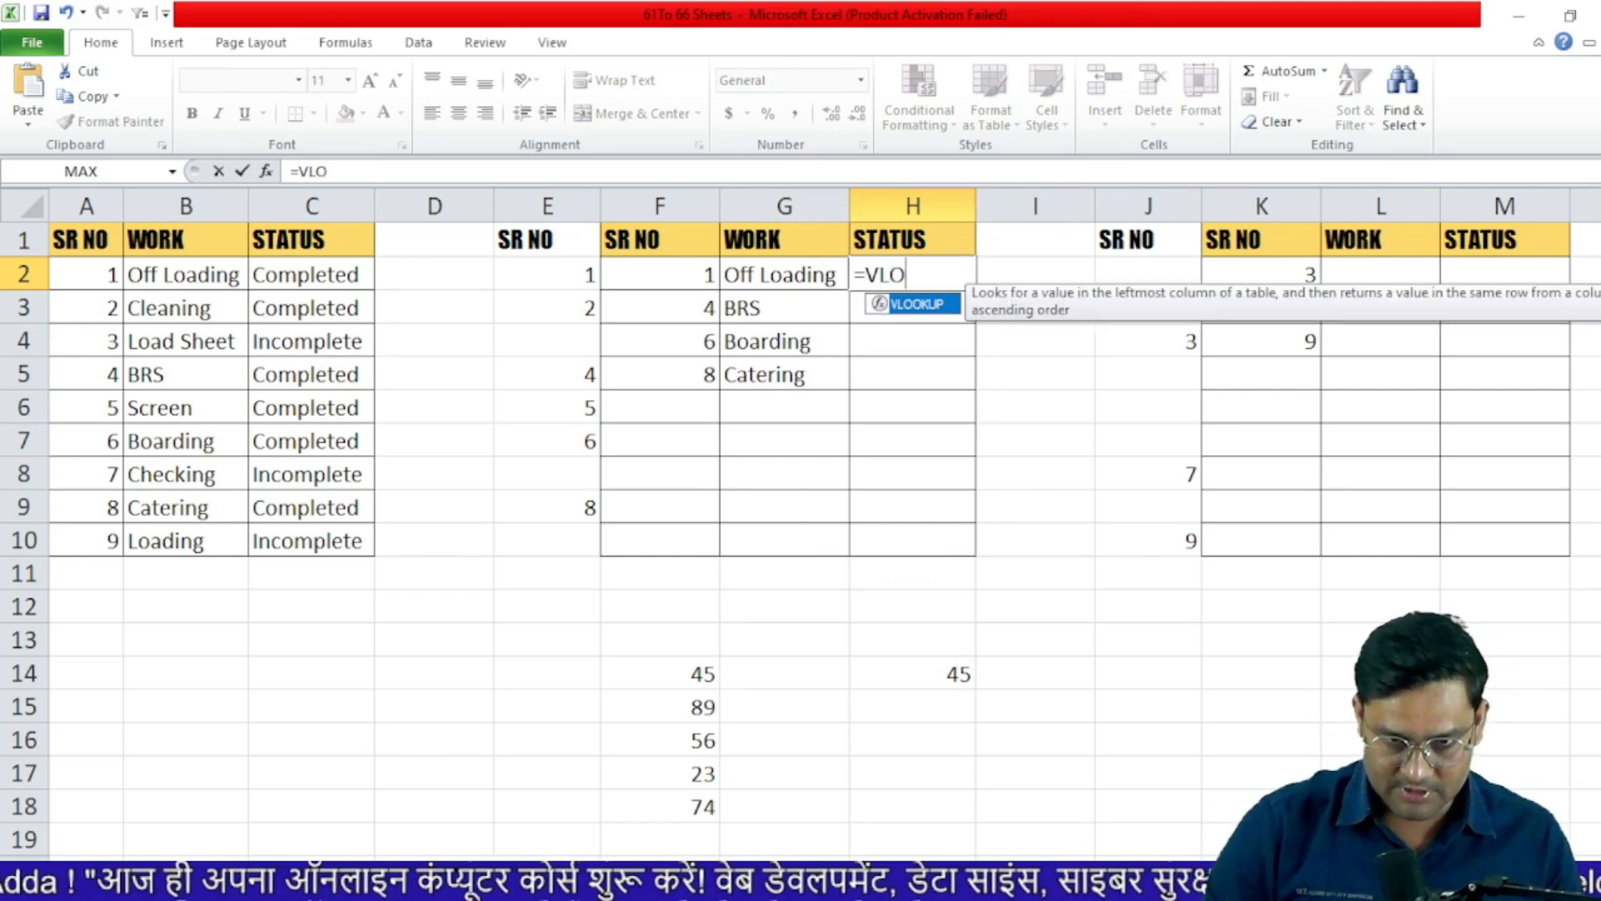
{"action": "key", "text": "Tab"}
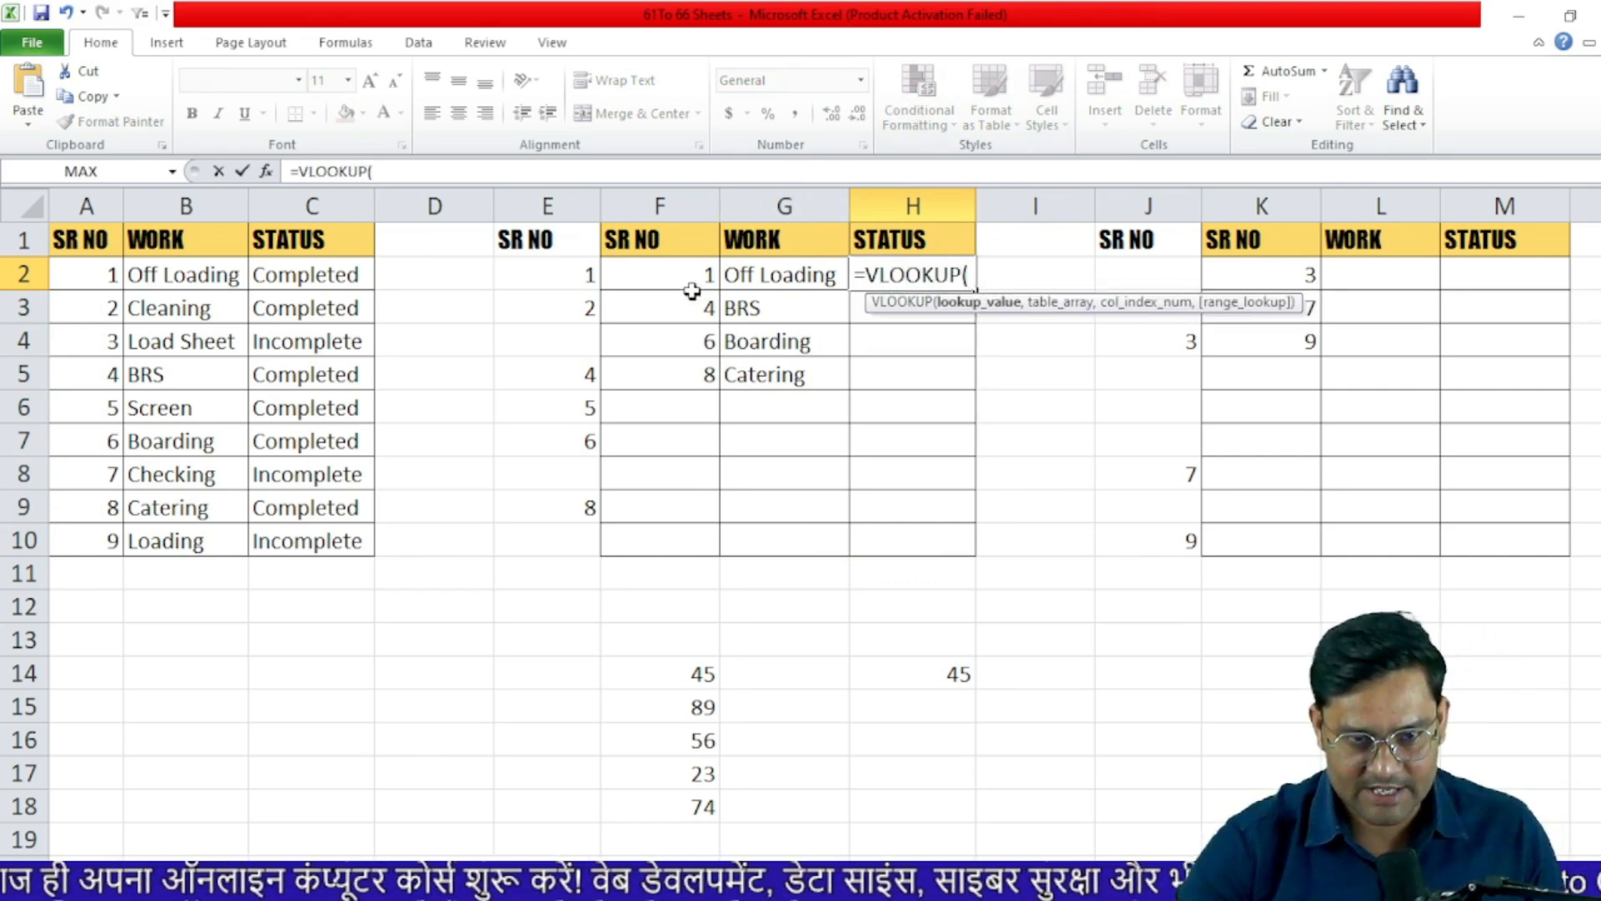
{"action": "left_click", "coordinate": [689, 286]}
{"action": "type", "text": ","}
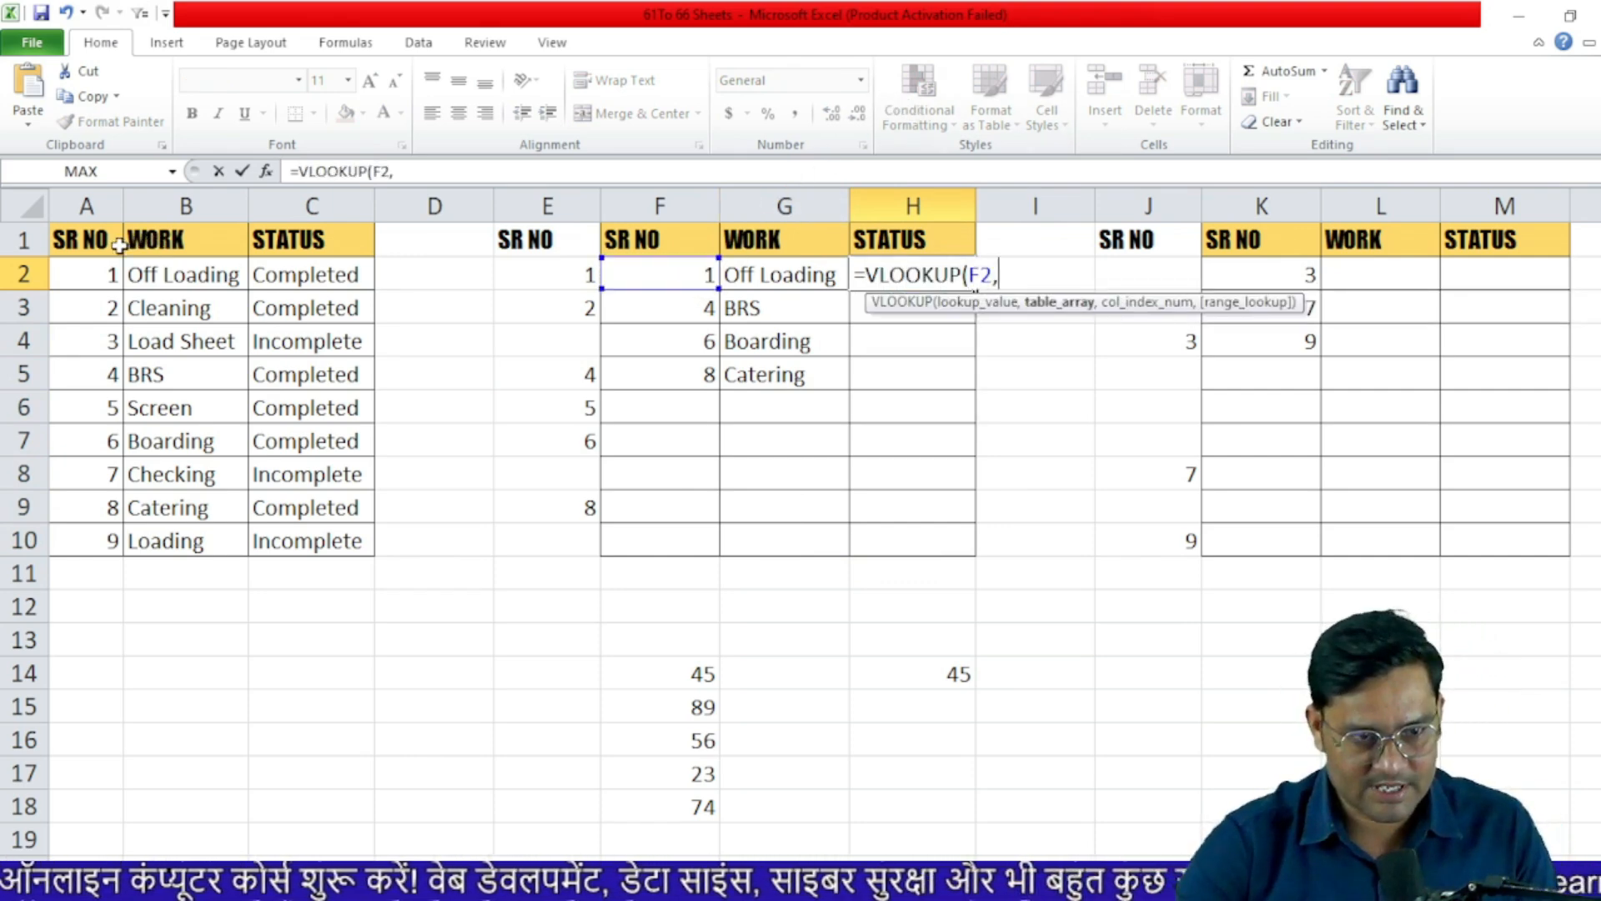
{"action": "left_click_drag", "start_coordinate": [109, 243], "coordinate": [327, 527]}
{"action": "key", "text": "F4"}
{"action": "type", "text": ",3,"}
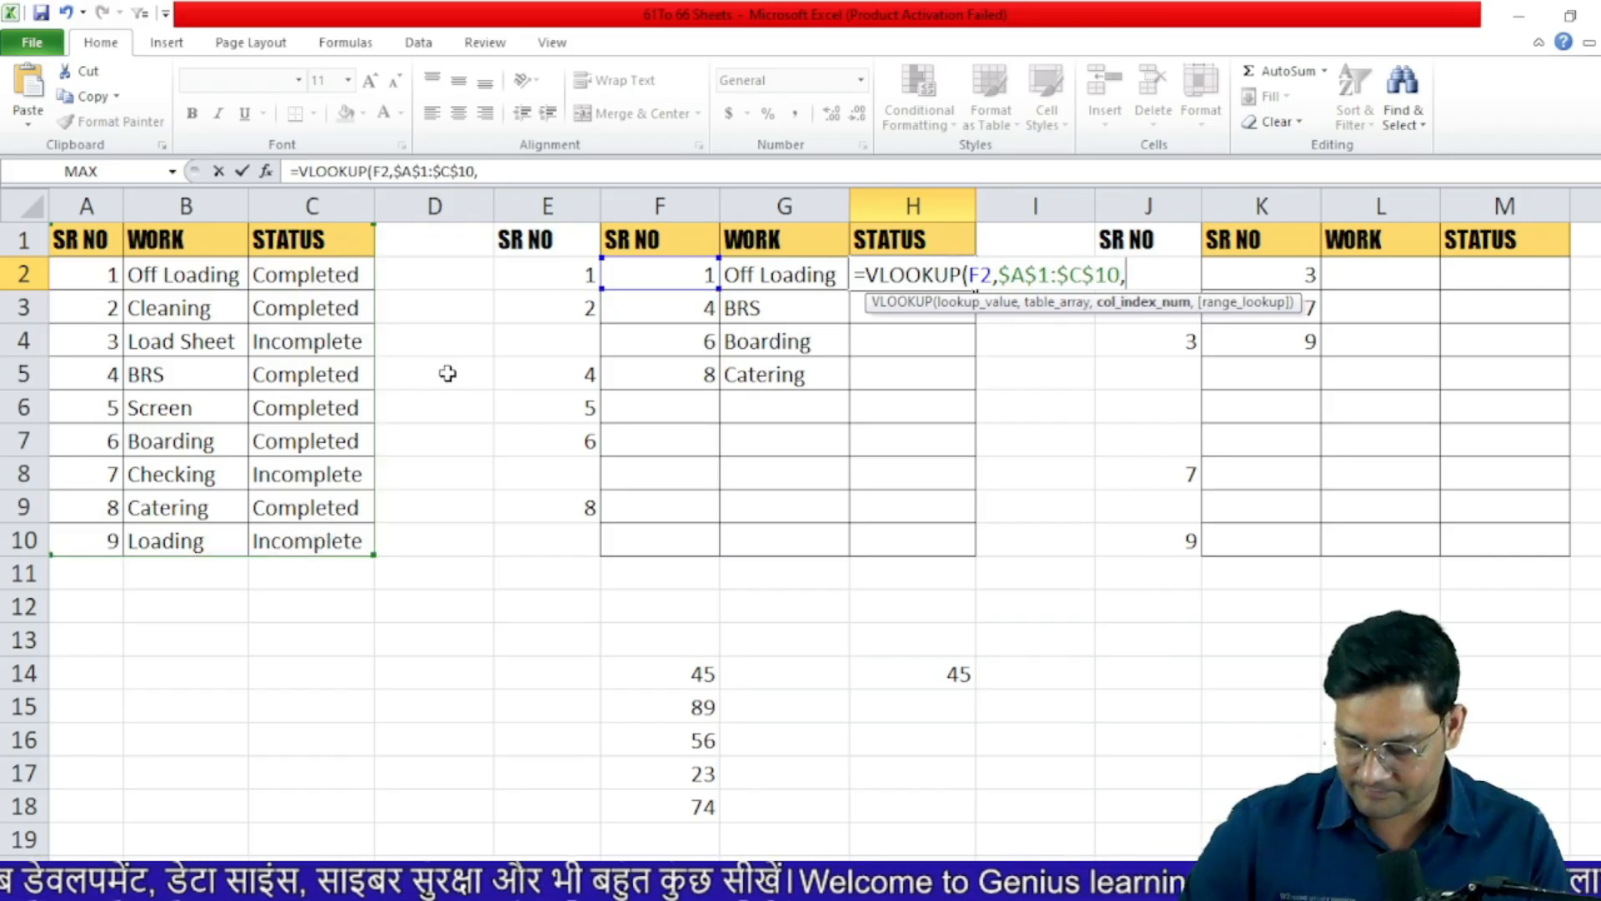
{"action": "type", "text": "0"}
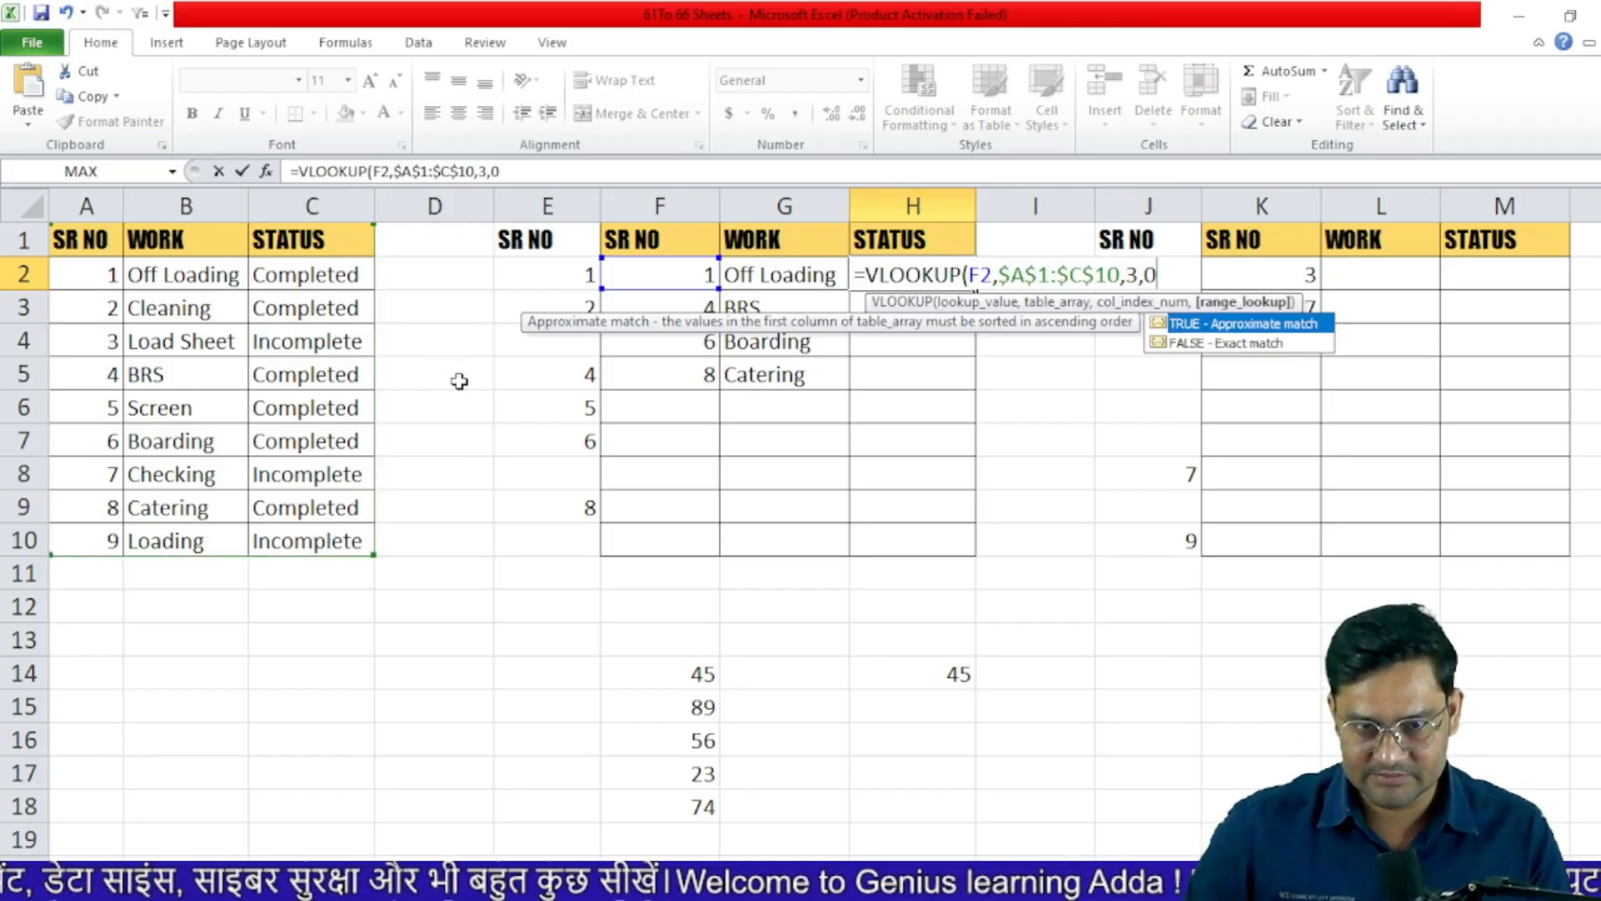
{"action": "key", "text": "Return"}
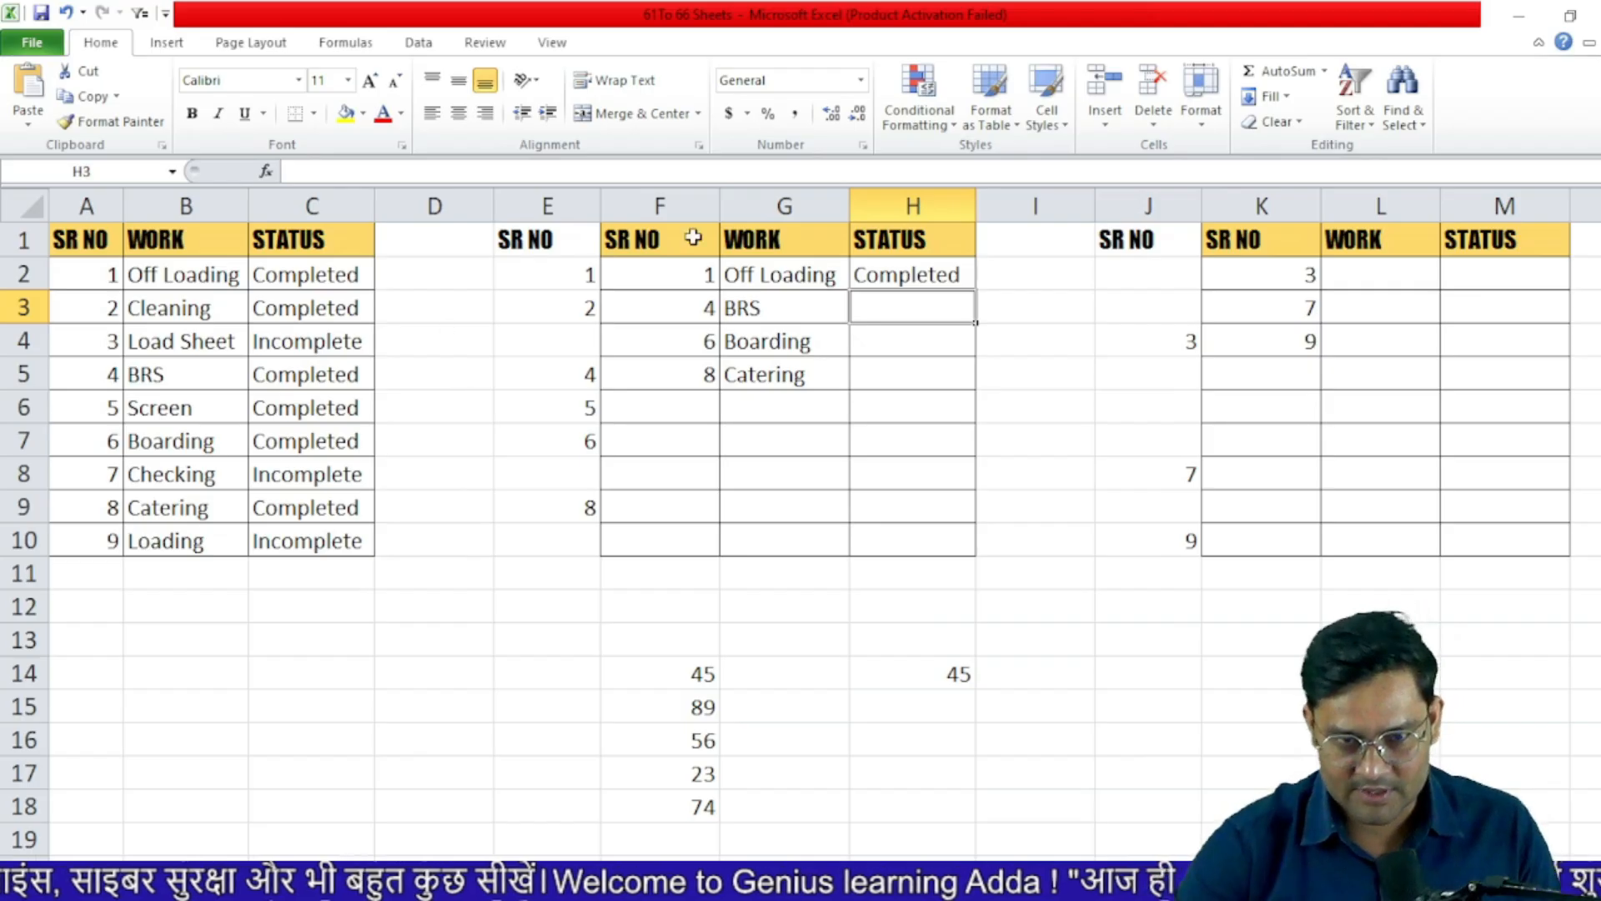
- Wrap the H2 formula in IFERROR as =IFERROR(VLOOKUP(F2,$A$1:$C$10,3,0),"") and fill it down to H10
{"action": "left_click", "coordinate": [922, 277]}
{"action": "key", "text": "F2"}
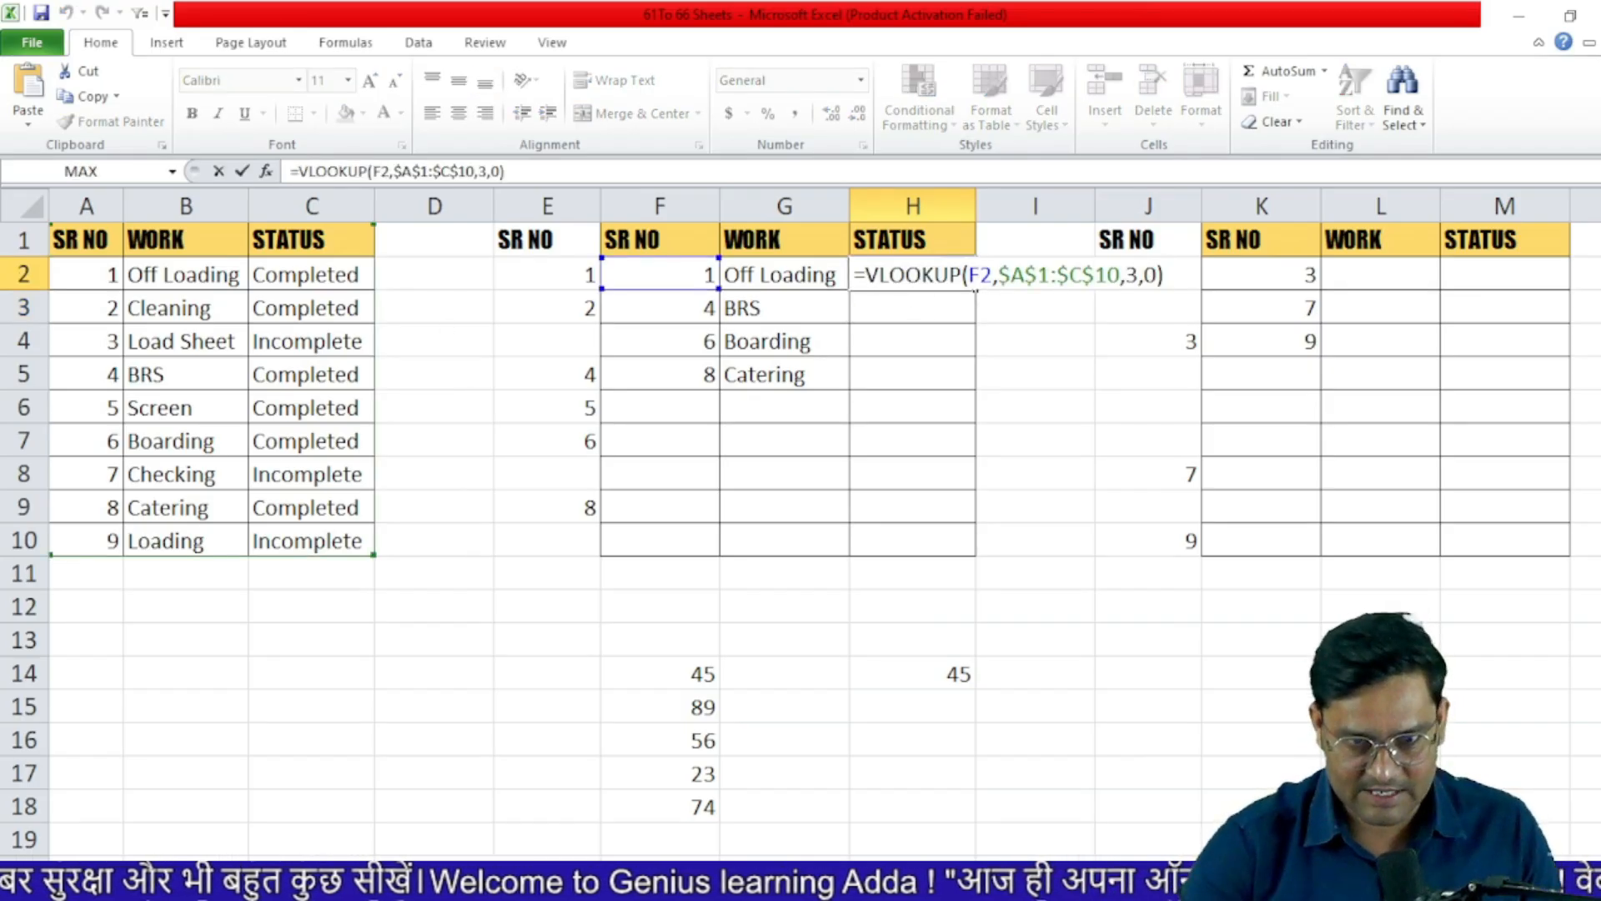
{"action": "left_click", "coordinate": [866, 275]}
{"action": "type", "text": "IFER"}
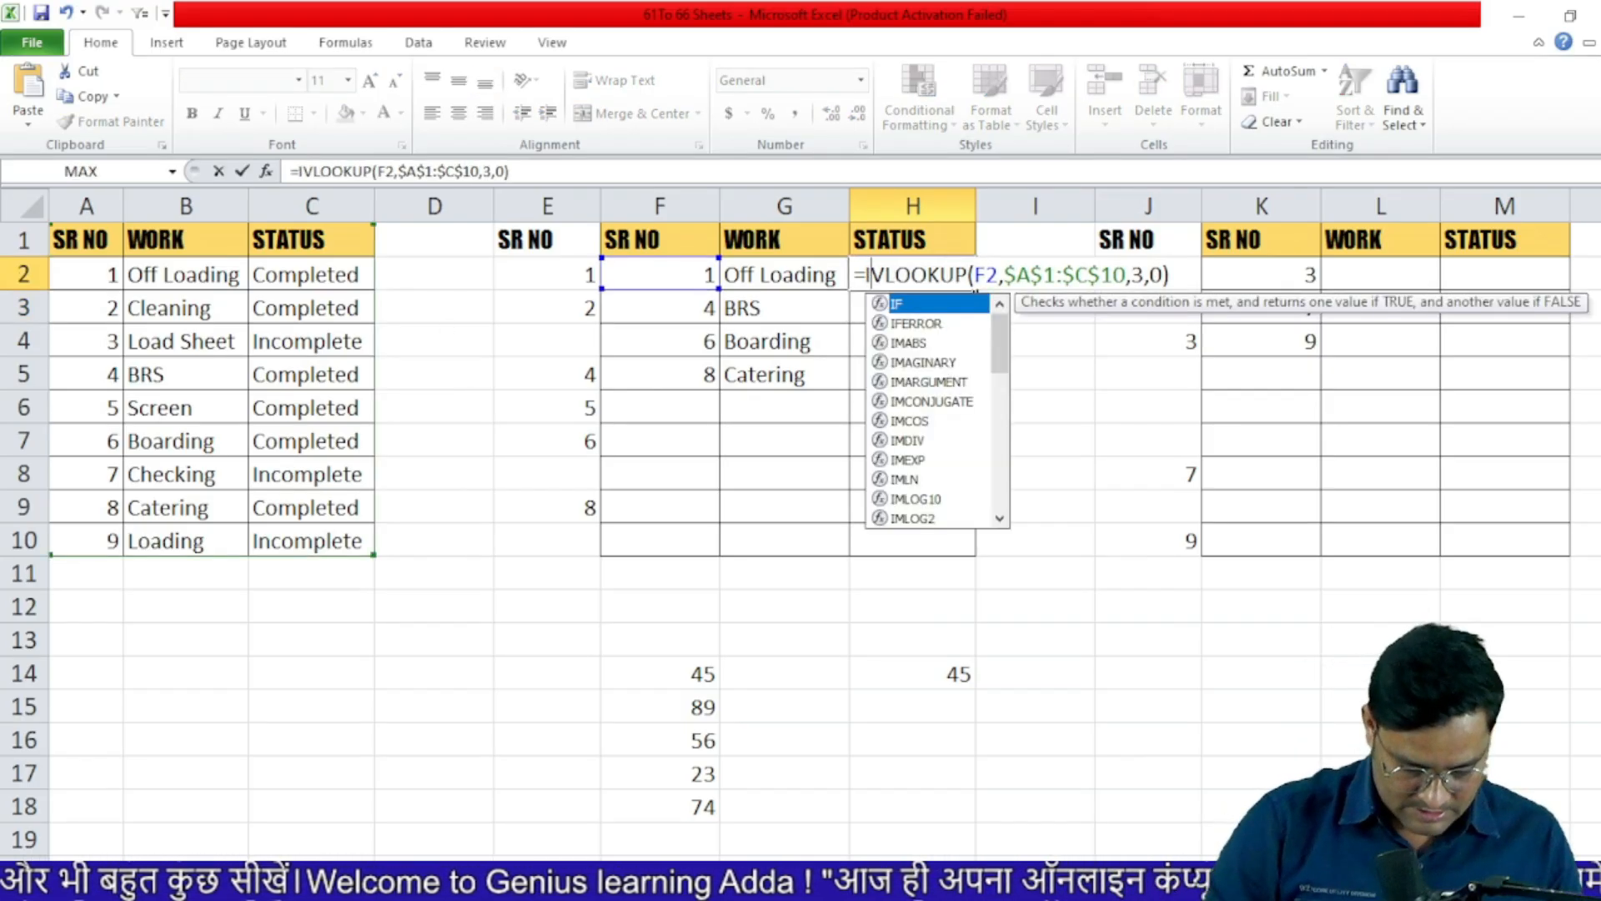
{"action": "key", "text": "Tab"}
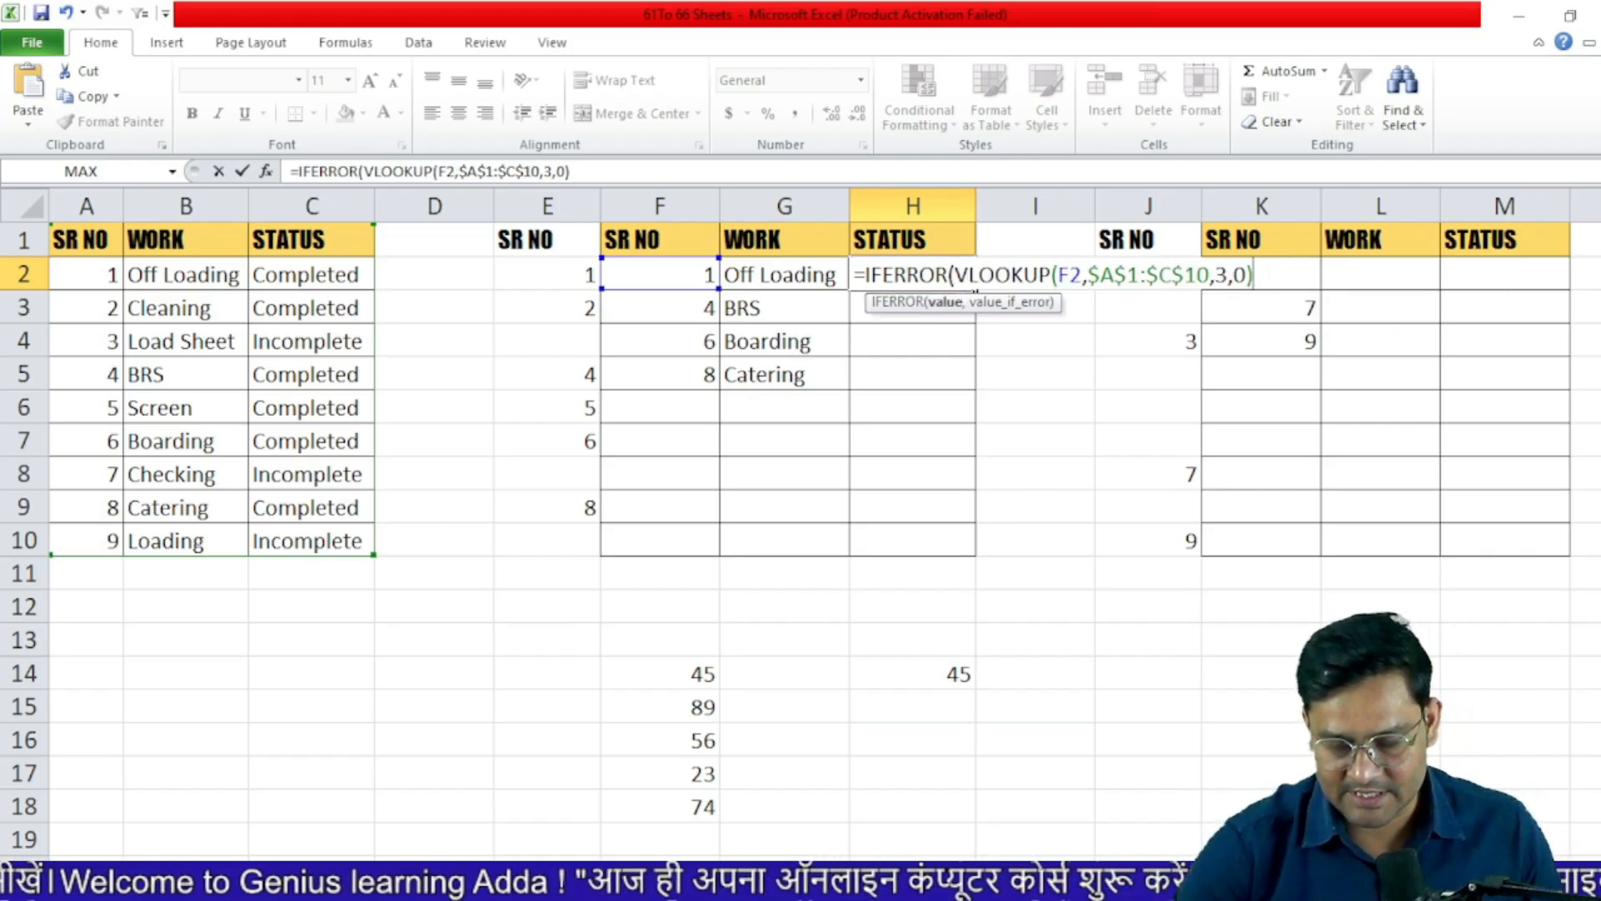
{"action": "type", "text": ","}
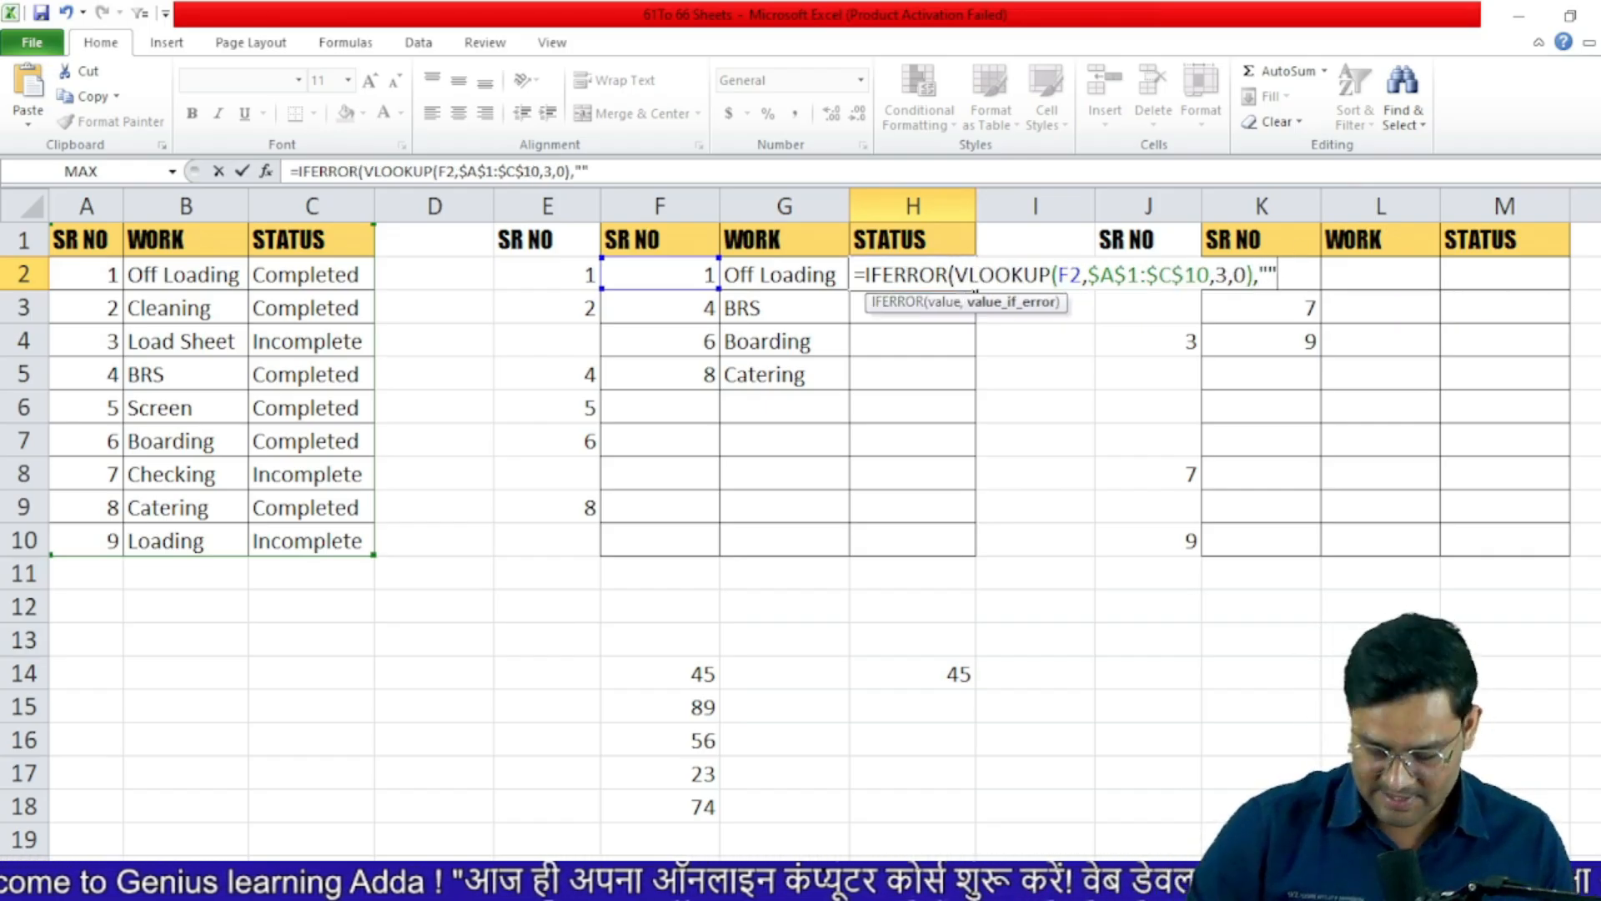
{"action": "key", "text": "Return"}
{"action": "key", "text": "Return"}
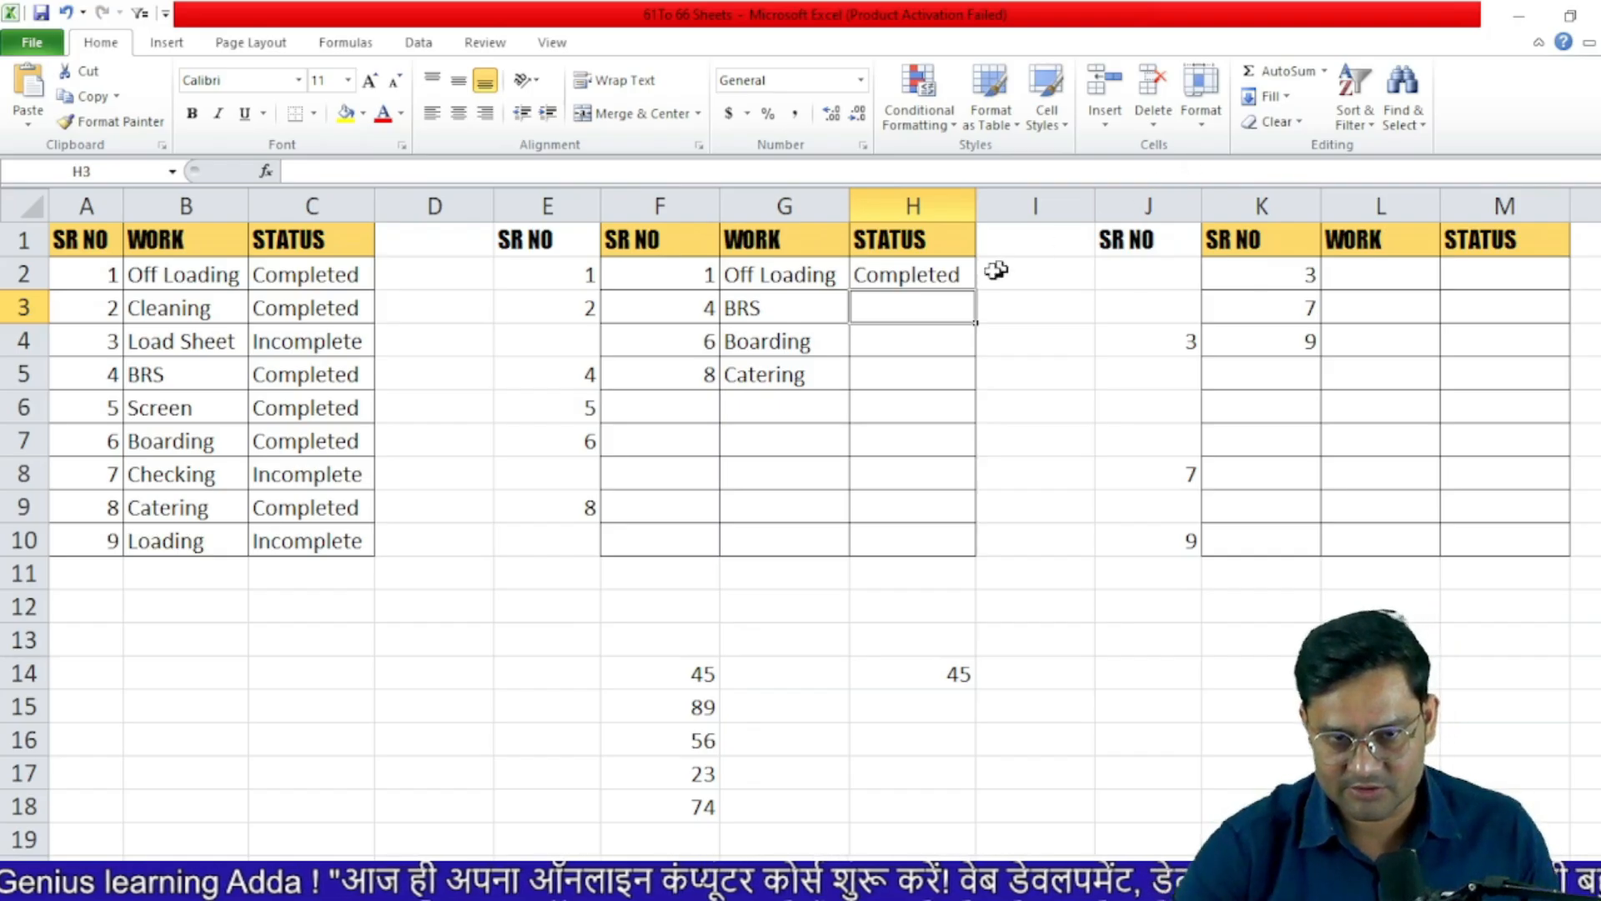
{"action": "left_click", "coordinate": [937, 268]}
{"action": "left_click_drag", "start_coordinate": [974, 291], "coordinate": [963, 557]}
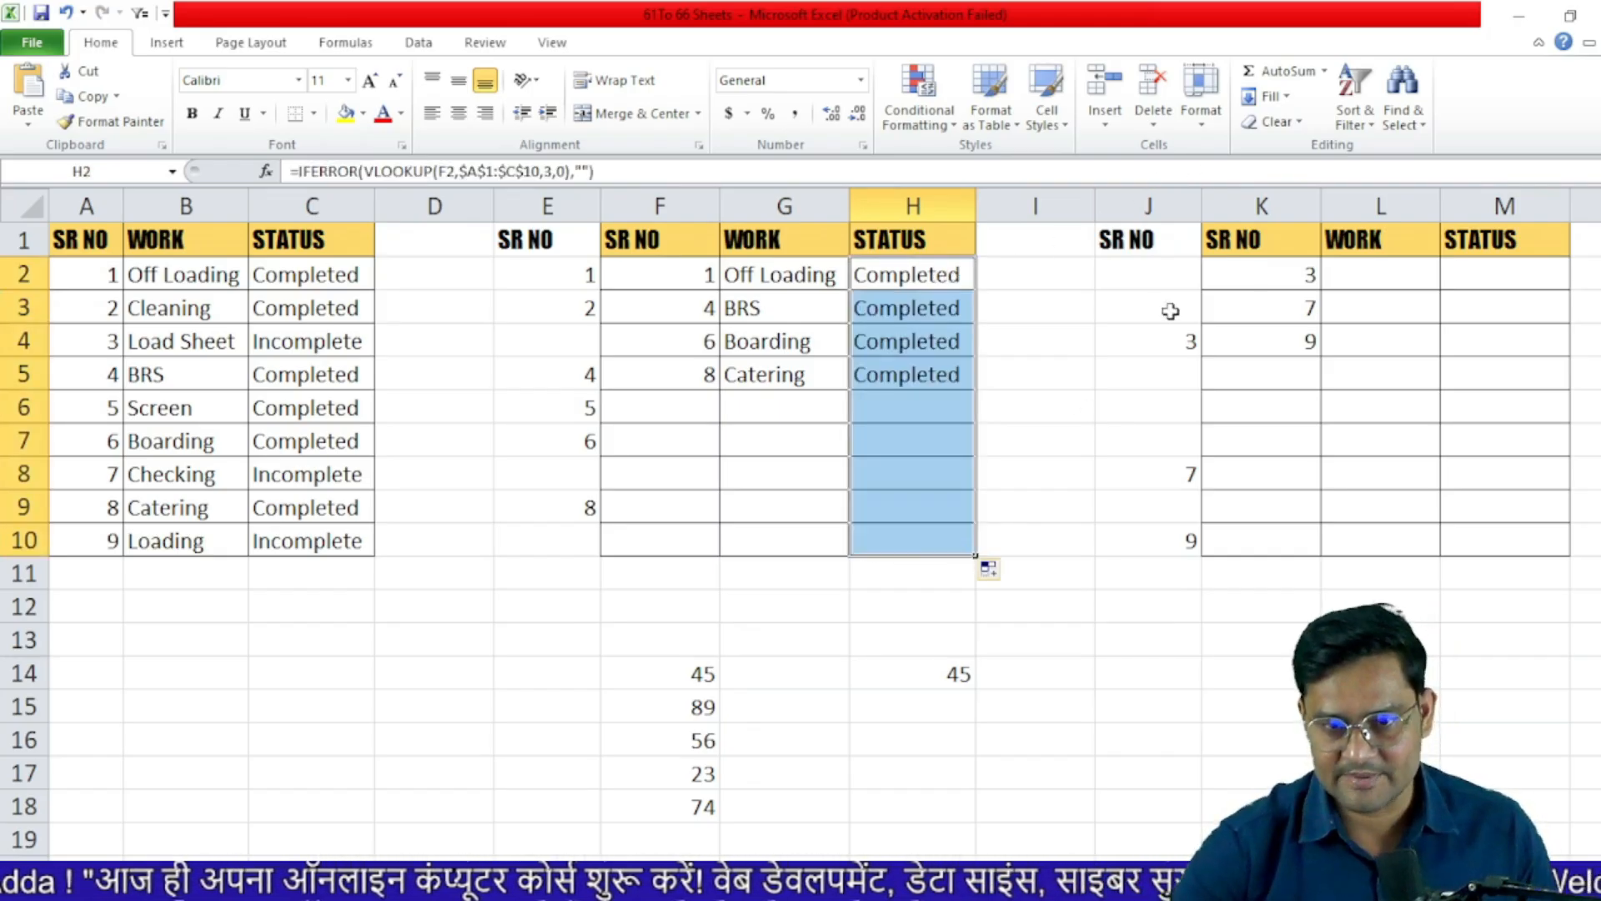
- Enter =VLOOKUP(K2,$A$1:$C$10,2,0) in cell L2 to look up the work name
{"action": "left_click", "coordinate": [1366, 270]}
{"action": "type", "text": "=VL"}
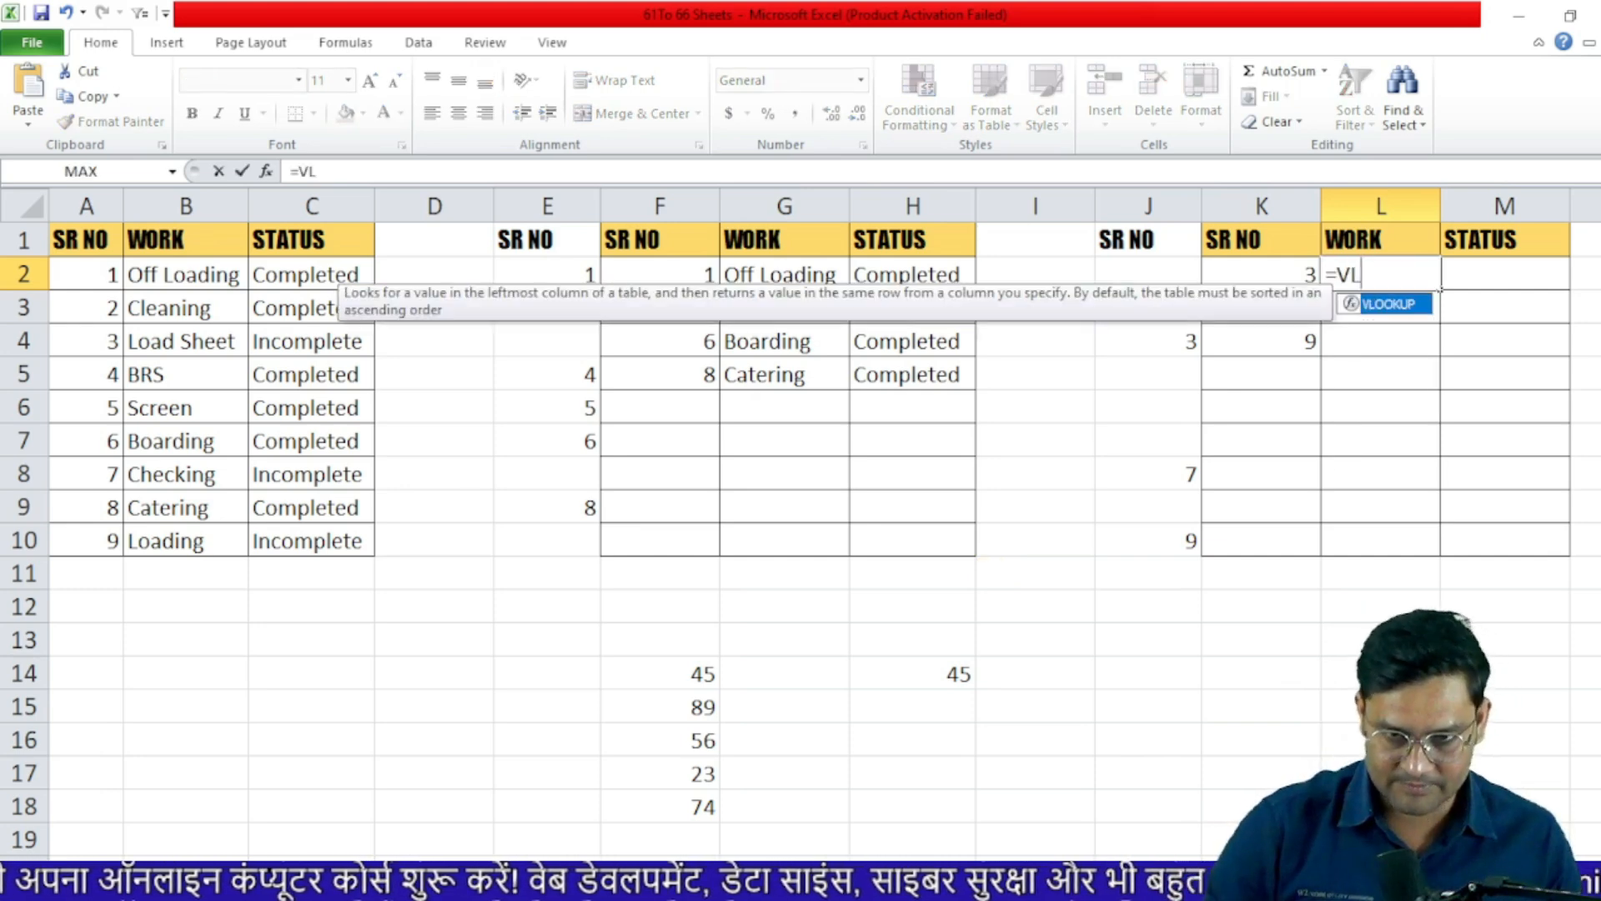
{"action": "key", "text": "Tab"}
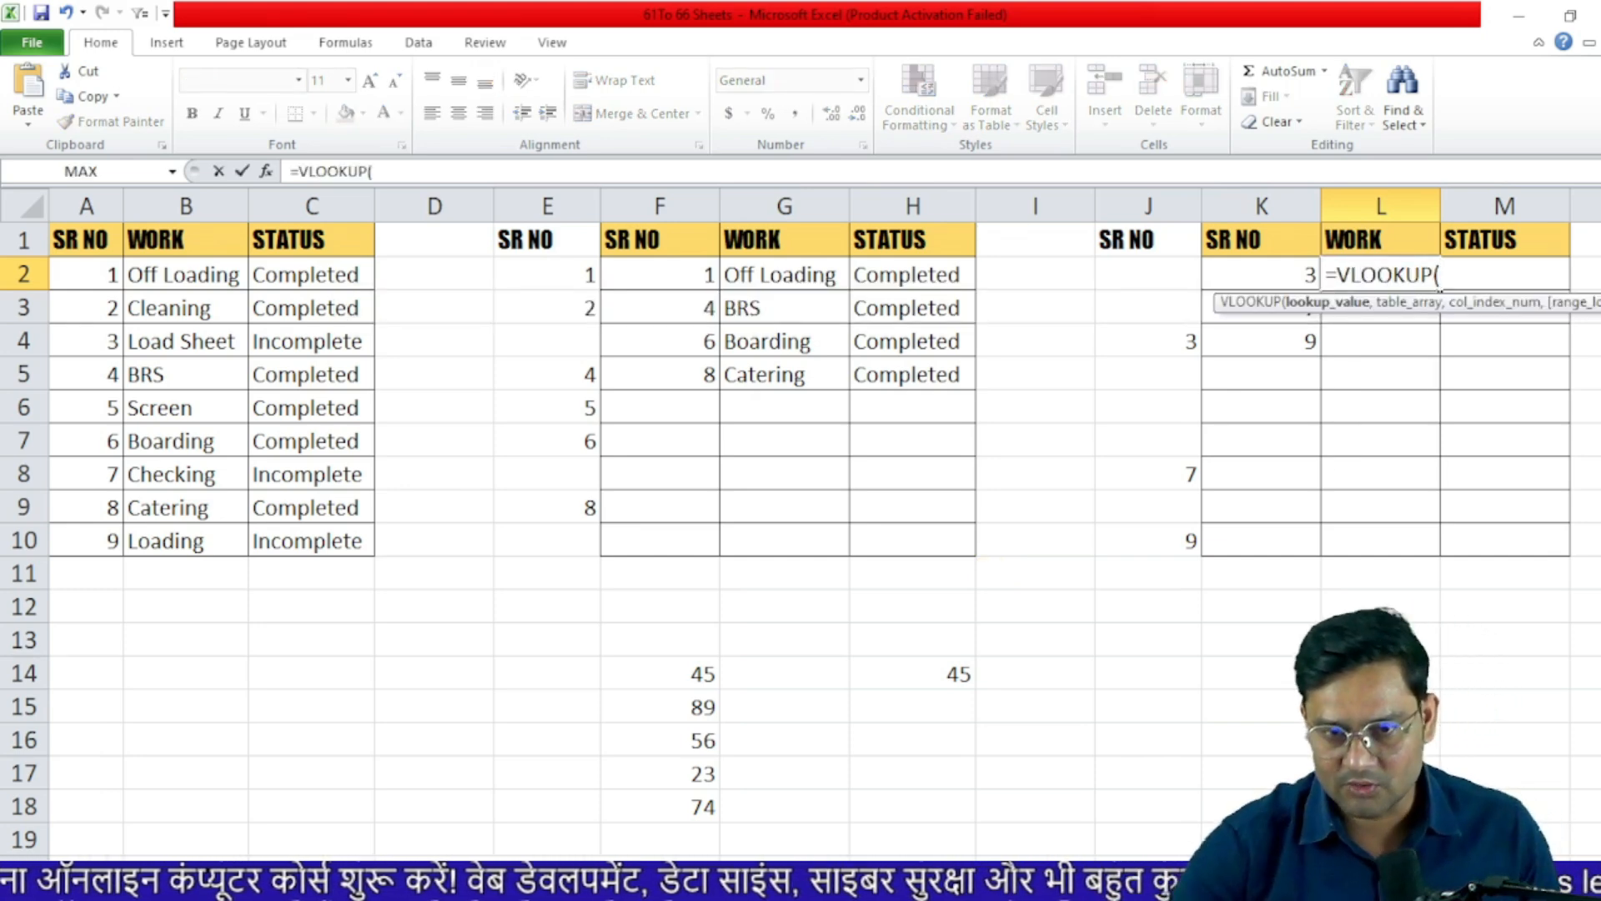
{"action": "left_click", "coordinate": [1286, 281]}
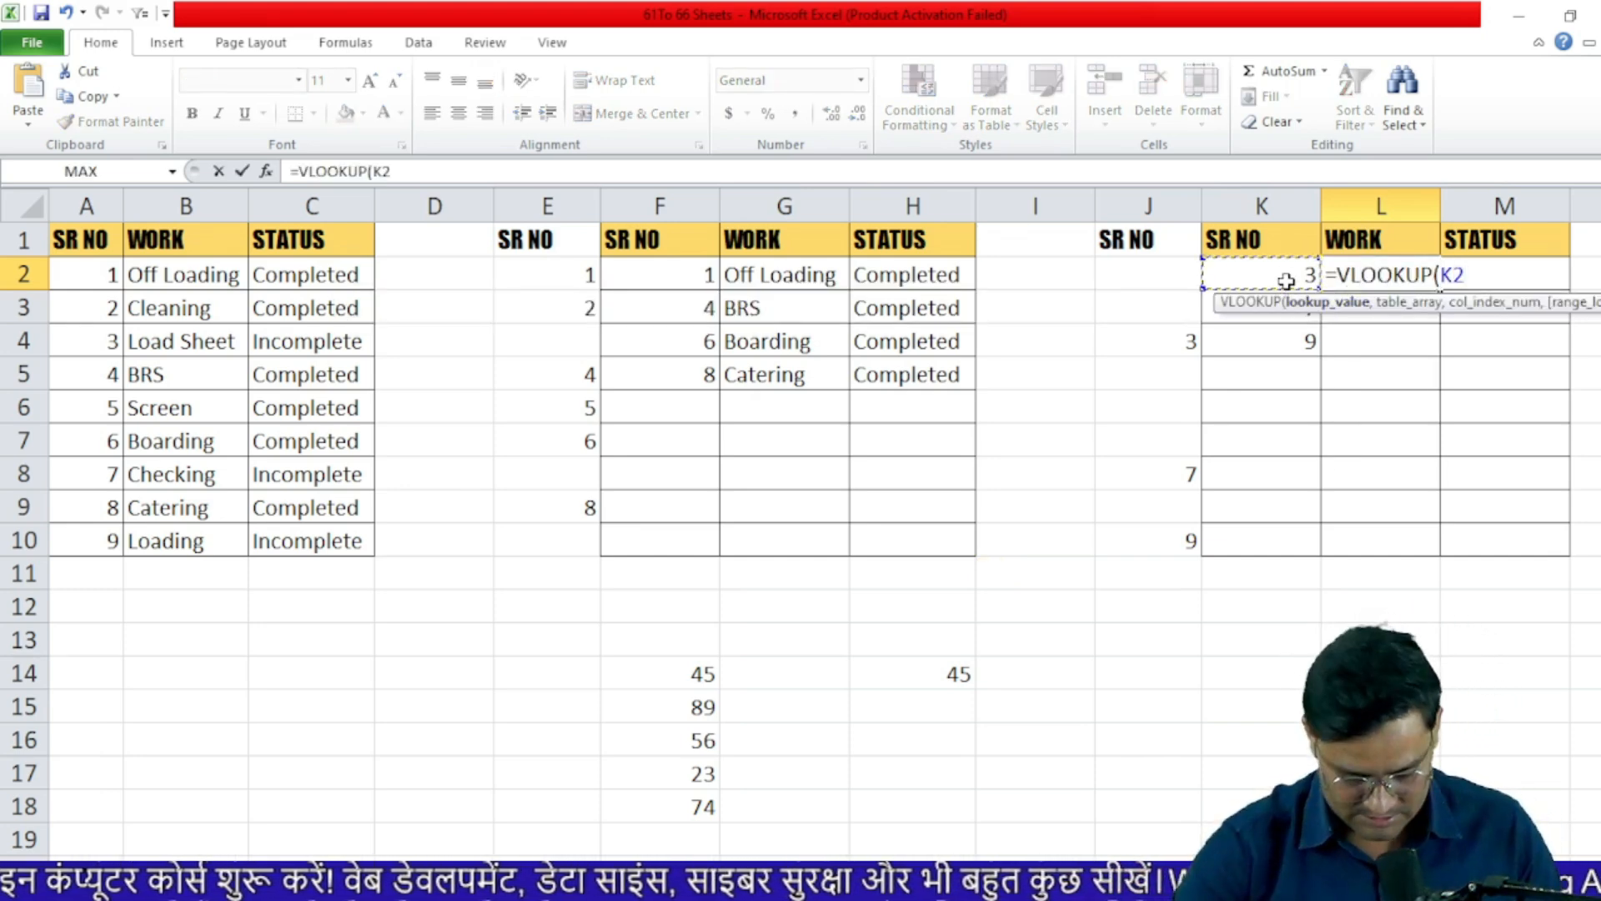
{"action": "type", "text": ","}
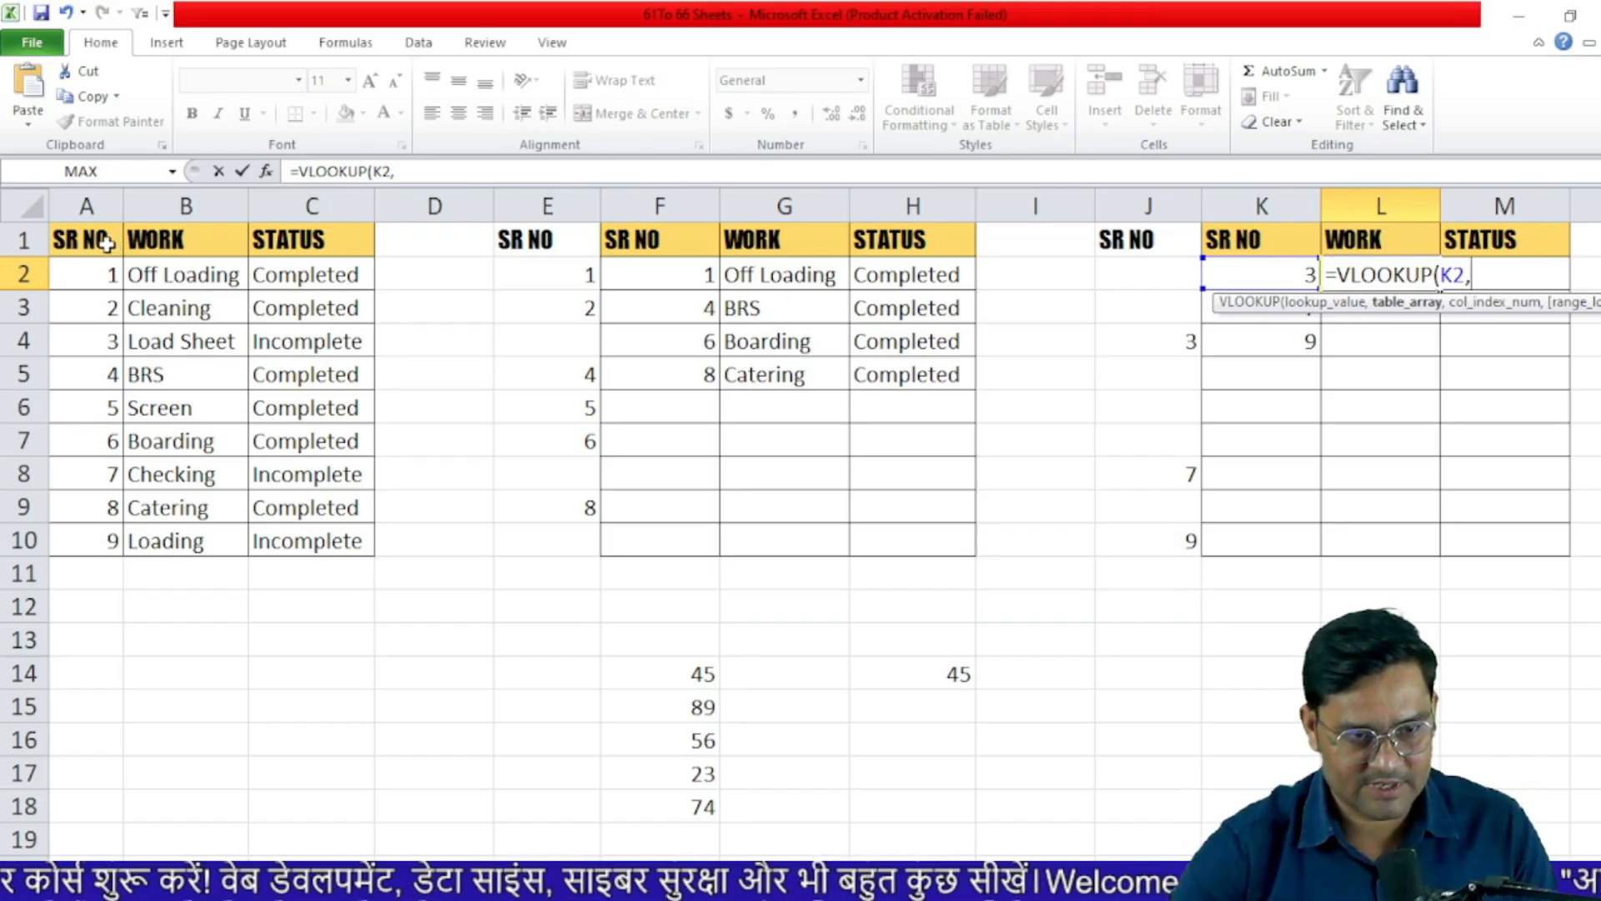
{"action": "left_click_drag", "start_coordinate": [106, 243], "coordinate": [332, 547]}
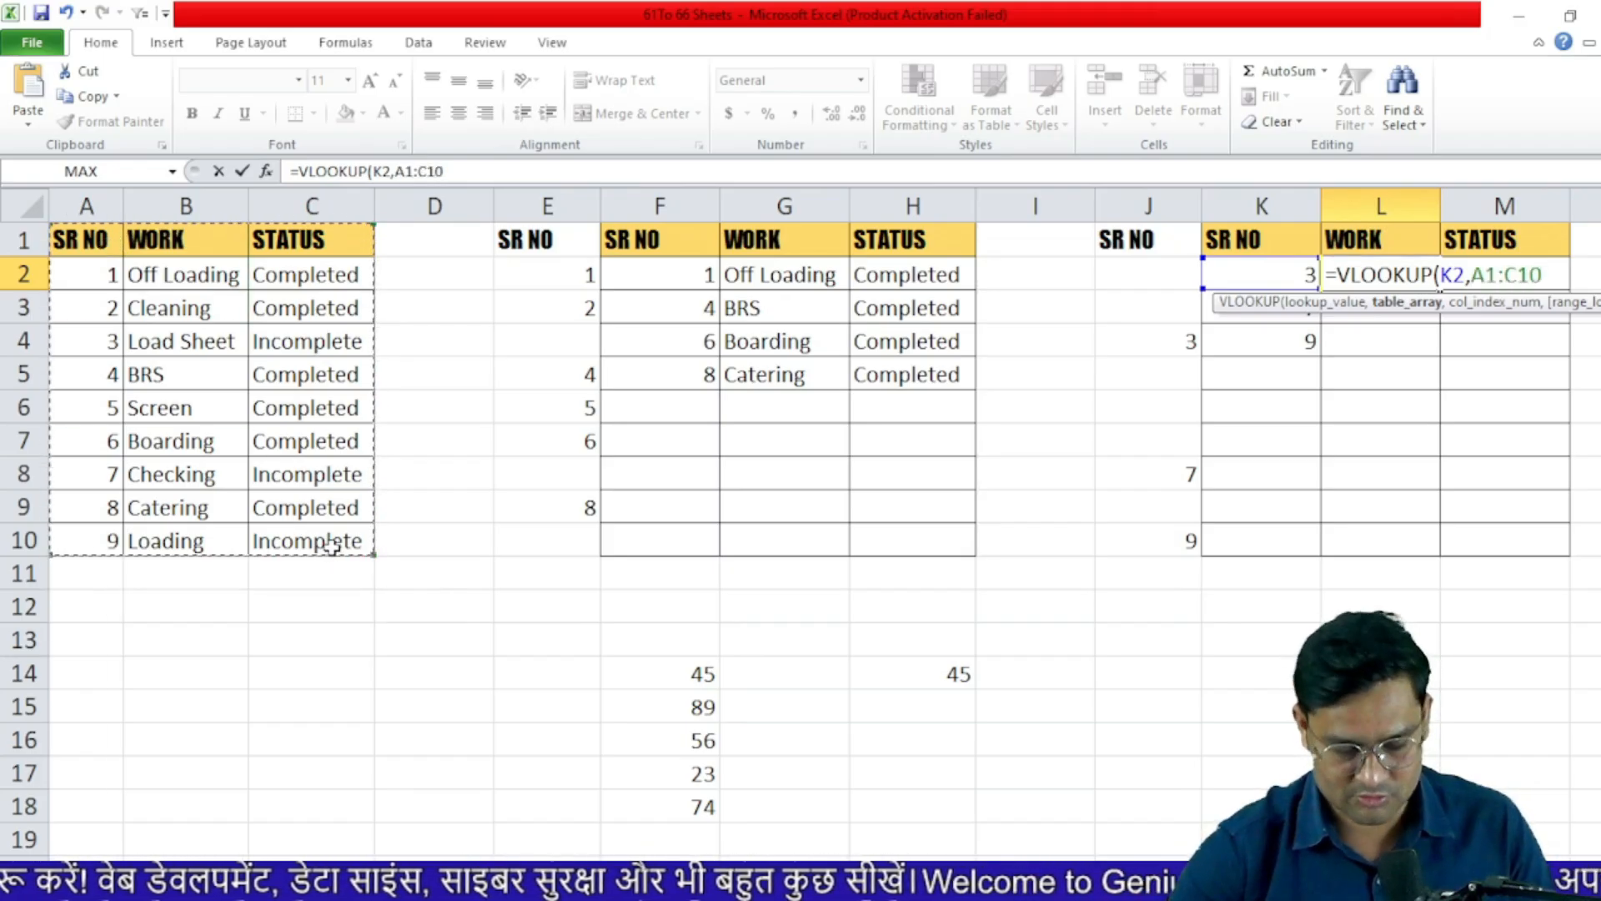
{"action": "key", "text": "F4"}
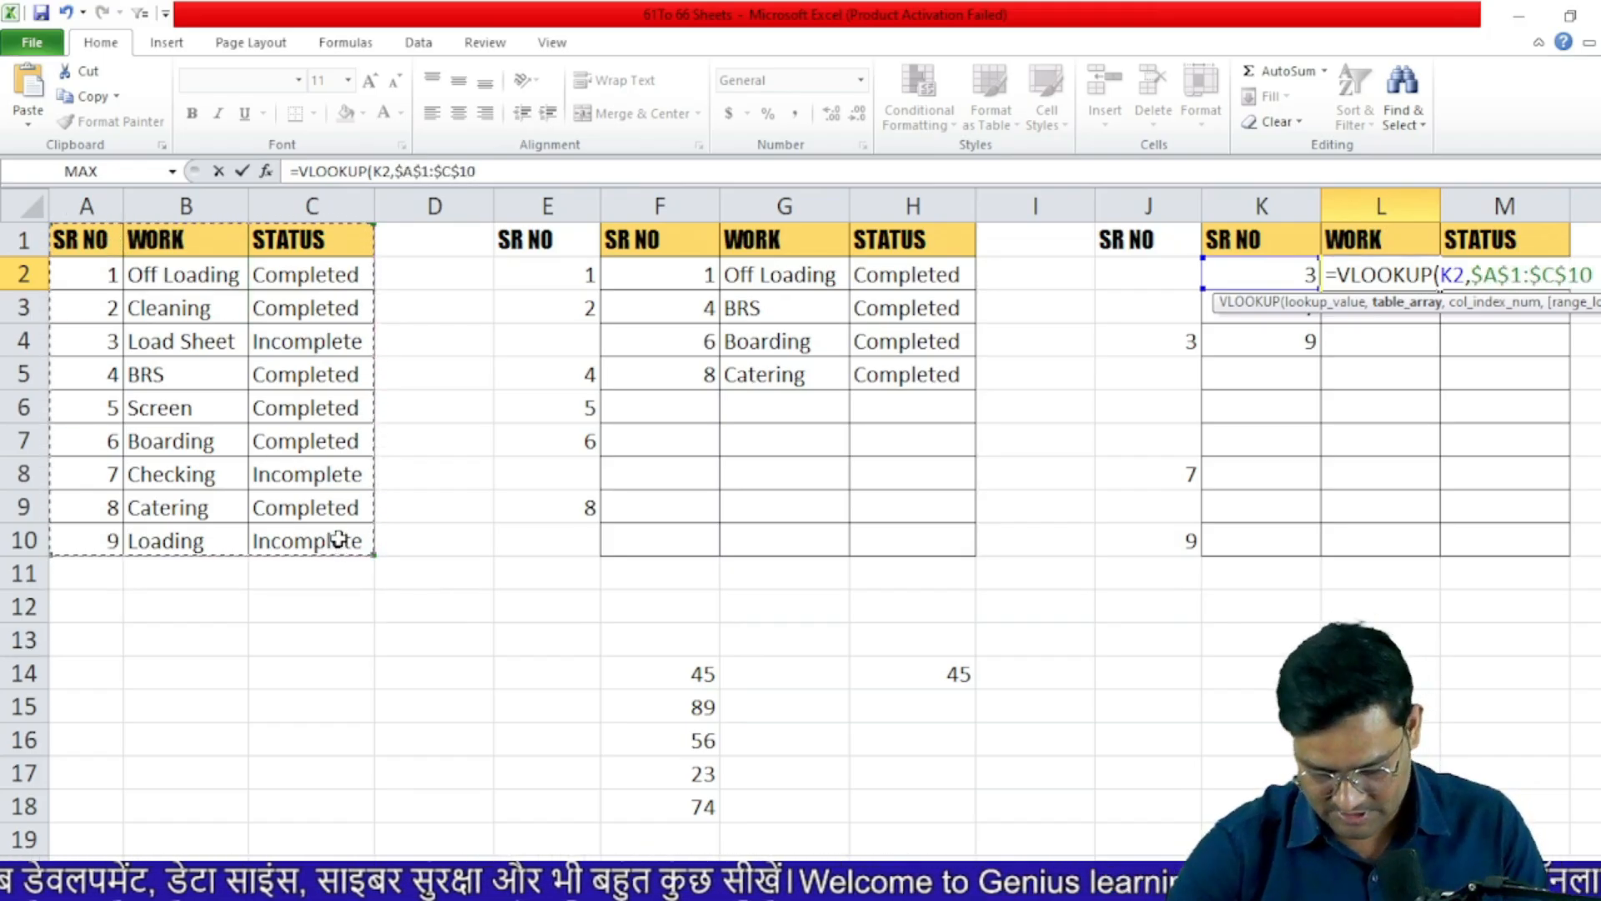
{"action": "type", "text": ","}
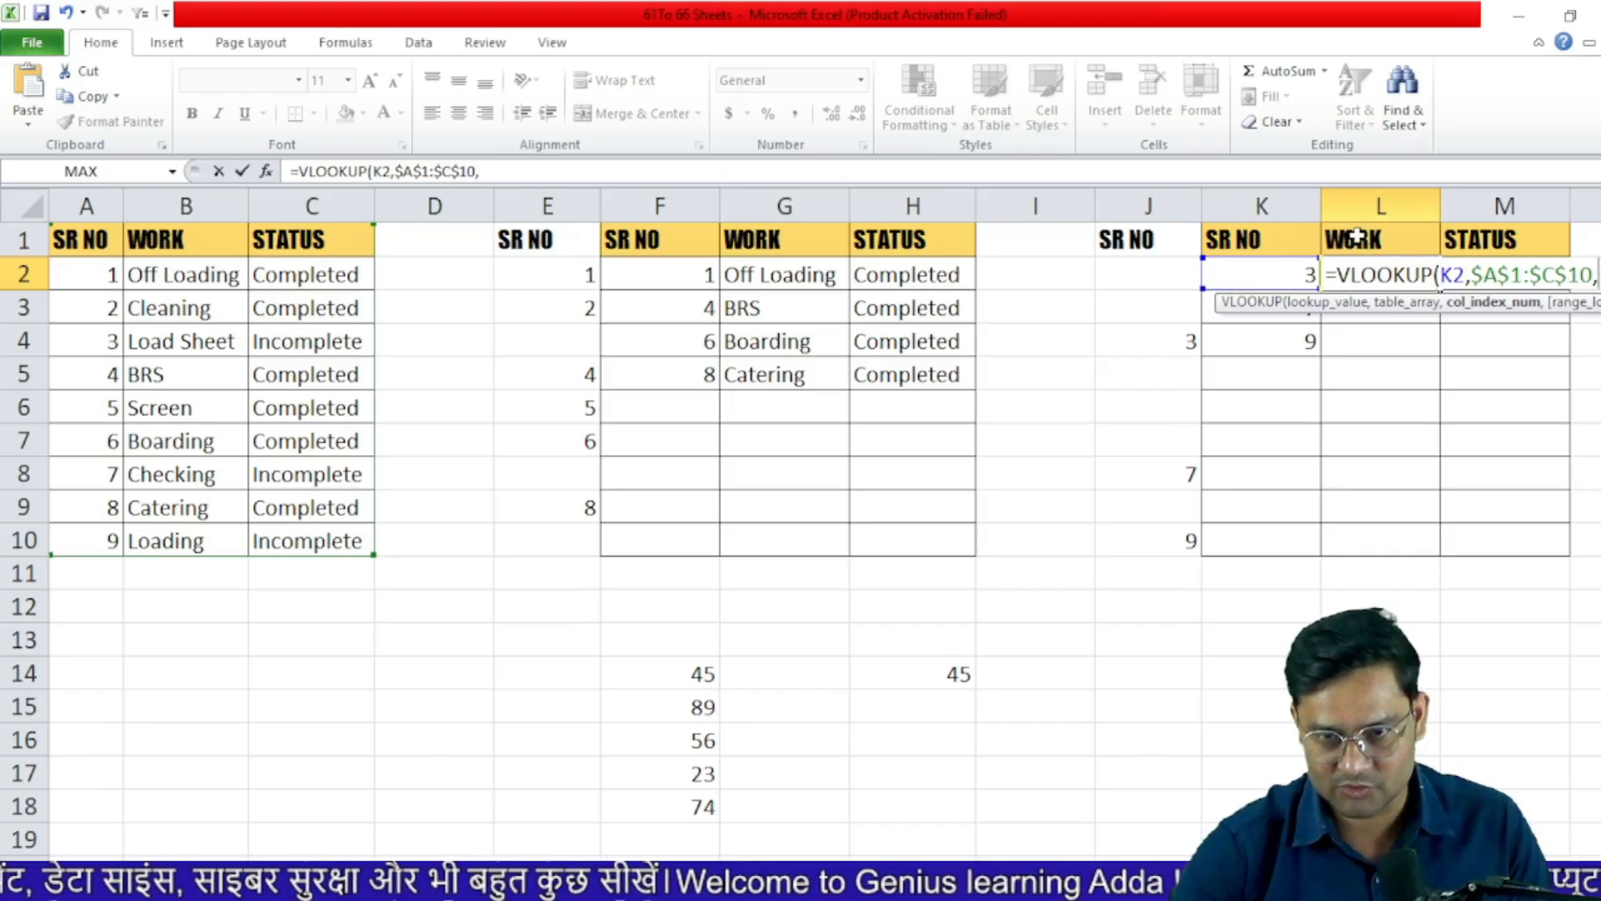
{"action": "type", "text": "2,"}
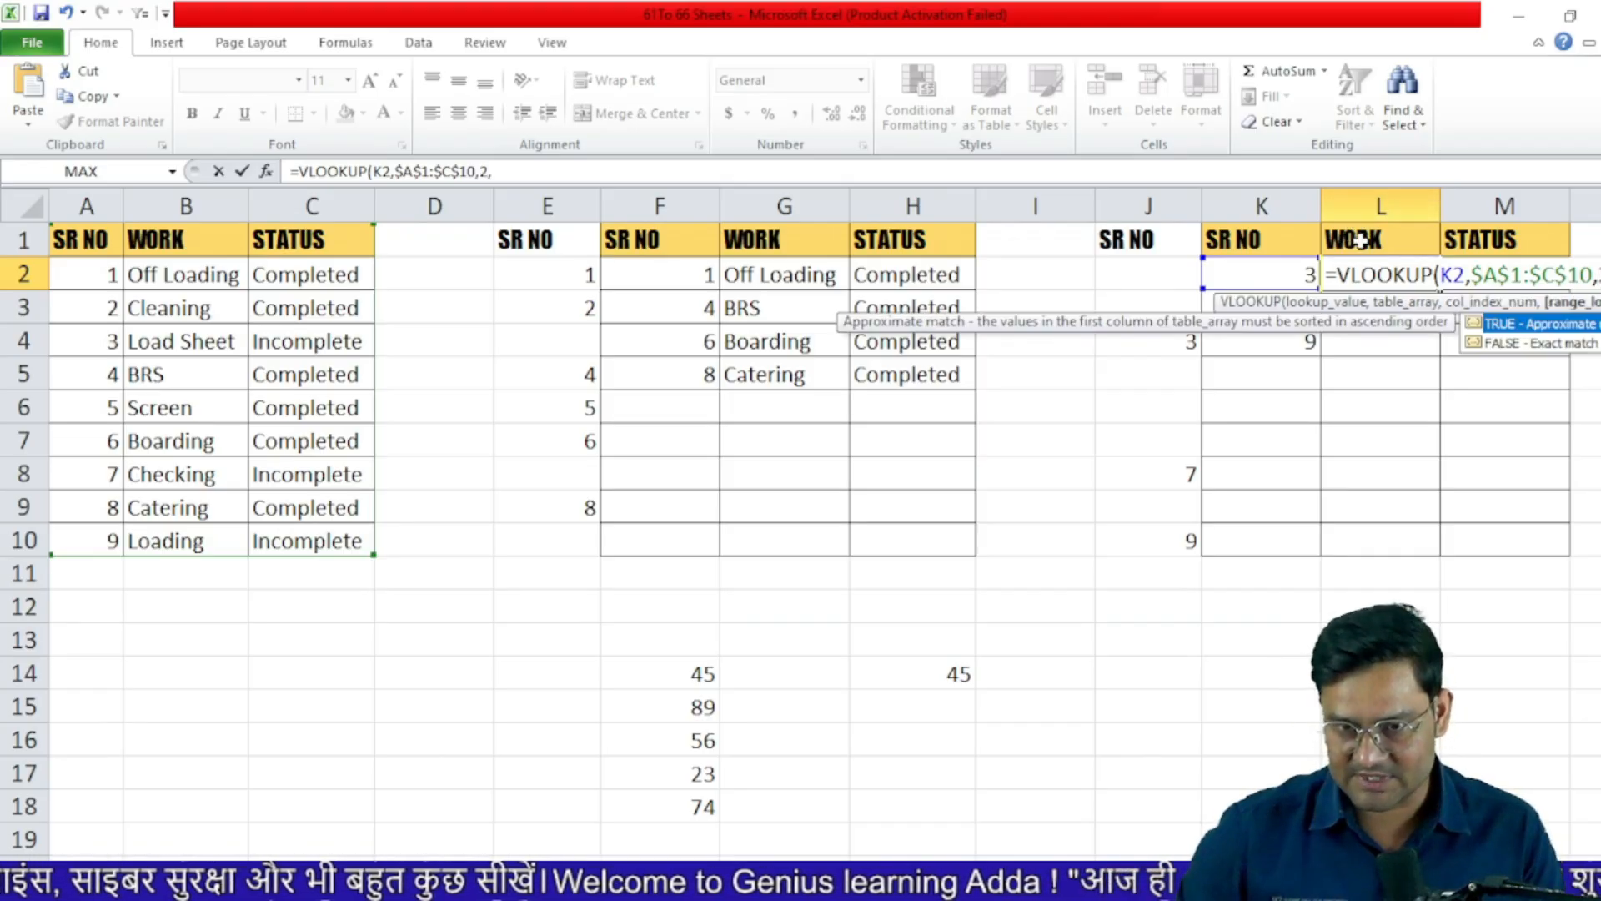
{"action": "type", "text": "0"}
{"action": "key", "text": "Return"}
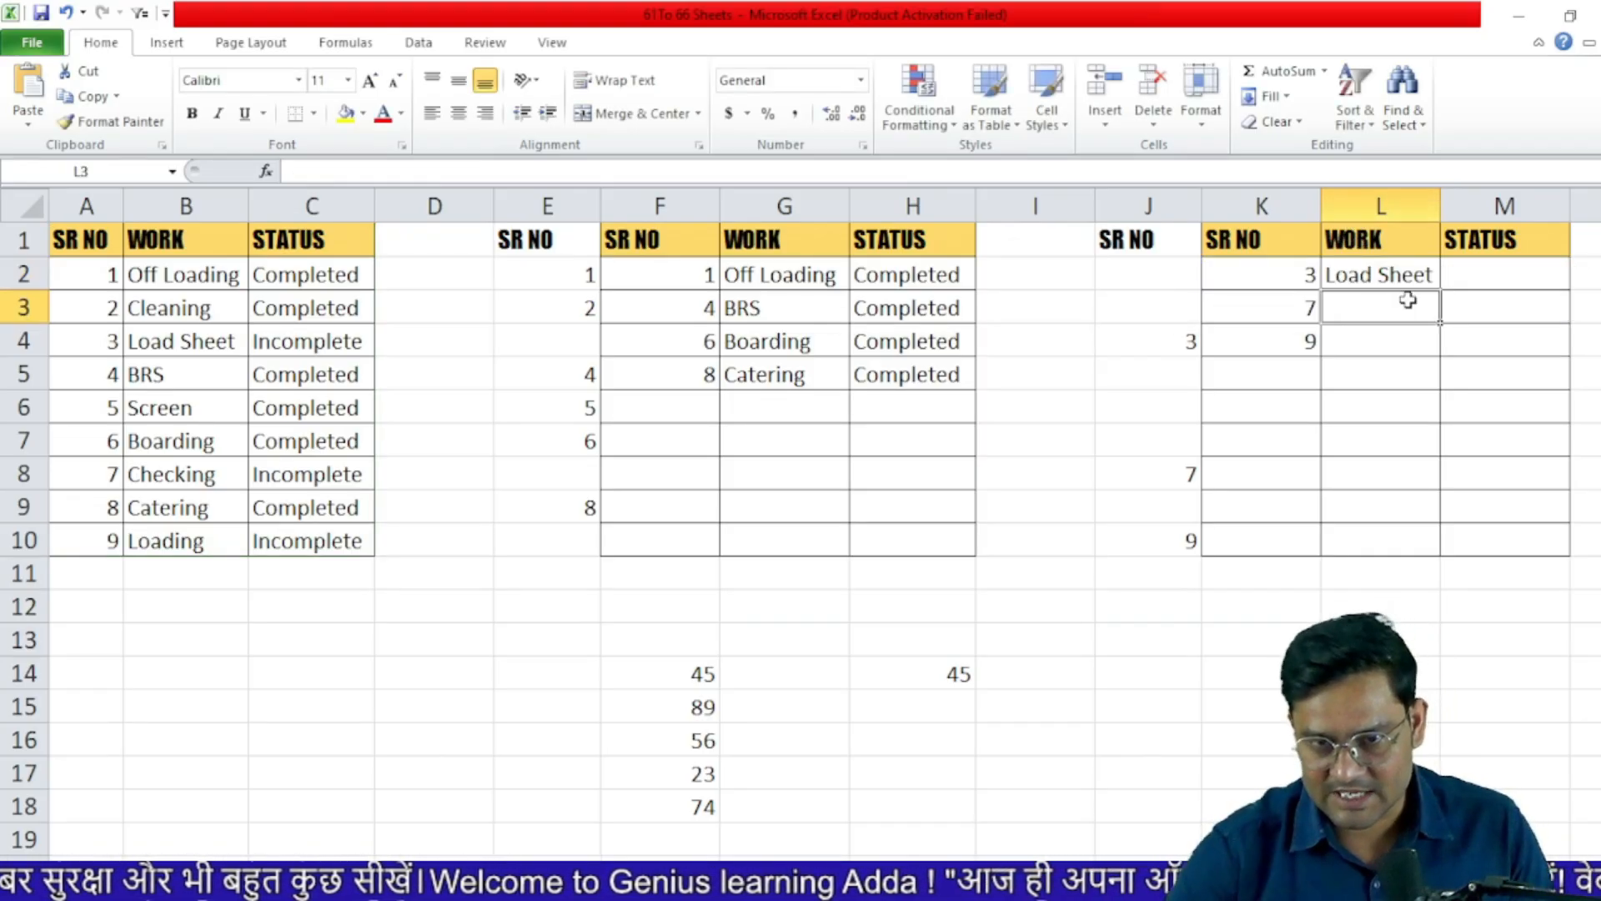
- Wrap the L2 formula in IFERROR as =IFERROR(VLOOKUP(K2,$A$1:$C$10,2,0),"") and fill it down to L10
{"action": "double_click", "coordinate": [1391, 274]}
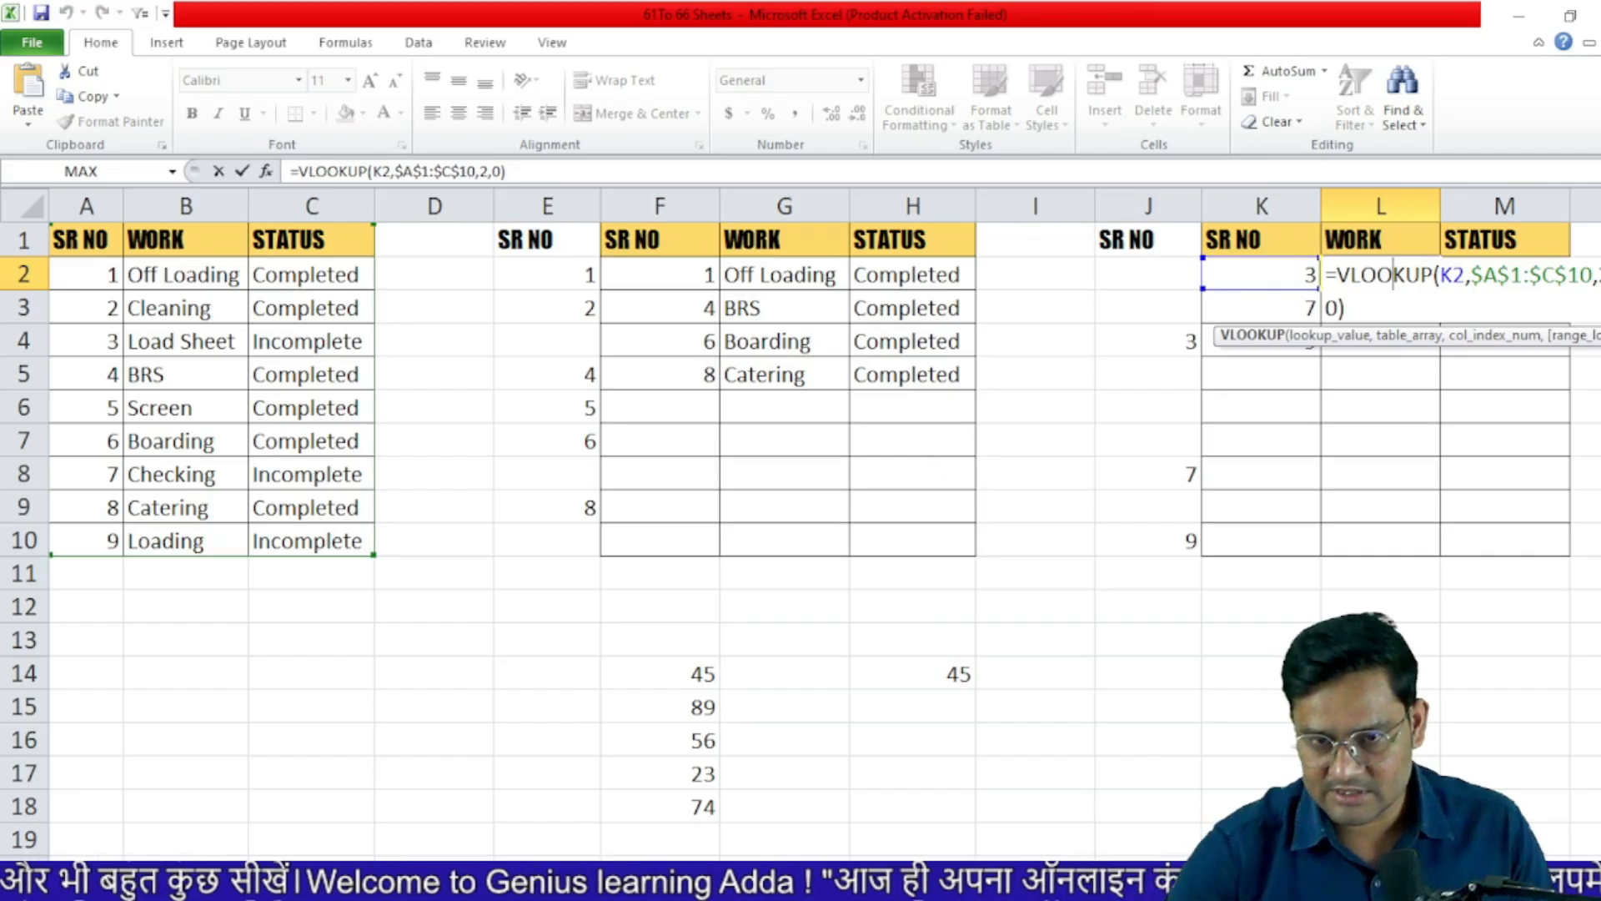
{"action": "left_click", "coordinate": [1337, 274]}
{"action": "type", "text": "IFER"}
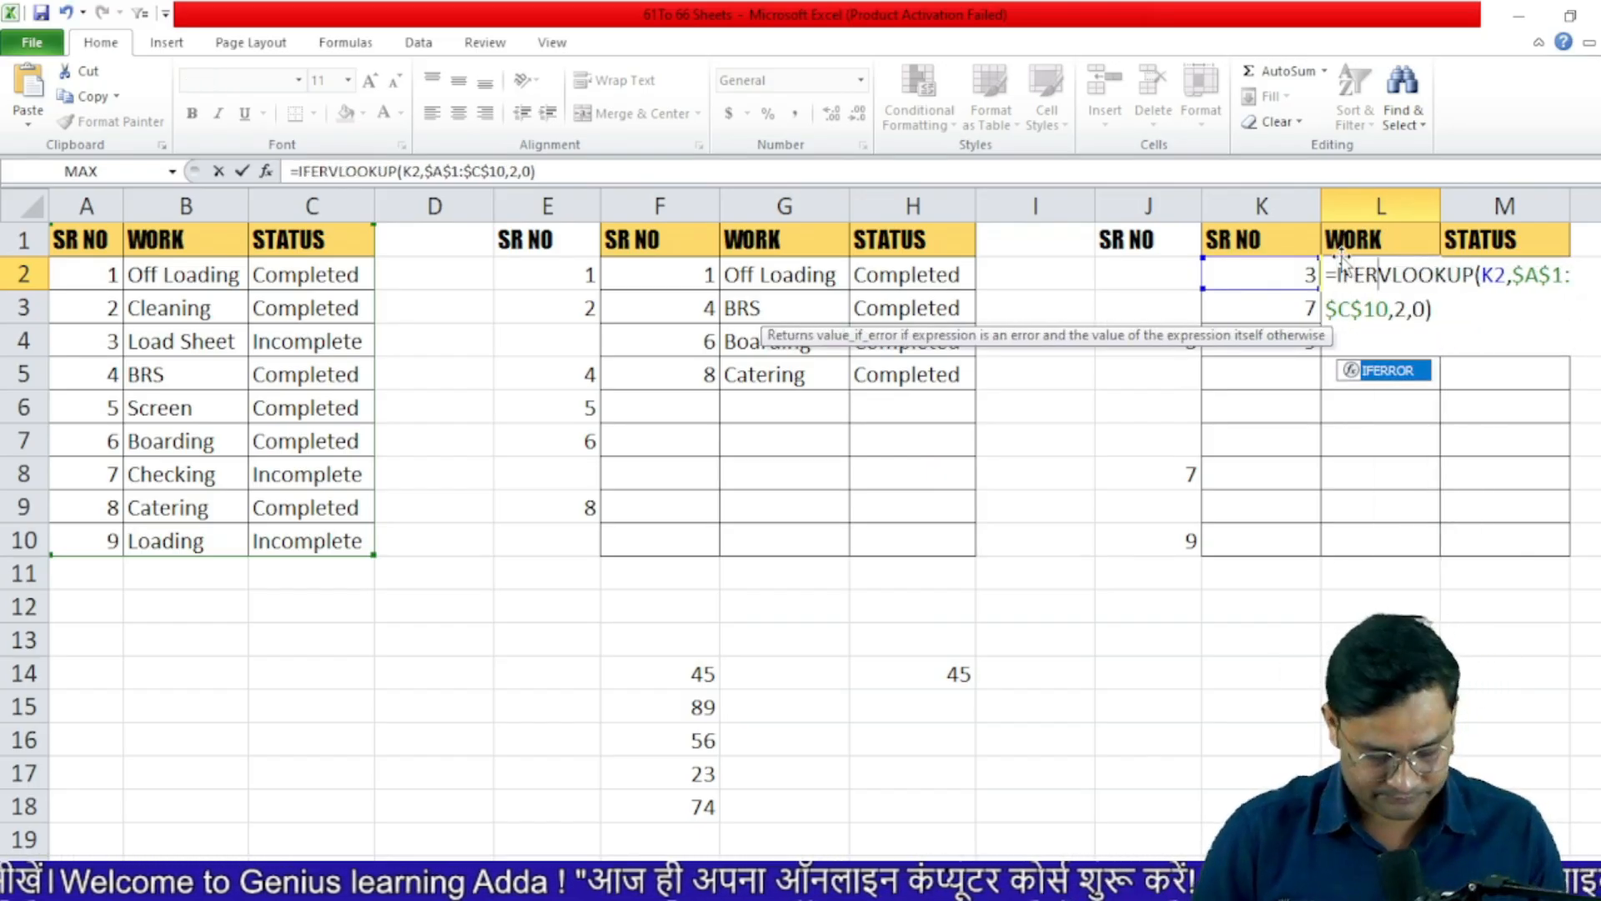
{"action": "key", "text": "Tab"}
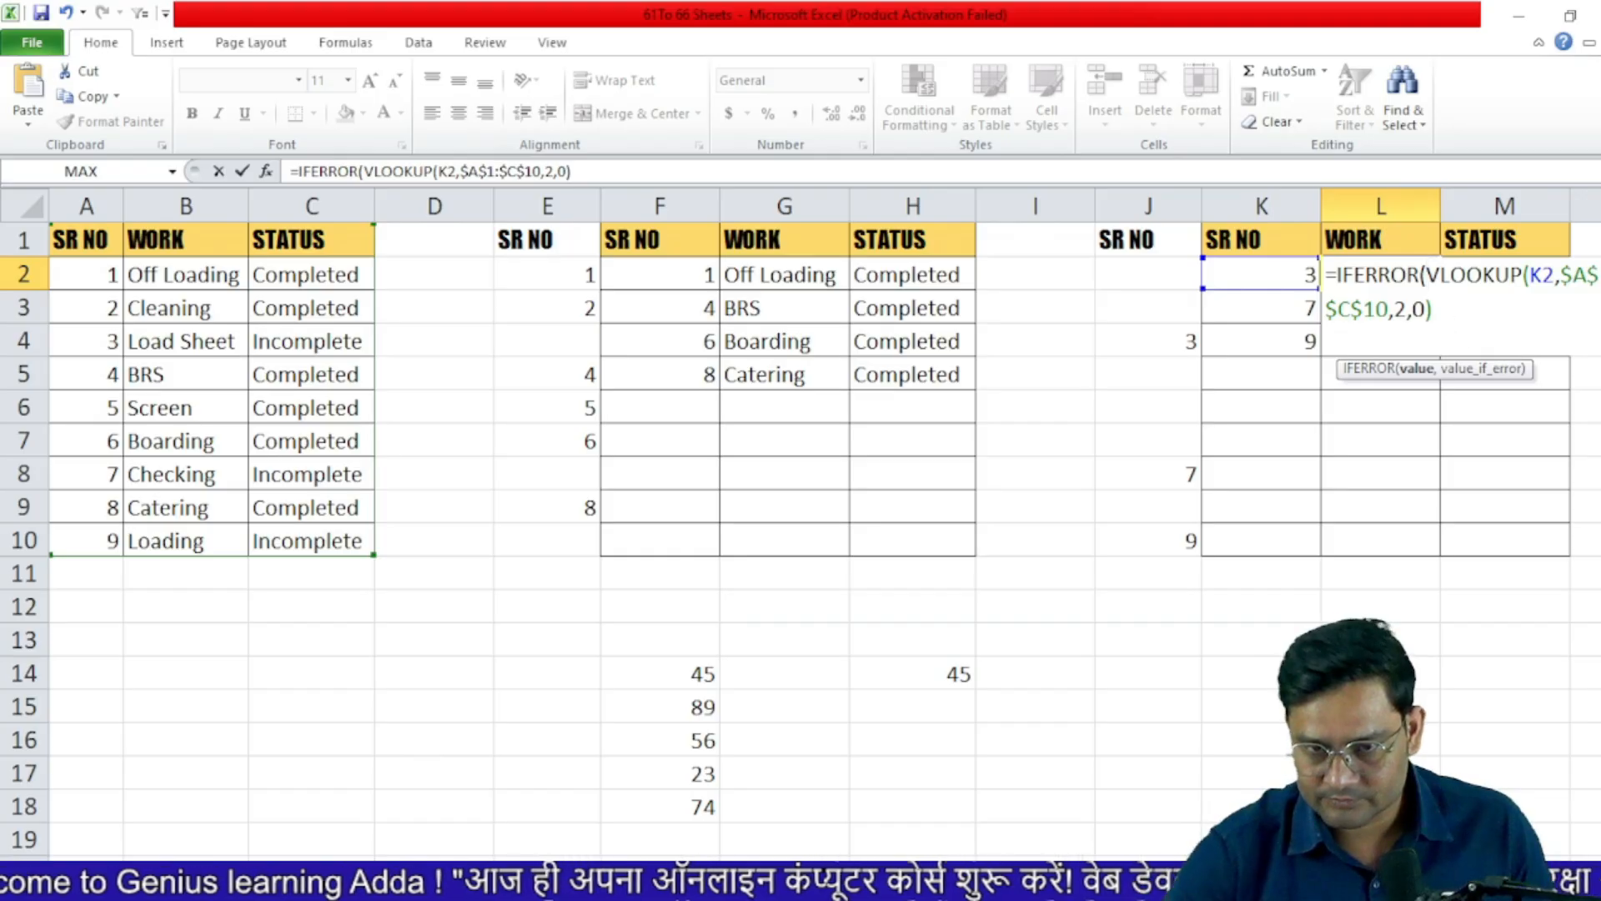
{"action": "type", "text": ","}
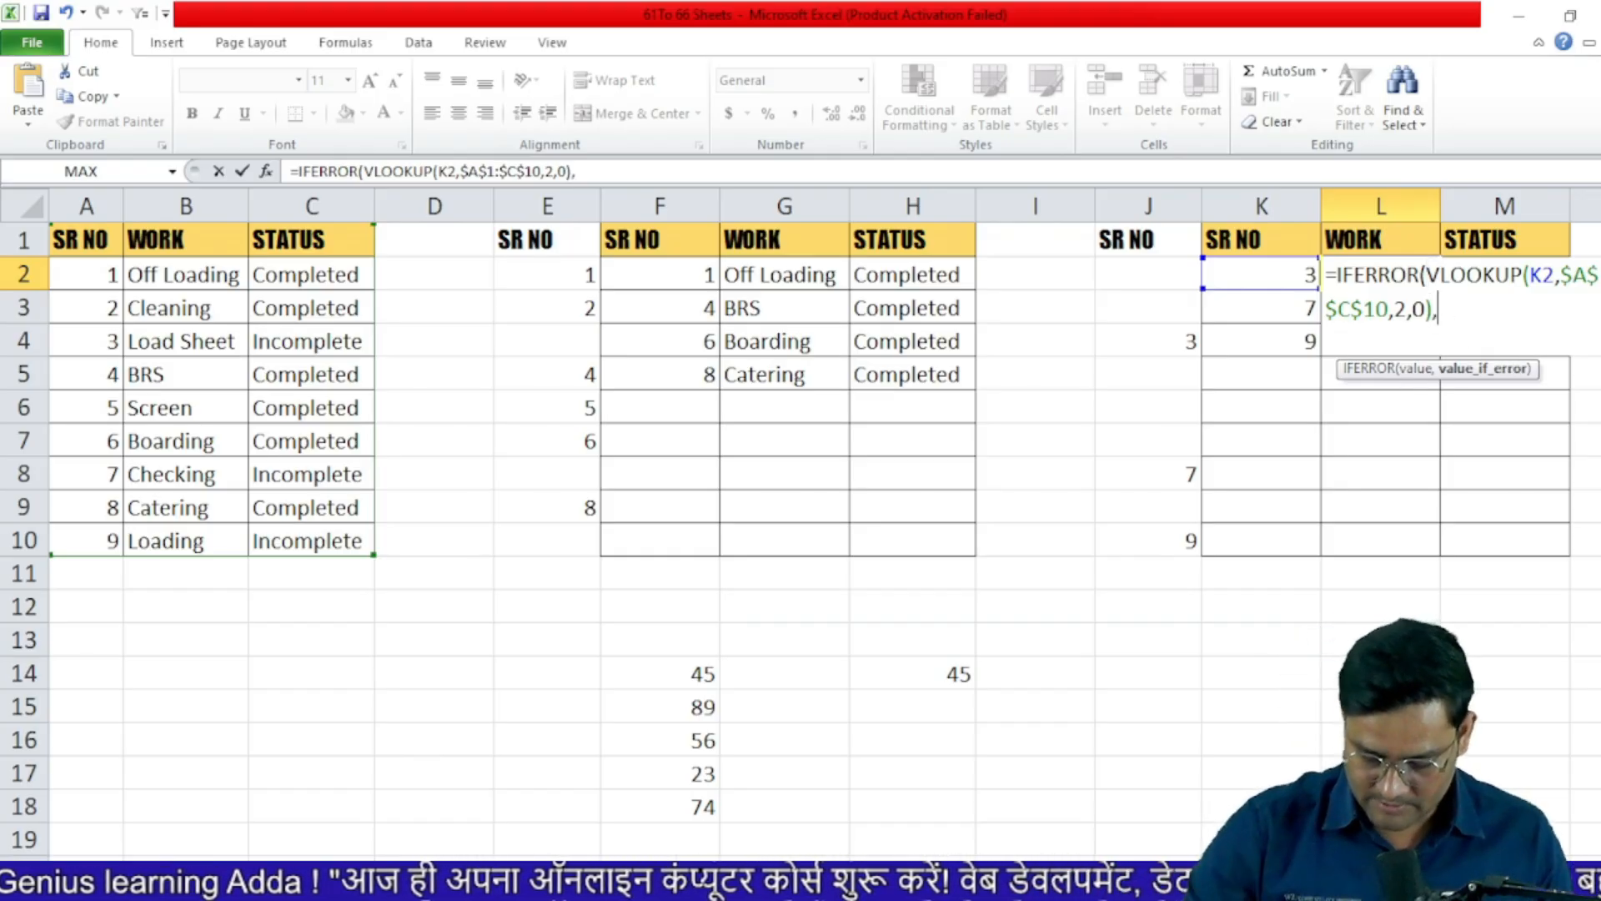
{"action": "type", "text": "\"\""}
{"action": "key", "text": "Return"}
{"action": "key", "text": "Return"}
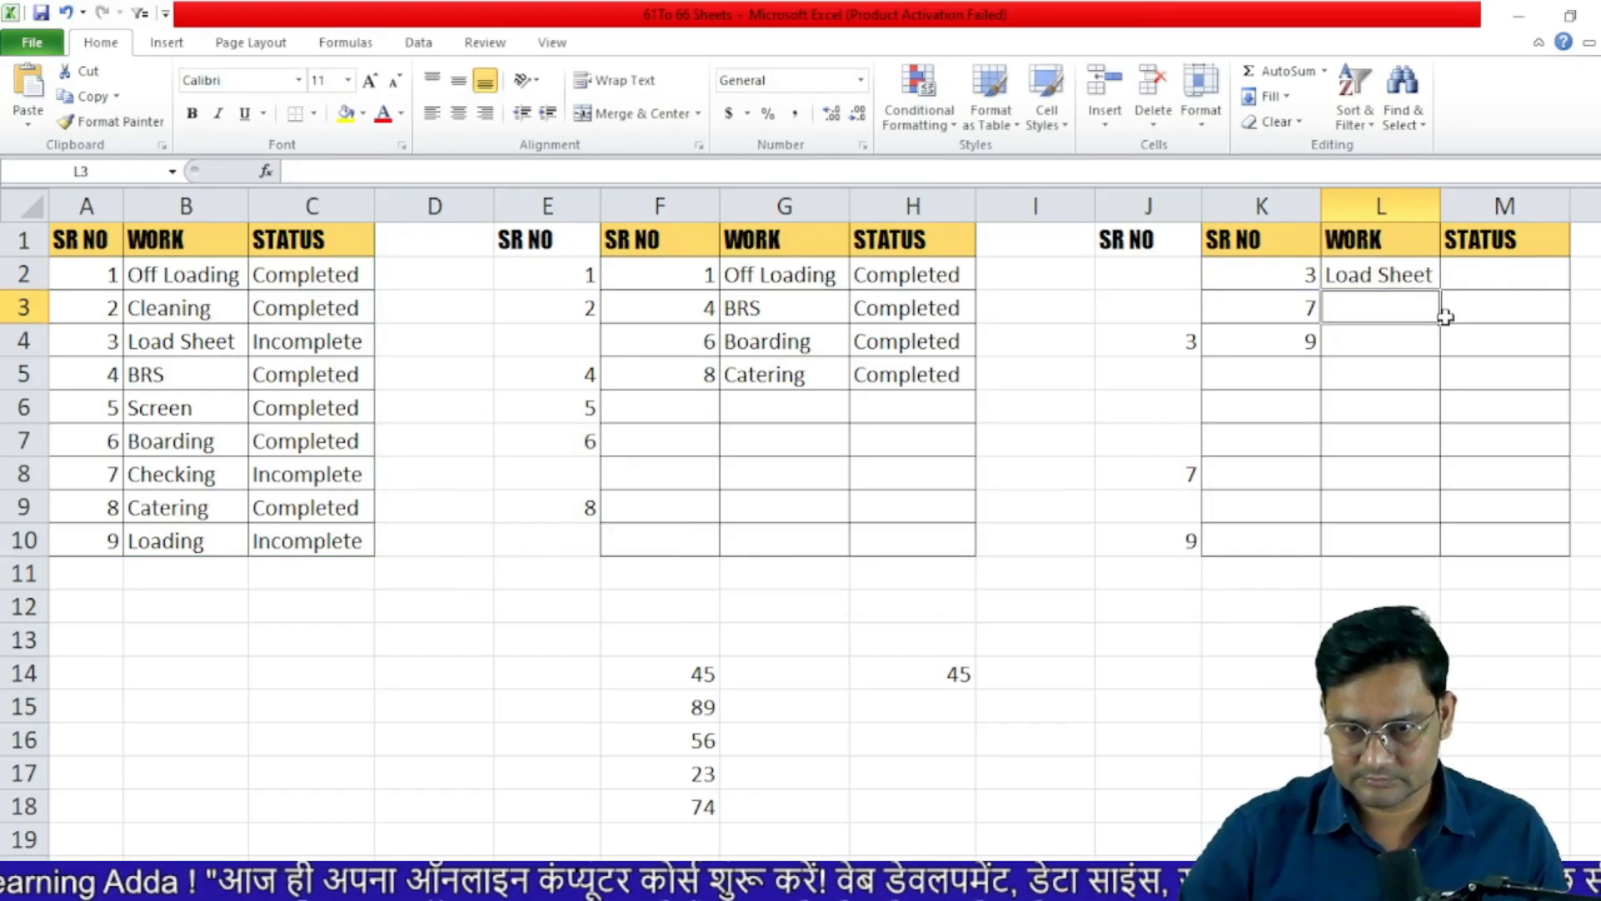
{"action": "left_click", "coordinate": [1391, 271]}
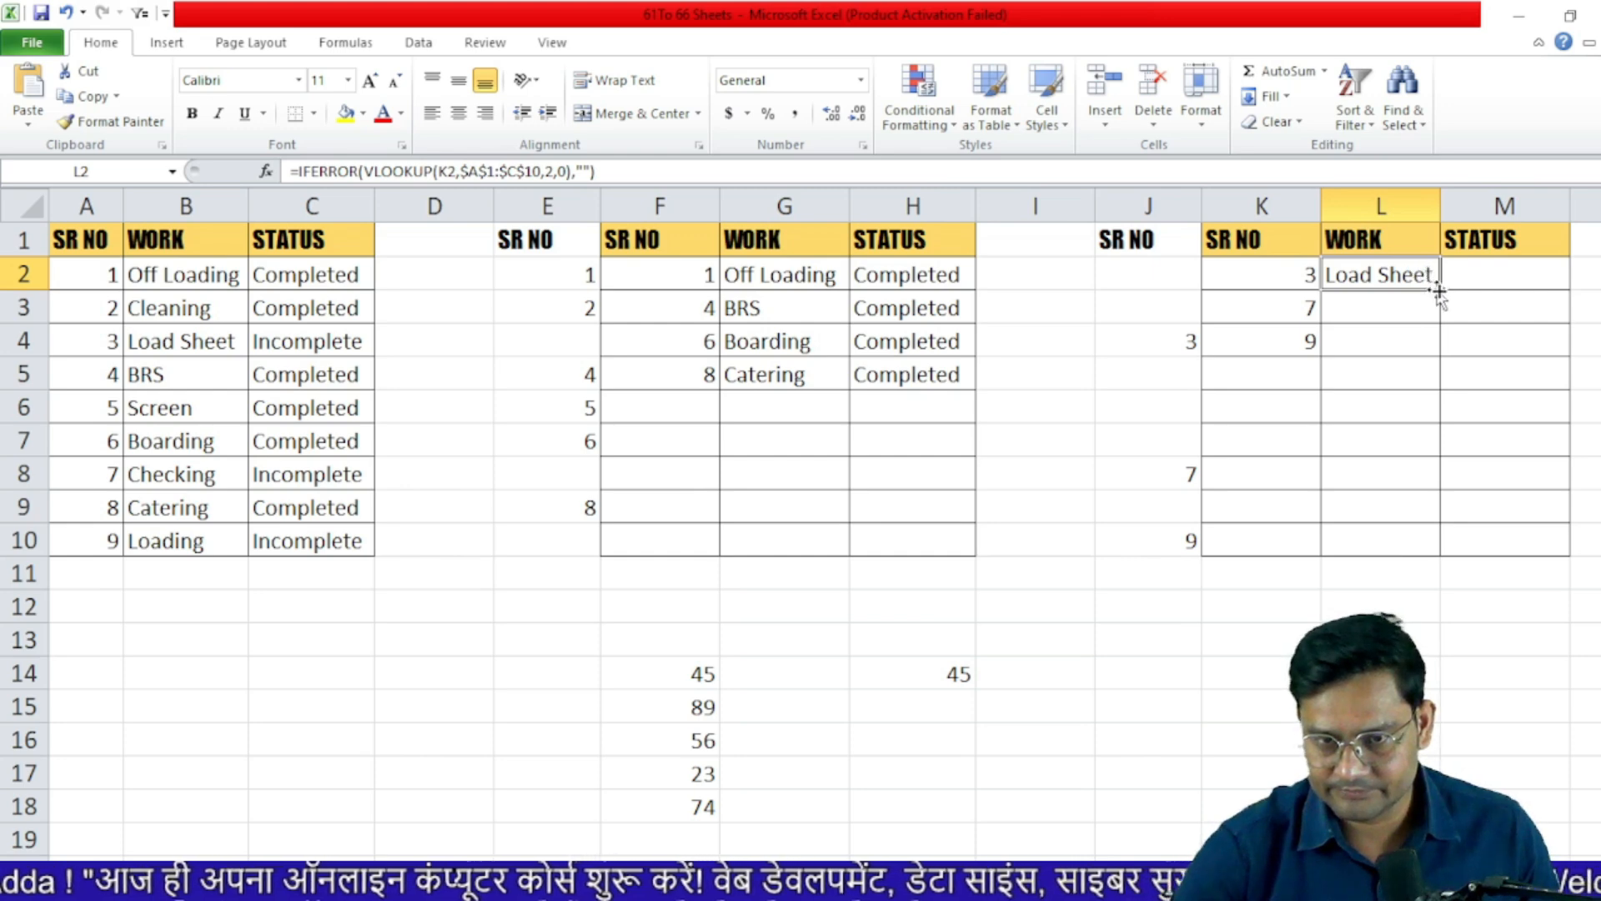
{"action": "double_click", "coordinate": [1440, 291]}
- Enter =VLOOKUP(K2,$A$1:$C$10,3,0) in cell M2 to look up the status
{"action": "left_click", "coordinate": [1512, 278]}
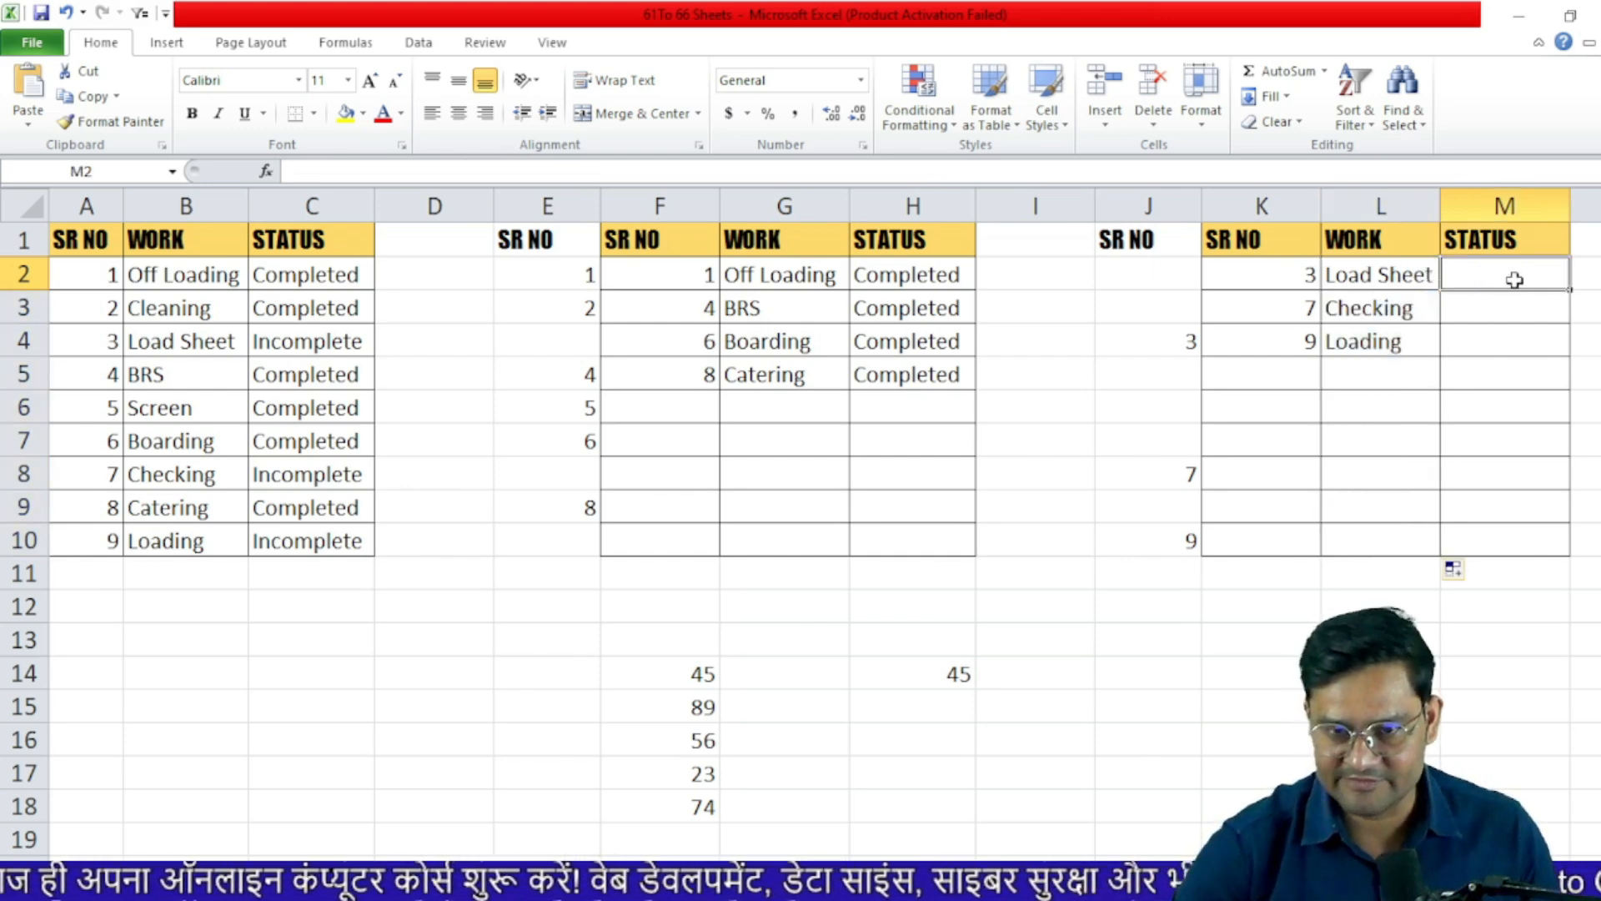
{"action": "type", "text": "=VLOOKUP("}
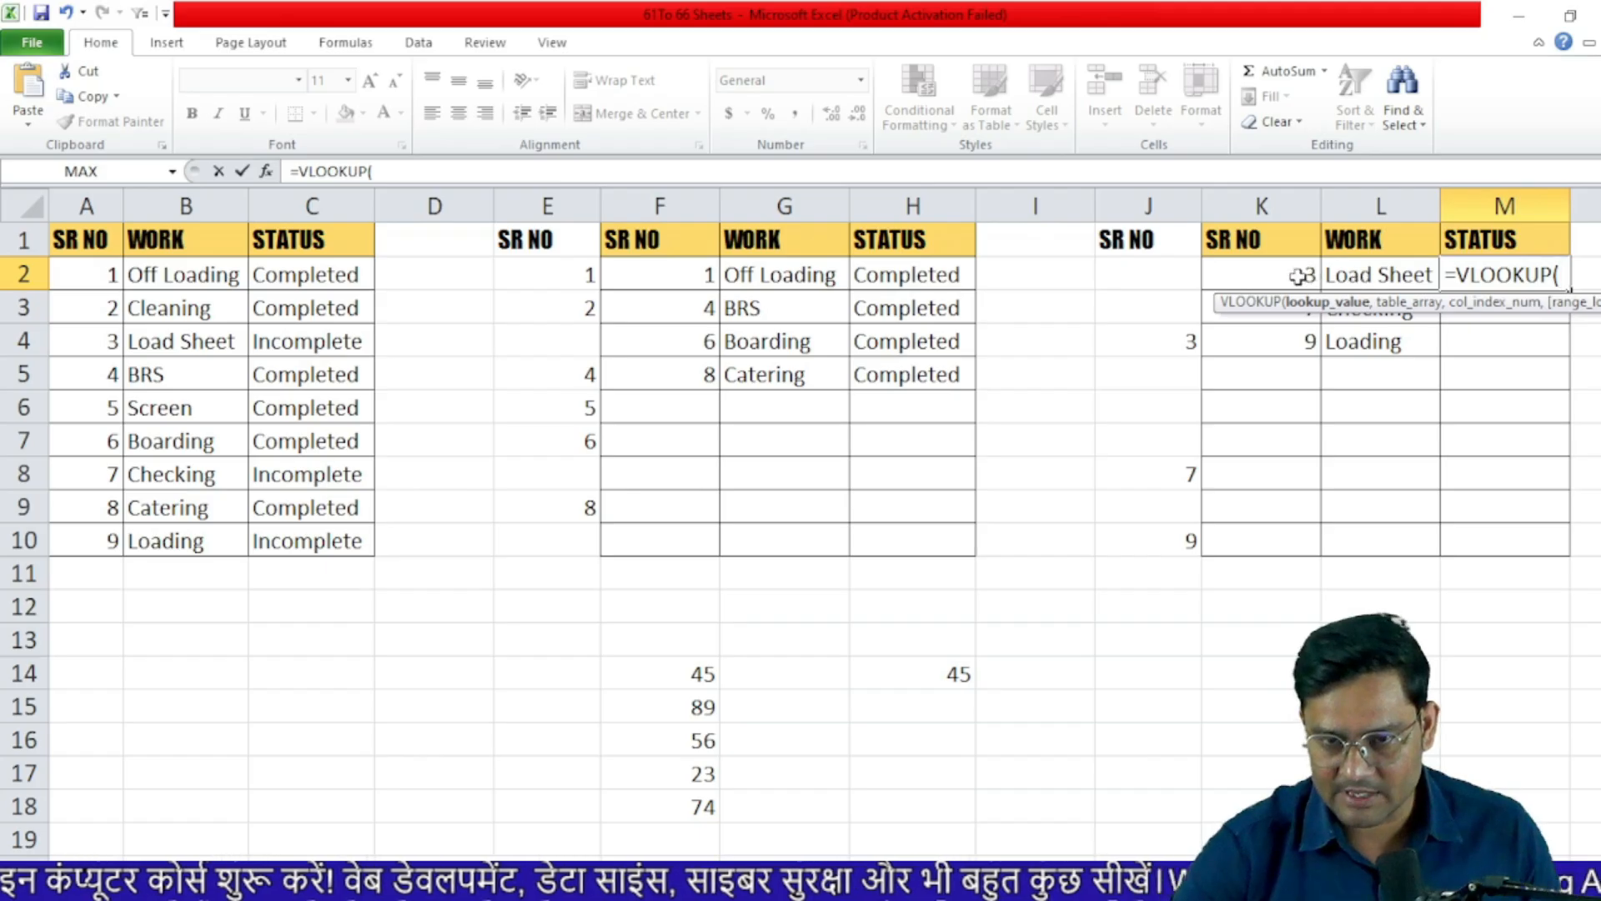
{"action": "left_click", "coordinate": [1247, 271]}
{"action": "type", "text": ","}
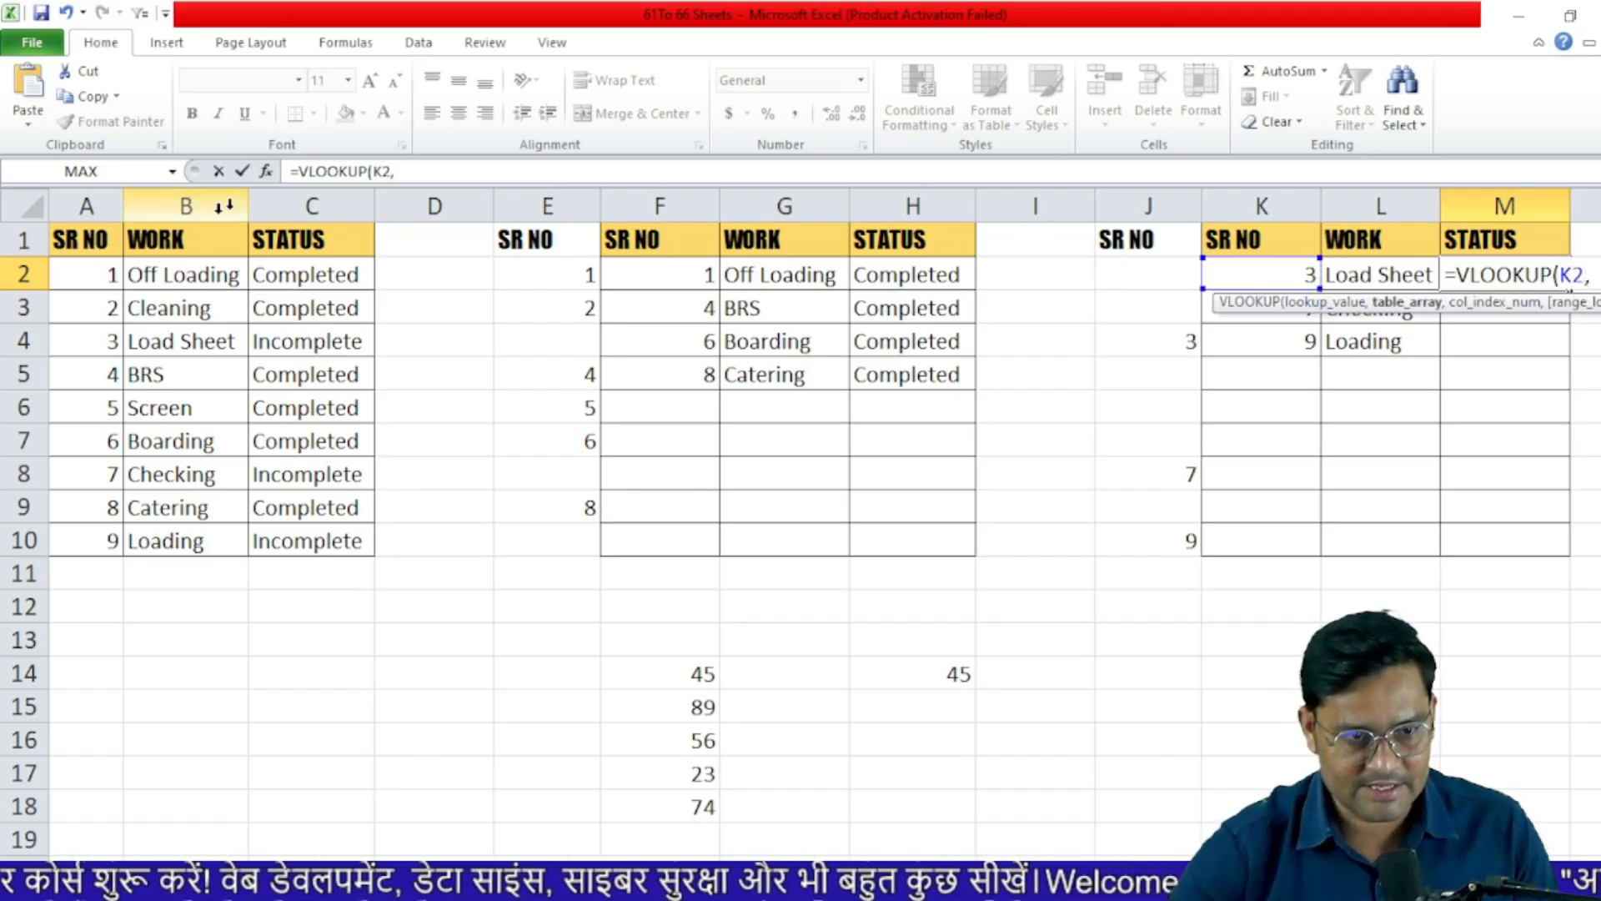
{"action": "left_click_drag", "start_coordinate": [90, 244], "coordinate": [304, 530]}
{"action": "key", "text": "F4"}
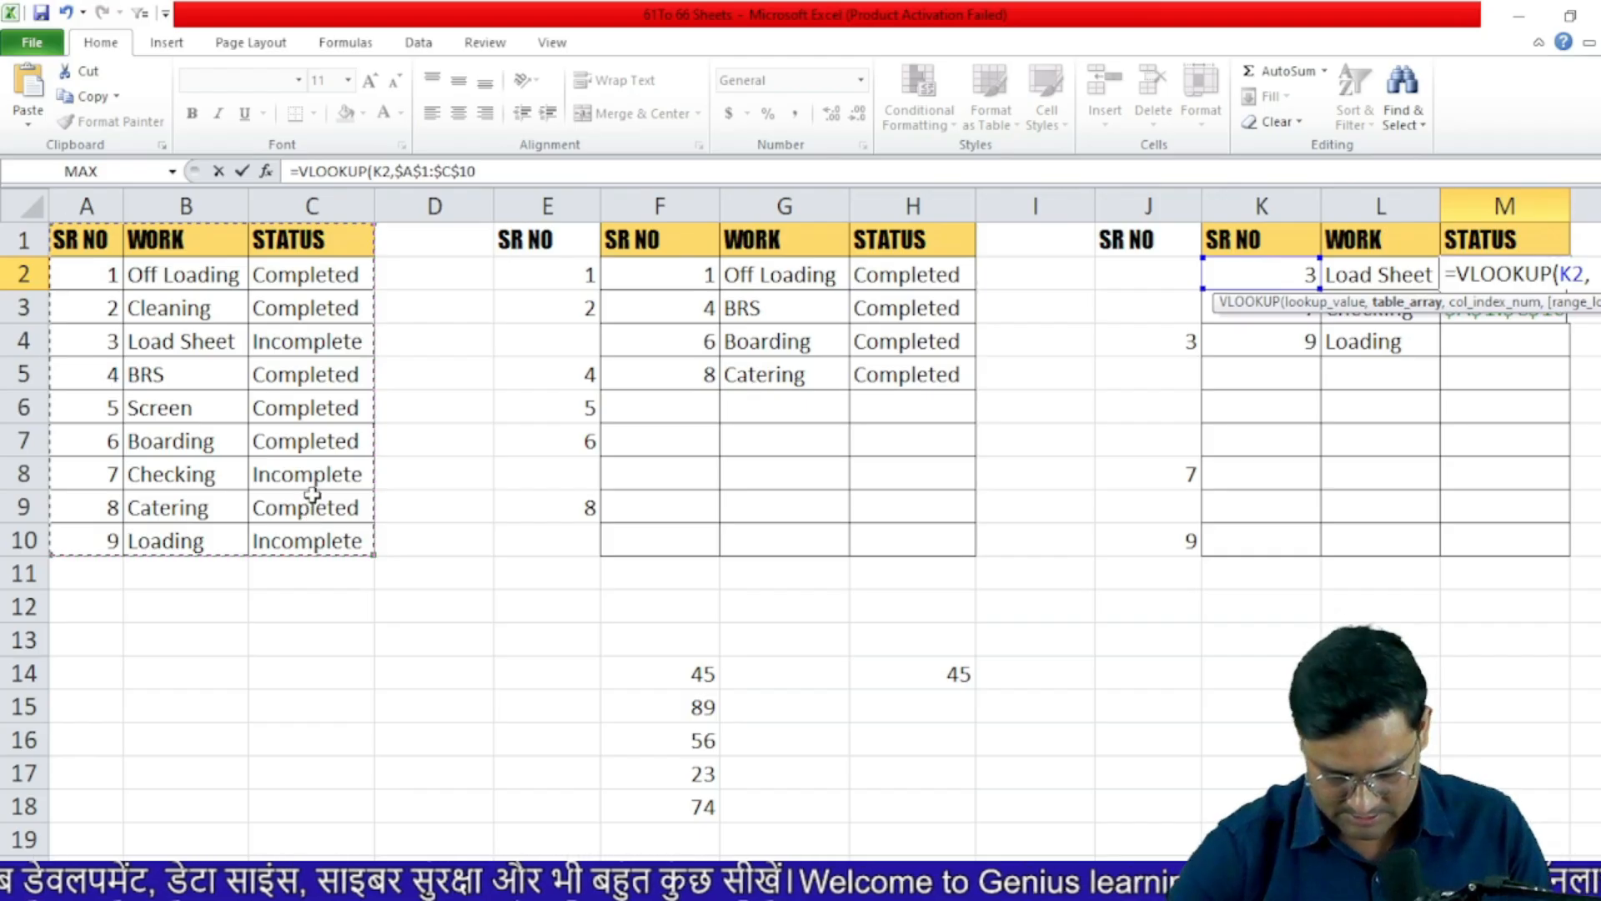
{"action": "type", "text": ","}
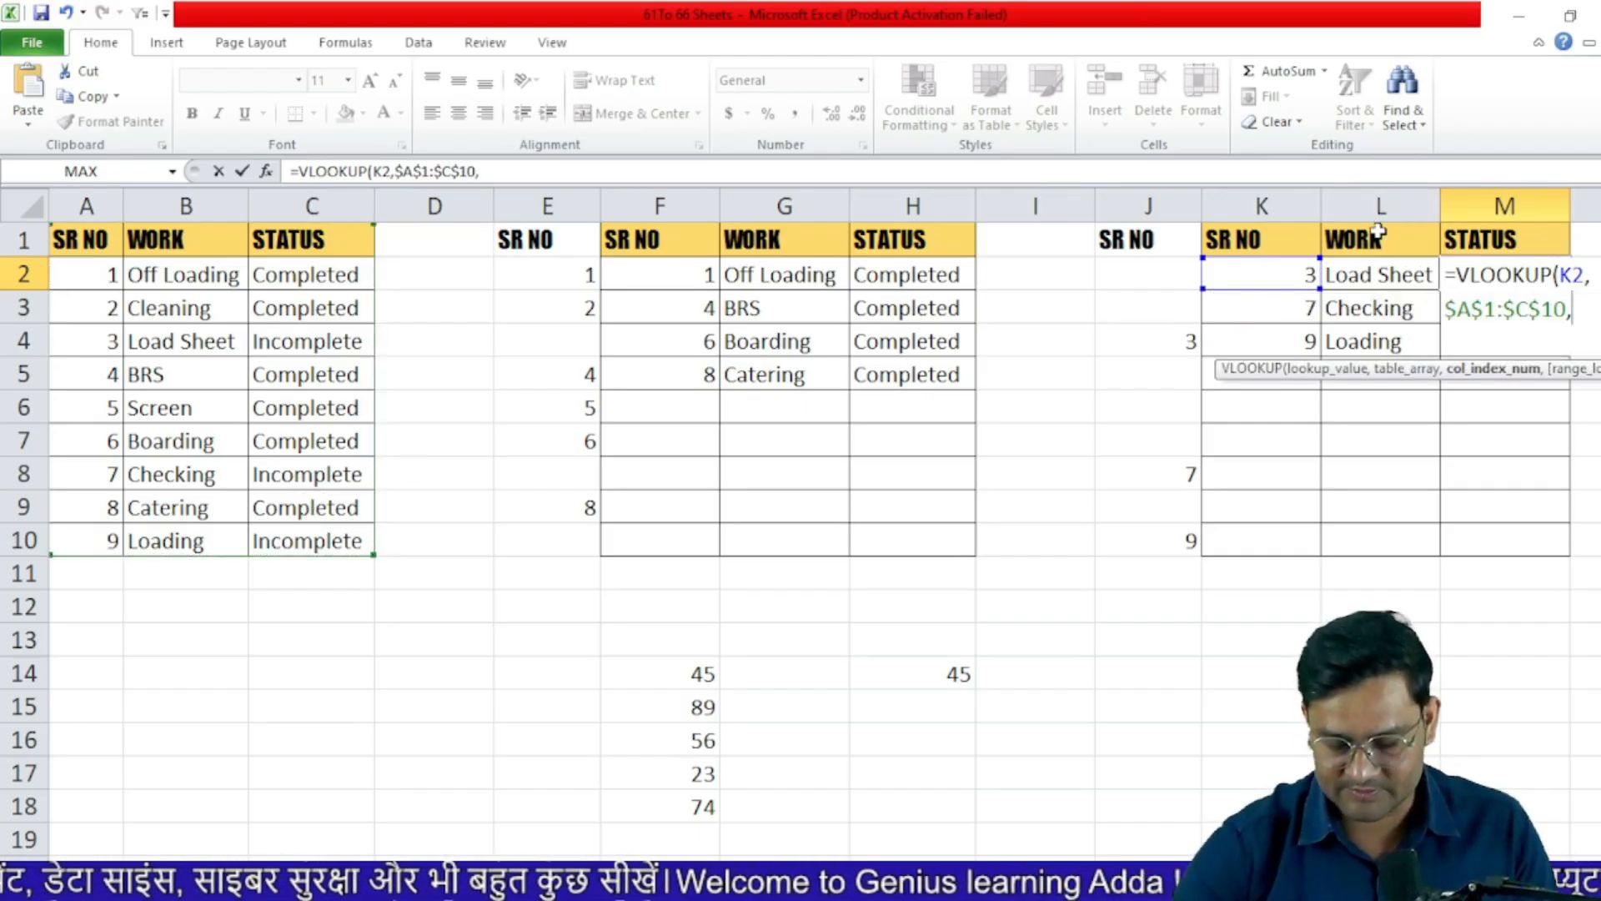
{"action": "type", "text": "3,0"}
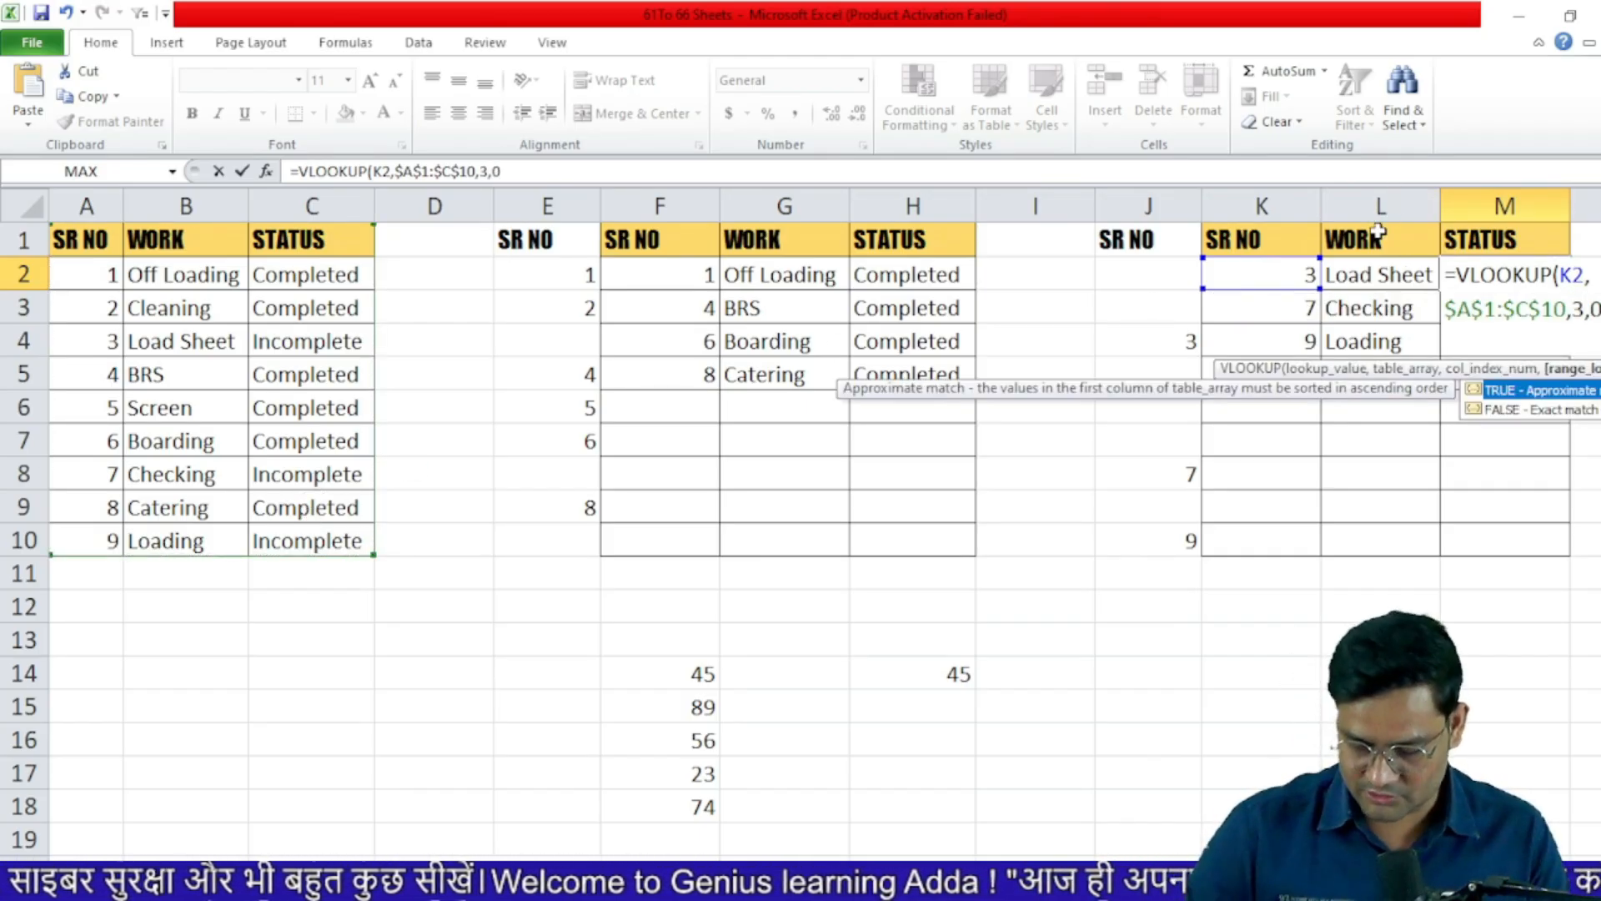
{"action": "key", "text": "Return"}
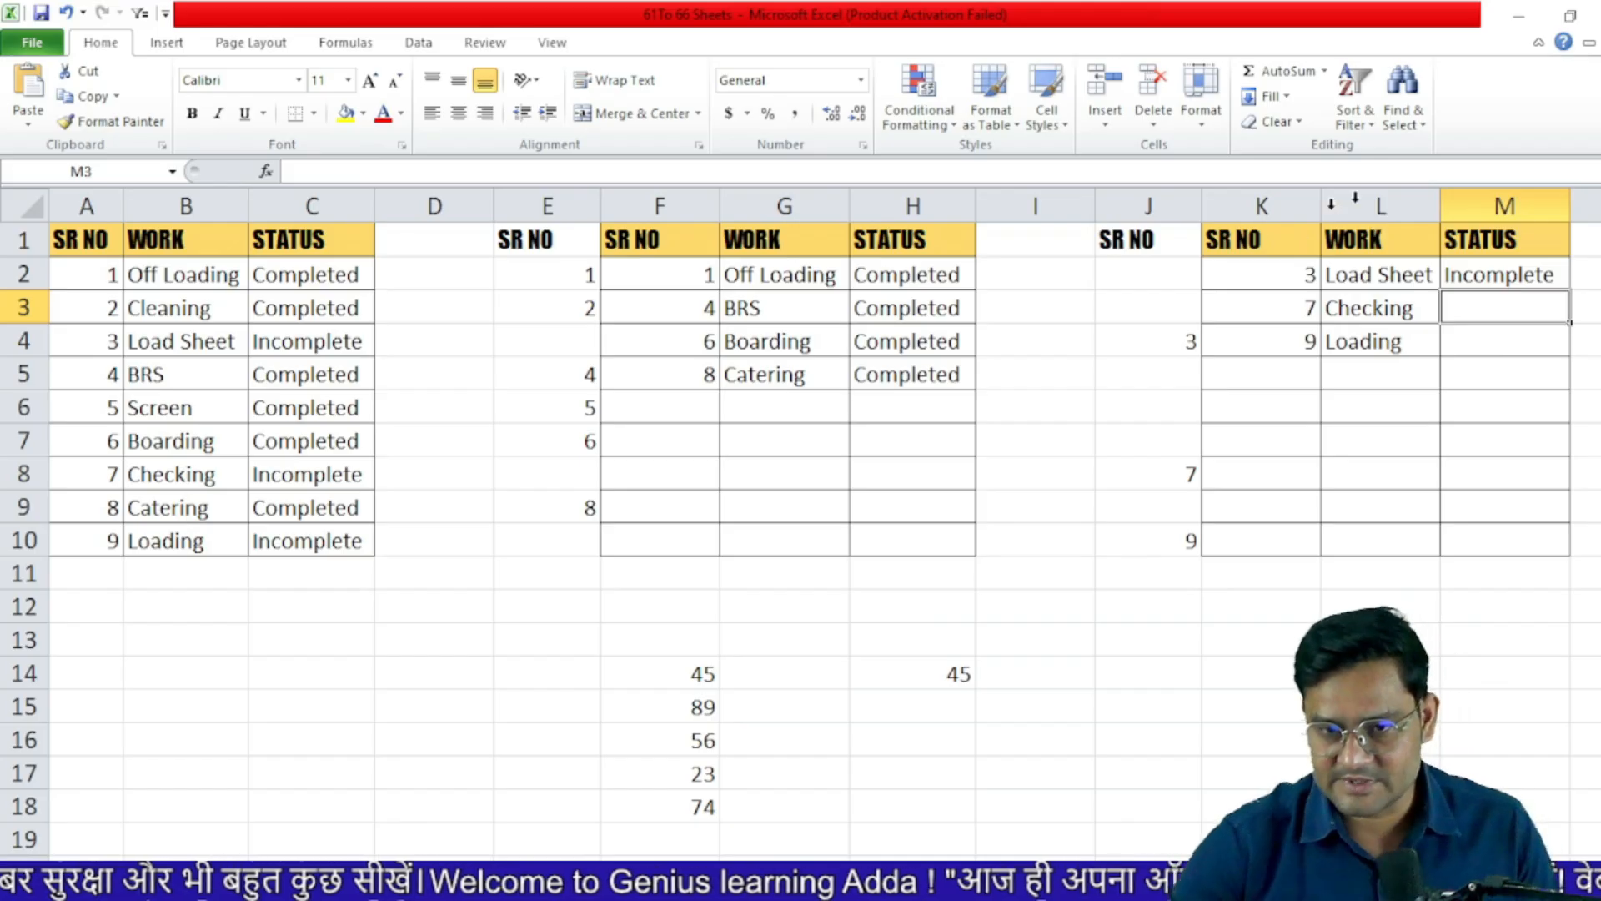
- Wrap the M2 formula in IFERROR as =IFERROR(VLOOKUP(K2,$A$1:$C$10,3,0),"") and fill it down to M10
{"action": "left_click", "coordinate": [1509, 268]}
{"action": "double_click", "coordinate": [1509, 277]}
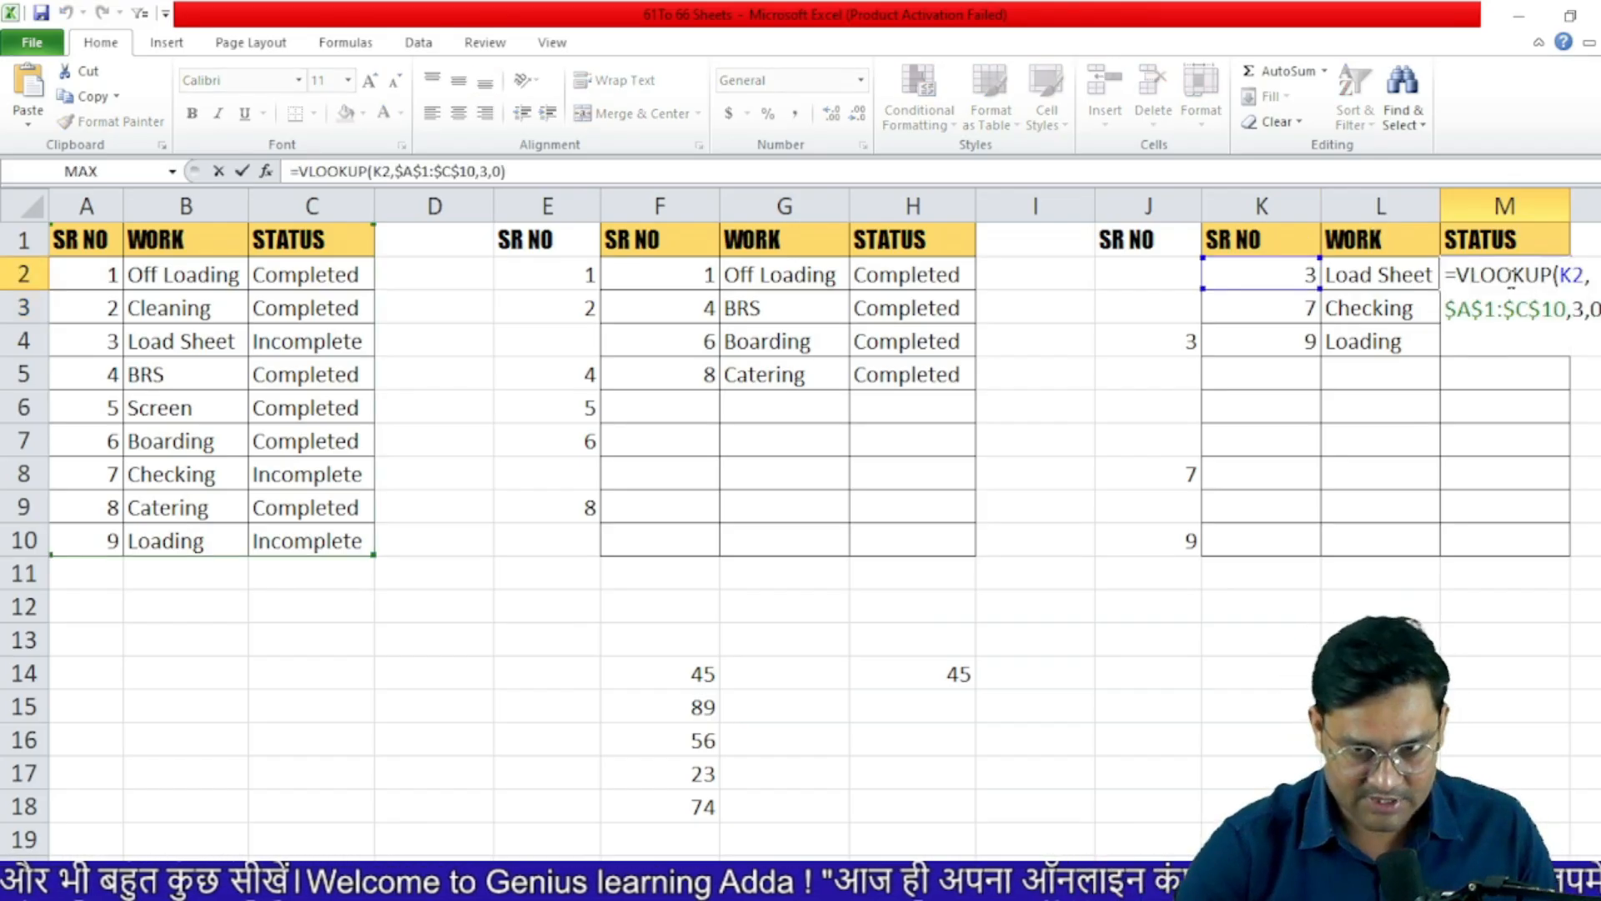
{"action": "left_click", "coordinate": [1457, 275]}
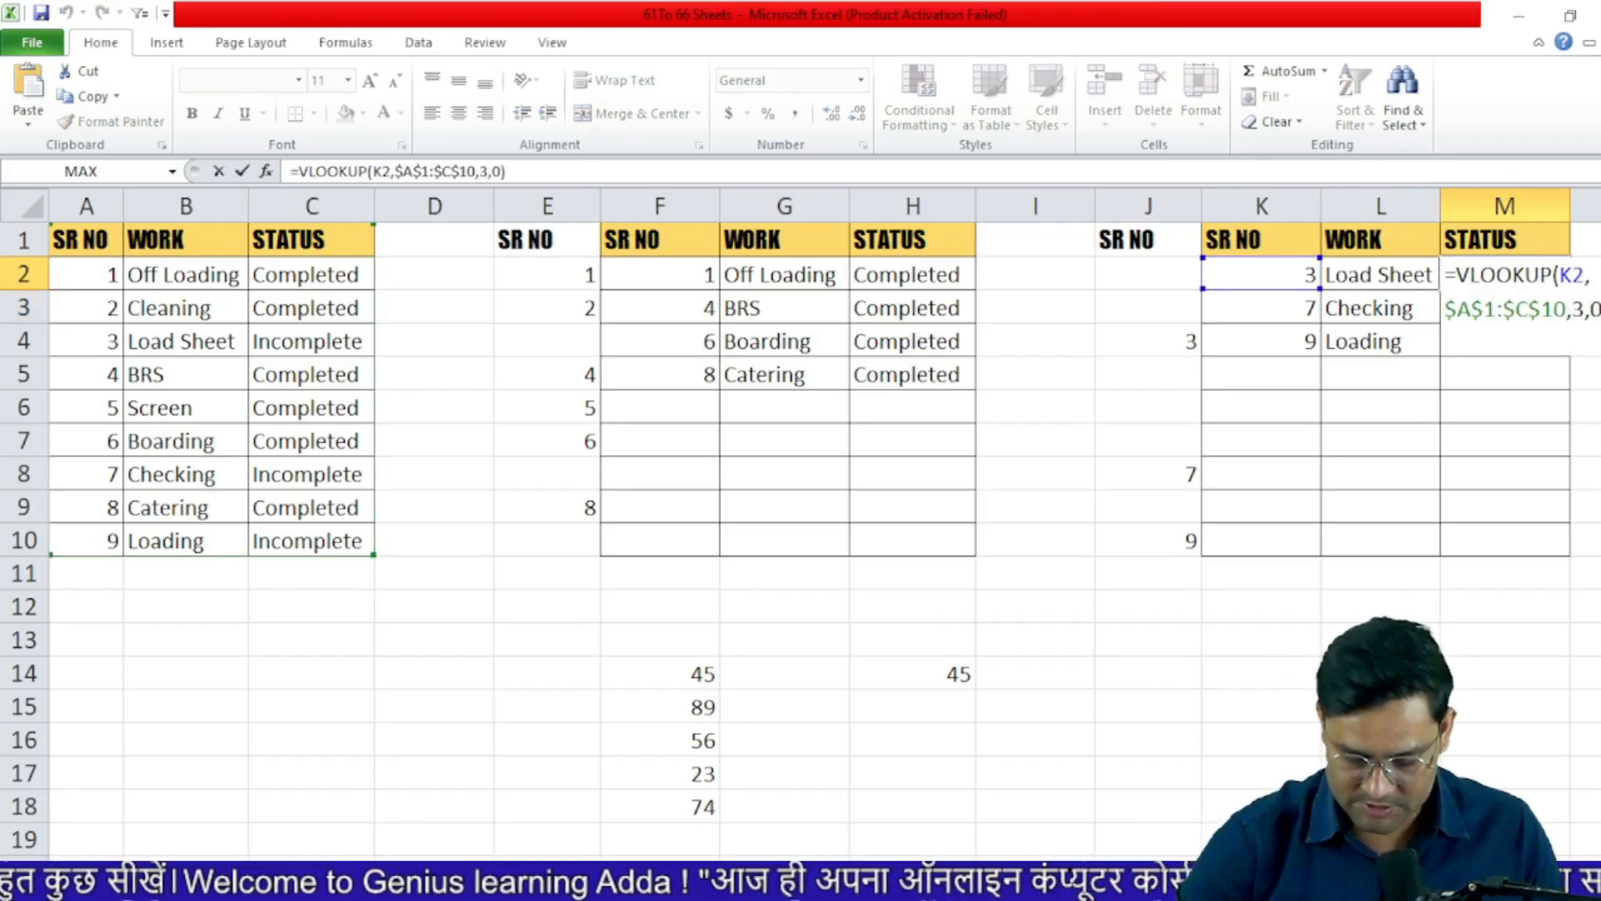
{"action": "type", "text": "IFER"}
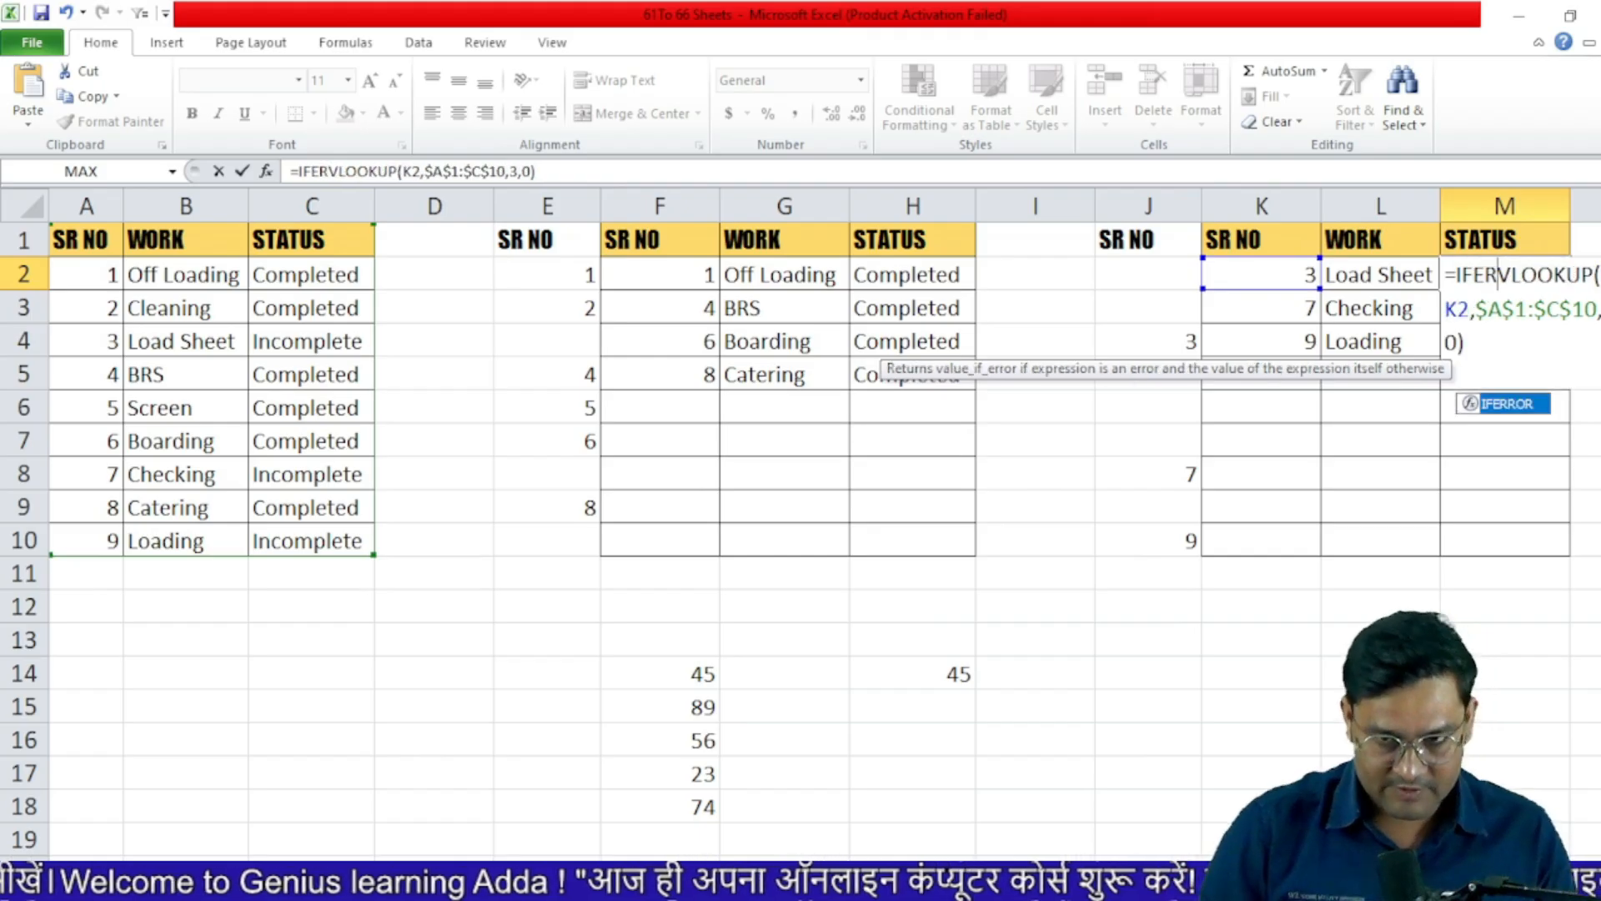
{"action": "key", "text": "Tab"}
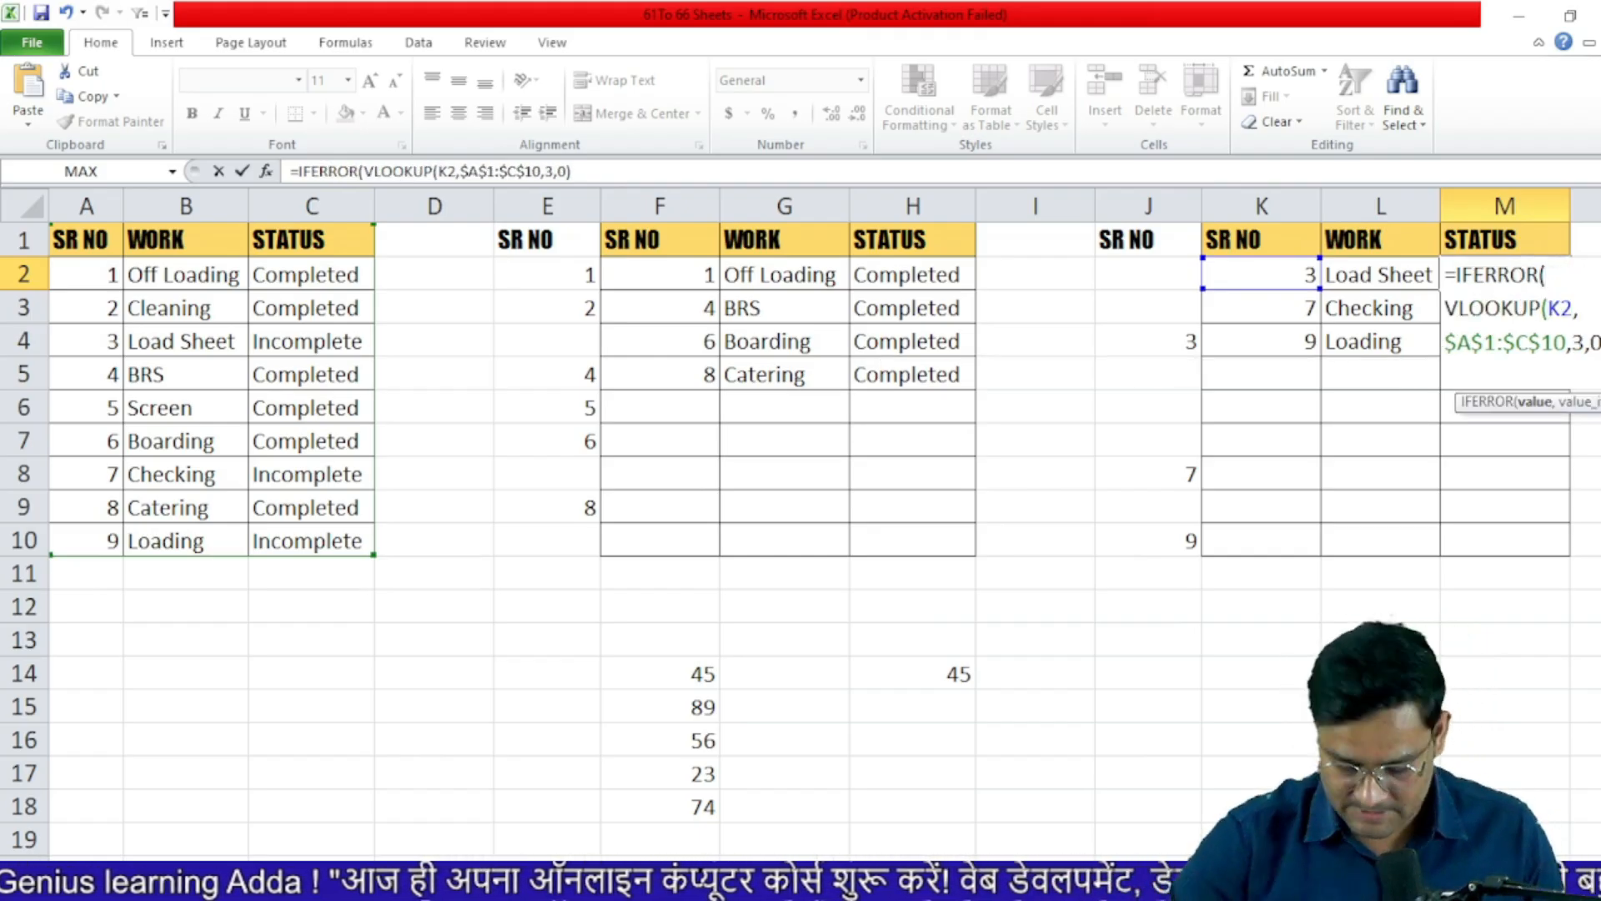
{"action": "type", "text": ",\"\""}
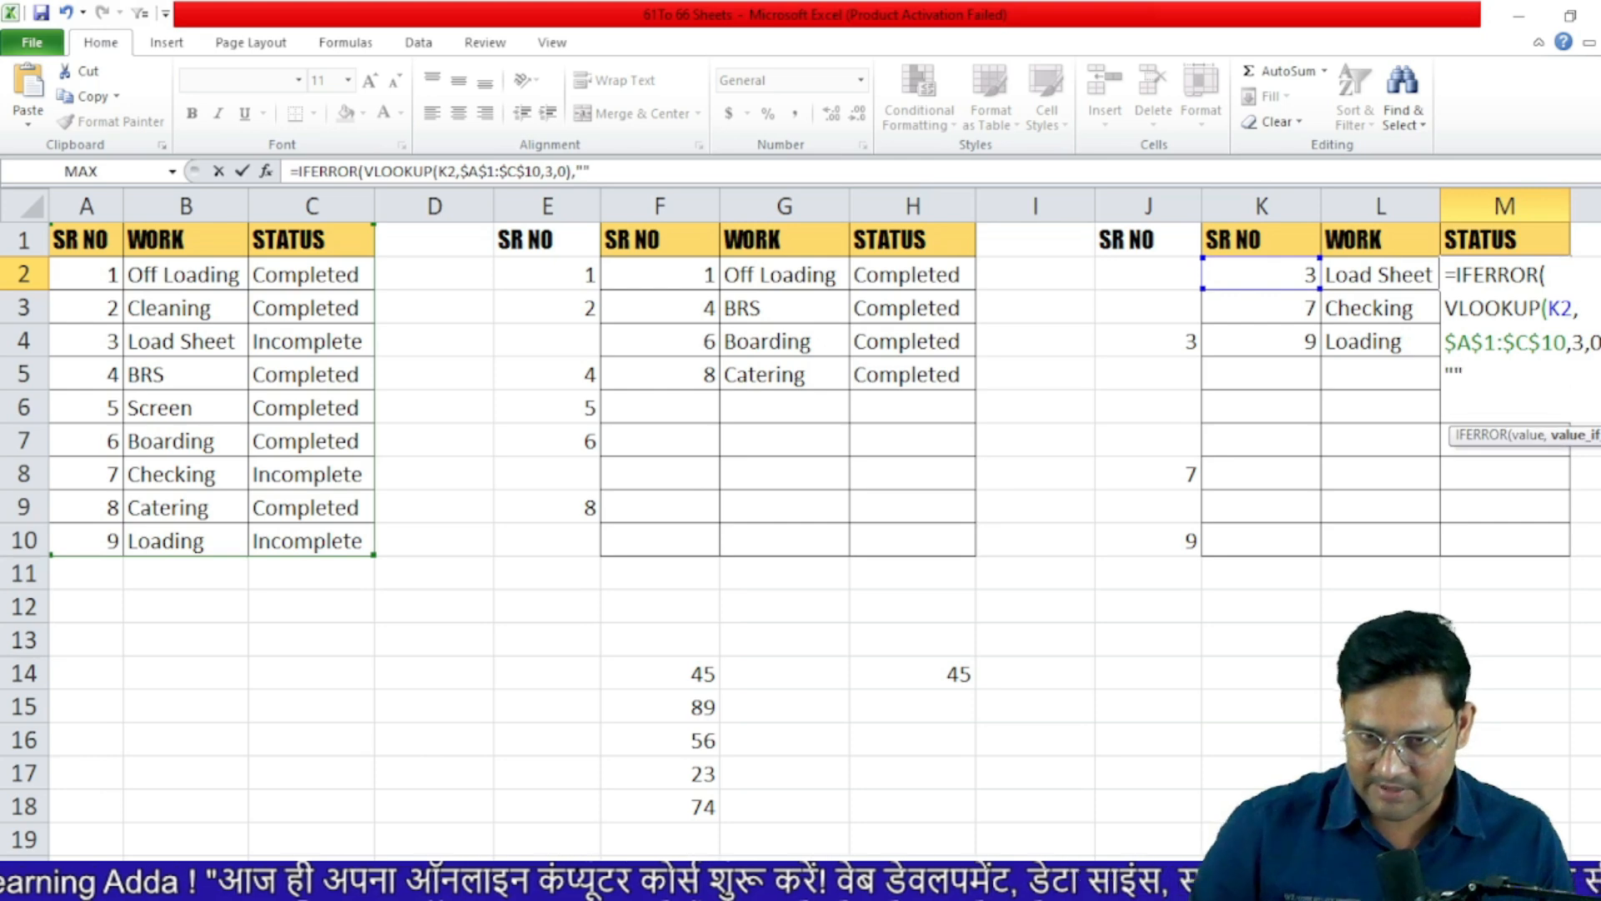
{"action": "key", "text": "Return"}
{"action": "key", "text": "Return"}
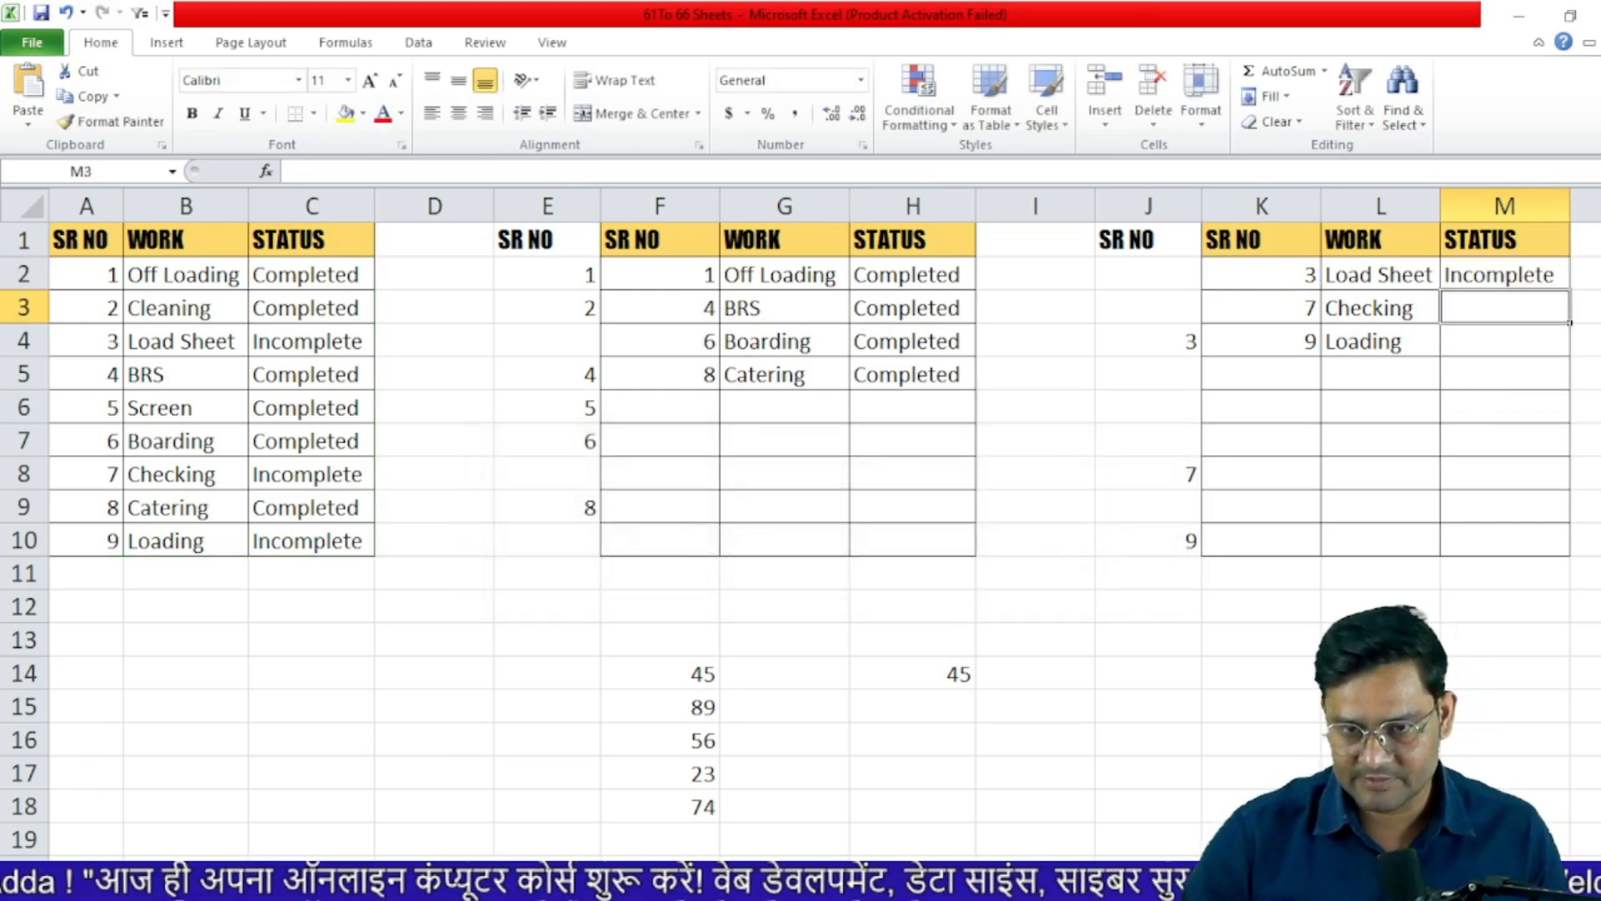
{"action": "left_click", "coordinate": [1566, 283]}
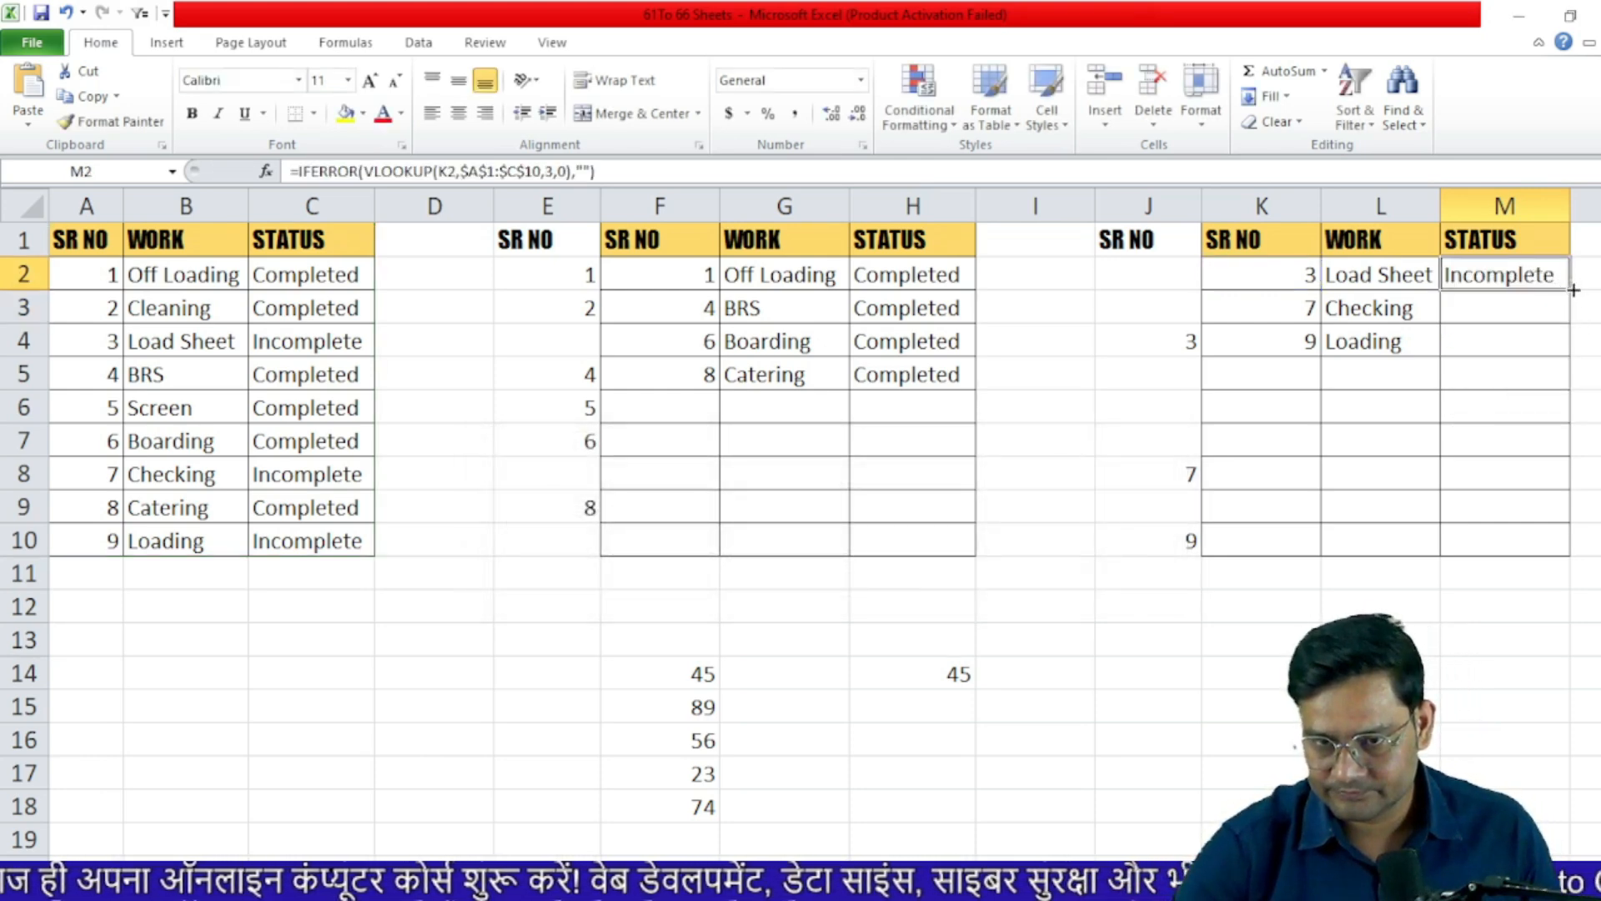
{"action": "left_click_drag", "start_coordinate": [1572, 289], "coordinate": [1562, 547]}
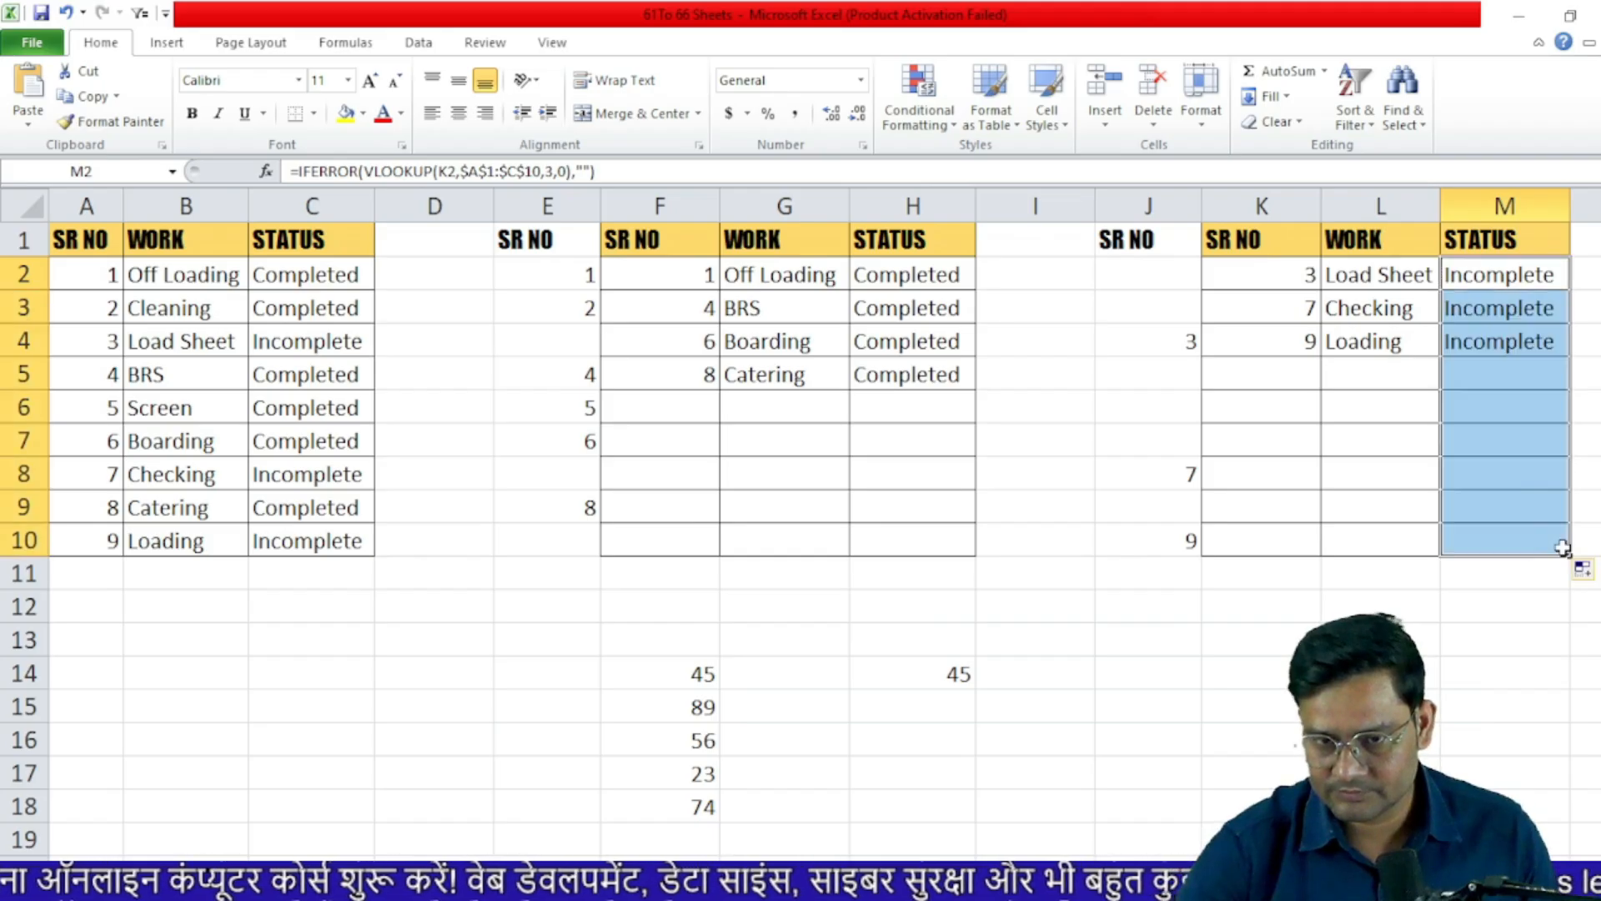
{"action": "left_click", "coordinate": [1416, 607]}
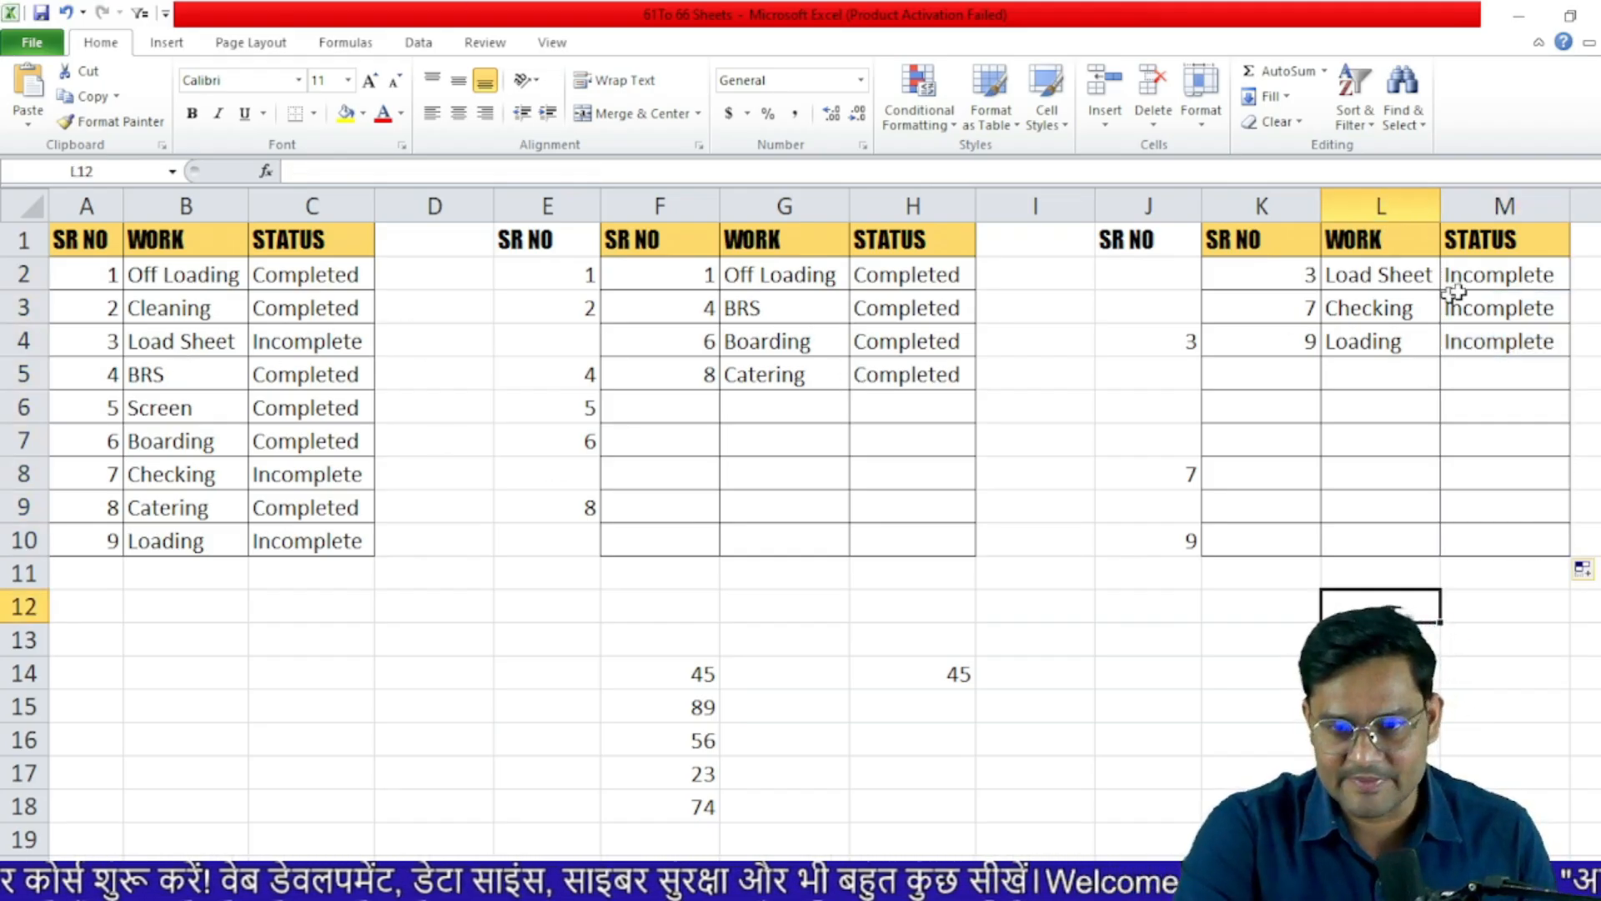
- Change the status of the Off Loading work in cell C2 to Incomplete
{"action": "left_click", "coordinate": [324, 275]}
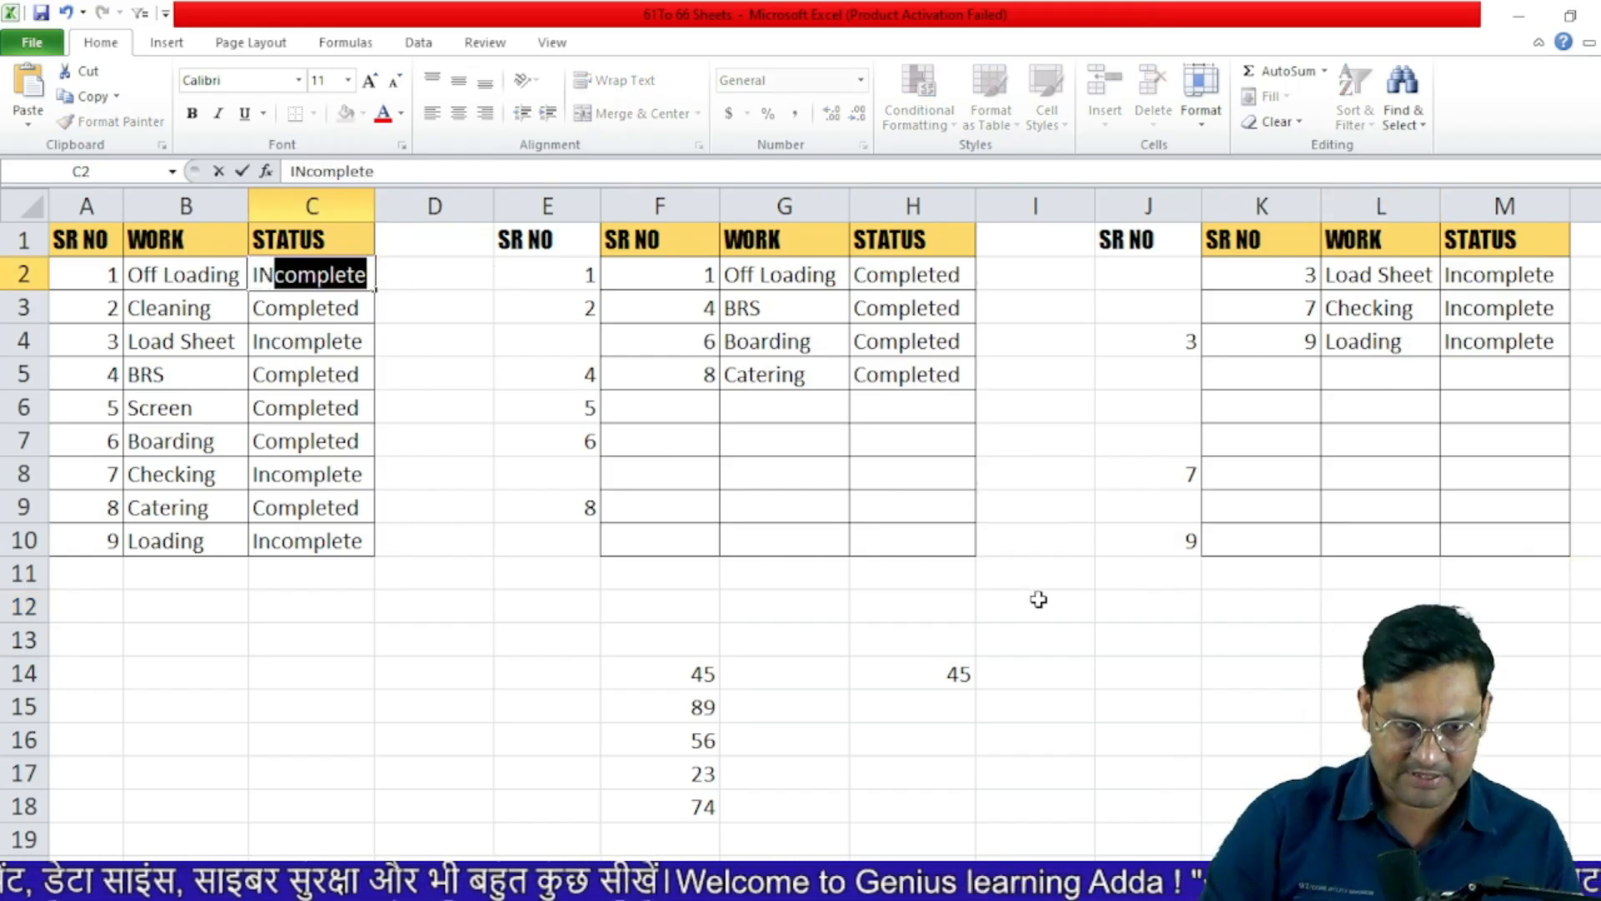
{"action": "key", "text": "Return"}
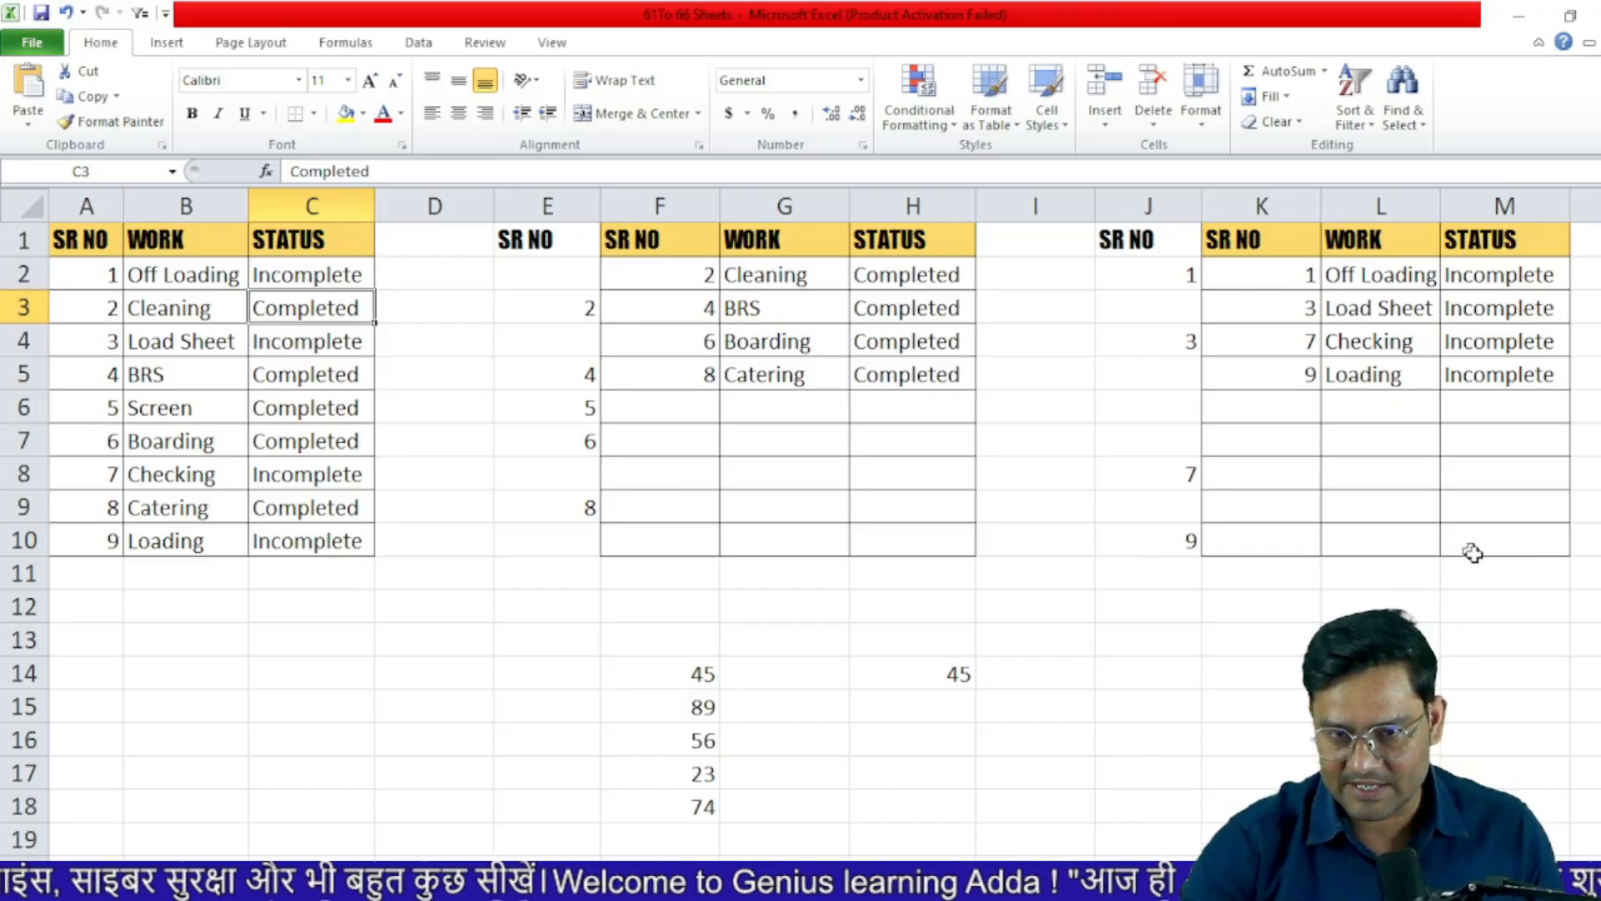